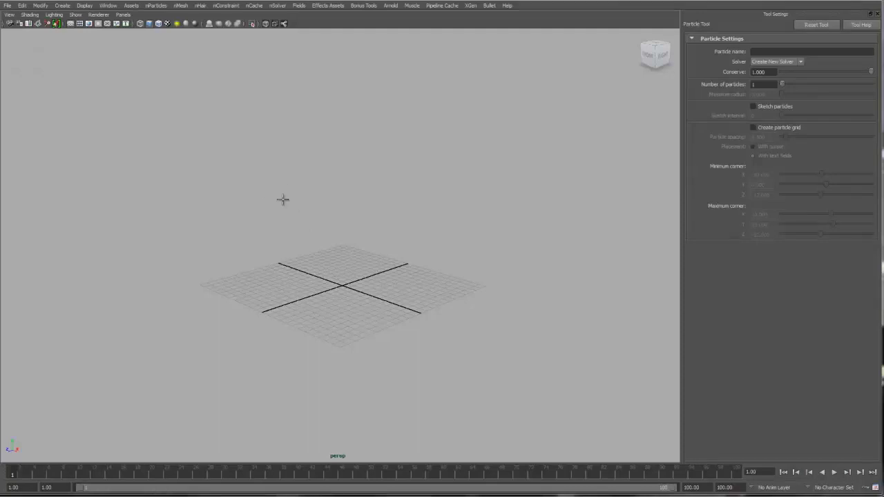
# - Place six single ball nParticles at scattered points on the grid with the nParticle Tool
pyautogui.press('space')
pyautogui.click(242, 207)
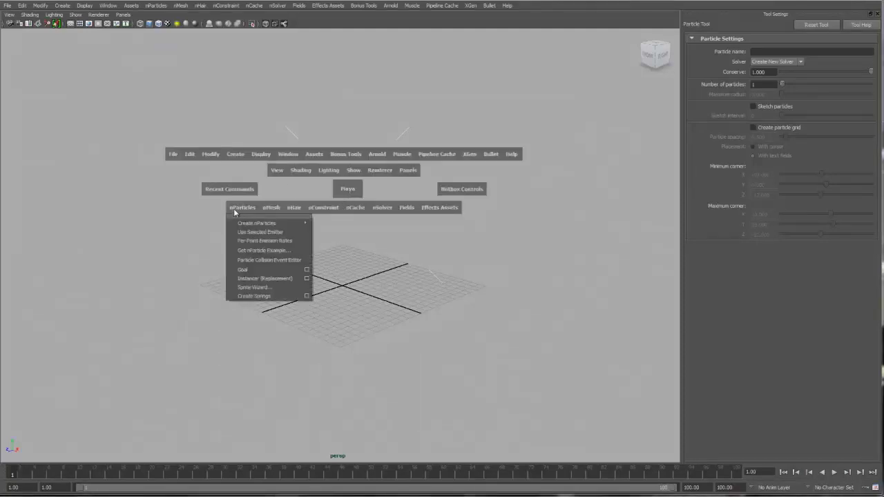
pyautogui.moveTo(269, 224)
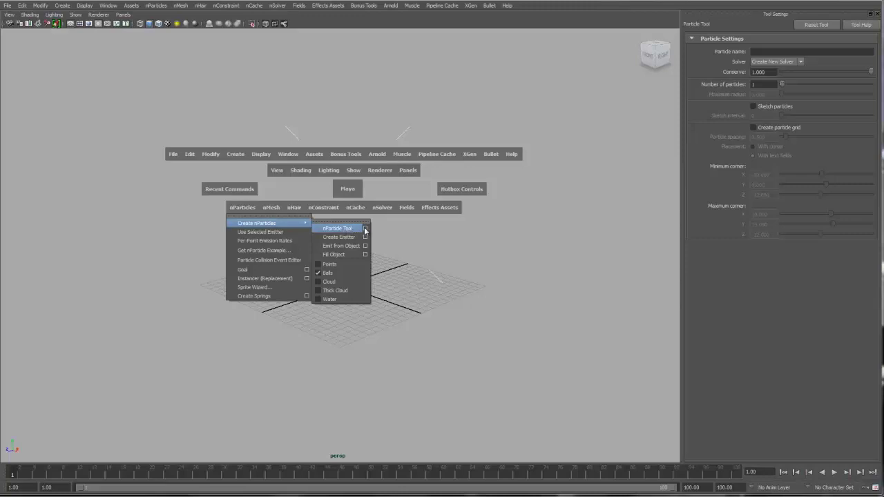
pyautogui.click(366, 231)
pyautogui.press('w')
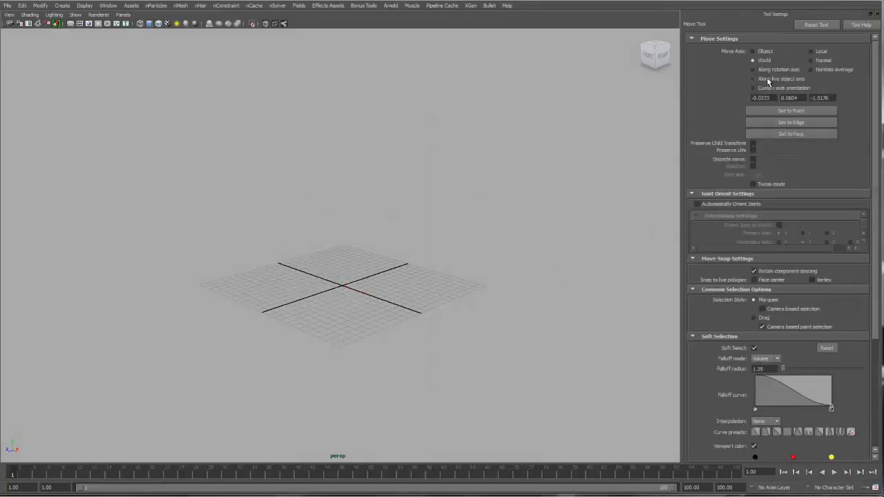
pyautogui.press('y')
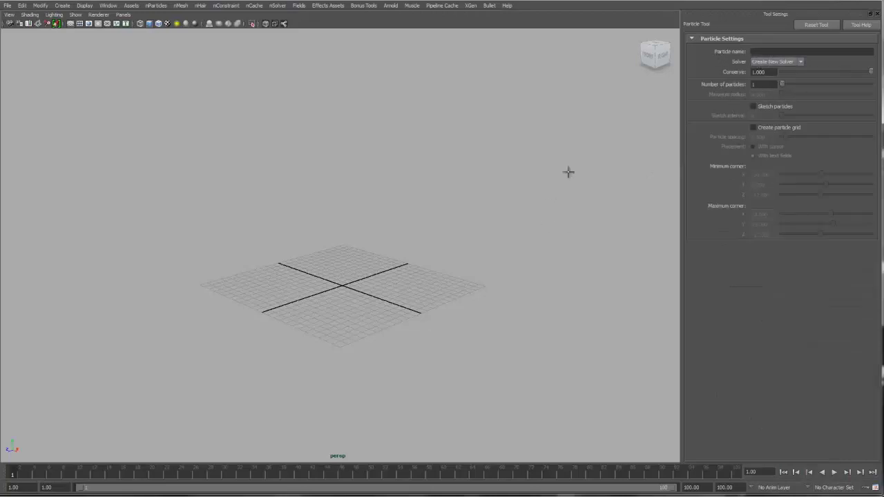
pyautogui.click(200, 284)
pyautogui.click(276, 299)
pyautogui.click(311, 258)
pyautogui.keyDown('alt'); pyautogui.moveTo(258, 338); pyautogui.dragTo(417, 299, button='right'); pyautogui.keyUp('alt')
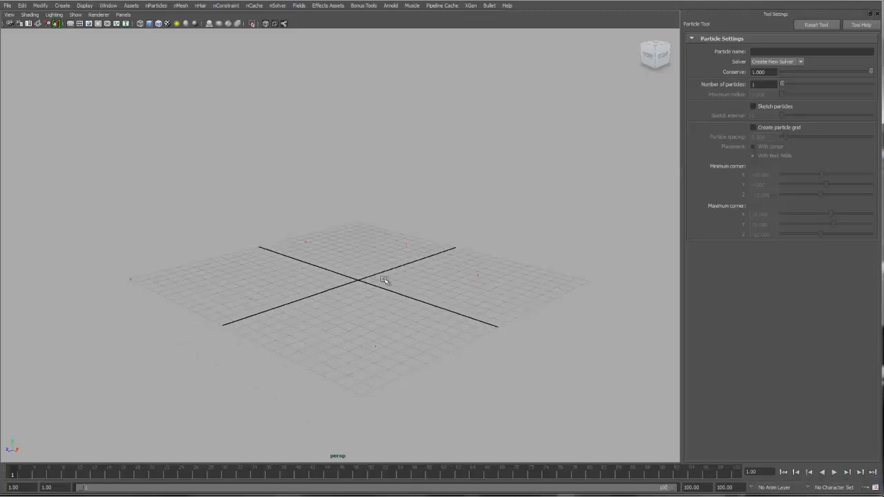
pyautogui.press('Return')
pyautogui.press('w')
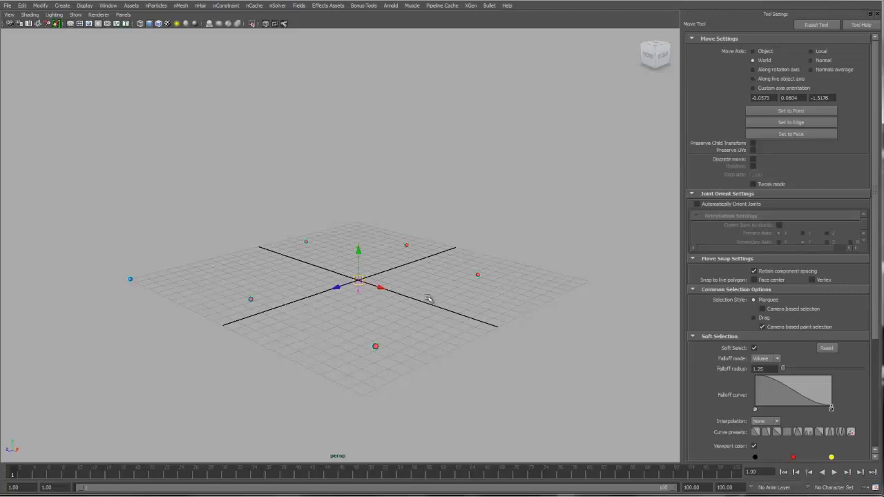
# - Place eight nParticle clusters of 26 particles each across the grid, with a maximum radius of 7.231
pyautogui.press('y')
pyautogui.press('w')
pyautogui.press('y')
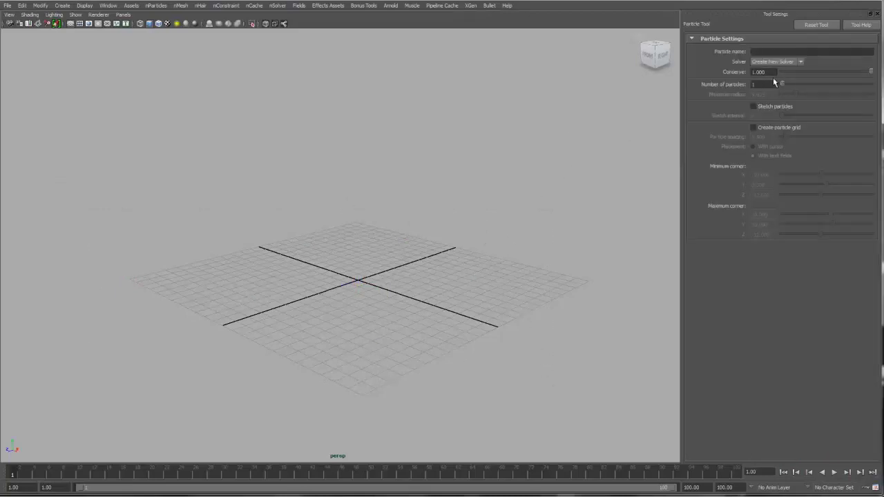
pyautogui.moveTo(782, 83); pyautogui.dragTo(803, 94)
pyautogui.click(144, 268)
pyautogui.click(291, 220)
pyautogui.click(437, 157)
pyautogui.click(539, 258)
pyautogui.click(383, 292)
pyautogui.click(480, 234)
pyautogui.click(279, 303)
pyautogui.click(207, 337)
pyautogui.keyDown('alt'); pyautogui.moveTo(473, 260); pyautogui.dragTo(405, 241); pyautogui.keyUp('alt')
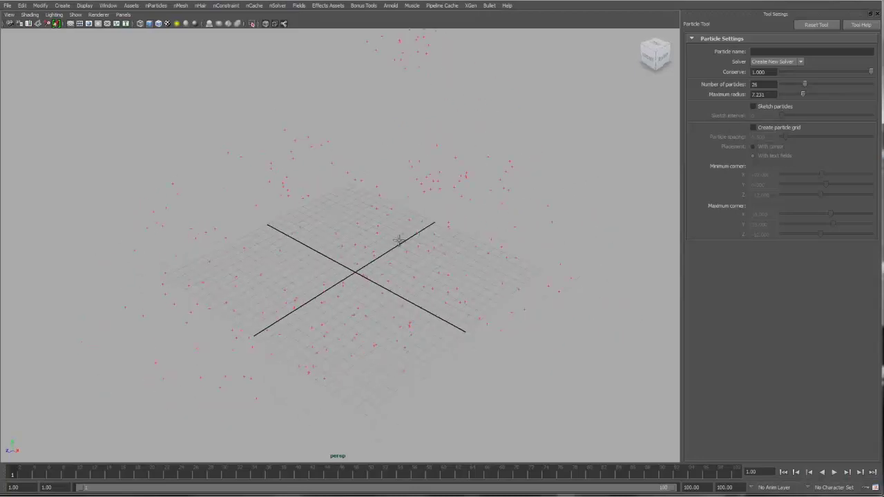
# - Finish creating the particle clusters and delete all of them from the scene
pyautogui.press('w')
pyautogui.keyDown('alt'); pyautogui.moveTo(452, 286); pyautogui.dragTo(445, 253); pyautogui.keyUp('alt')
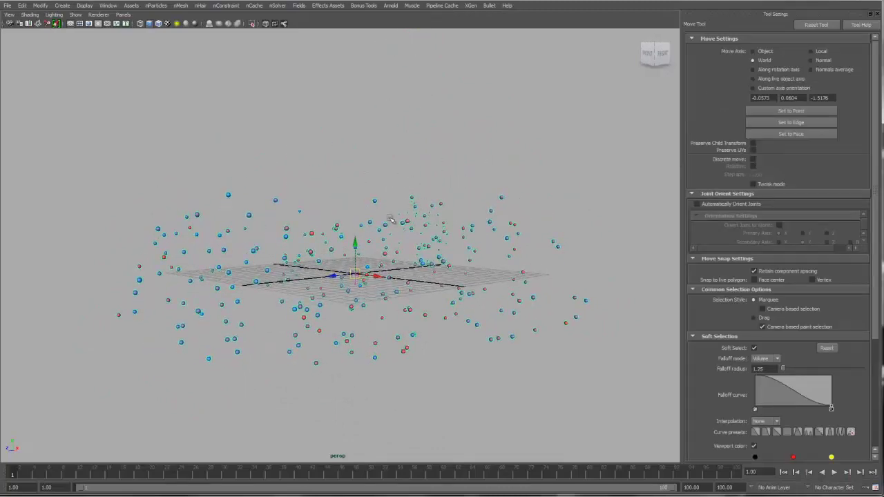
pyautogui.keyDown('alt'); pyautogui.moveTo(379, 236); pyautogui.dragTo(390, 246); pyautogui.keyUp('alt')
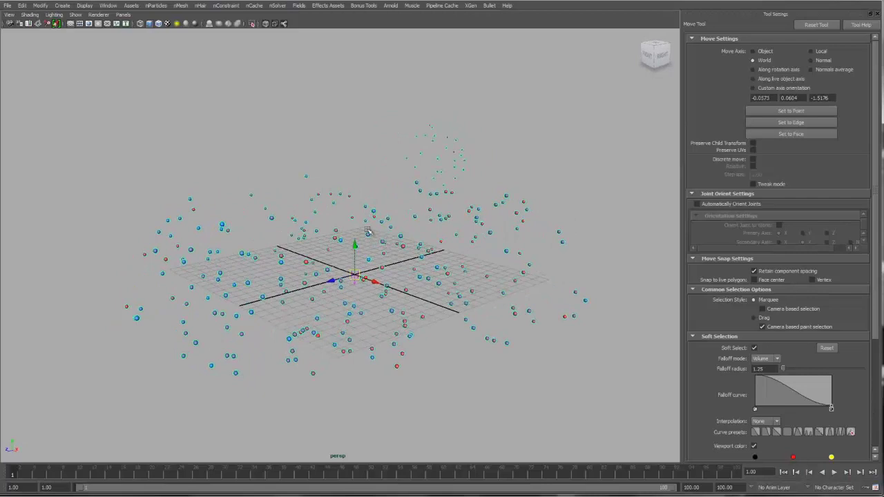
pyautogui.moveTo(185, 140); pyautogui.dragTo(608, 360)
pyautogui.press('Delete')
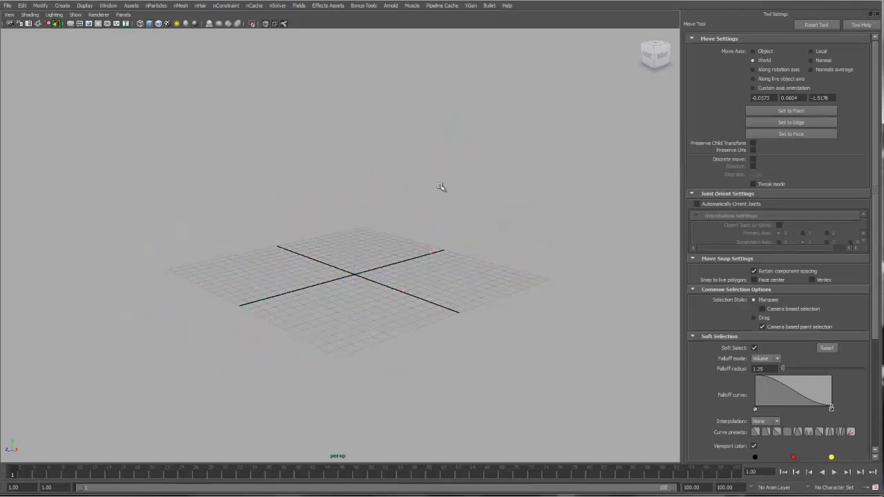
# - Enable particle sketching with a maximum radius of 1.385 and sketch a long winding trail of nParticles over the grid
pyautogui.press('y')
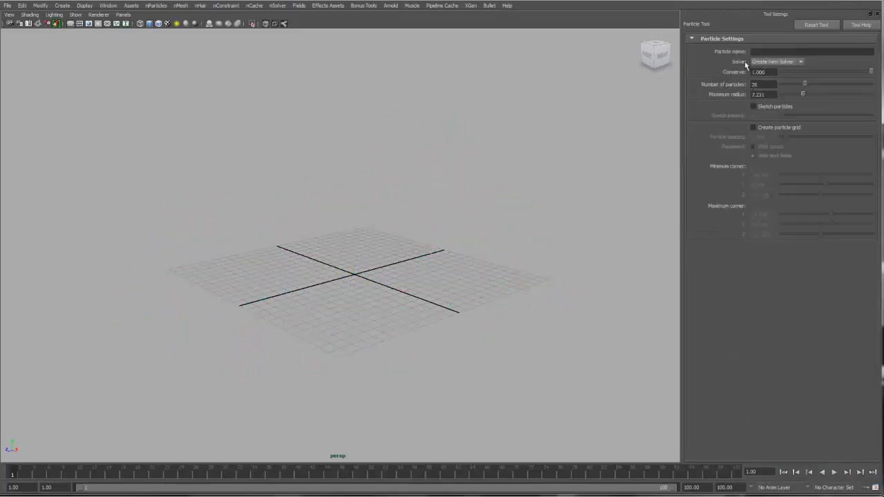
pyautogui.click(753, 106)
pyautogui.moveTo(804, 97); pyautogui.dragTo(795, 96)
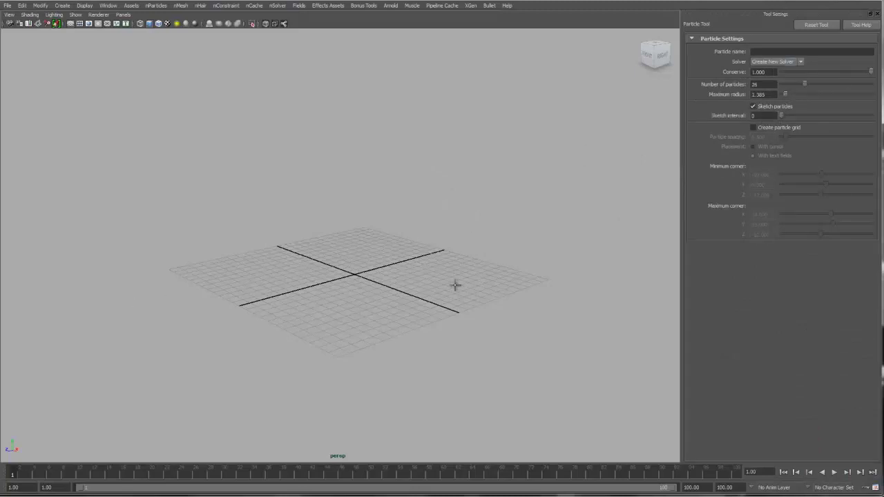
pyautogui.keyDown('alt'); pyautogui.moveTo(361, 245); pyautogui.dragTo(355, 292); pyautogui.keyUp('alt')
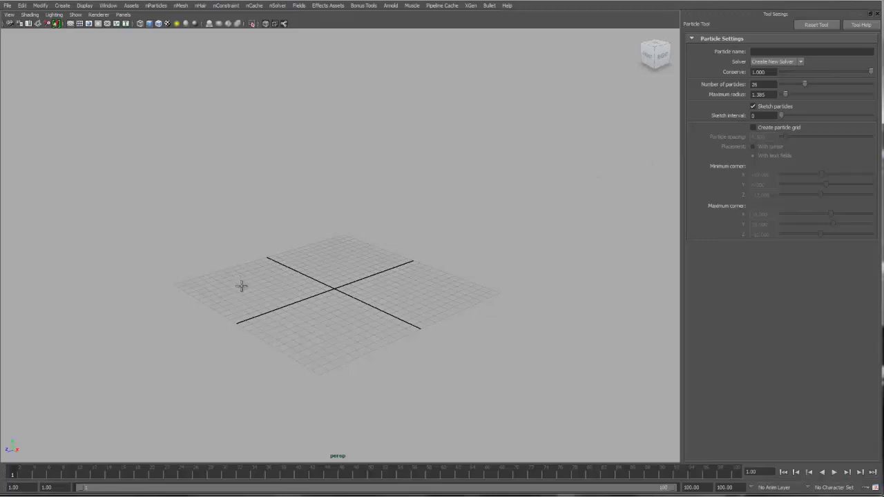
pyautogui.moveTo(234, 279)
pyautogui.mouseDown()
pyautogui.moveTo(310, 249)
pyautogui.moveTo(372, 239)
pyautogui.moveTo(523, 290)
pyautogui.moveTo(389, 339)
pyautogui.moveTo(193, 369)
pyautogui.moveTo(258, 324)
pyautogui.moveTo(255, 212)
pyautogui.moveTo(388, 186)
pyautogui.moveTo(503, 247)
pyautogui.moveTo(336, 203)
pyautogui.moveTo(250, 252)
pyautogui.mouseUp()
pyautogui.keyDown('alt'); pyautogui.moveTo(361, 256); pyautogui.dragTo(328, 208, button='middle'); pyautogui.keyUp('alt')
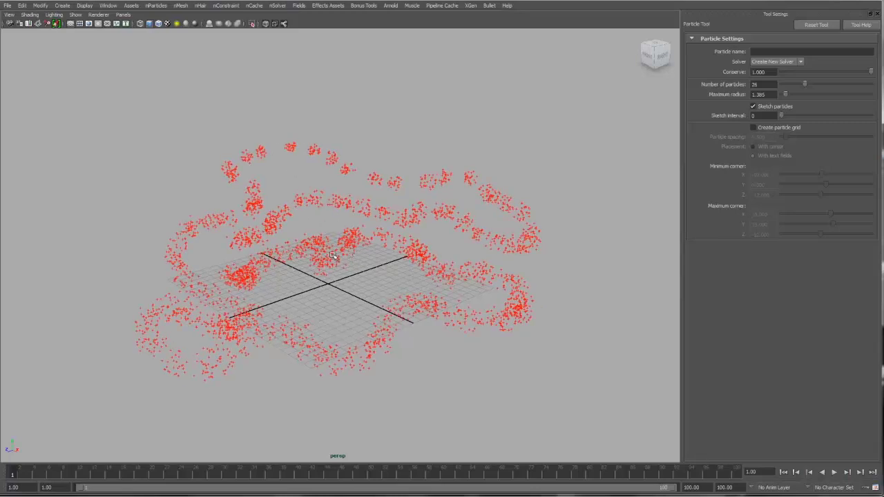
pyautogui.press('Return')
pyautogui.press('w')
pyautogui.keyDown('alt'); pyautogui.moveTo(333, 255); pyautogui.dragTo(390, 257); pyautogui.keyUp('alt')
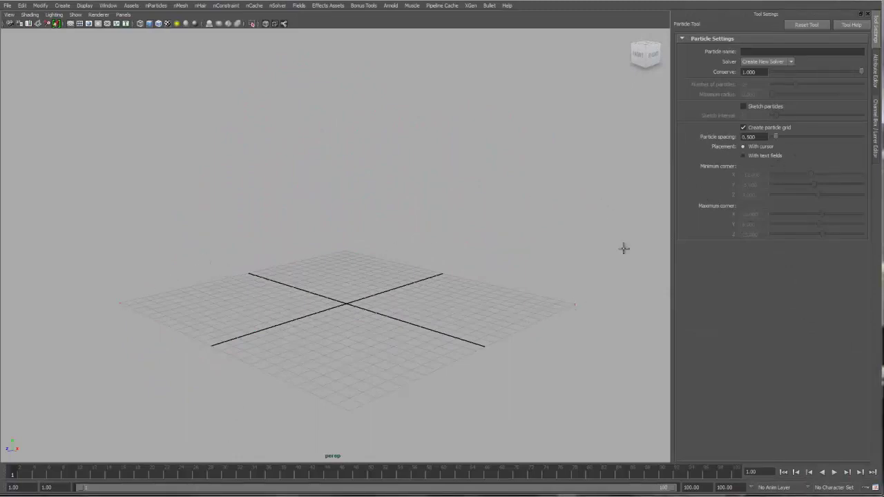
# - Create the cursor-placed particle grid with 0.500 spacing across the ground plane, and delete it
pyautogui.press('Return')
pyautogui.moveTo(416, 218)
pyautogui.keyDown('alt'); pyautogui.mouseDown()
pyautogui.moveTo(414, 243)
pyautogui.moveTo(408, 223)
pyautogui.moveTo(417, 226)
pyautogui.mouseUp(); pyautogui.keyUp('alt')
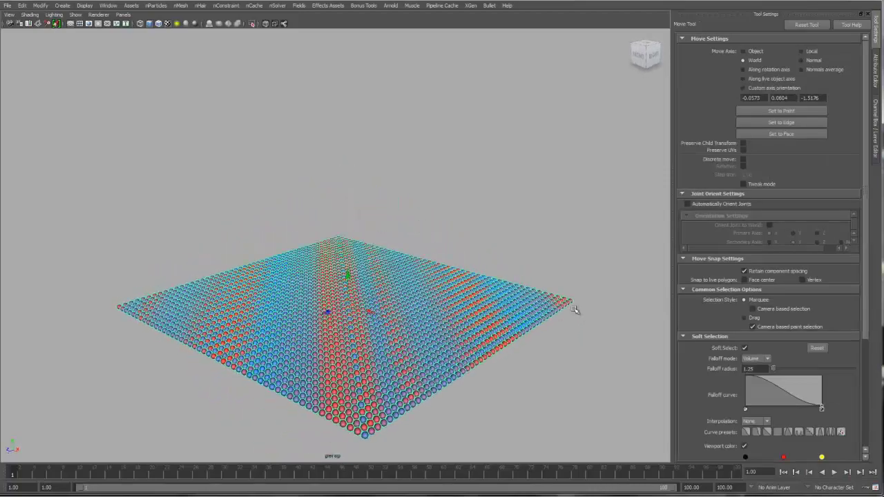
pyautogui.click(580, 223)
pyautogui.click(248, 392)
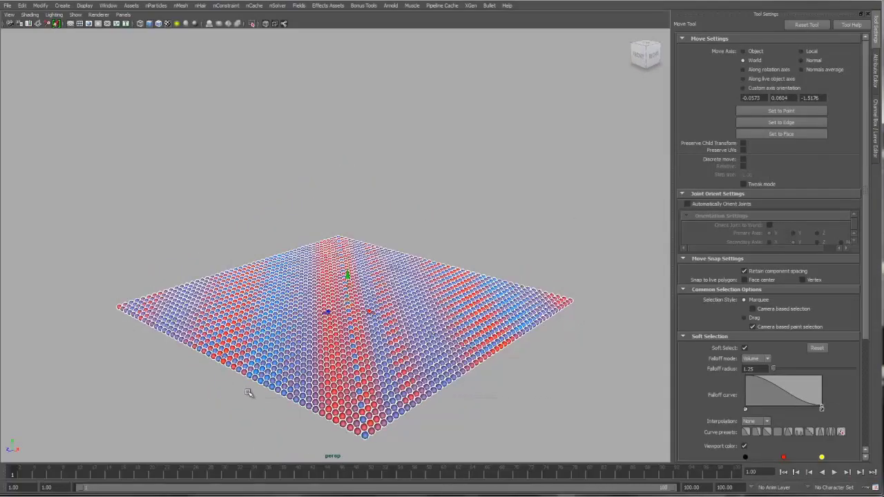
pyautogui.press('Delete')
# - Create a particle grid with 0.500 spacing using text-field placement, from corner -12, 0, 12 to corner 12, 0, -12
pyautogui.press('y')
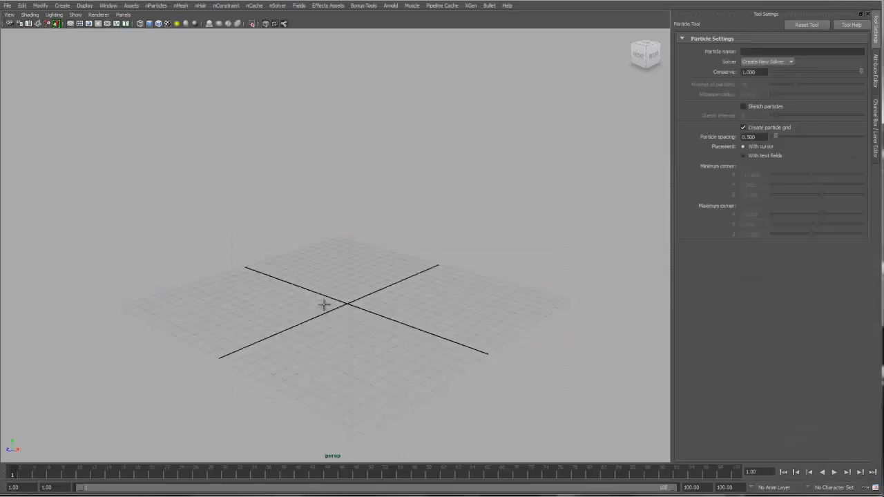
pyautogui.keyDown('alt'); pyautogui.moveTo(324, 306); pyautogui.dragTo(378, 250); pyautogui.keyUp('alt')
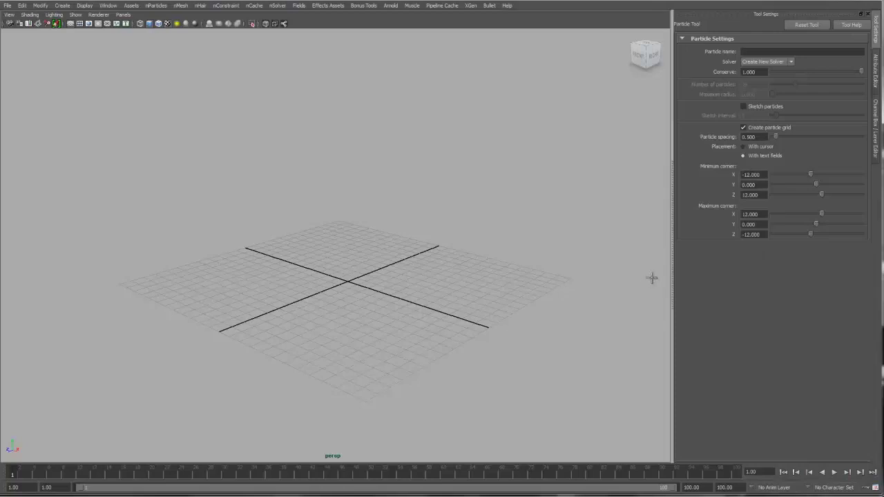
pyautogui.keyDown('alt'); pyautogui.moveTo(651, 276); pyautogui.dragTo(647, 270); pyautogui.keyUp('alt')
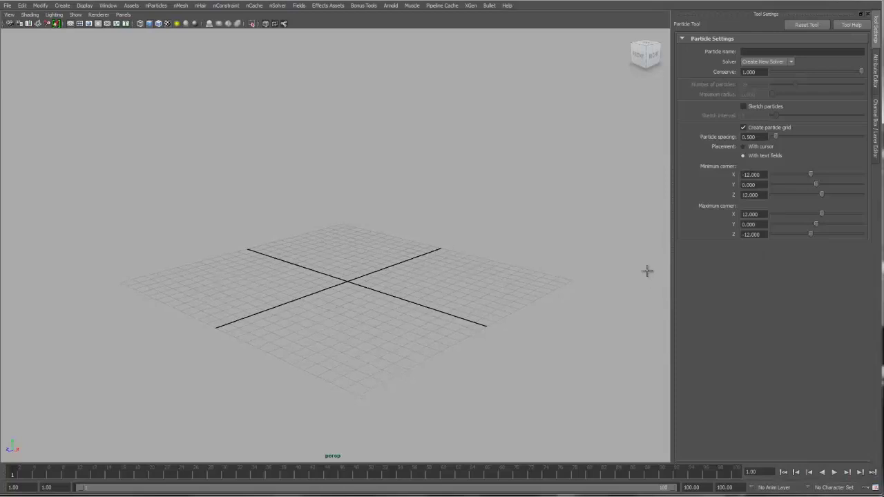
pyautogui.doubleClick(753, 174)
pyautogui.press('Return')
pyautogui.keyDown('alt'); pyautogui.moveTo(439, 298); pyautogui.dragTo(475, 304); pyautogui.keyUp('alt')
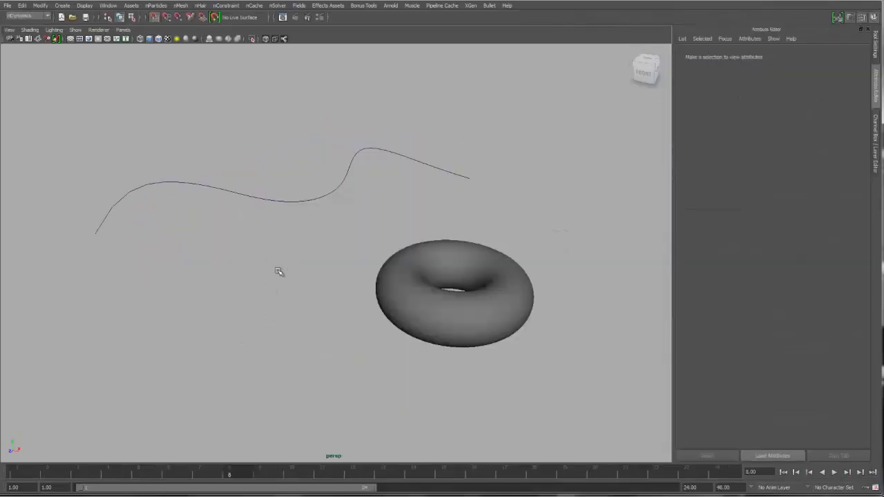
# - Create an nParticle emitter from the wavy NURBS curve with Emit from Object
pyautogui.click(293, 186)
pyautogui.press('space')
pyautogui.click(248, 162)
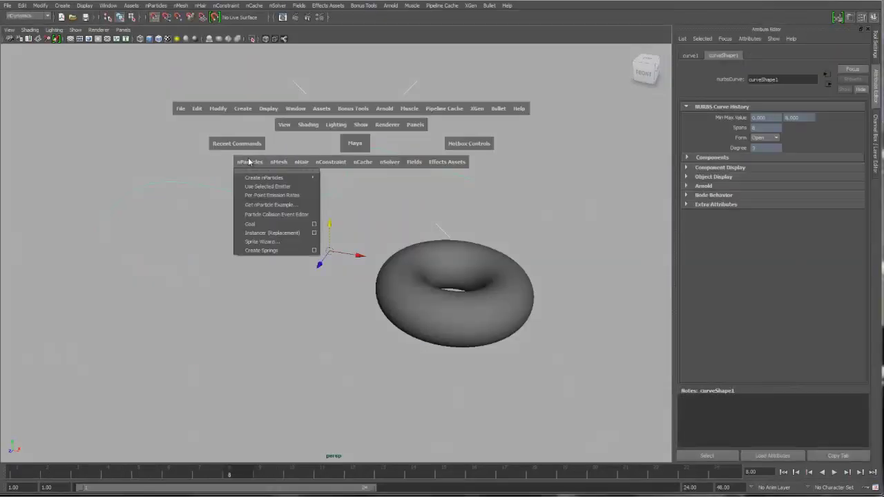
pyautogui.moveTo(283, 177)
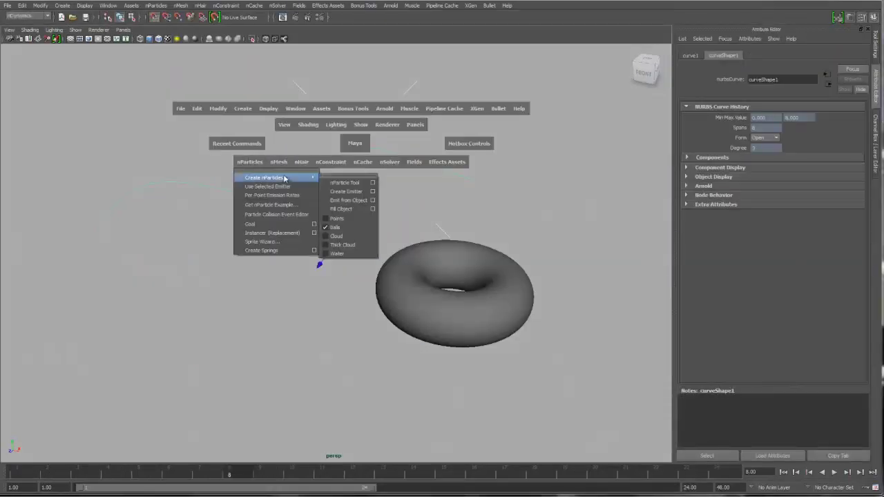
pyautogui.click(371, 201)
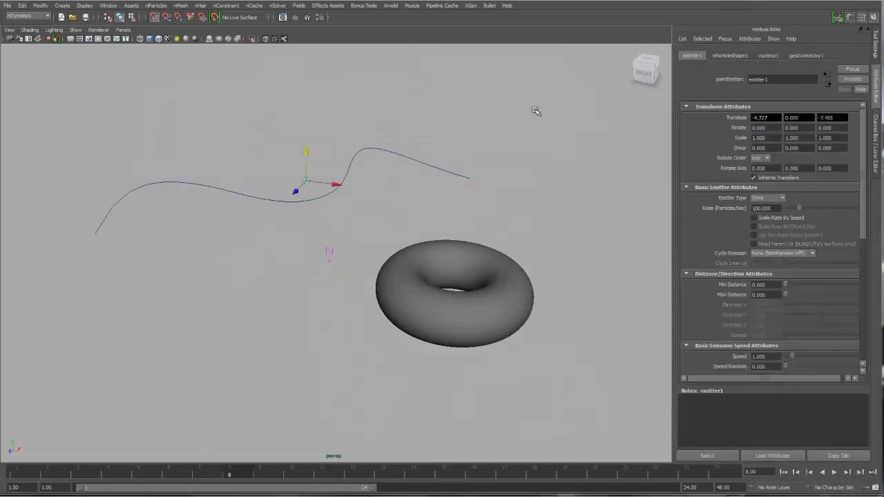
# - Set the curve emitter's type to Curve and play the simulation
pyautogui.click(766, 198)
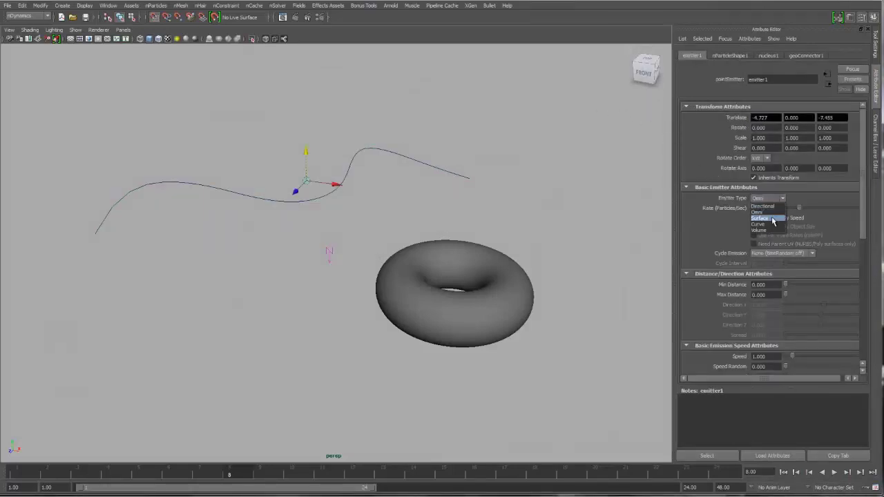
pyautogui.click(770, 228)
pyautogui.click(834, 473)
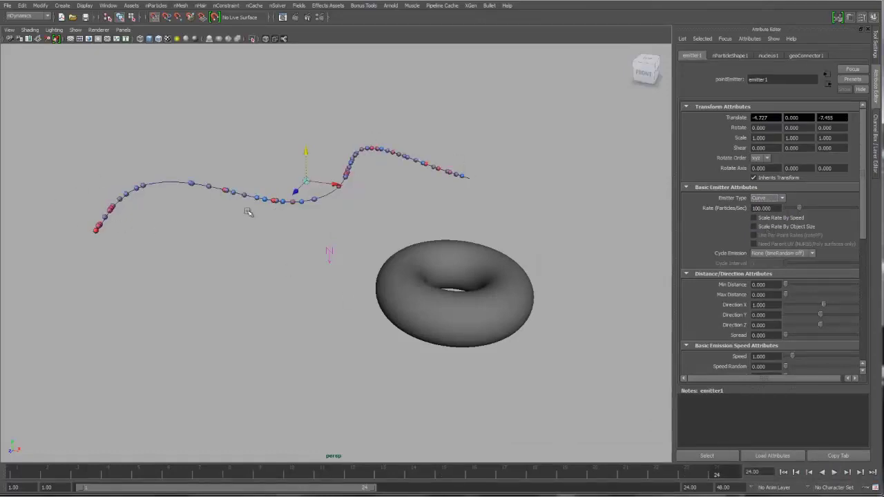
# - Create an nParticle emitter from the torus with Emit from Object
pyautogui.click(467, 254)
pyautogui.press('space')
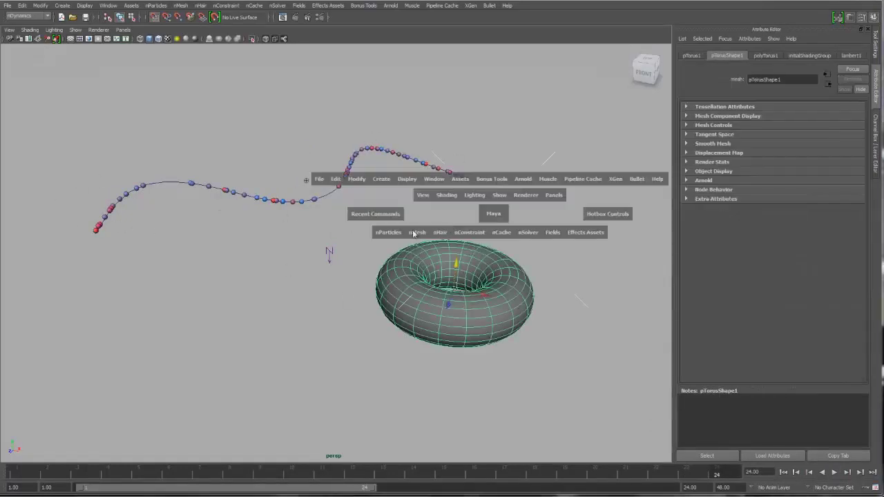
pyautogui.moveTo(390, 233); pyautogui.dragTo(489, 270)
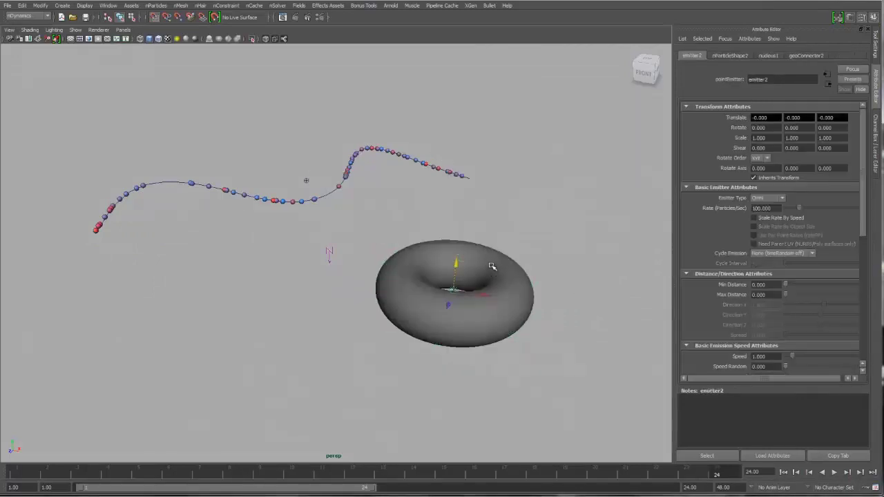
# - Set the torus emitter's type to Surface and play the simulation
pyautogui.click(768, 198)
pyautogui.click(762, 217)
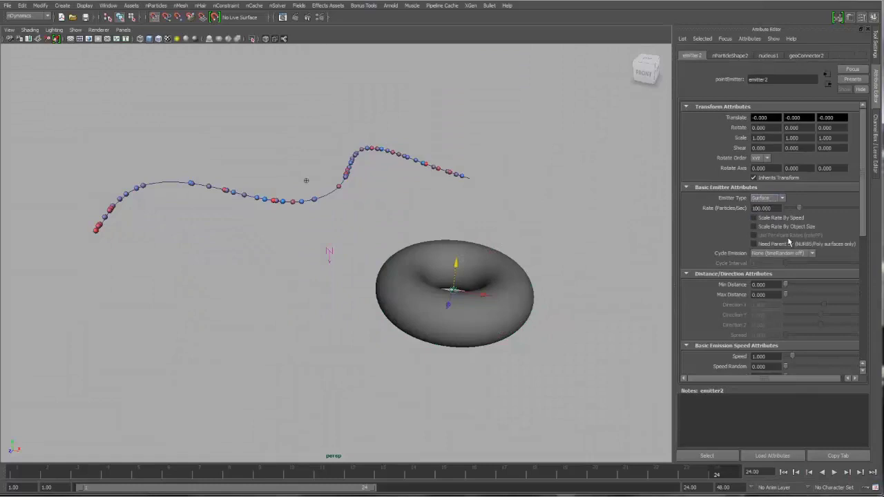
pyautogui.click(834, 472)
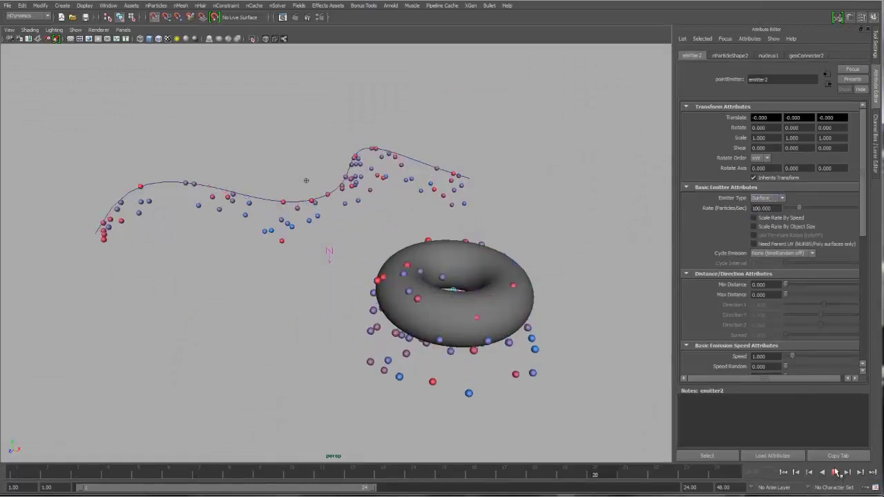
pyautogui.keyDown('alt'); pyautogui.moveTo(523, 329); pyautogui.dragTo(514, 304); pyautogui.keyUp('alt')
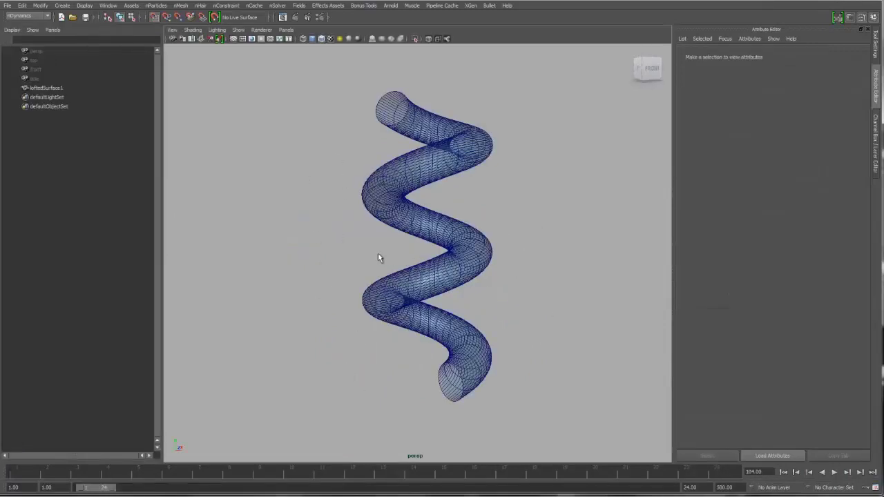
# - Fill the lofted spiral tube with nParticles using Particle Fill at resolution 46 with Close Packing on
pyautogui.click(438, 254)
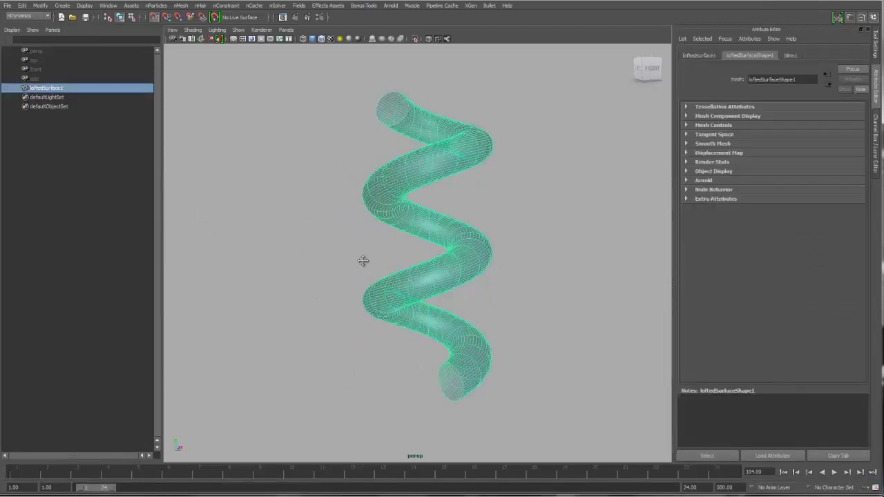
pyautogui.keyDown('alt'); pyautogui.moveTo(361, 262); pyautogui.dragTo(387, 258); pyautogui.keyUp('alt')
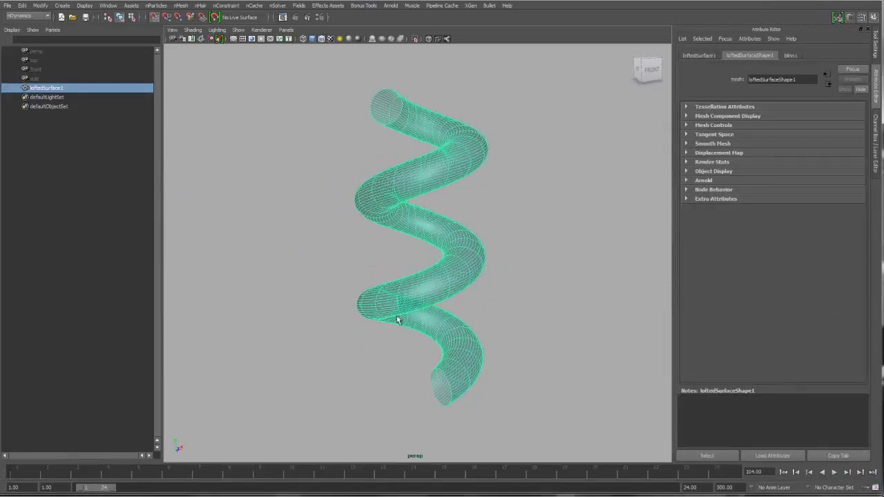
pyautogui.press('space')
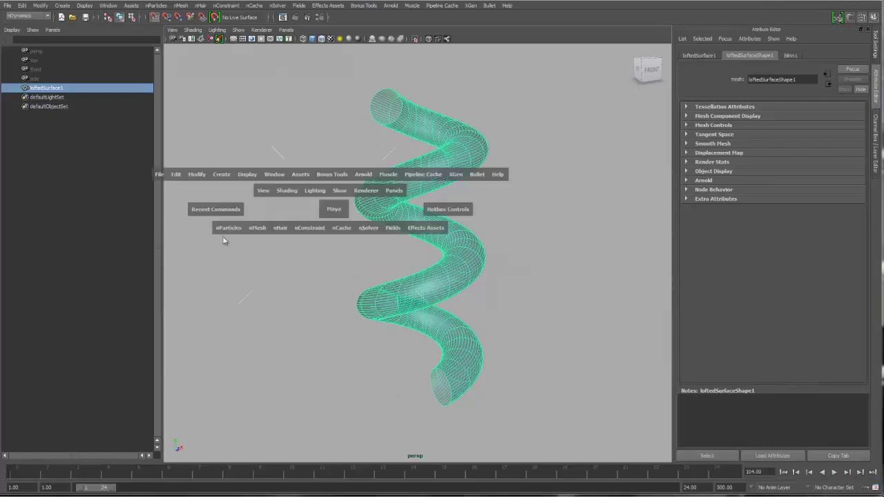
pyautogui.moveTo(228, 228); pyautogui.dragTo(353, 274)
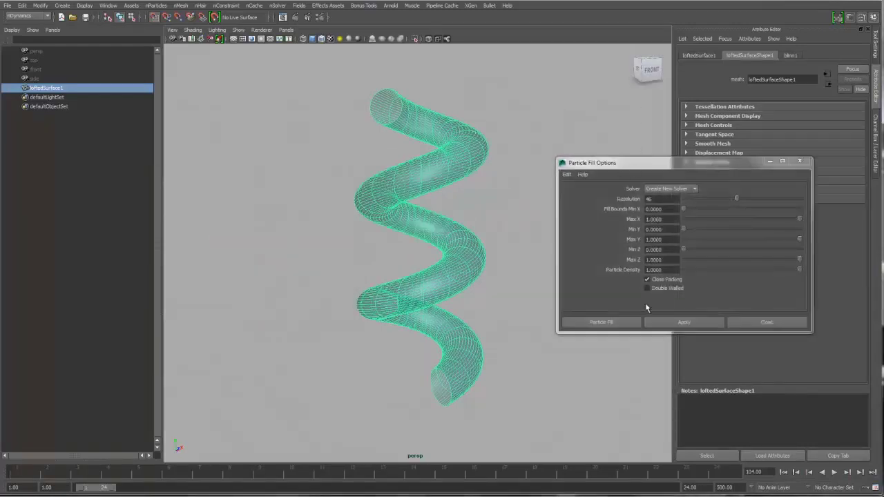
pyautogui.moveTo(664, 199); pyautogui.dragTo(647, 208)
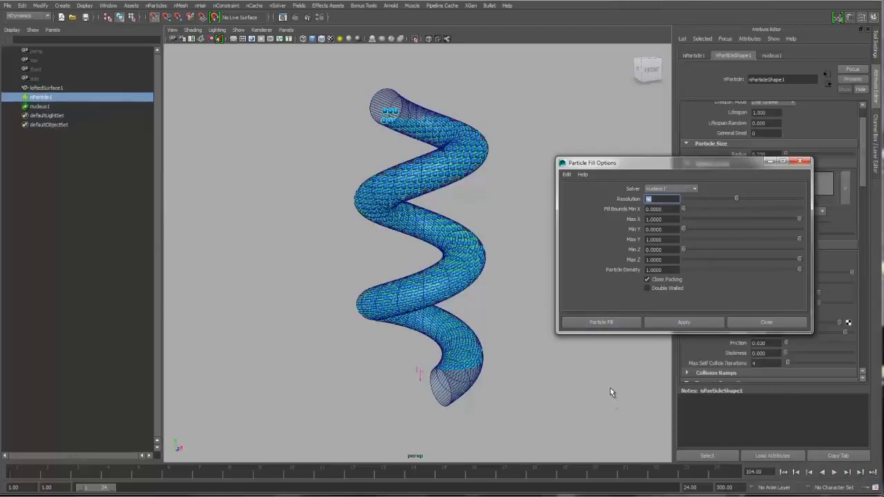
pyautogui.click(730, 325)
# - Hide the lofted tube so that only the nParticles filling it are shown
pyautogui.click(453, 391)
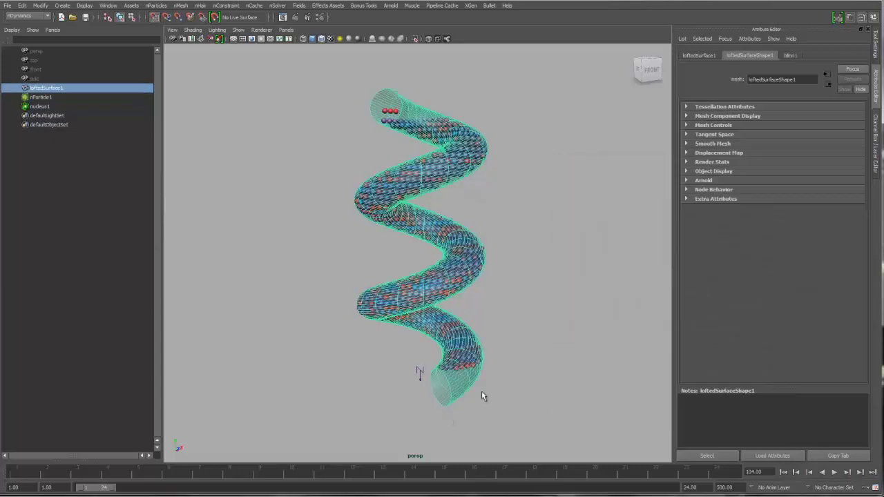
pyautogui.hotkey('ctrl', 'h')
pyautogui.keyDown('alt'); pyautogui.moveTo(480, 317); pyautogui.dragTo(510, 290); pyautogui.keyUp('alt')
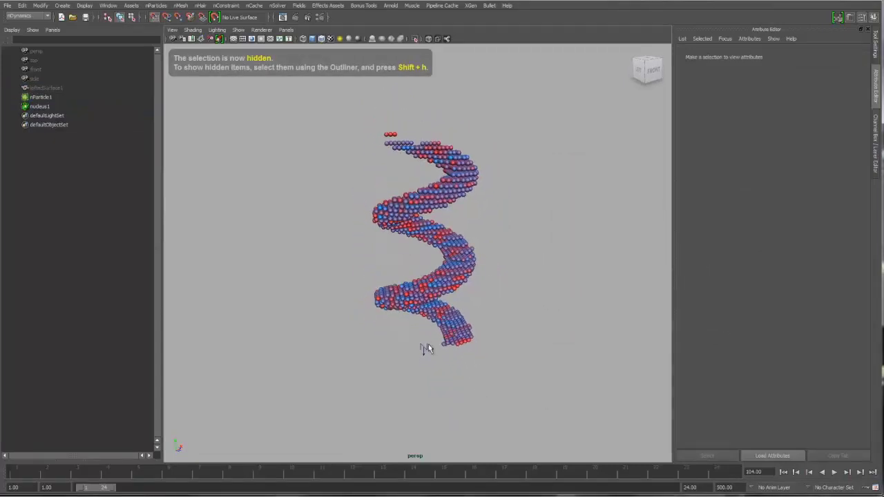
# - Turn on the nucleus ground plane and set the playback range to end at frame 100
pyautogui.click(425, 349)
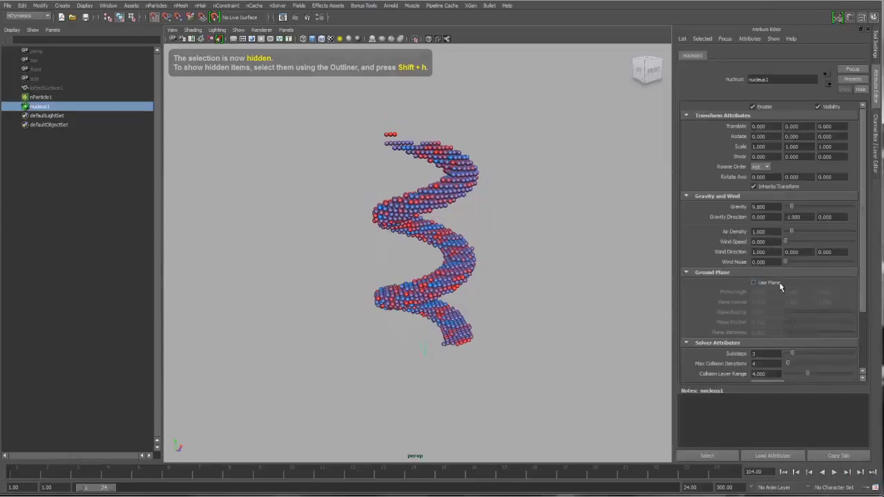
pyautogui.click(768, 283)
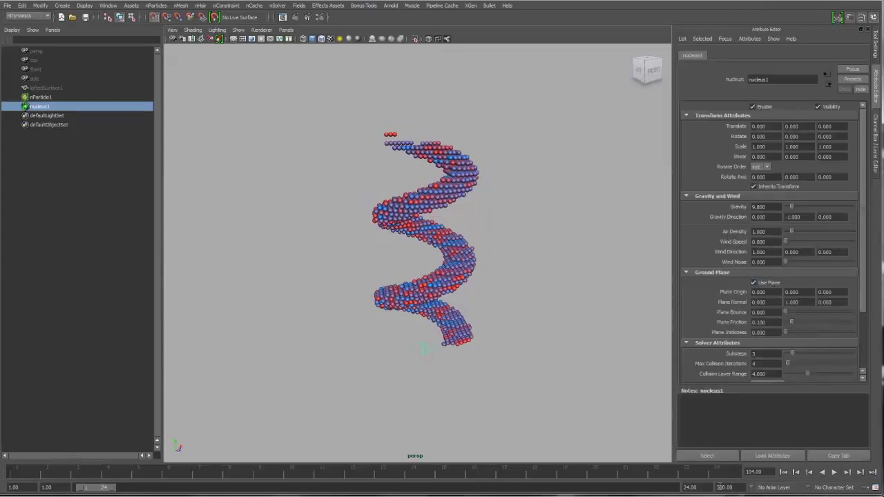
pyautogui.doubleClick(690, 488)
pyautogui.write('100')
pyautogui.press('Return')
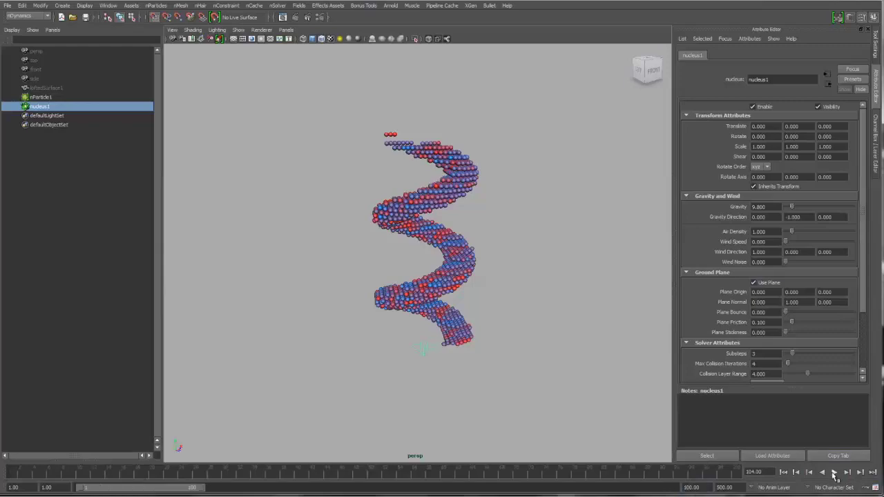
# - Play the simulation of the nParticles falling on the ground plane, and rewind it to the first frame
pyautogui.click(834, 475)
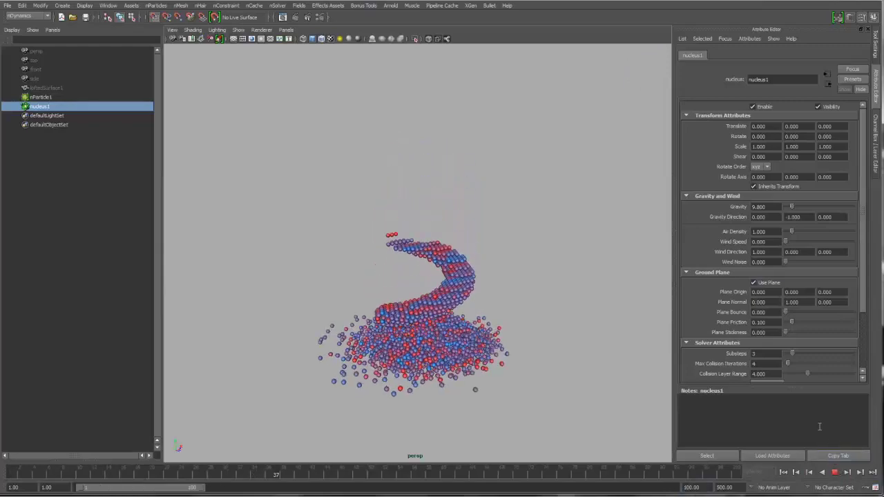
pyautogui.click(834, 472)
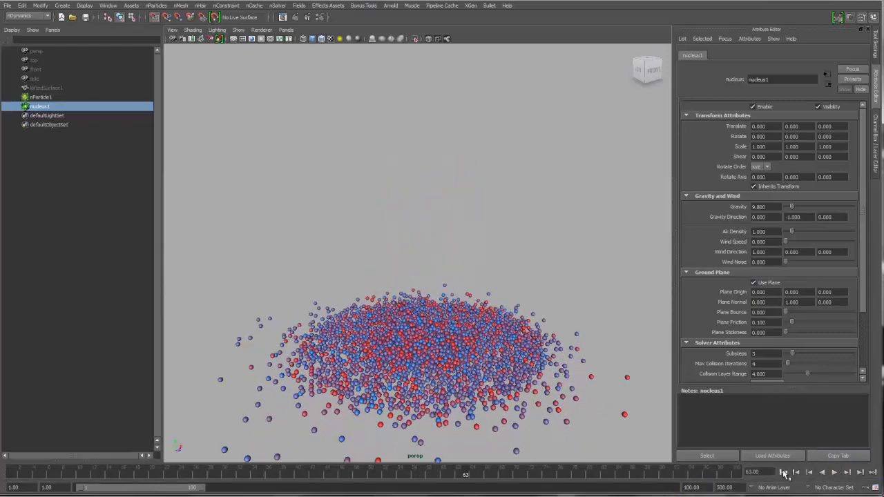
pyautogui.click(783, 473)
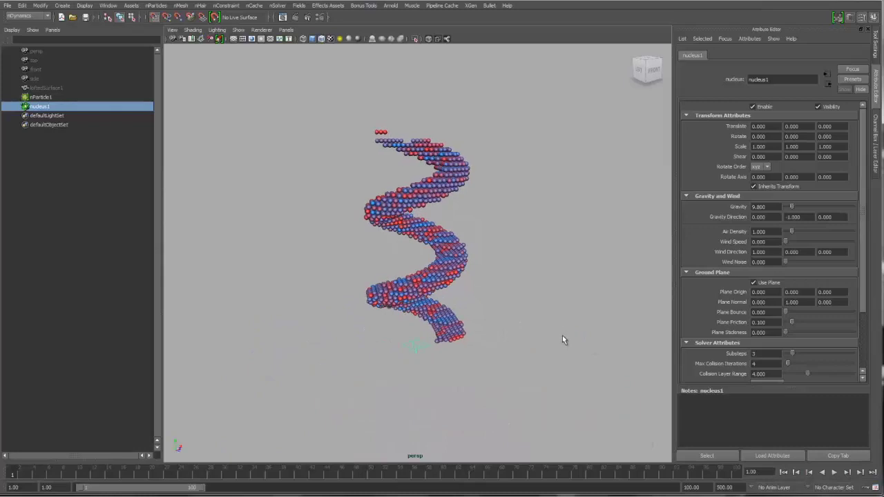
# - Bring back the hidden lofted tube as an nMesh passive collider and play the simulation
pyautogui.hotkey('ctrl', 'shift', 'h')
pyautogui.click(458, 290)
pyautogui.press('space')
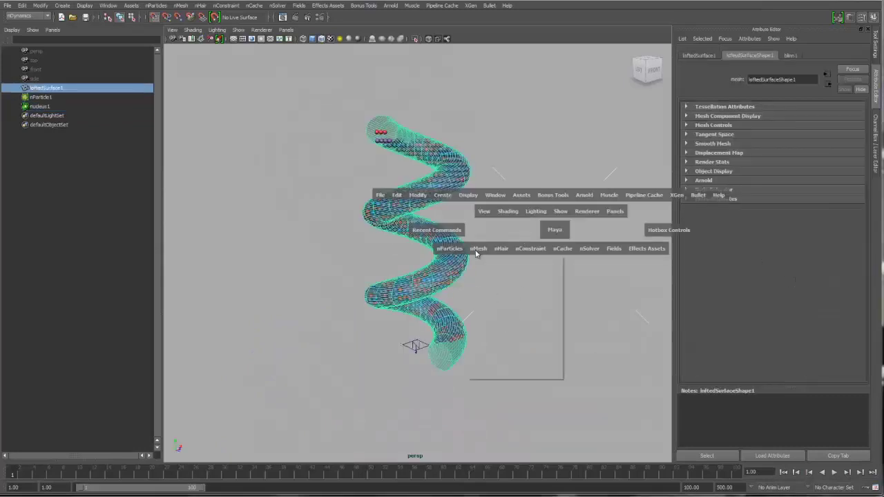
pyautogui.click(475, 253)
pyautogui.click(489, 266)
pyautogui.click(832, 472)
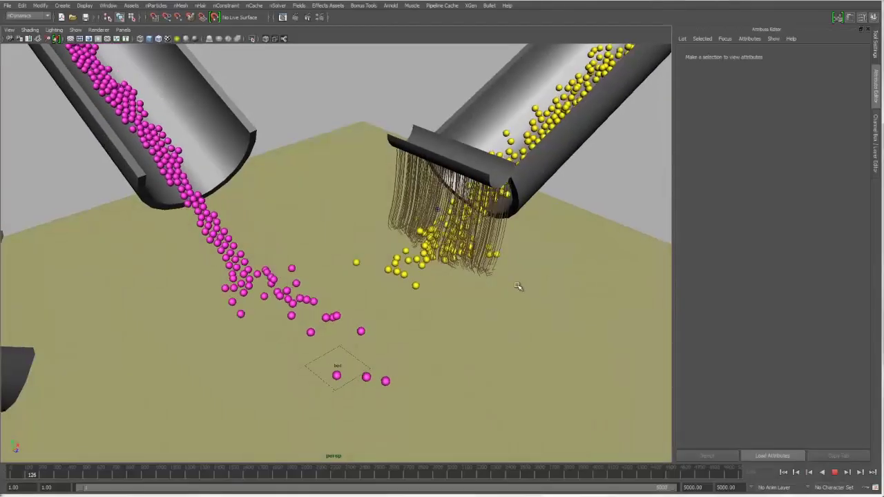
# - Examine the pink and yellow nParticles pouring from the chutes and passing through the hair strands
pyautogui.keyDown('alt'); pyautogui.moveTo(416, 261); pyautogui.dragTo(553, 84); pyautogui.keyUp('alt')
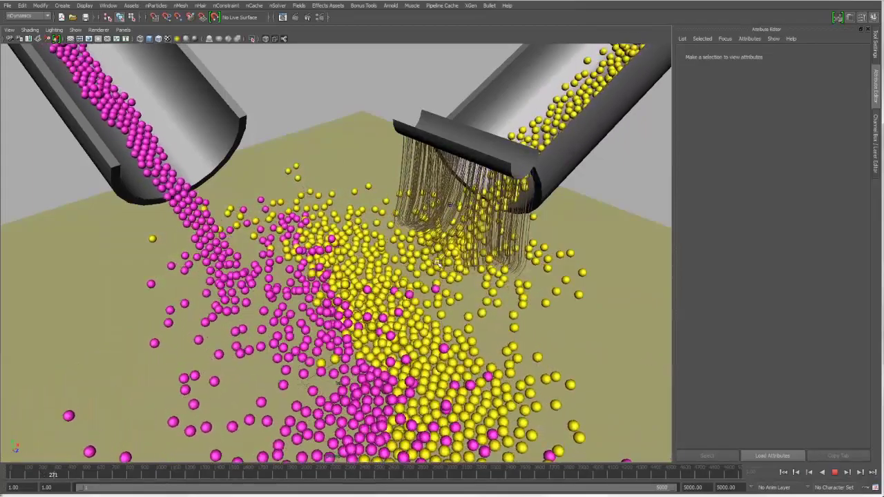
pyautogui.keyDown('alt'); pyautogui.moveTo(445, 274); pyautogui.dragTo(387, 305); pyautogui.keyUp('alt')
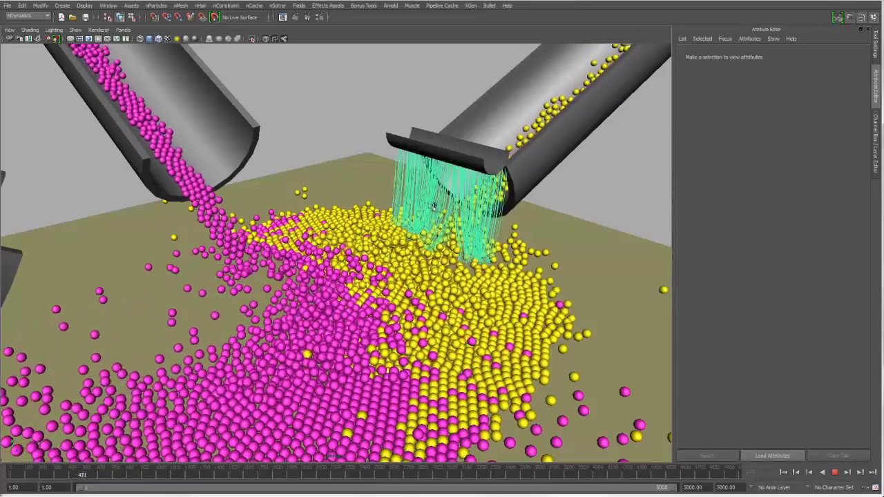
pyautogui.keyDown('alt'); pyautogui.moveTo(433, 205); pyautogui.dragTo(391, 192); pyautogui.keyUp('alt')
pyautogui.keyDown('alt'); pyautogui.moveTo(391, 192); pyautogui.dragTo(489, 254, button='right'); pyautogui.keyUp('alt')
pyautogui.keyDown('alt'); pyautogui.moveTo(490, 254); pyautogui.dragTo(466, 278); pyautogui.keyUp('alt')
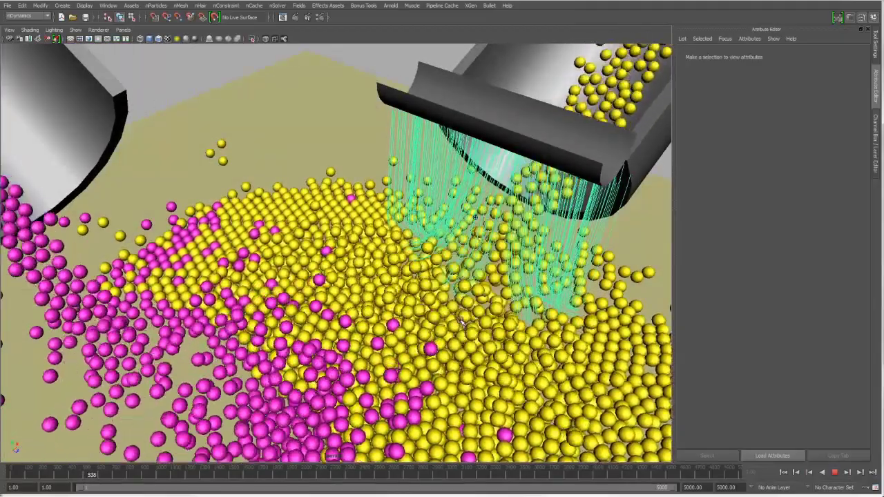
# - Select the hair strands and replay the chute simulation from the first frame
pyautogui.click(498, 228)
pyautogui.hotkey('alt', 'shift', 'v')
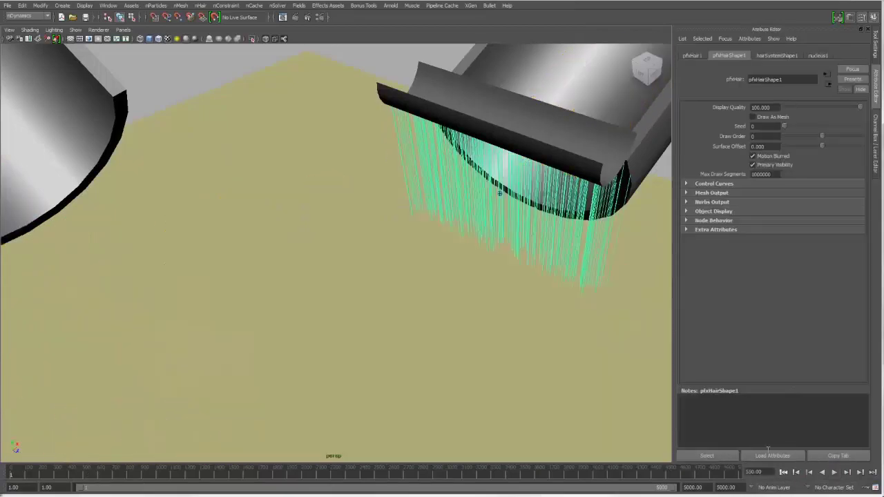
pyautogui.scroll(3, 525, 329)
pyautogui.scroll(-3, 525, 330)
pyautogui.keyDown('alt'); pyautogui.moveTo(517, 301); pyautogui.dragTo(475, 304); pyautogui.keyUp('alt')
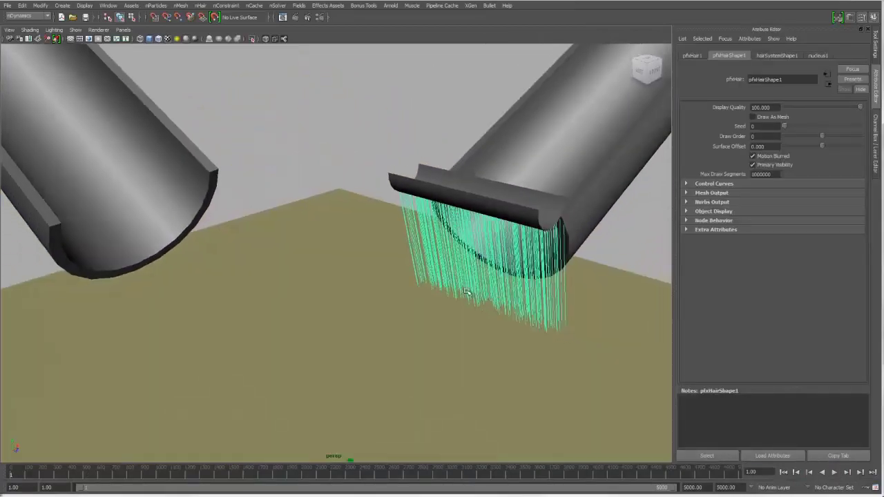
pyautogui.scroll(-2, 475, 304)
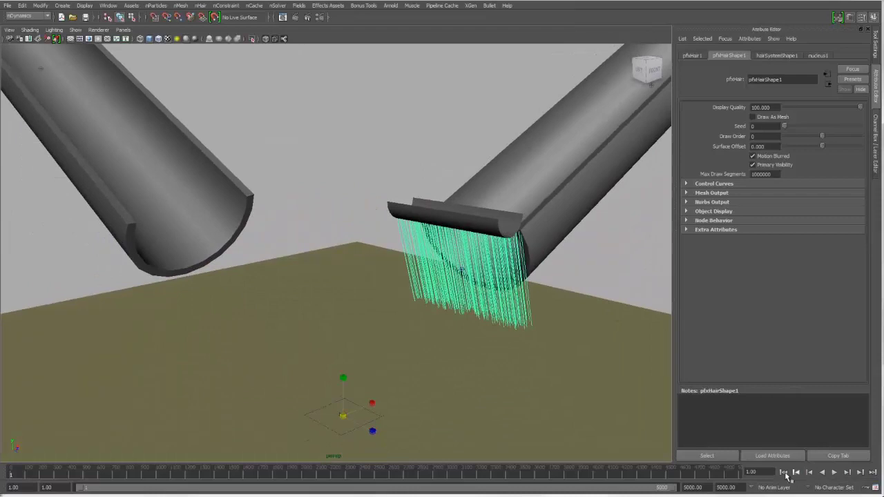
pyautogui.scroll(-2, 582, 345)
pyautogui.click(834, 472)
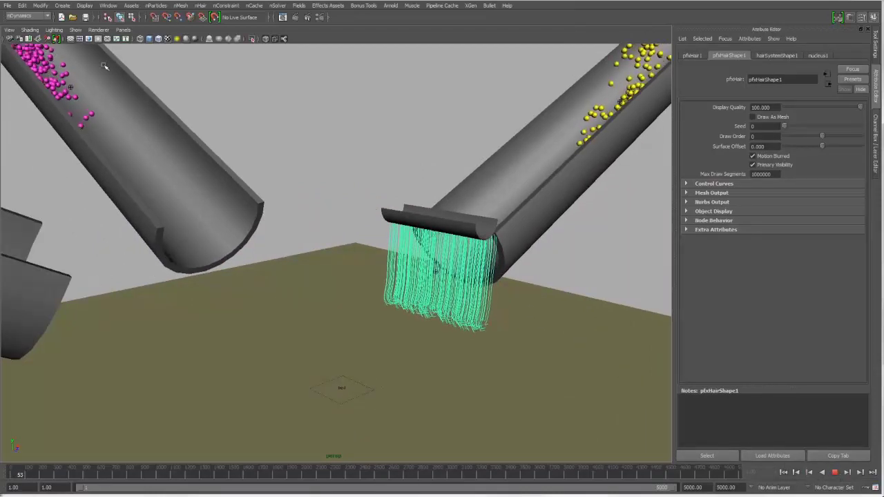
# - Try a mass of 100 on the pink nParticles and play the simulation
pyautogui.click(620, 100)
pyautogui.press('Escape')
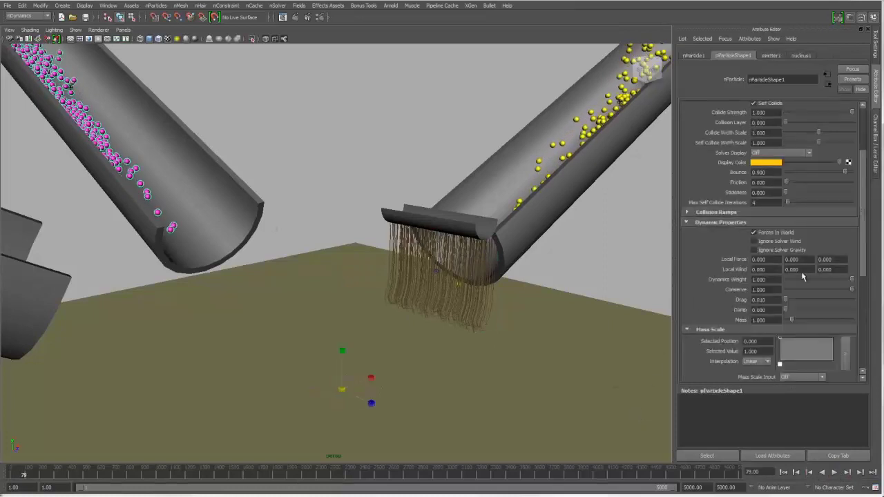
pyautogui.moveTo(865, 268); pyautogui.dragTo(865, 288)
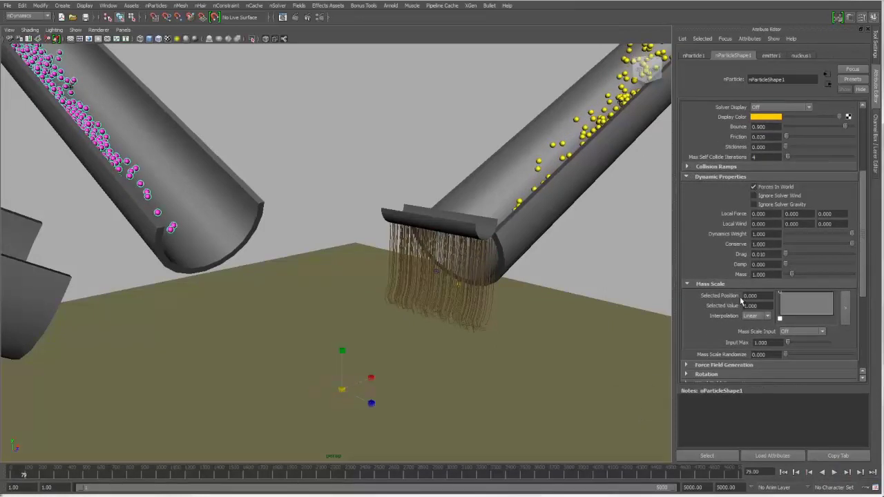
pyautogui.moveTo(793, 275); pyautogui.dragTo(876, 283)
pyautogui.click(765, 274)
pyautogui.write('100')
pyautogui.click(834, 472)
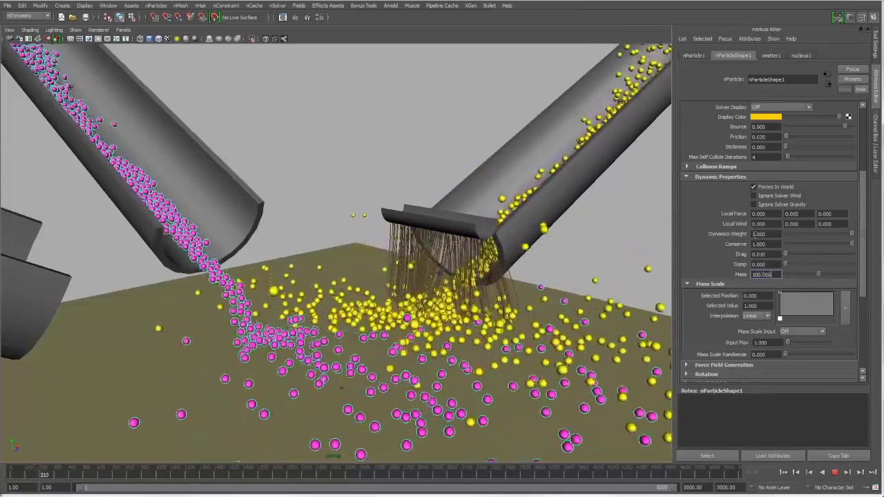
pyautogui.press('Escape')
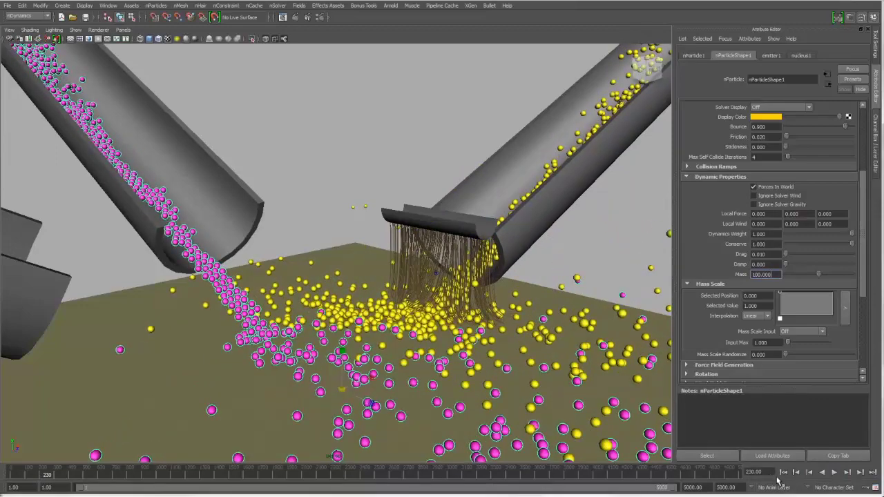
pyautogui.click(782, 472)
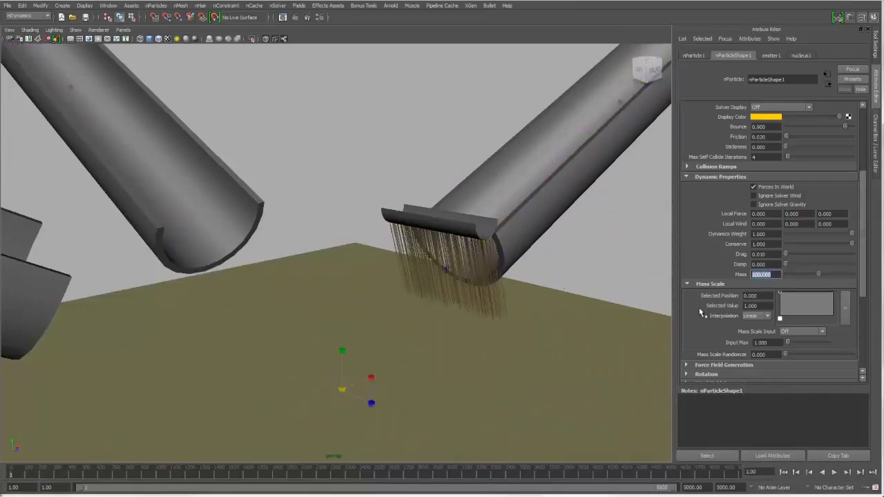
# - Set the pink nParticles' mass to 1 and play the simulation briefly
pyautogui.keyDown('alt'); pyautogui.moveTo(607, 262); pyautogui.dragTo(574, 249); pyautogui.keyUp('alt')
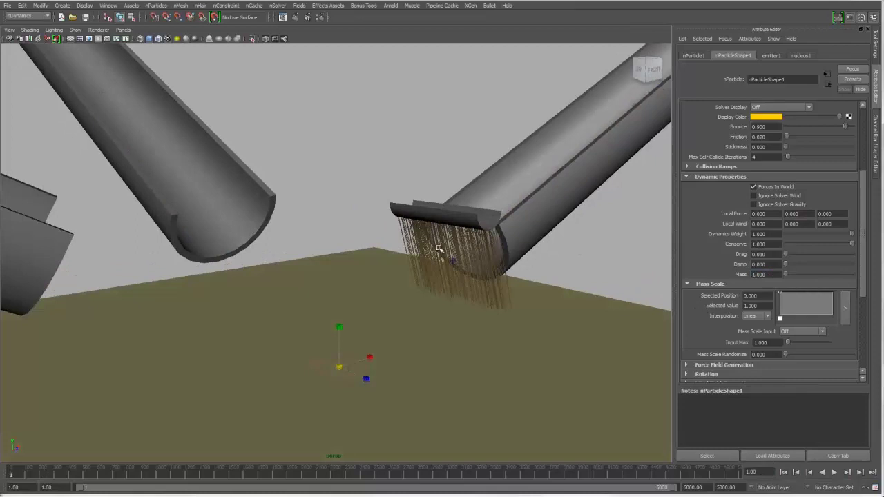
pyautogui.keyDown('alt'); pyautogui.moveTo(438, 228); pyautogui.dragTo(415, 223); pyautogui.keyUp('alt')
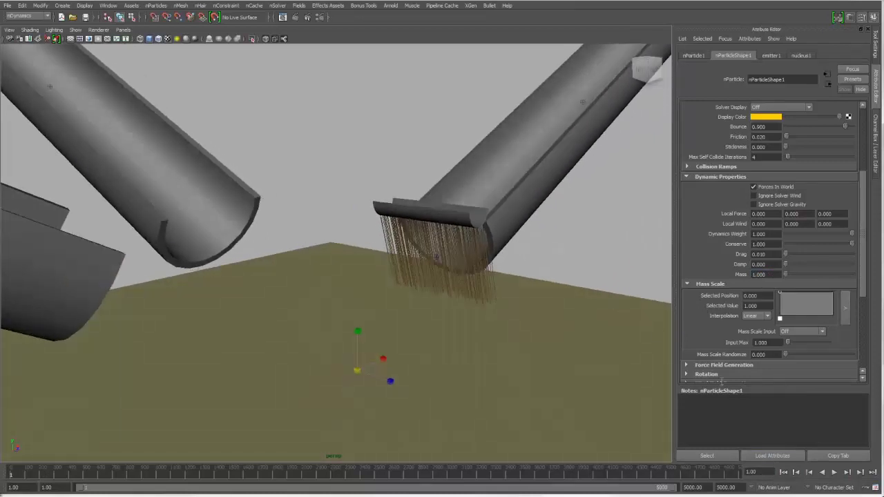
pyautogui.click(834, 472)
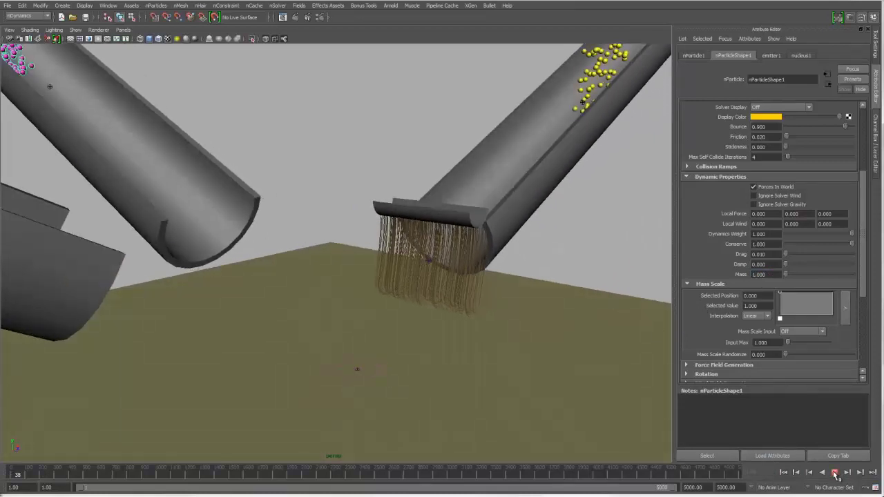
pyautogui.click(834, 473)
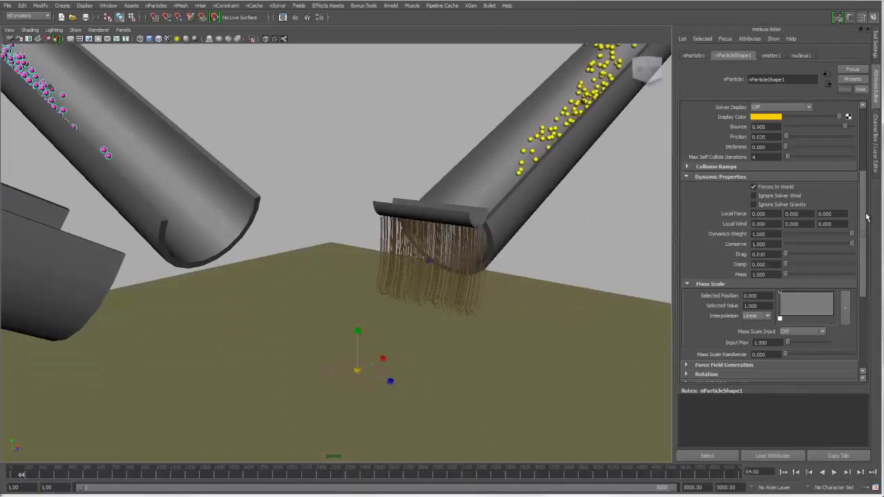
# - Examine the collision attributes of the pink nParticles and of the hair system on the yellow chute
pyautogui.scroll(5, 780, 215)
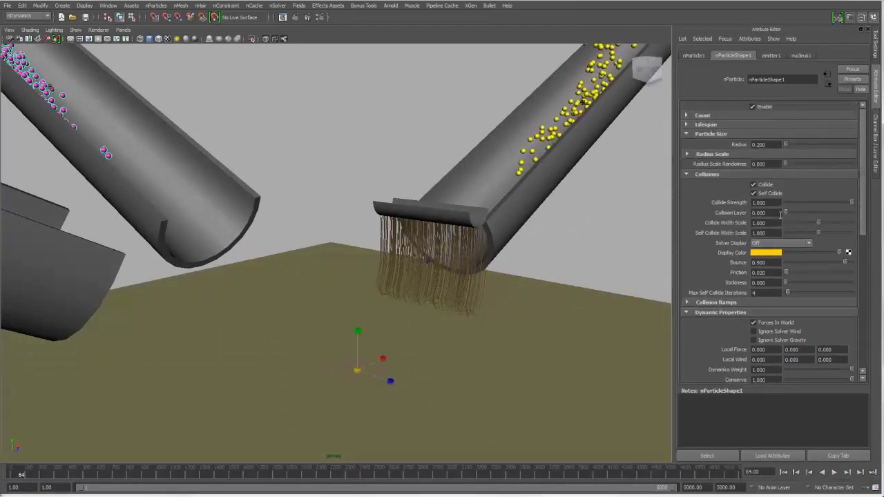
pyautogui.keyDown('alt'); pyautogui.moveTo(558, 219); pyautogui.dragTo(567, 223, button='middle'); pyautogui.keyUp('alt')
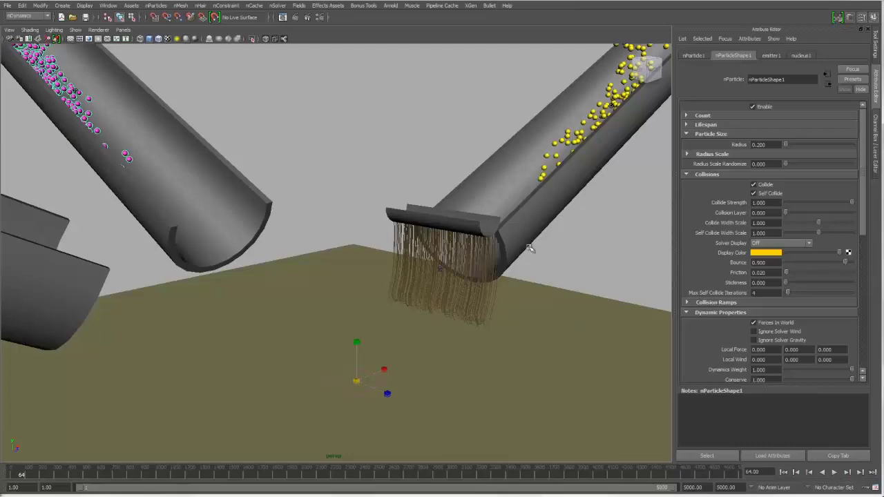
pyautogui.keyDown('alt'); pyautogui.moveTo(568, 241); pyautogui.dragTo(573, 253); pyautogui.keyUp('alt')
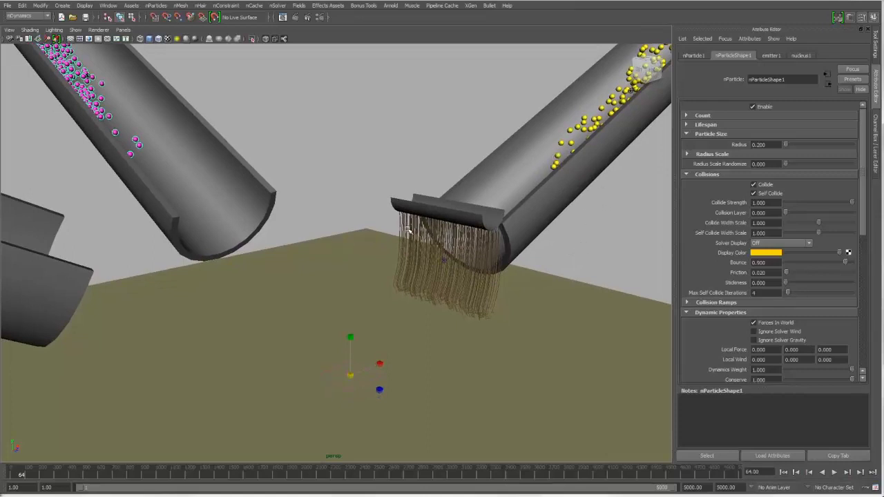
pyautogui.click(463, 275)
pyautogui.click(777, 55)
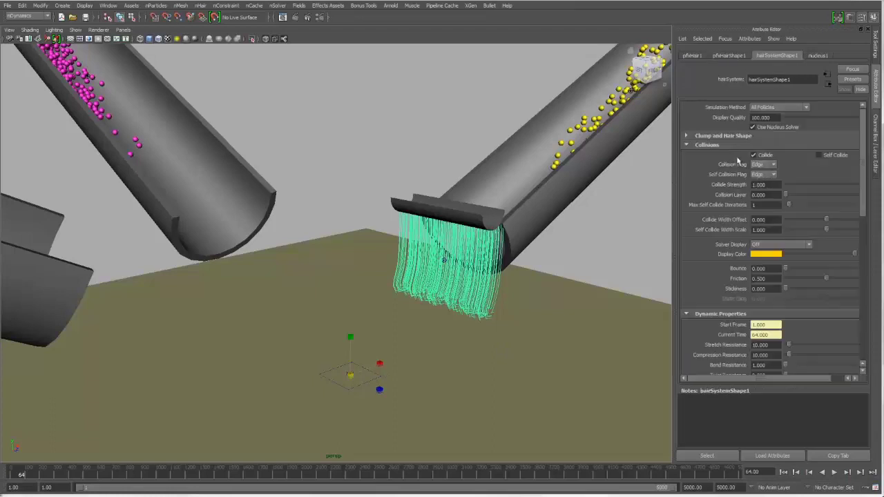
# - Try a collision layer of 2 on the hair system and settle on collision layer 1
pyautogui.click(774, 194)
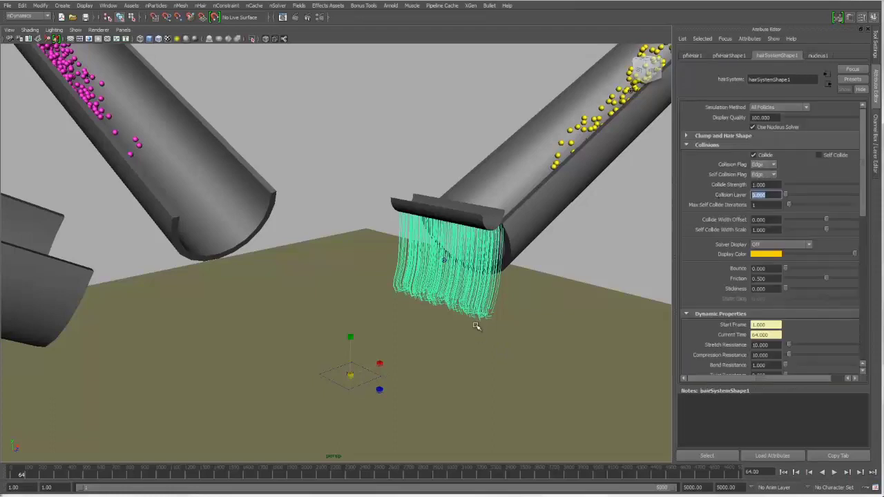
pyautogui.write('2')
pyautogui.press('Tab')
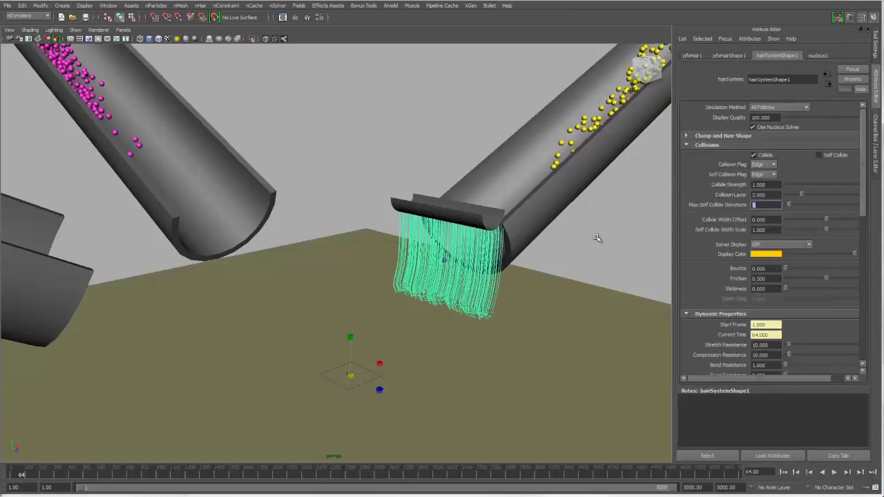
pyautogui.doubleClick(767, 194)
pyautogui.write('1')
# - Select the pink nParticles and set their collision layer to 1
pyautogui.click(590, 153)
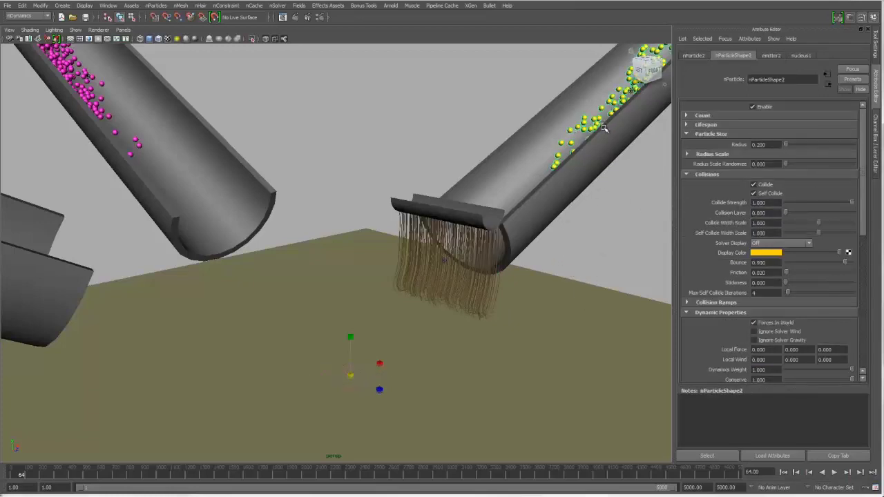
pyautogui.click(137, 140)
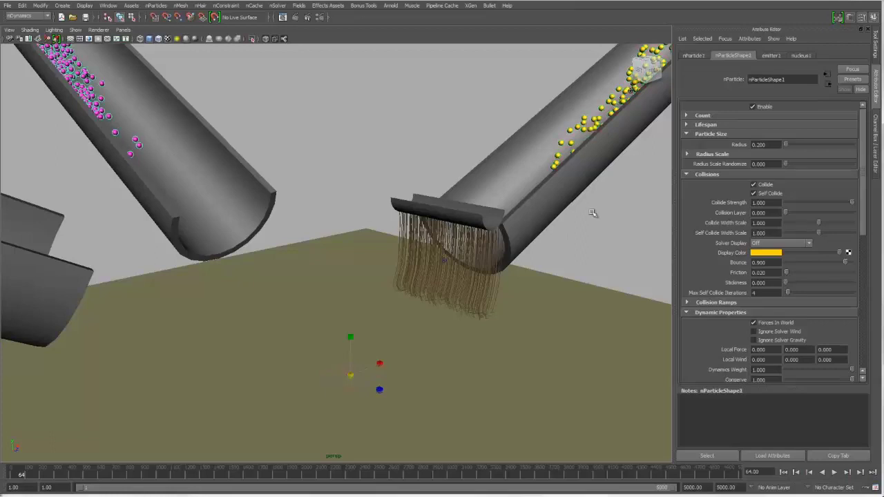
pyautogui.click(768, 213)
pyautogui.write('1')
pyautogui.press('Tab')
# - Play the chute simulation and examine from several angles how both nParticle streams collide with the hair and each other
pyautogui.click(833, 472)
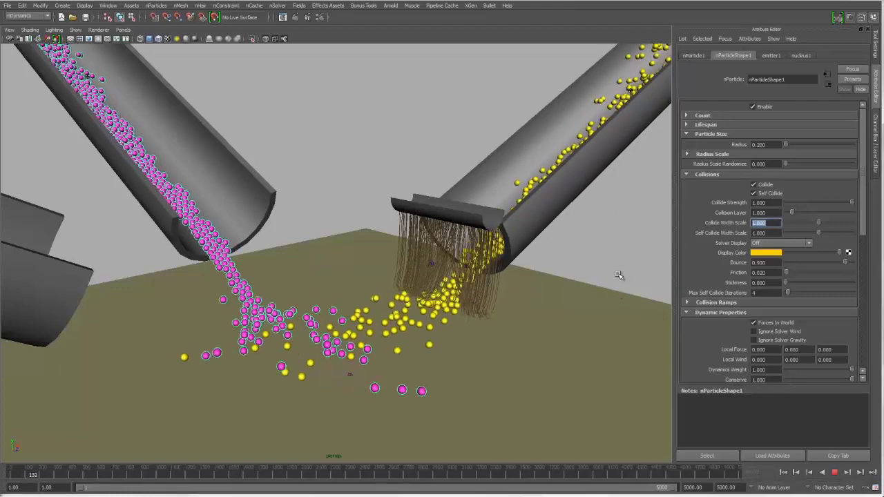
pyautogui.keyDown('alt'); pyautogui.moveTo(611, 274); pyautogui.dragTo(566, 232); pyautogui.keyUp('alt')
pyautogui.keyDown('alt'); pyautogui.moveTo(519, 334); pyautogui.dragTo(476, 218); pyautogui.keyUp('alt')
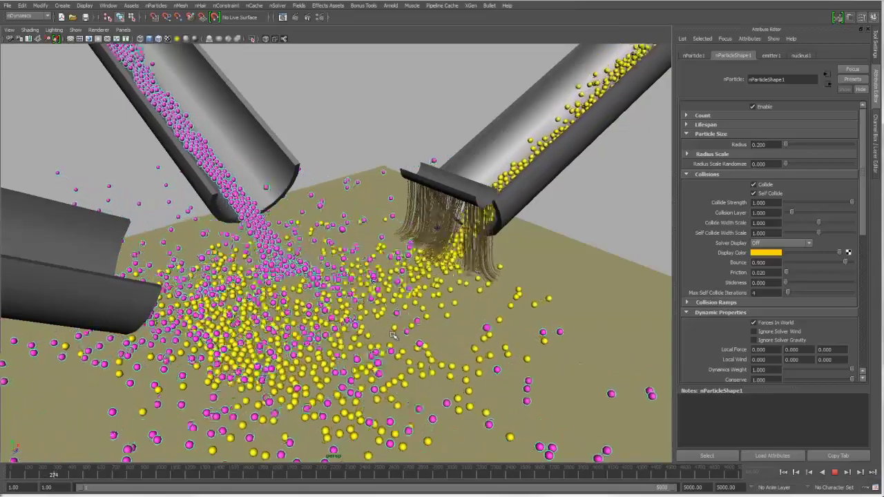
pyautogui.keyDown('alt'); pyautogui.moveTo(401, 324); pyautogui.dragTo(168, 339); pyautogui.keyUp('alt')
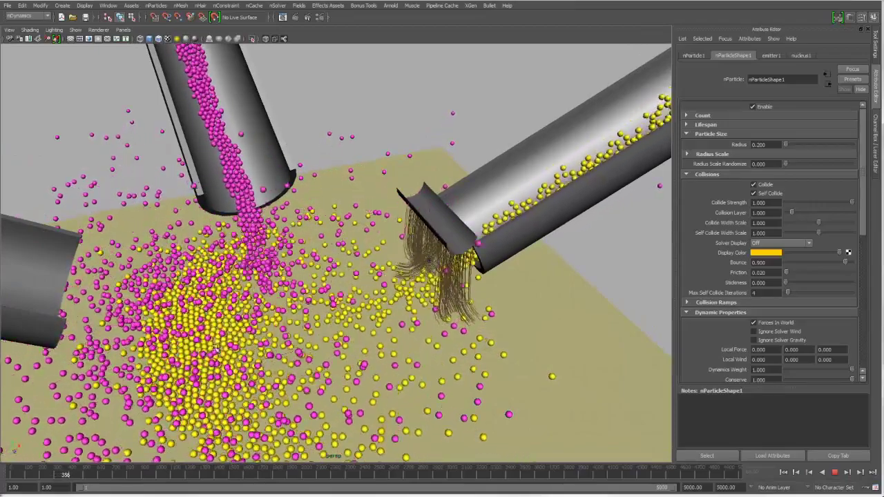
pyautogui.keyDown('alt'); pyautogui.moveTo(332, 315); pyautogui.dragTo(455, 208); pyautogui.keyUp('alt')
pyautogui.press('Escape')
pyautogui.click(519, 364)
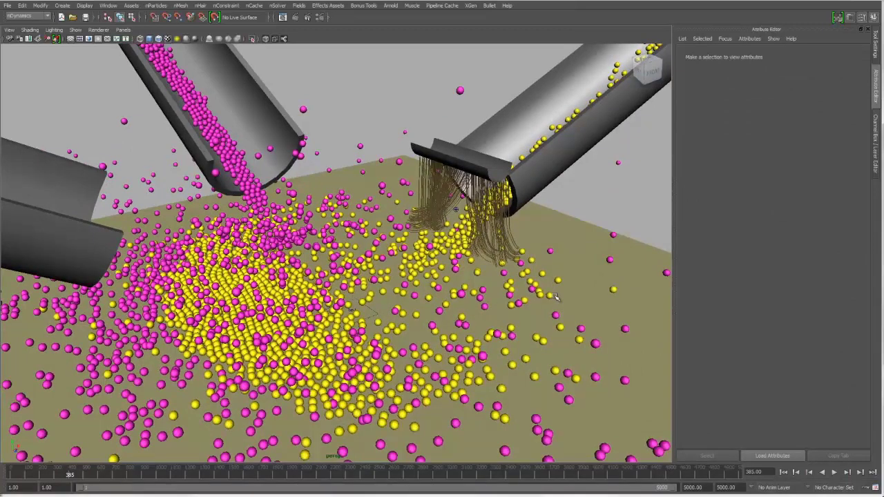
# - Review the nucleus solver settings and set the yellow chute's rigid-body collision layer to 6
pyautogui.click(570, 173)
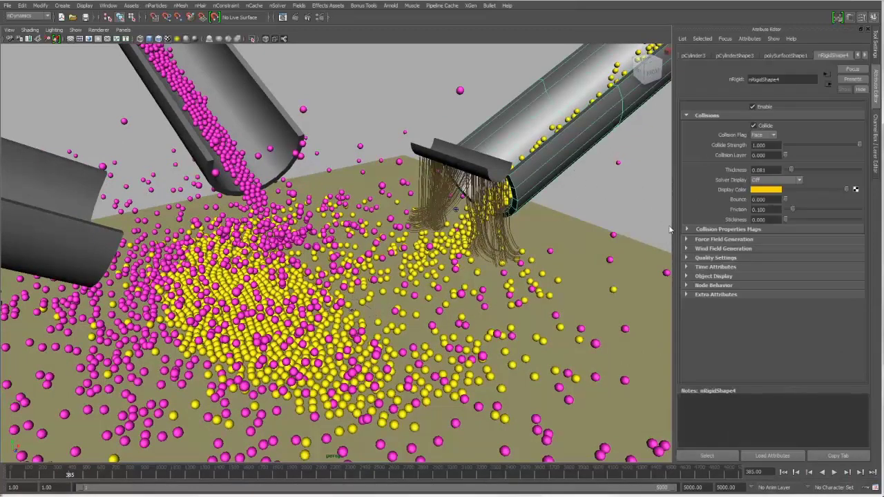
pyautogui.click(773, 158)
pyautogui.click(863, 55)
pyautogui.click(864, 56)
pyautogui.click(792, 58)
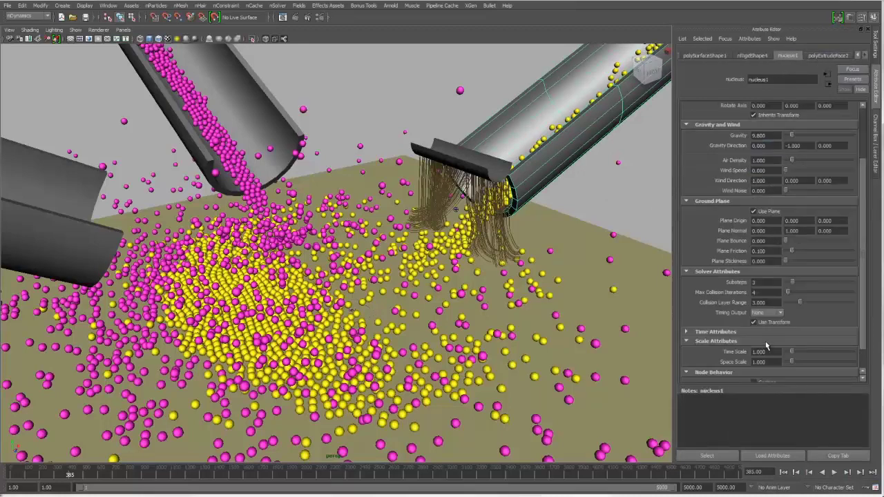
pyautogui.click(751, 56)
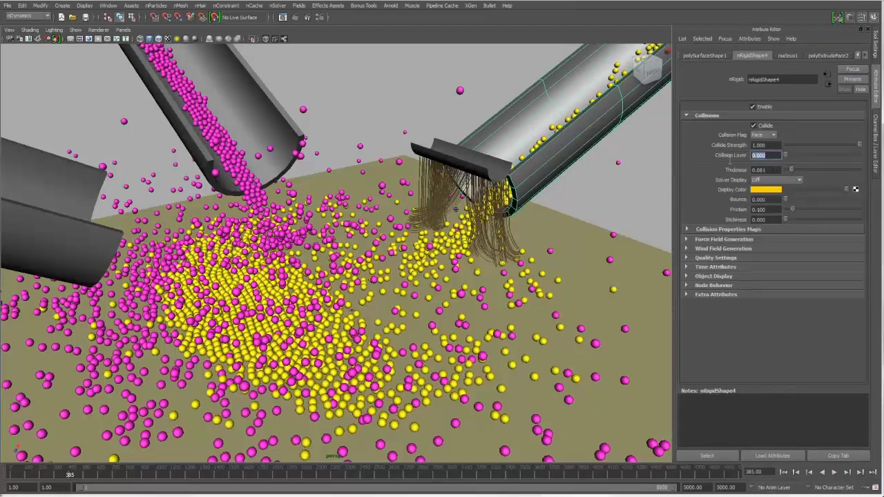
pyautogui.write('0')
# - Replay the chute simulation from the first frame and examine how the yellow nParticles meet their chute
pyautogui.click(783, 472)
pyautogui.click(834, 473)
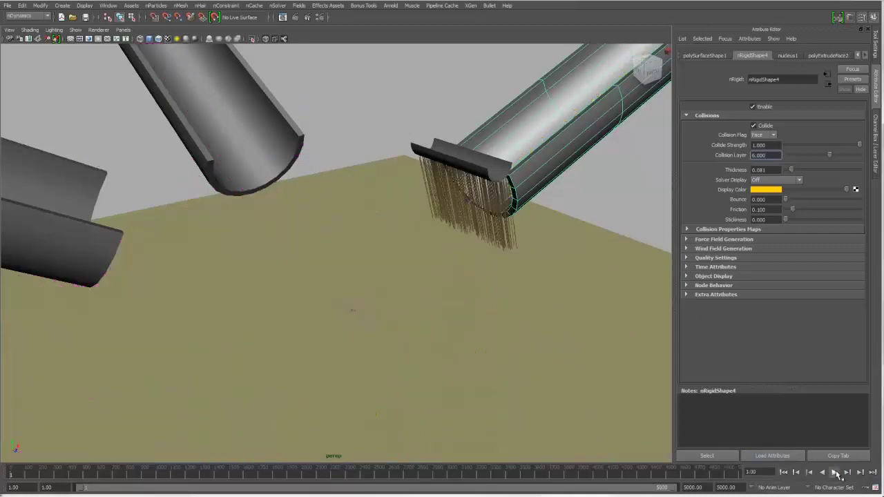
pyautogui.keyDown('alt'); pyautogui.moveTo(599, 312); pyautogui.dragTo(505, 258); pyautogui.keyUp('alt')
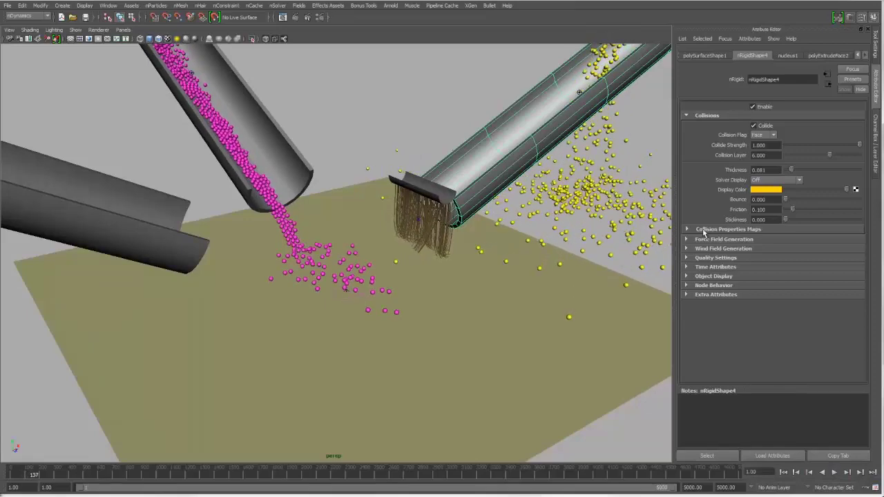
pyautogui.press('Escape')
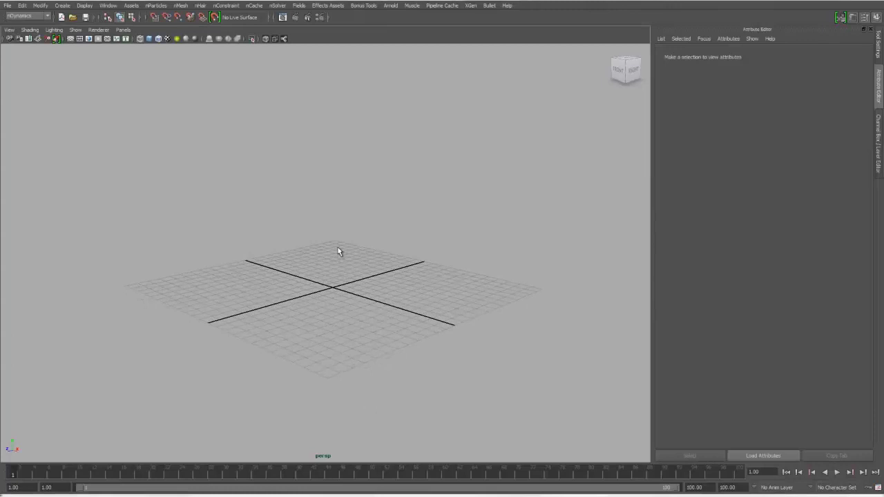
# - Create a flat grid of nParticles spanning the entire ground grid with the nParticle Tool
pyautogui.press('space')
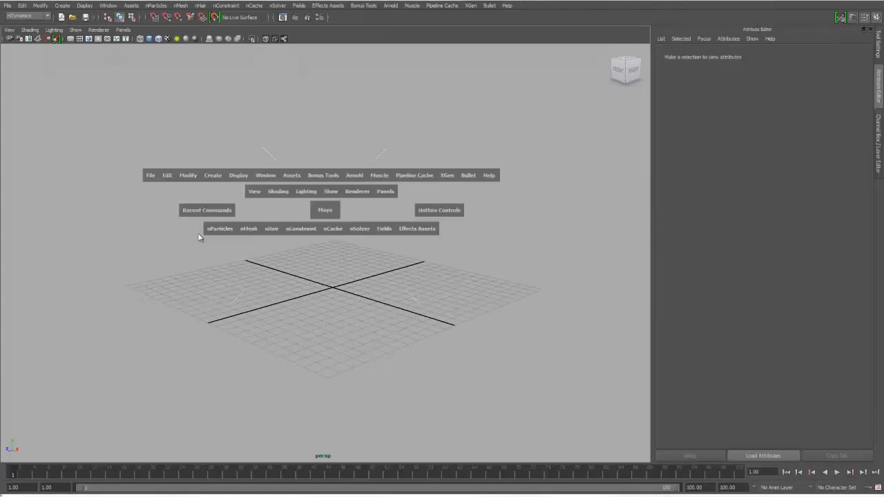
pyautogui.click(219, 229)
pyautogui.click(315, 251)
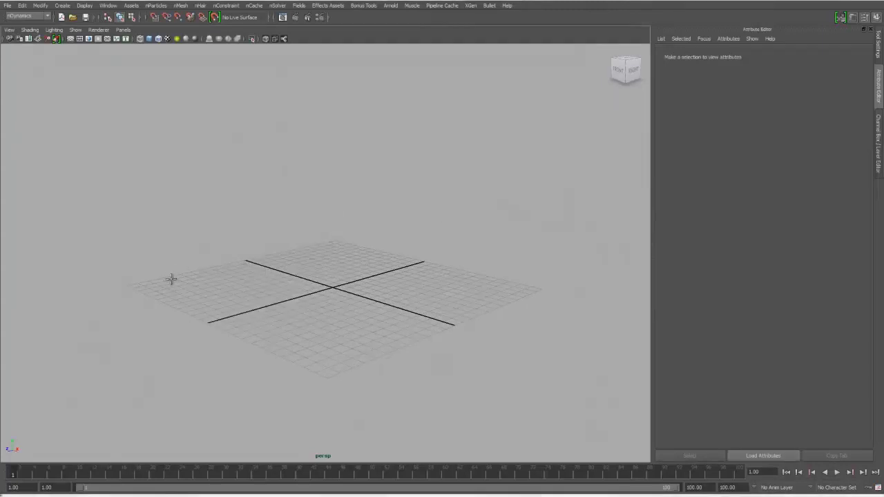
pyautogui.click(126, 285)
pyautogui.press('Return')
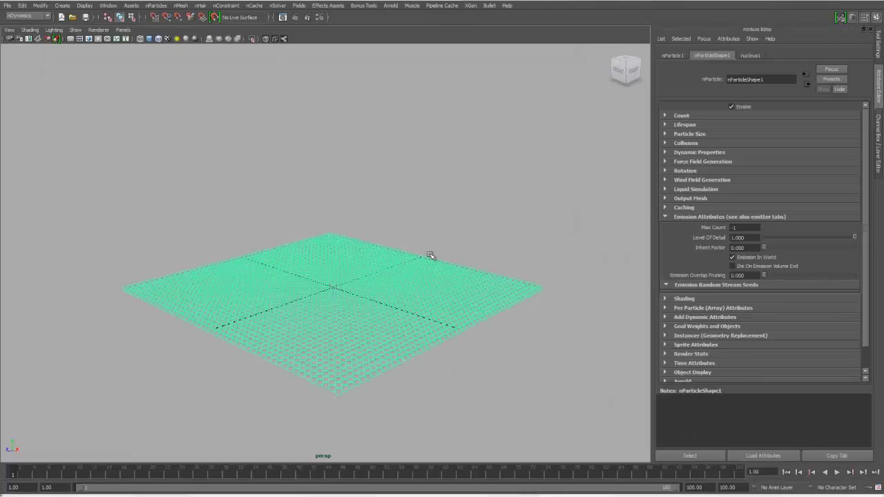
# - Raise the nParticle sheet above the ground grid and display it in textured shaded mode
pyautogui.press('6')
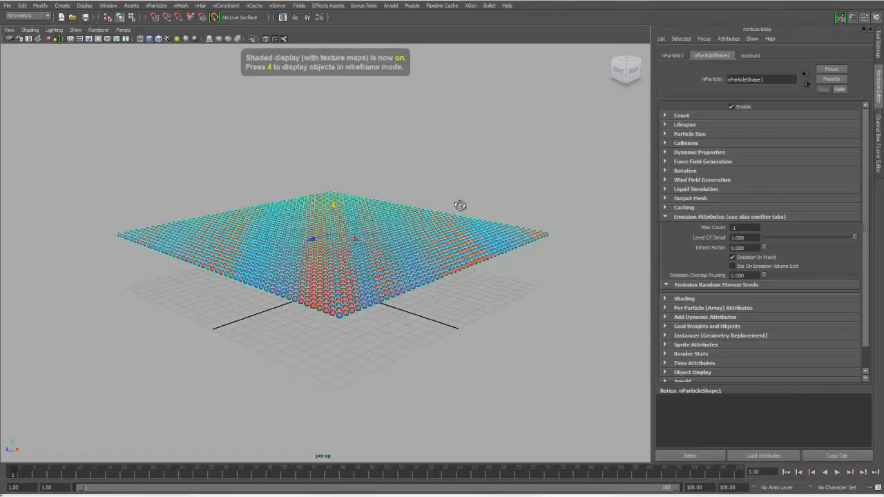
pyautogui.keyDown('alt'); pyautogui.moveTo(460, 205); pyautogui.dragTo(374, 229); pyautogui.keyUp('alt')
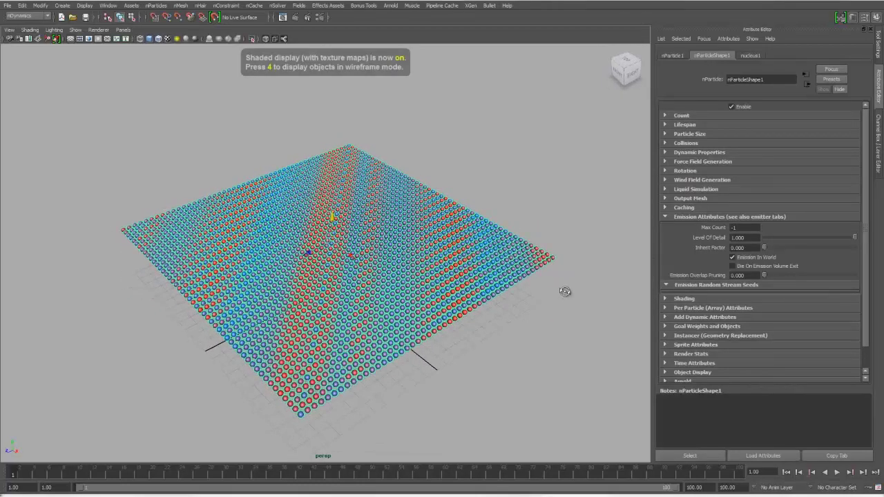
pyautogui.keyDown('alt'); pyautogui.moveTo(565, 292); pyautogui.dragTo(448, 152); pyautogui.keyUp('alt')
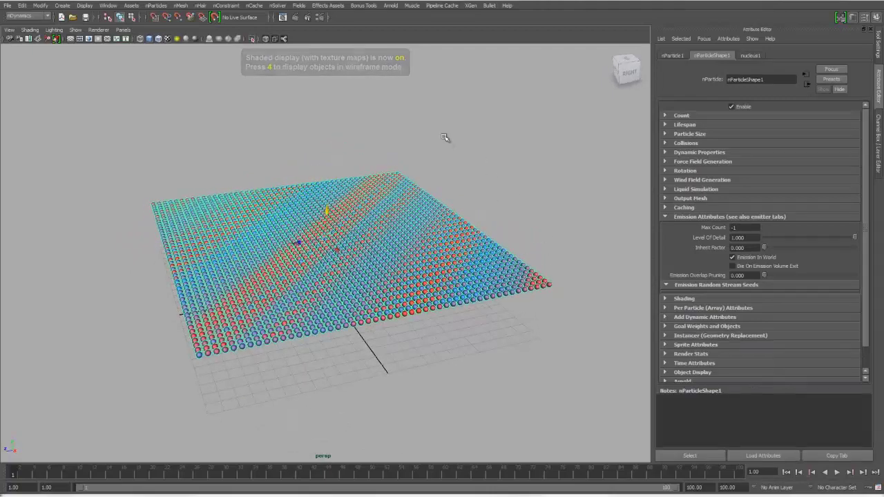
pyautogui.moveTo(473, 202)
pyautogui.keyDown('alt'); pyautogui.mouseDown()
pyautogui.moveTo(463, 198)
pyautogui.moveTo(473, 189)
pyautogui.mouseUp(); pyautogui.keyUp('alt')
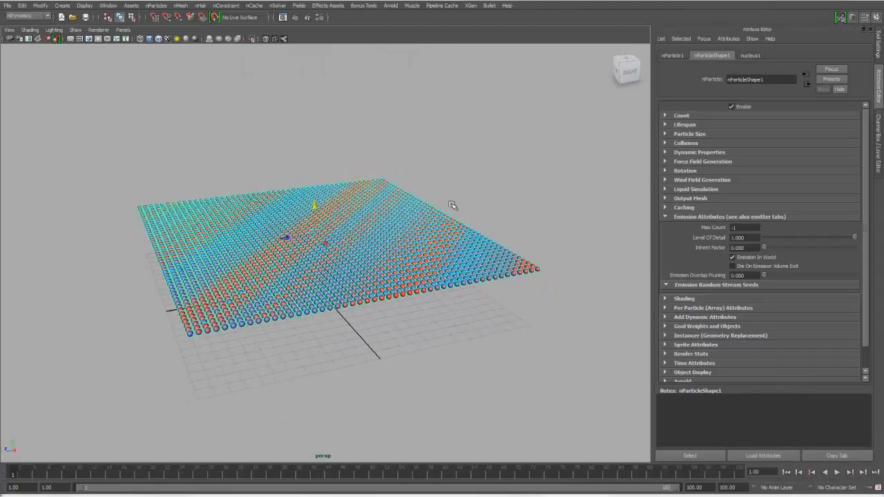
# - Play the falling nParticle sheet briefly and extend the playback range to 1000 frames
pyautogui.click(837, 472)
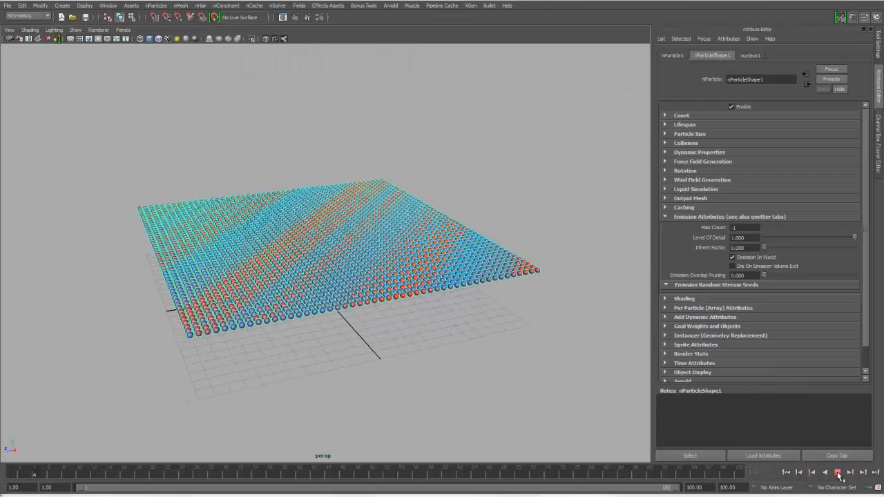
pyautogui.click(837, 472)
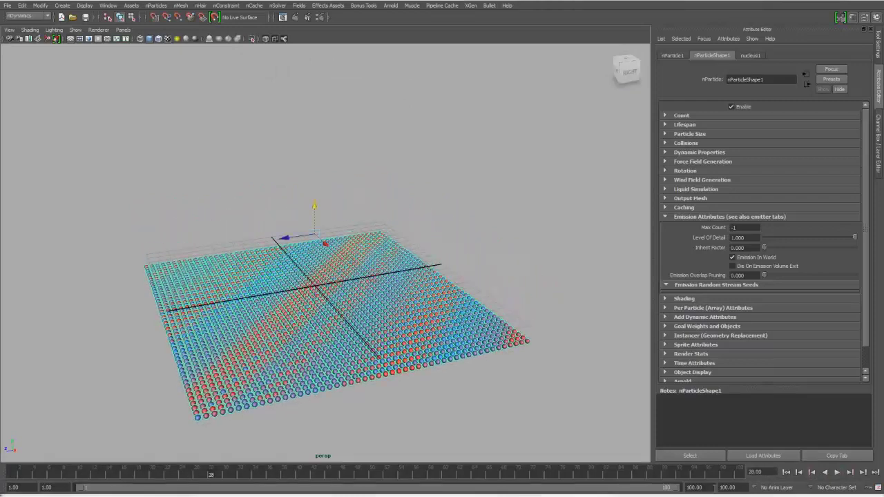
pyautogui.click(693, 487)
pyautogui.press('Return')
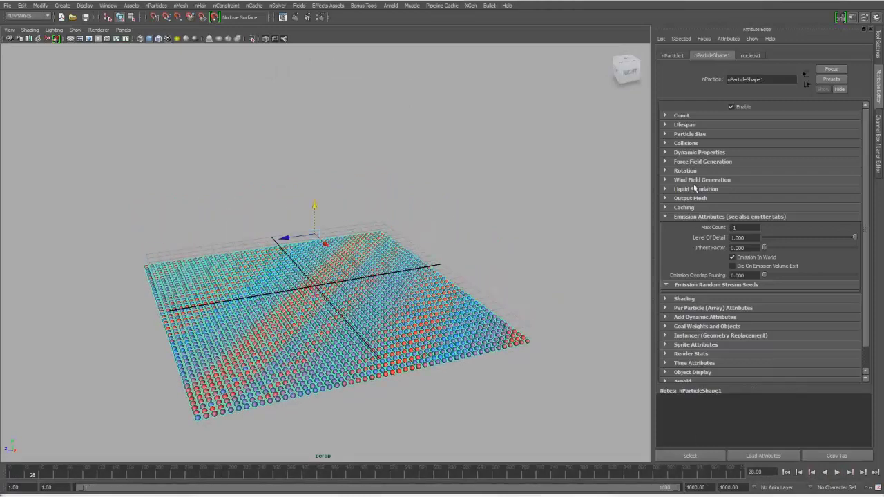
# - Enable the nucleus ground plane and play the nParticle simulation from the first frame
pyautogui.click(750, 56)
pyautogui.click(785, 471)
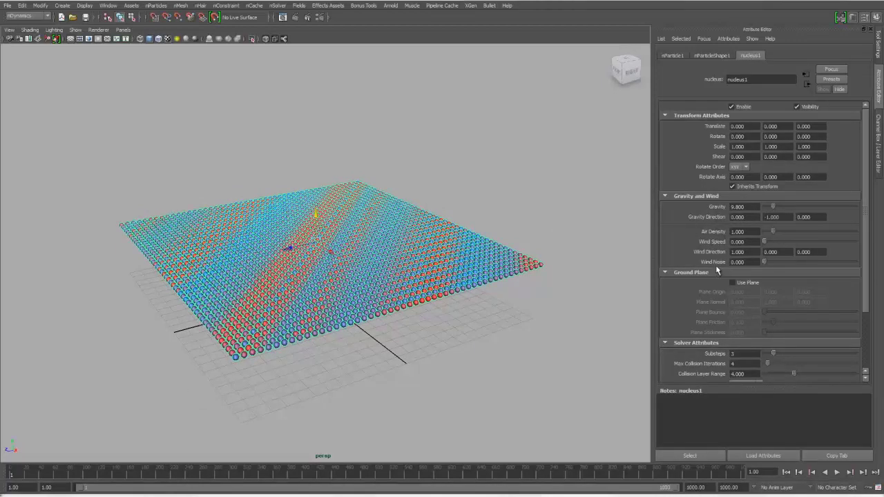
pyautogui.keyDown('alt'); pyautogui.moveTo(434, 301); pyautogui.dragTo(442, 283); pyautogui.keyUp('alt')
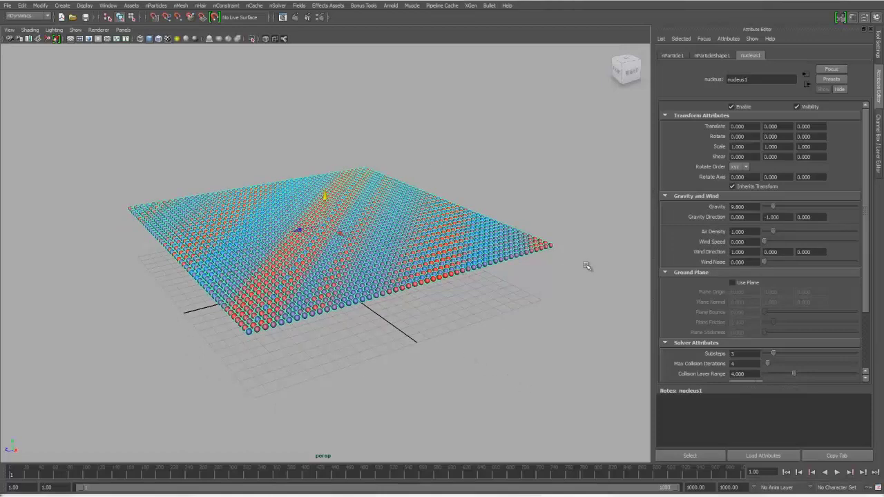
pyautogui.click(732, 282)
pyautogui.click(837, 473)
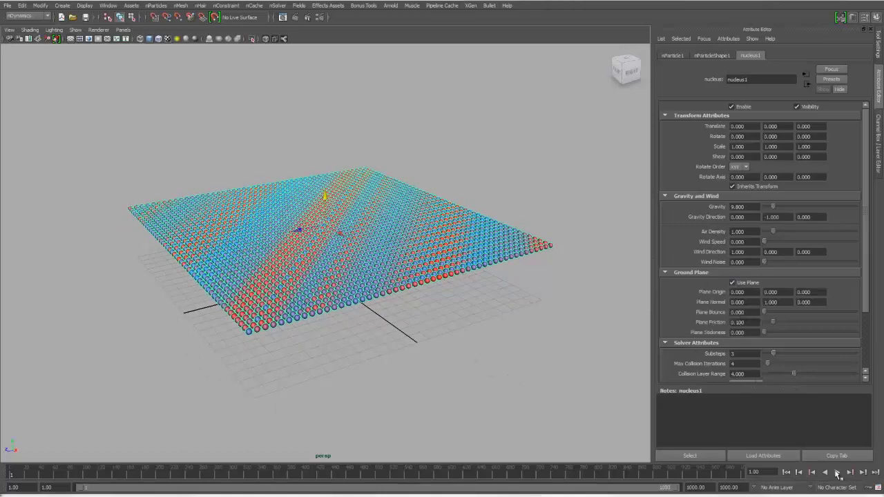
pyautogui.click(837, 472)
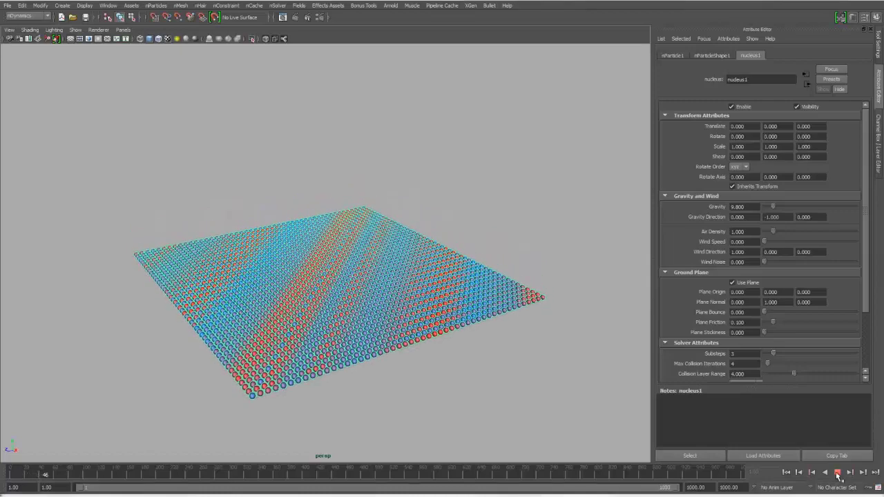
# - Return to the first frame and raise the nucleus air density to 5.635 and the wind speed to about 34
pyautogui.click(786, 472)
pyautogui.keyDown('alt'); pyautogui.moveTo(558, 286); pyautogui.dragTo(573, 283); pyautogui.keyUp('alt')
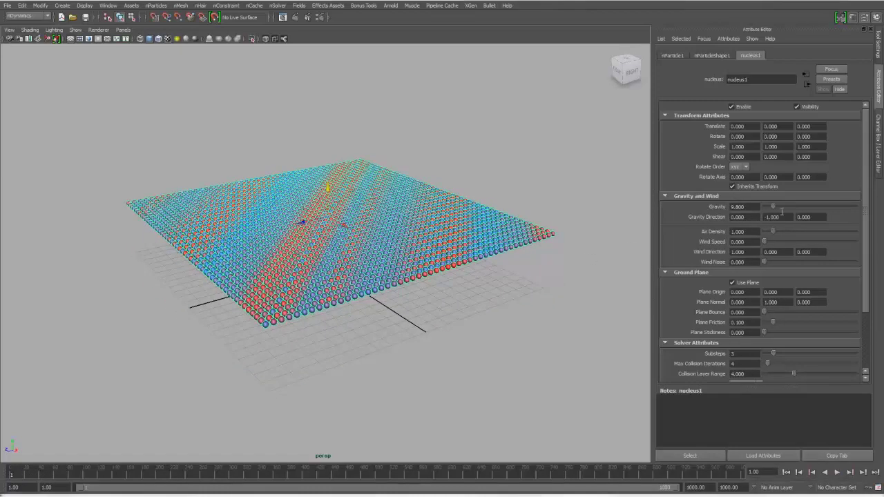
pyautogui.moveTo(774, 232); pyautogui.dragTo(832, 237)
pyautogui.moveTo(766, 242); pyautogui.dragTo(829, 241)
# - Set the wind direction to 0, -1, 0 and the wind noise to 1, and play the simulation
pyautogui.press('Tab')
pyautogui.press('Tab')
pyautogui.write('-1')
pyautogui.press('Tab')
pyautogui.moveTo(765, 263); pyautogui.dragTo(863, 269)
pyautogui.click(837, 472)
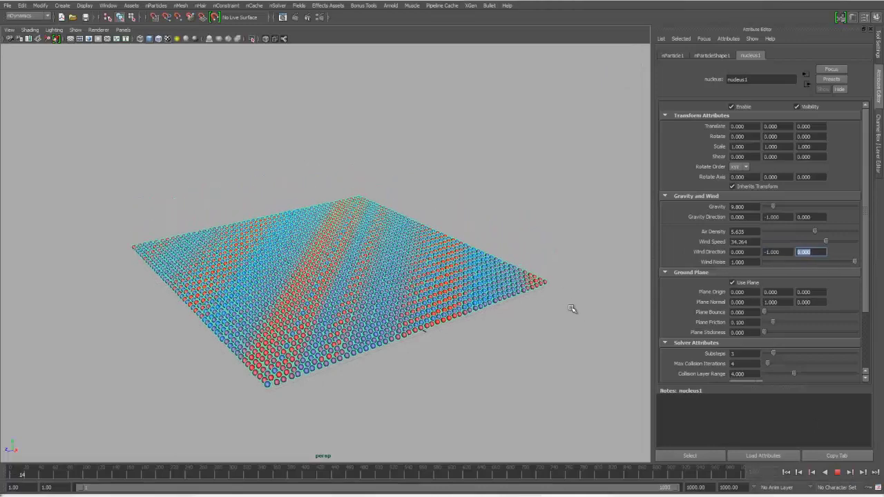
# - Set the nucleus wind noise to 12 and the wind speed to 50 during playback
pyautogui.press('Tab')
pyautogui.write('12')
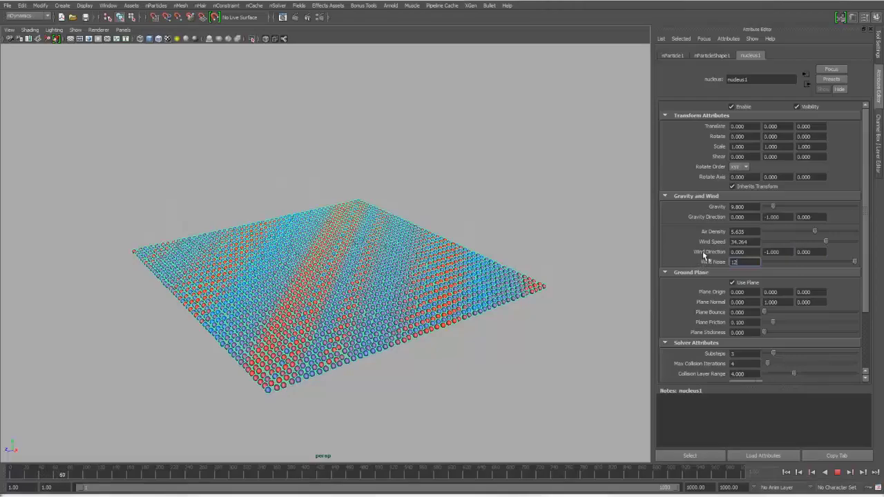
pyautogui.press('Tab')
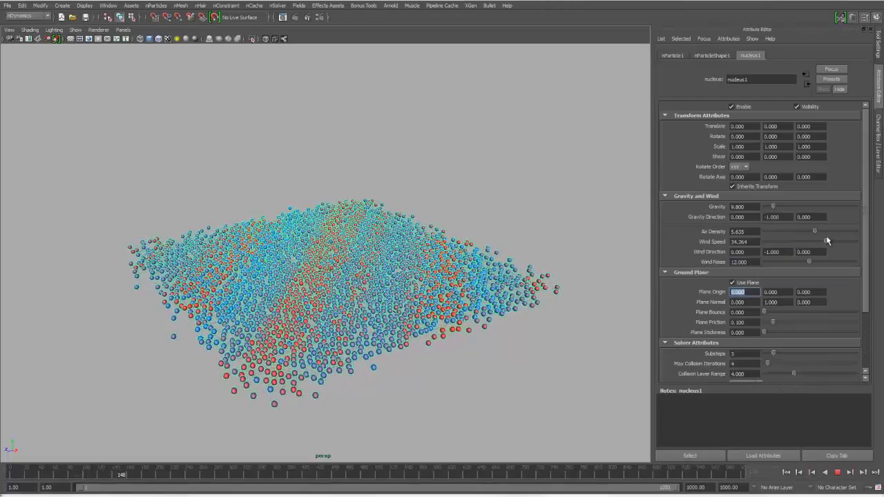
pyautogui.moveTo(826, 240); pyautogui.dragTo(856, 241)
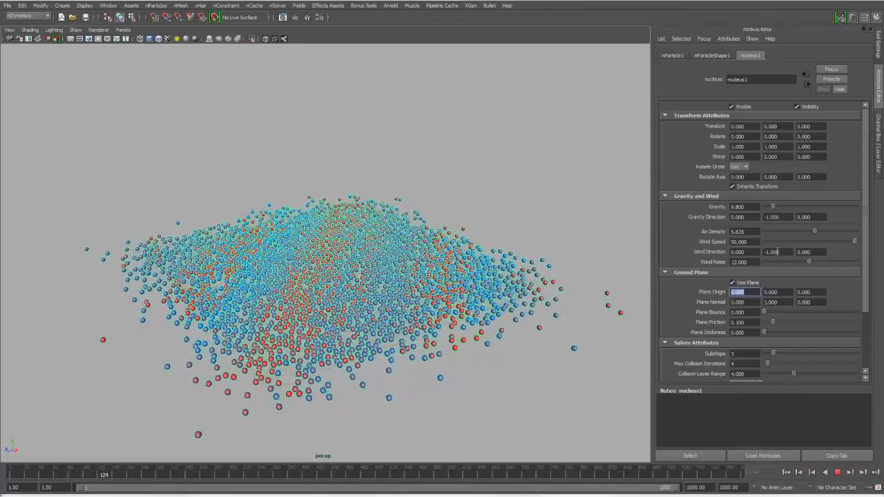
# - Set the Y component of the nucleus wind direction to 0.5, stop playback and return to the first frame
pyautogui.click(777, 252)
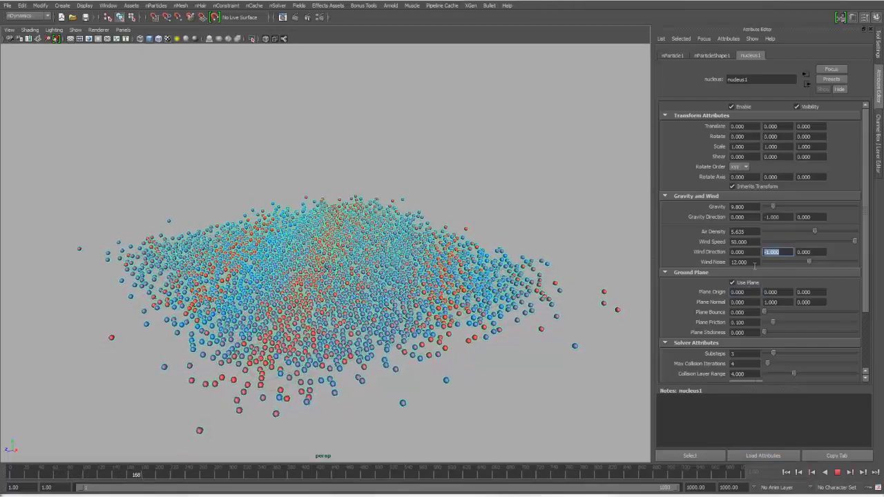
pyautogui.write('.5')
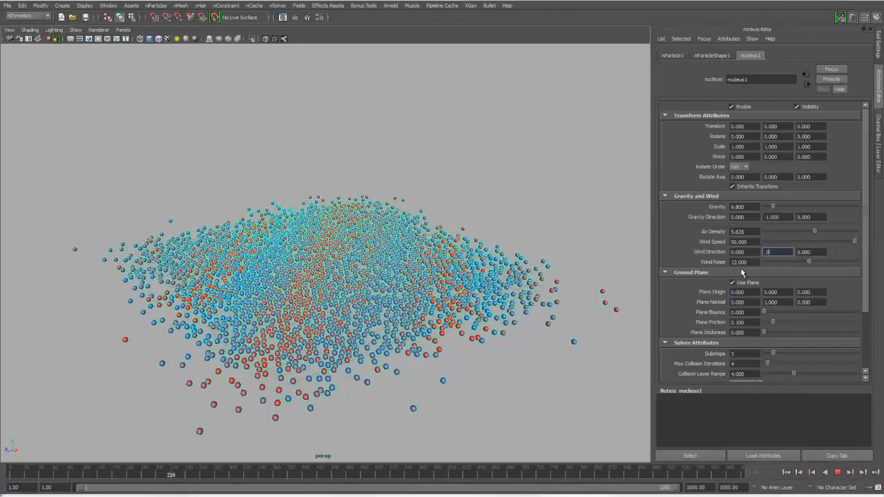
pyautogui.press('Tab')
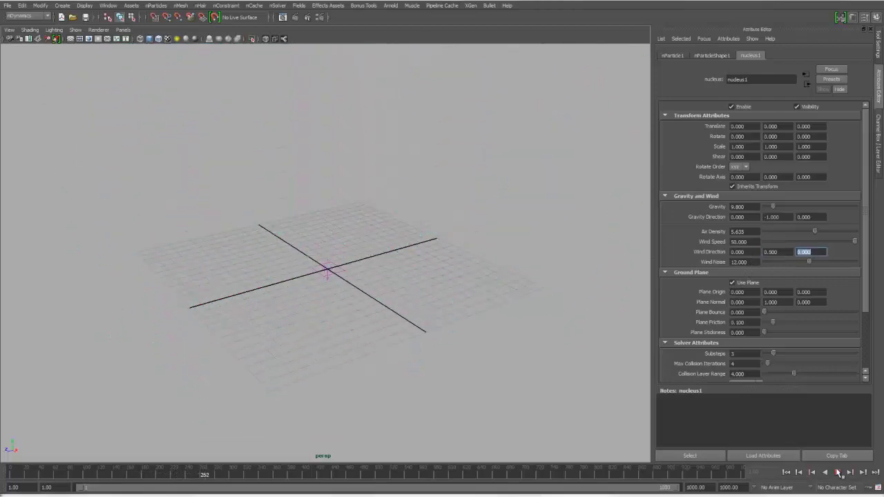
pyautogui.click(838, 472)
pyautogui.click(786, 472)
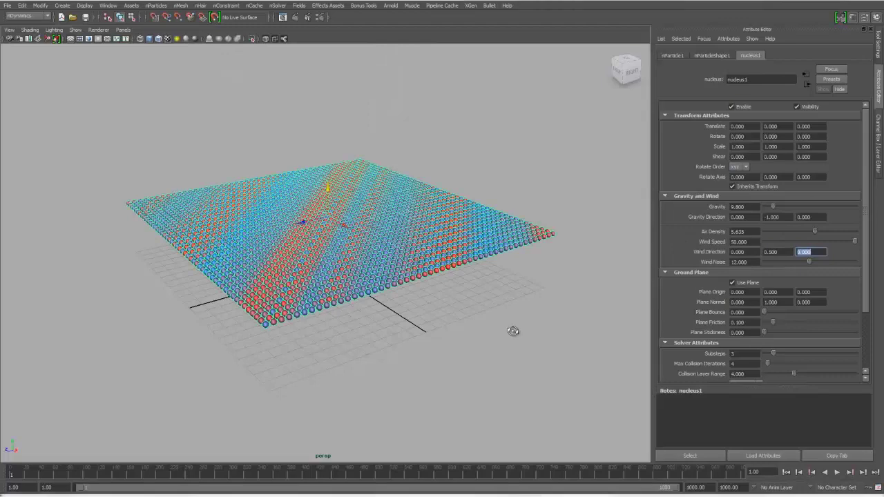
pyautogui.keyDown('alt'); pyautogui.moveTo(509, 332); pyautogui.dragTo(497, 260); pyautogui.keyUp('alt')
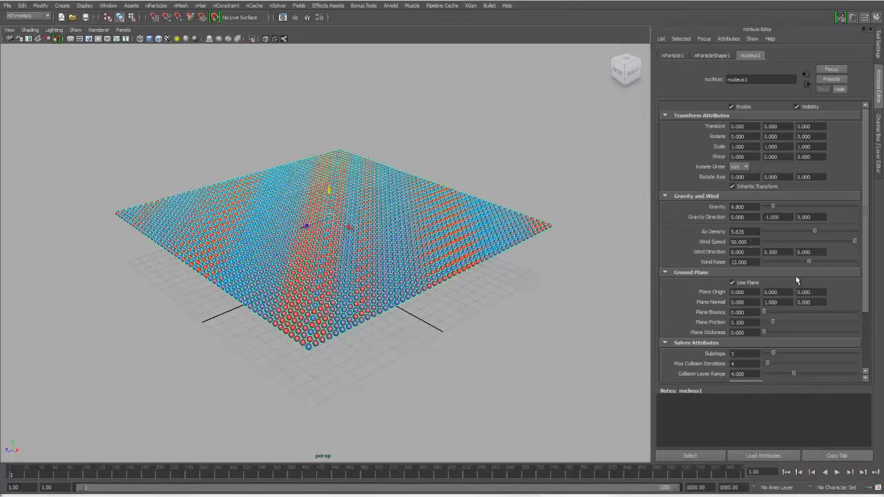
# - Play the simulation with the changed wind direction and open the nParticle shape's dynamic properties
pyautogui.moveTo(805, 263); pyautogui.dragTo(759, 243)
pyautogui.click(835, 470)
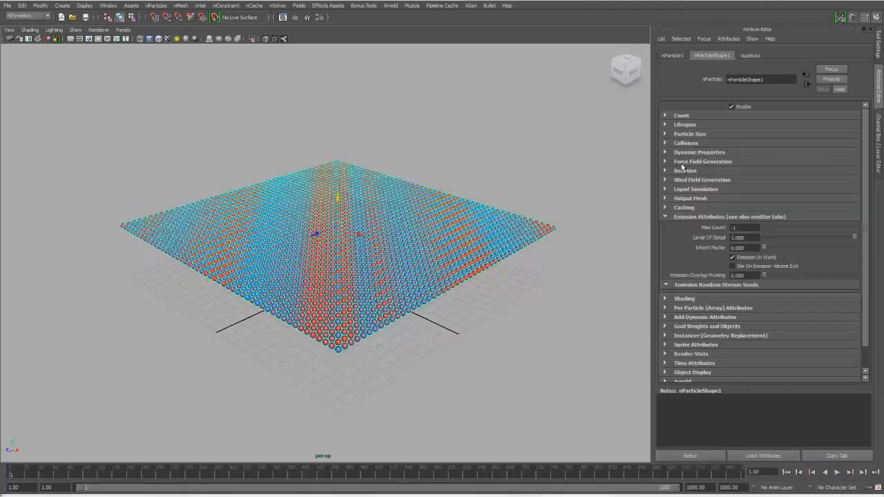
pyautogui.click(667, 153)
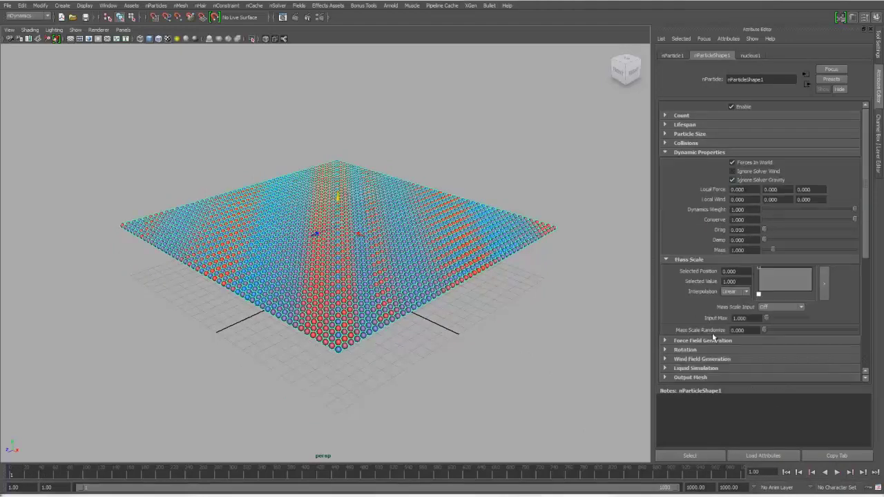
# - Replay the simulation, return to the first frame and lower the particle grid close to the scene grid
pyautogui.click(837, 472)
pyautogui.click(837, 472)
pyautogui.click(786, 473)
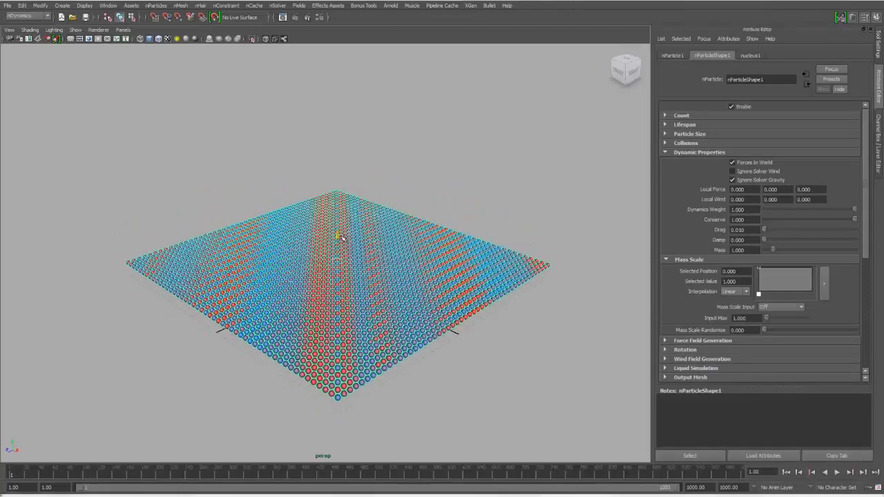
pyautogui.keyDown('alt'); pyautogui.moveTo(513, 211); pyautogui.dragTo(495, 228); pyautogui.keyUp('alt')
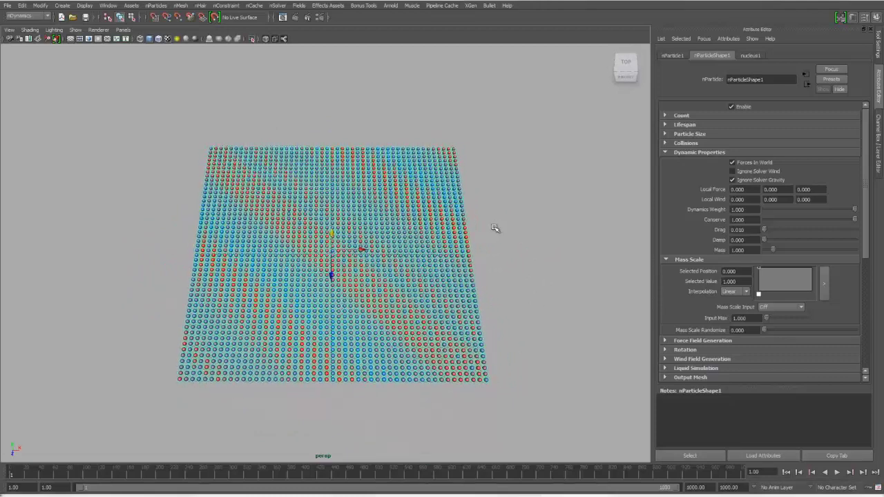
# - Draw a winding degree 3 NURBS curve across the particle grid, snaking back and forth from one side to the other
pyautogui.press('space')
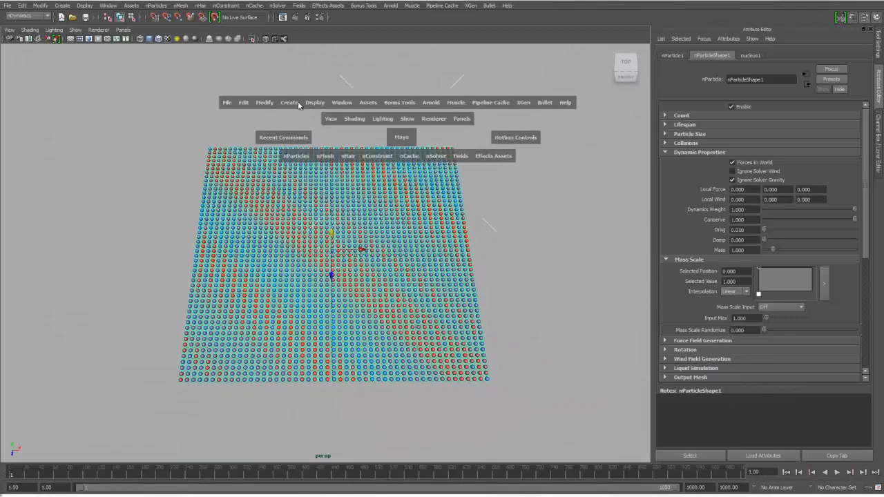
pyautogui.moveTo(298, 104); pyautogui.dragTo(322, 171)
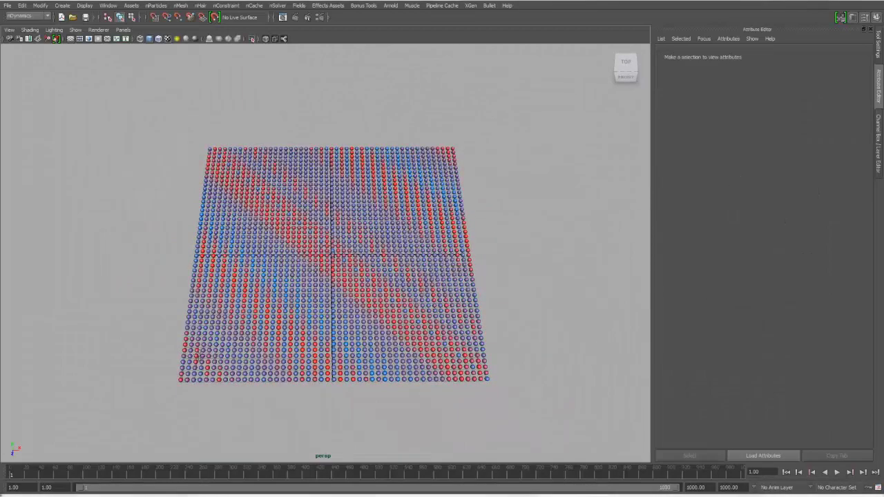
pyautogui.click(216, 295)
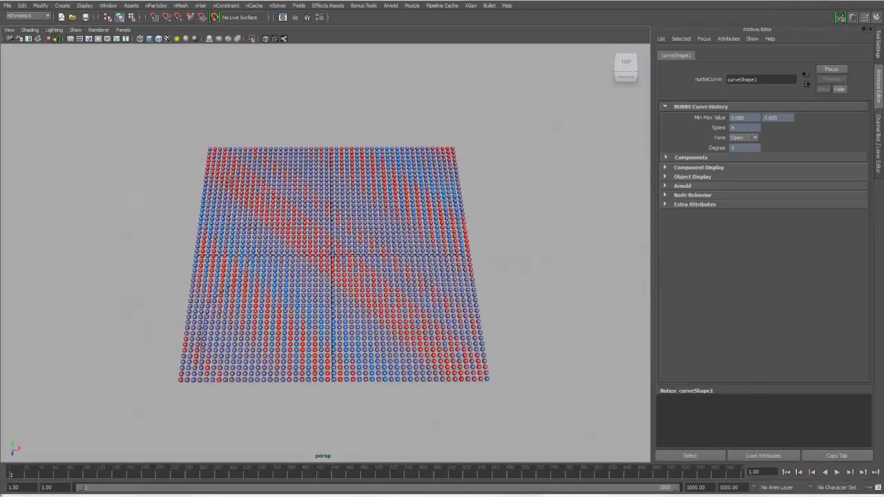
pyautogui.click(263, 171)
pyautogui.click(320, 183)
pyautogui.click(317, 222)
pyautogui.click(290, 260)
pyautogui.click(262, 304)
pyautogui.click(275, 337)
pyautogui.click(317, 343)
pyautogui.click(358, 305)
pyautogui.click(357, 256)
pyautogui.click(400, 230)
pyautogui.click(417, 199)
pyautogui.click(383, 175)
pyautogui.click(402, 160)
pyautogui.click(435, 177)
pyautogui.click(447, 208)
pyautogui.click(443, 277)
pyautogui.click(408, 314)
pyautogui.click(450, 235)
pyautogui.click(485, 375)
pyautogui.click(496, 365)
pyautogui.click(493, 327)
pyautogui.click(515, 239)
pyautogui.click(507, 261)
pyautogui.press('Return')
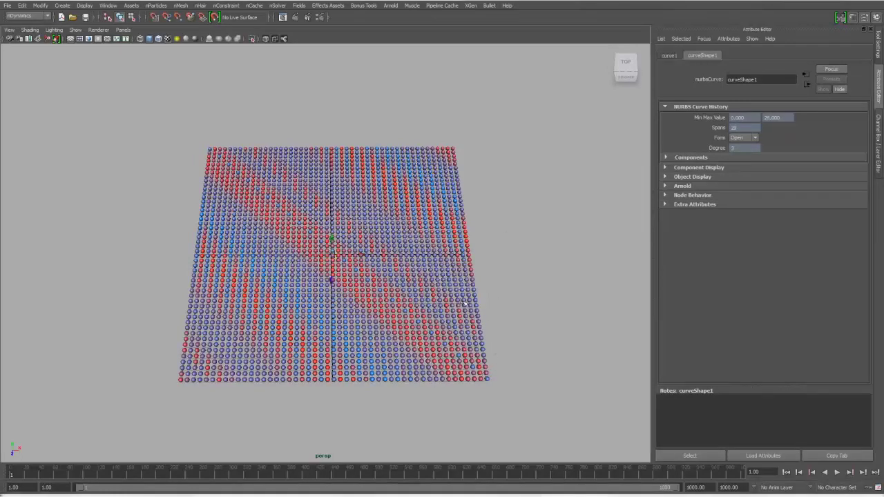
# - Create a Volume Curve field from the newly drawn curve
pyautogui.keyDown('alt'); pyautogui.moveTo(499, 246); pyautogui.dragTo(582, 239); pyautogui.keyUp('alt')
pyautogui.press('space')
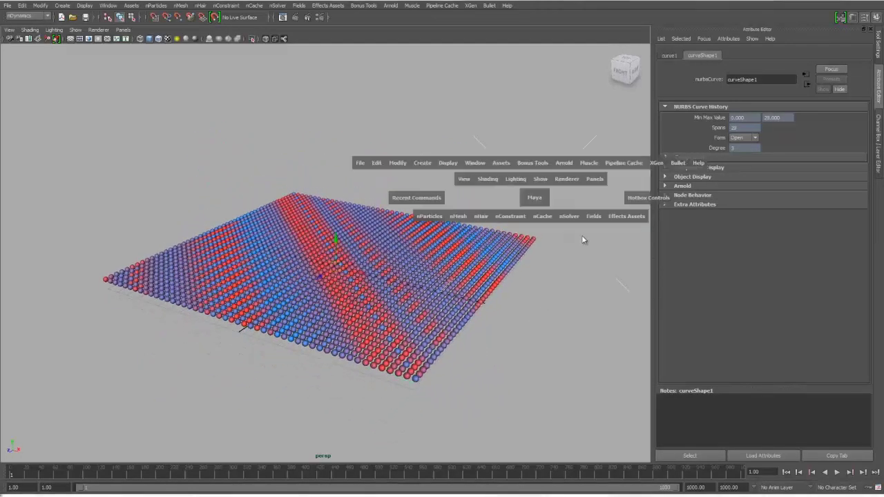
pyautogui.click(585, 216)
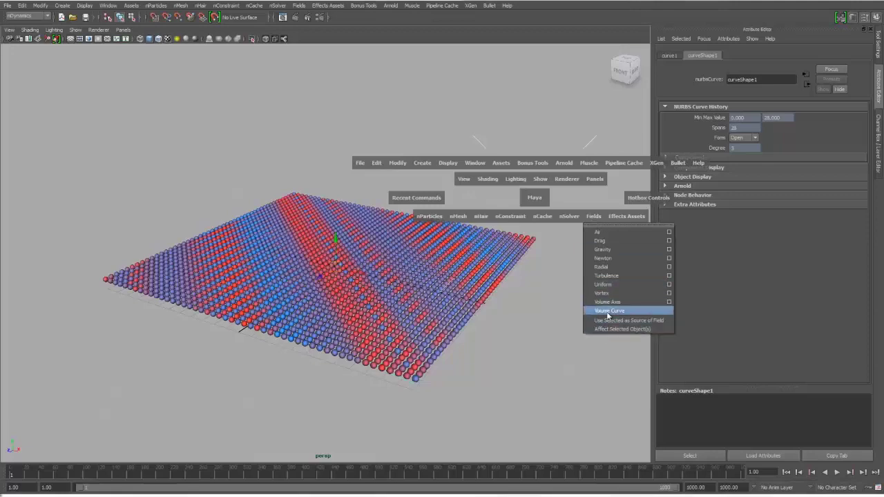
pyautogui.click(608, 312)
# - Raise the volume curve field to about 1.148 in Y so it sits at the height of the particles
pyautogui.keyDown('alt'); pyautogui.moveTo(535, 312); pyautogui.dragTo(517, 311); pyautogui.keyUp('alt')
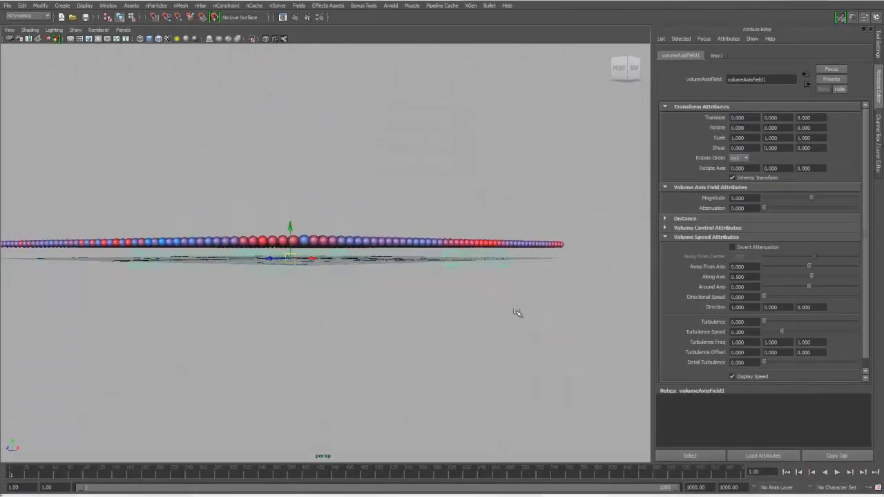
pyautogui.moveTo(517, 311); pyautogui.dragTo(518, 291, button='middle')
pyautogui.scroll(-1, 866, 276)
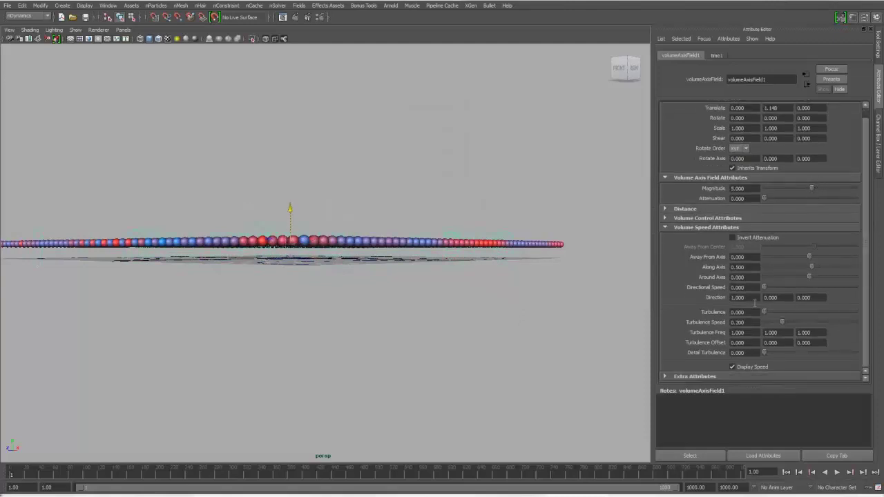
# - Hide the particle grid to examine the curve field beneath it, and show the grid again
pyautogui.keyDown('alt'); pyautogui.moveTo(359, 270); pyautogui.dragTo(525, 234); pyautogui.keyUp('alt')
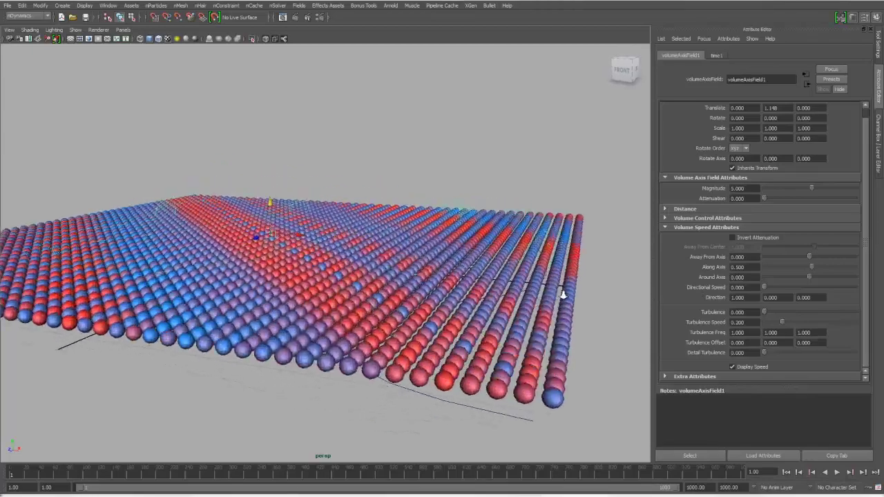
pyautogui.keyDown('alt'); pyautogui.moveTo(525, 235); pyautogui.dragTo(568, 218, button='right'); pyautogui.keyUp('alt')
pyautogui.click(367, 193)
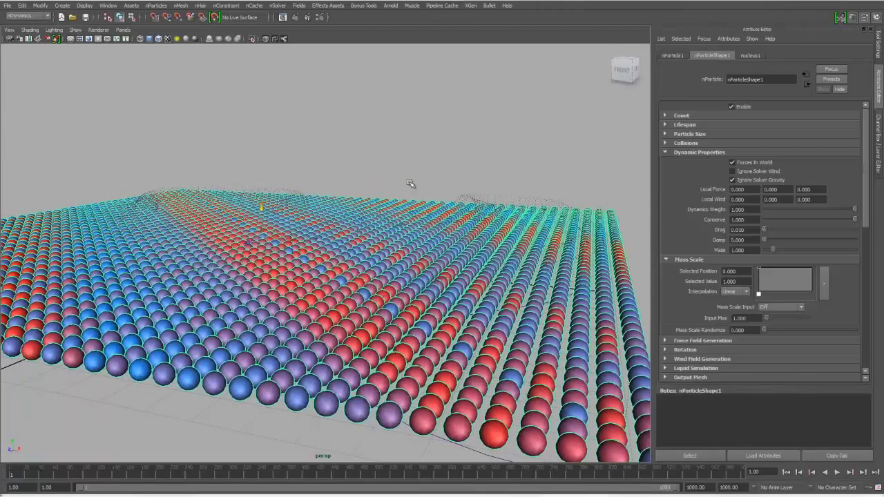
pyautogui.hotkey('ctrl', 'h')
pyautogui.keyDown('alt'); pyautogui.moveTo(382, 221); pyautogui.dragTo(376, 266); pyautogui.keyUp('alt')
pyautogui.hotkey('shift', 'h')
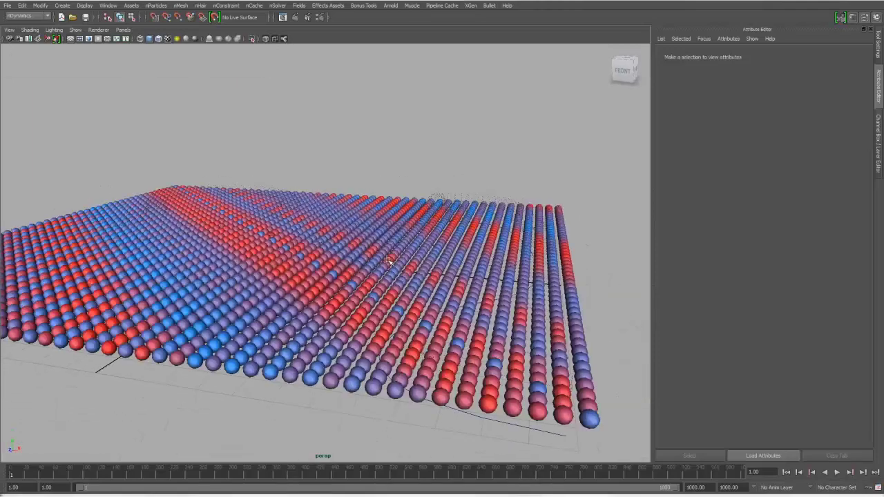
# - Select the volume curve field and set its section radius to 1 in the volume control attributes
pyautogui.keyDown('alt'); pyautogui.moveTo(526, 212); pyautogui.dragTo(514, 204); pyautogui.keyUp('alt')
pyautogui.click(513, 204)
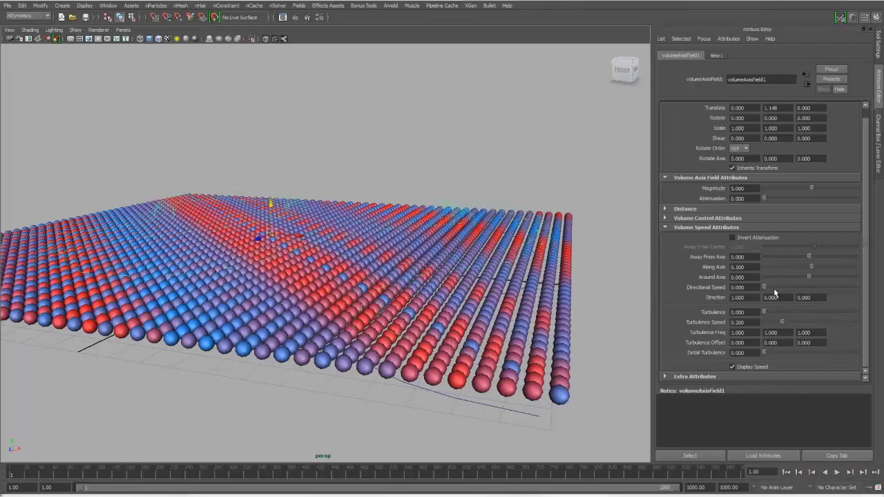
pyautogui.click(692, 218)
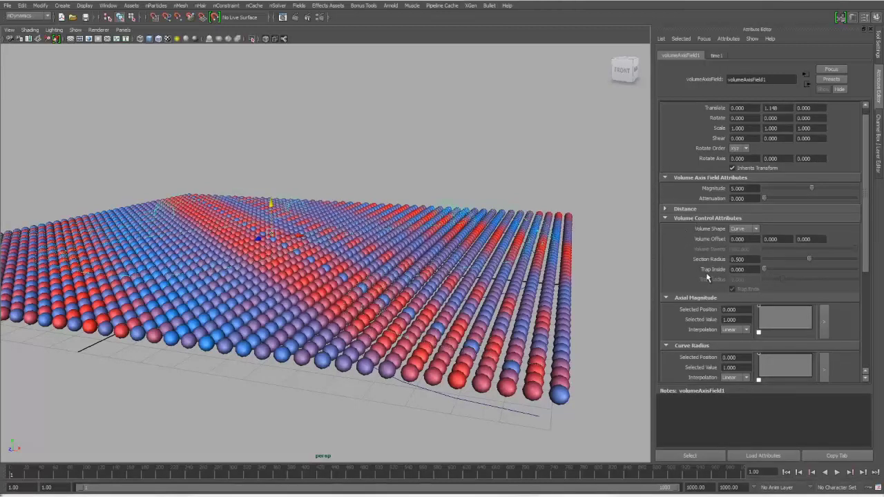
pyautogui.moveTo(811, 258); pyautogui.dragTo(874, 261)
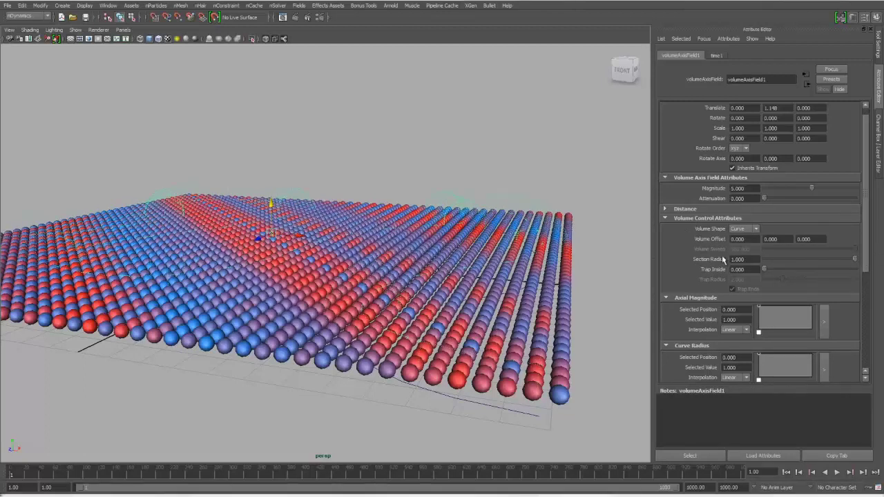
# - Try a dip in the field's Curve Radius ramp at position 0.522 with value 0.360, and remove that ramp point
pyautogui.scroll(-5, 865, 265)
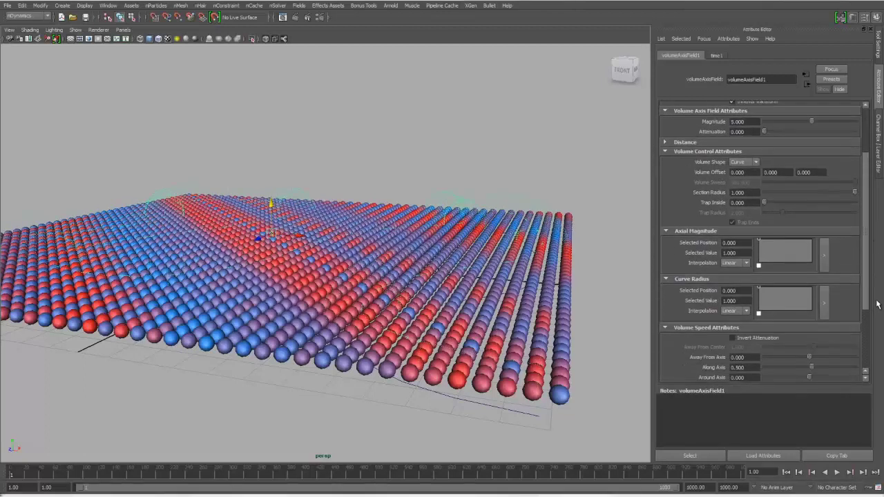
pyautogui.moveTo(784, 246)
pyautogui.mouseDown()
pyautogui.moveTo(794, 256)
pyautogui.moveTo(799, 243)
pyautogui.moveTo(802, 259)
pyautogui.moveTo(815, 235)
pyautogui.moveTo(786, 257)
pyautogui.mouseUp()
pyautogui.click(783, 246)
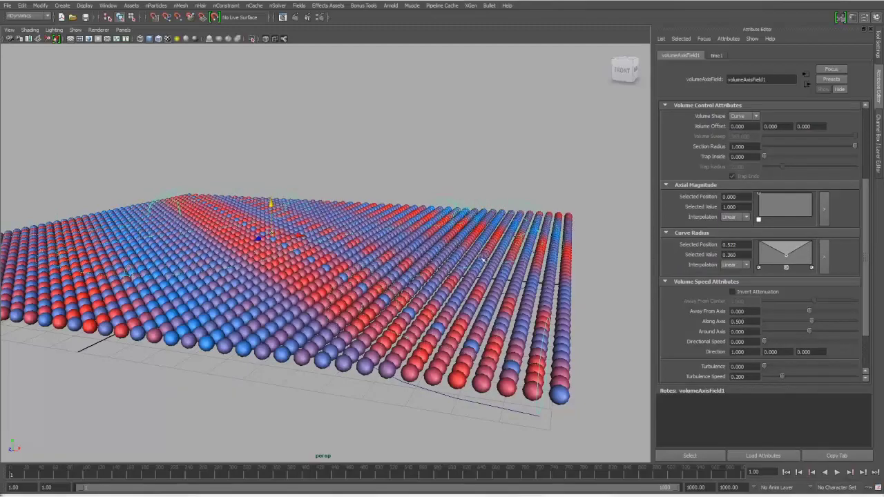
pyautogui.keyDown('alt'); pyautogui.moveTo(482, 259); pyautogui.dragTo(514, 319); pyautogui.keyUp('alt')
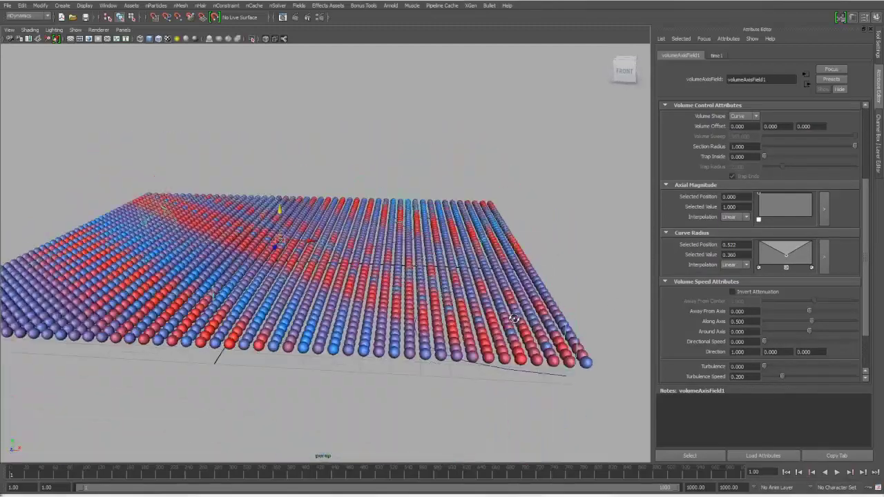
pyautogui.click(786, 267)
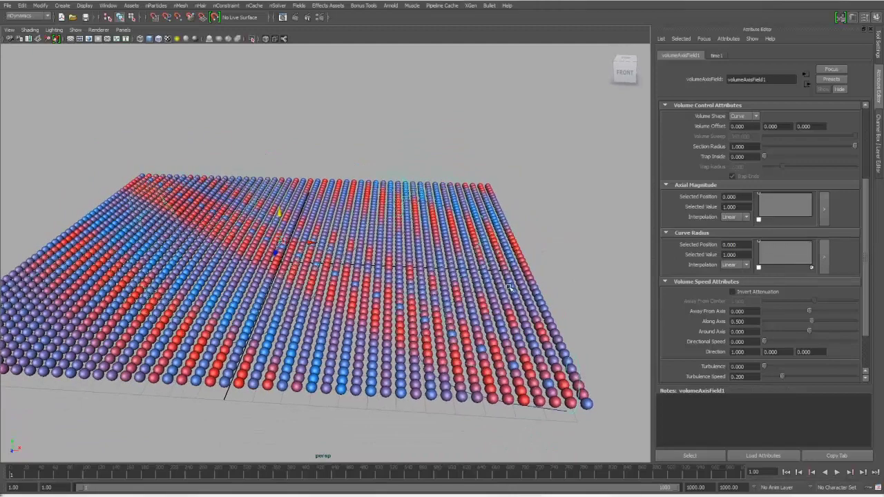
# - Set the volume curve field's Along Axis speed to 10
pyautogui.keyDown('alt'); pyautogui.moveTo(508, 288); pyautogui.dragTo(553, 242); pyautogui.keyUp('alt')
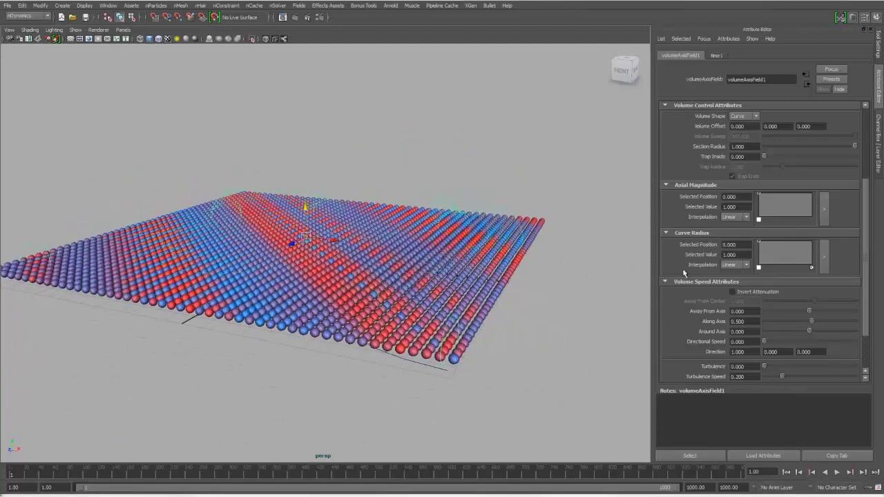
pyautogui.moveTo(812, 321); pyautogui.dragTo(860, 327)
pyautogui.keyDown('alt'); pyautogui.moveTo(560, 325); pyautogui.dragTo(524, 299); pyautogui.keyUp('alt')
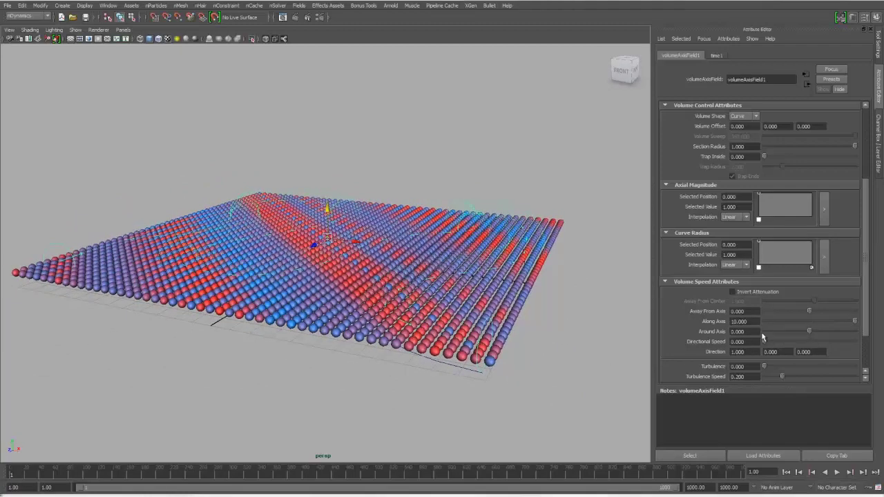
# - Select the particle grid together with the volume curve field and make the field affect the particles
pyautogui.click(542, 281)
pyautogui.press('space')
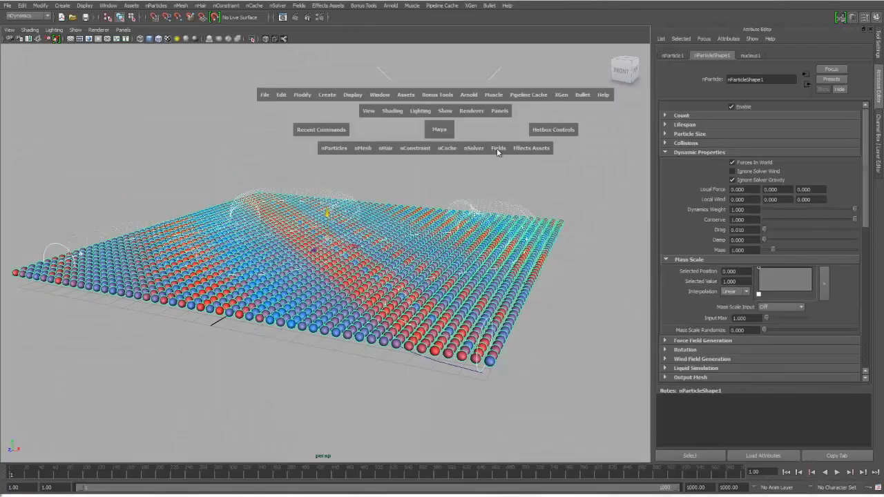
pyautogui.click(496, 148)
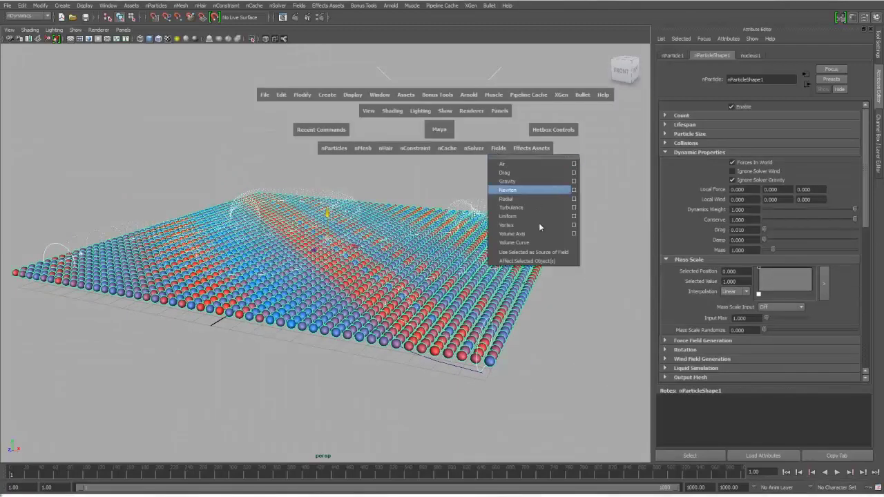
pyautogui.click(546, 261)
pyautogui.keyDown('alt'); pyautogui.moveTo(570, 267); pyautogui.dragTo(563, 274); pyautogui.keyUp('alt')
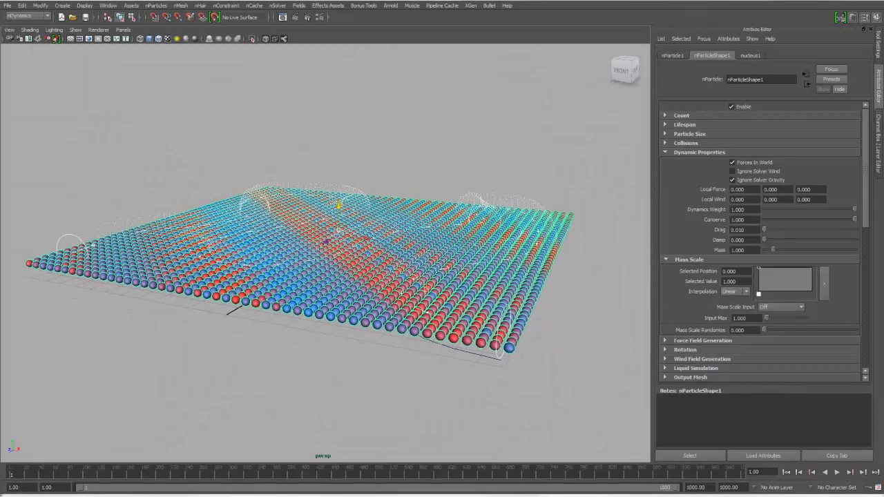
# - Play the simulation to check how the curve field drives the particles, stop it and return to the first frame
pyautogui.click(837, 472)
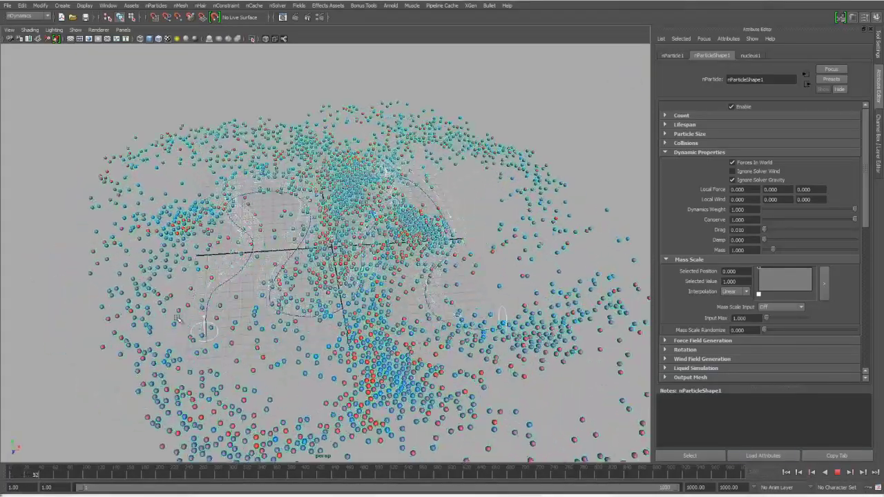
pyautogui.click(837, 472)
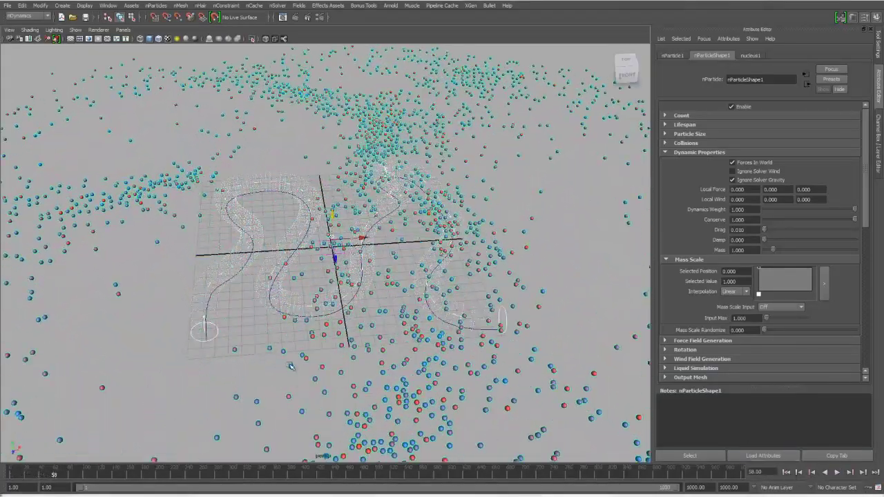
pyautogui.click(785, 472)
pyautogui.keyDown('alt'); pyautogui.moveTo(492, 353); pyautogui.dragTo(536, 257); pyautogui.keyUp('alt')
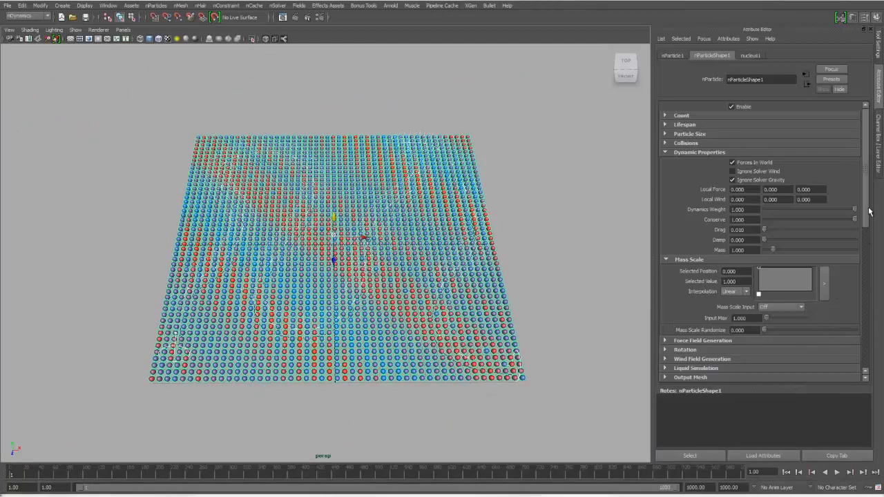
# - Set the volume curve field's Trap Inside to 0.685 and Trap Radius to 3.756
pyautogui.keyDown('alt'); pyautogui.moveTo(387, 207); pyautogui.dragTo(434, 168); pyautogui.keyUp('alt')
pyautogui.click(442, 178)
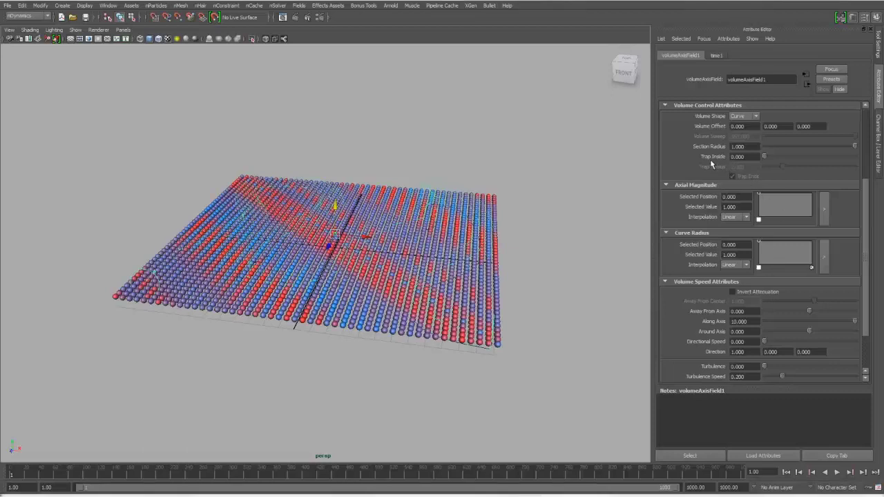
pyautogui.moveTo(764, 157); pyautogui.dragTo(808, 159)
pyautogui.keyDown('alt'); pyautogui.moveTo(576, 253); pyautogui.dragTo(766, 174); pyautogui.keyUp('alt')
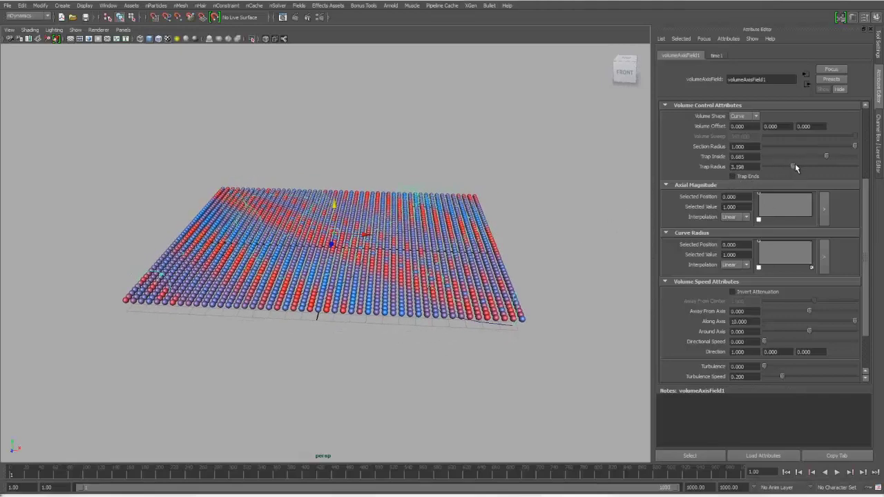
# - Play the simulation and enable Trap Ends on the volume curve field, checking the particle flow before returning to the start
pyautogui.click(836, 472)
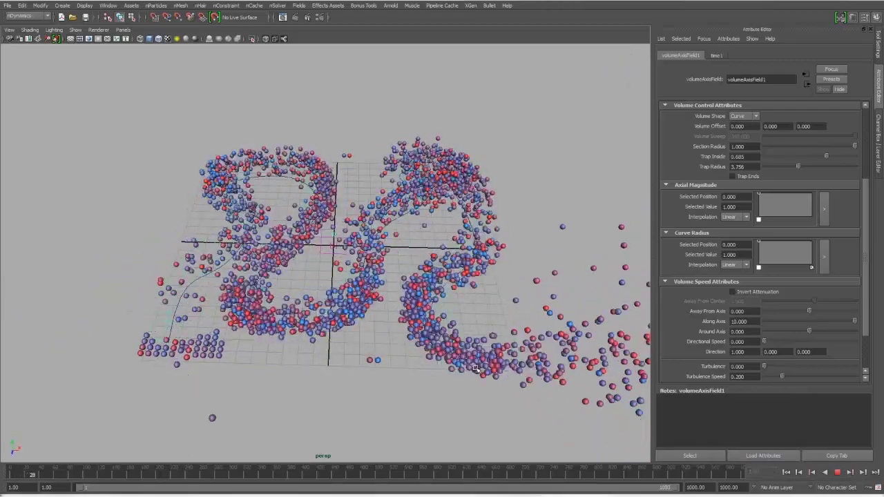
pyautogui.keyDown('alt'); pyautogui.moveTo(585, 281); pyautogui.dragTo(552, 263); pyautogui.keyUp('alt')
pyautogui.click(752, 176)
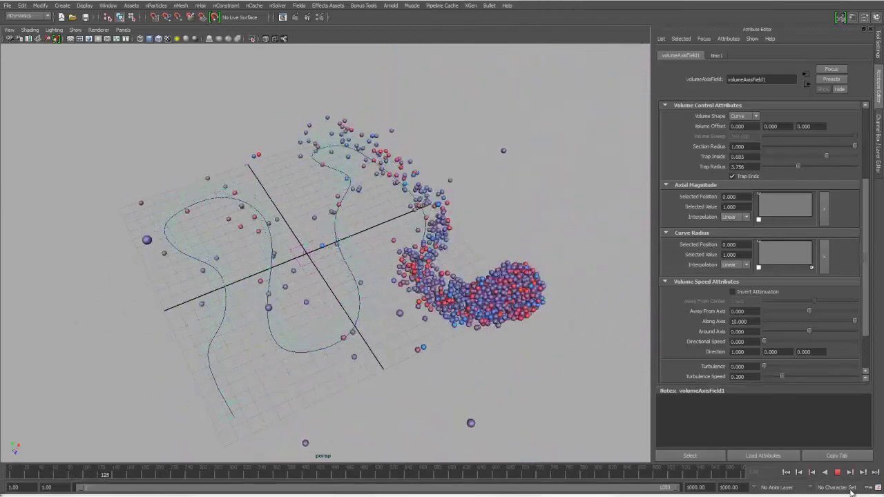
pyautogui.hotkey('alt', 'shift', 'v')
# - Lower the particle grid's Conserve to 0.772 and replay the simulation to inspect how the particles follow the curve
pyautogui.keyDown('alt'); pyautogui.moveTo(513, 389); pyautogui.dragTo(515, 341); pyautogui.keyUp('alt')
pyautogui.click(350, 380)
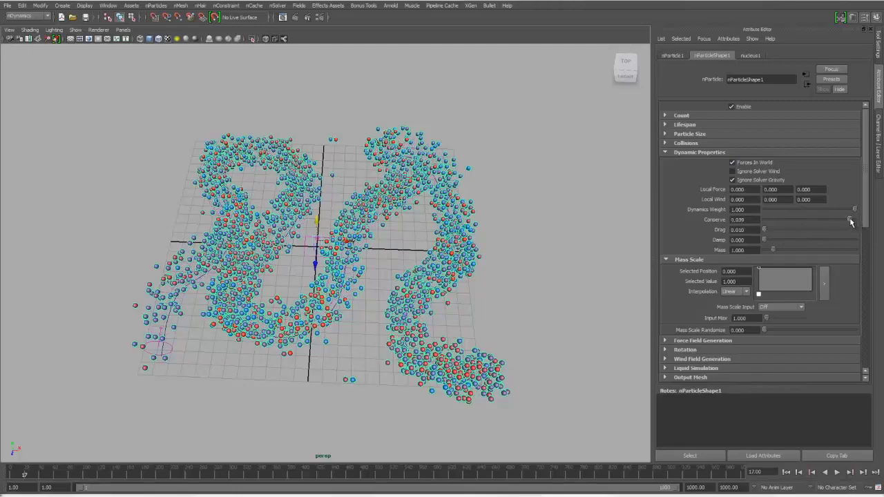
pyautogui.click(785, 472)
pyautogui.click(836, 473)
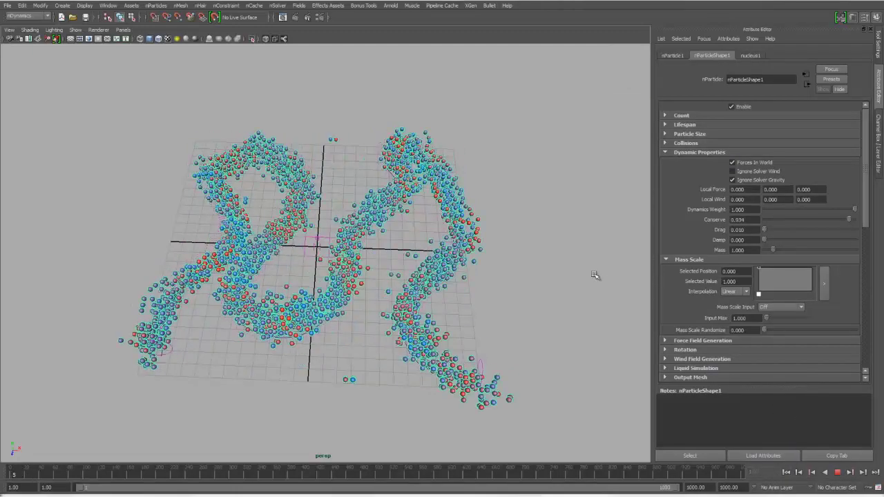
pyautogui.moveTo(849, 219); pyautogui.dragTo(834, 219)
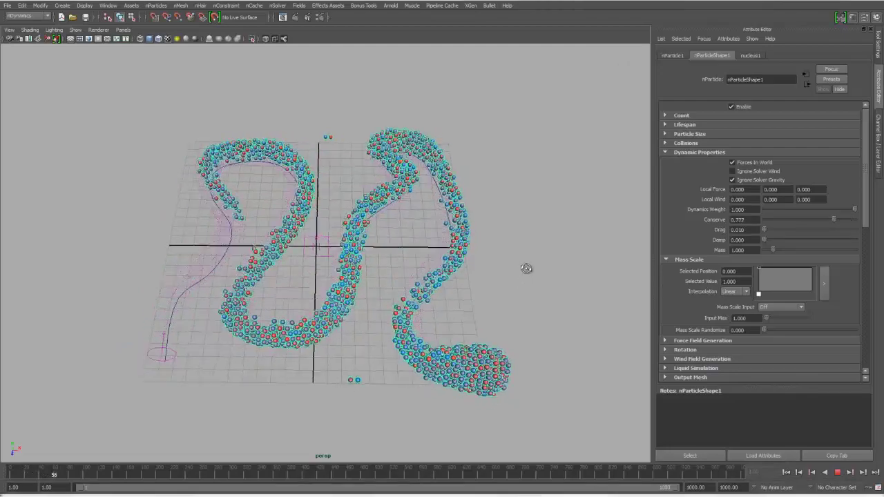
pyautogui.keyDown('alt'); pyautogui.moveTo(527, 269); pyautogui.dragTo(538, 299); pyautogui.keyUp('alt')
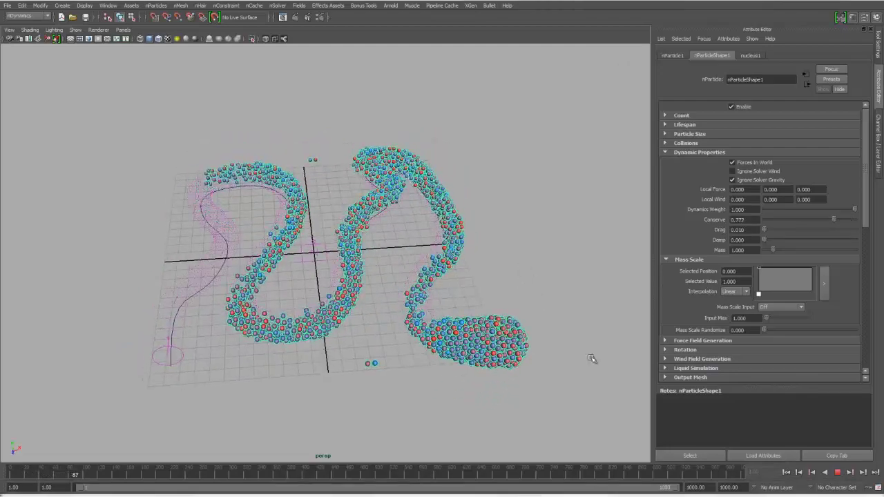
pyautogui.keyDown('alt'); pyautogui.moveTo(582, 420); pyautogui.dragTo(532, 383); pyautogui.keyUp('alt')
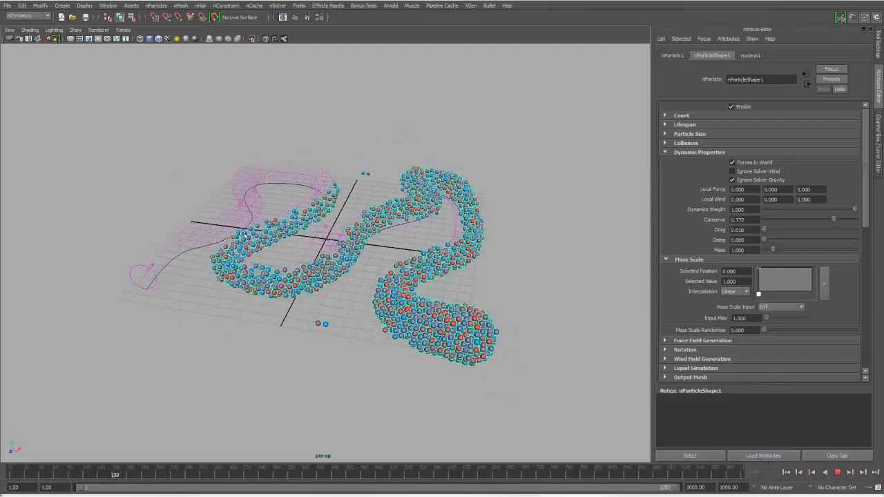
# - Set the volume curve field's Around Axis speed to 10 and replay the simulation from the start to check the swirl
pyautogui.click(326, 169)
pyautogui.press('Escape')
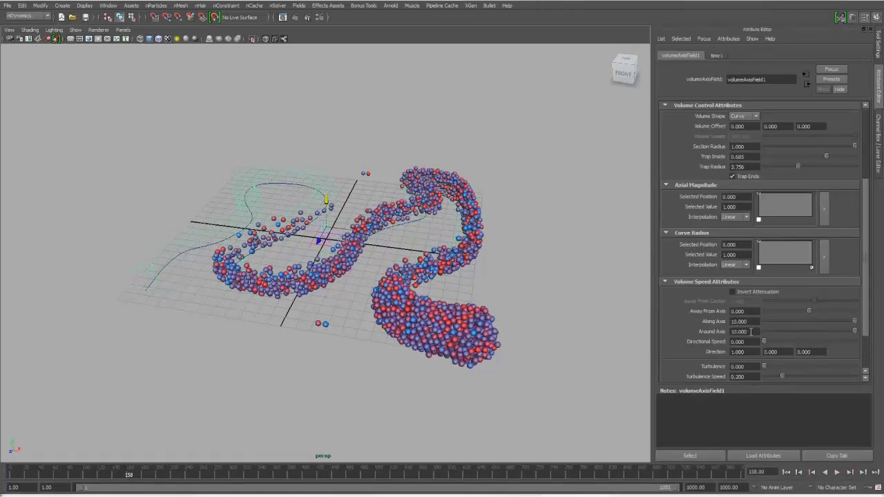
pyautogui.click(786, 472)
pyautogui.click(837, 473)
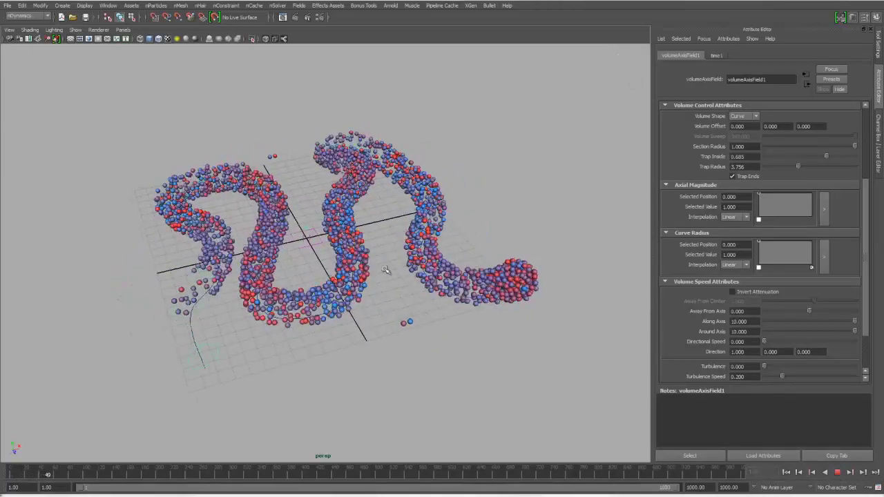
pyautogui.keyDown('alt'); pyautogui.moveTo(425, 353); pyautogui.dragTo(216, 354, button='right'); pyautogui.keyUp('alt')
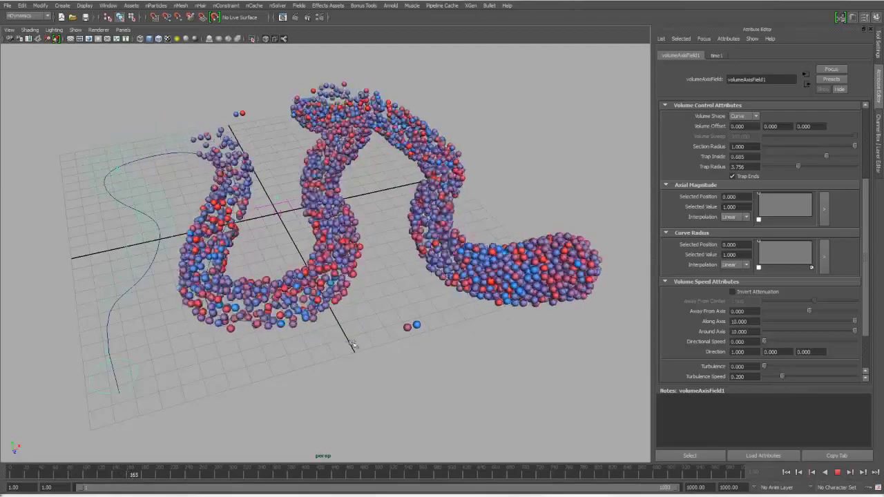
pyautogui.keyDown('alt'); pyautogui.moveTo(570, 357); pyautogui.dragTo(522, 405); pyautogui.keyUp('alt')
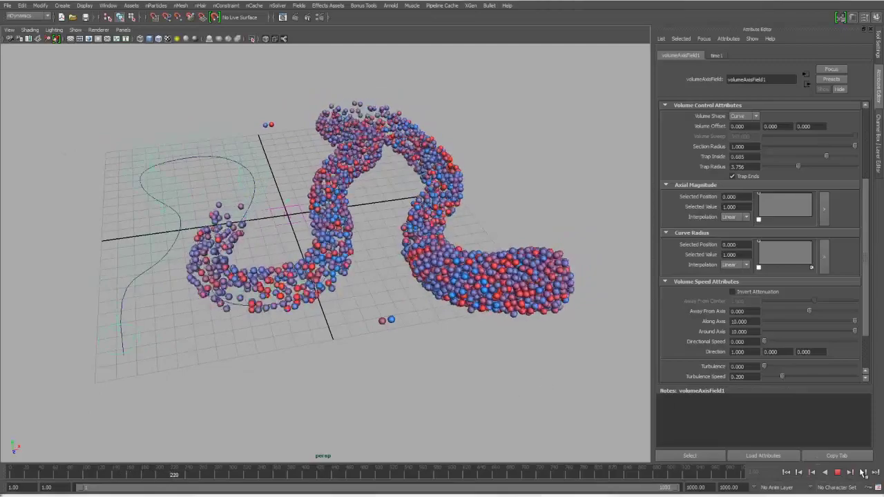
pyautogui.click(838, 472)
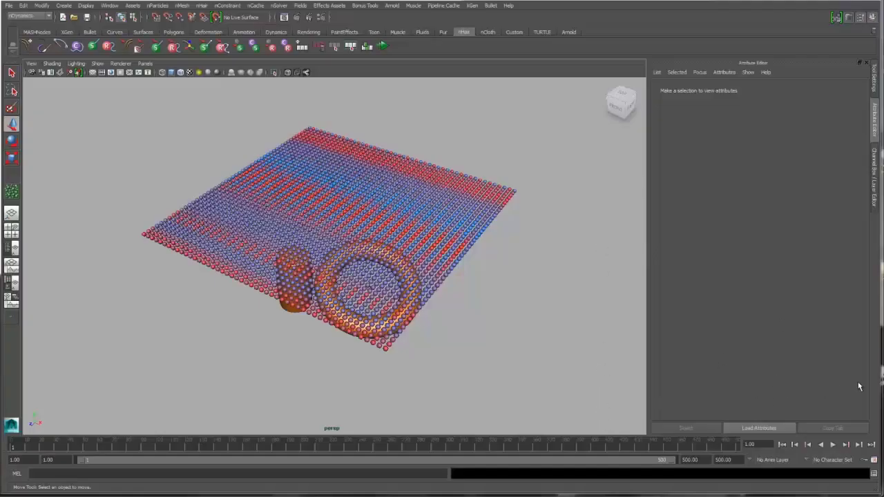
# - In the scene with the cylinder and torus, play the falling particle grid's collisions and return to the first frame
pyautogui.hotkey('alt', 'v')
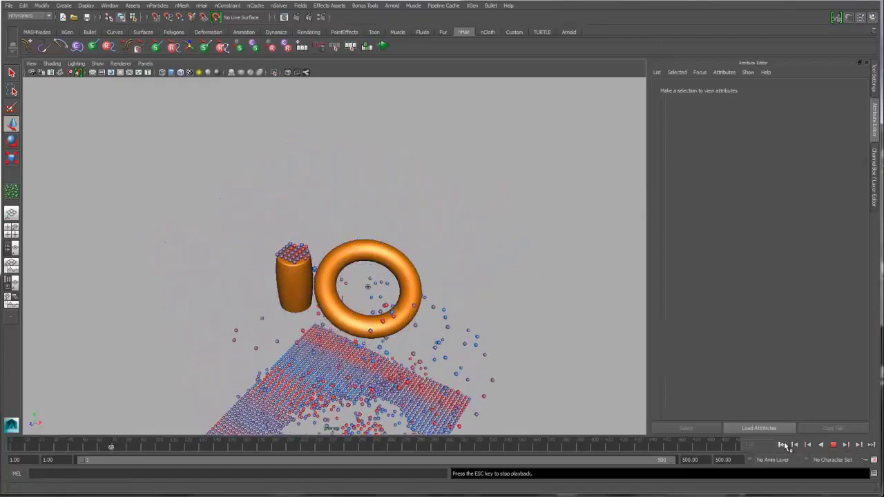
pyautogui.click(781, 445)
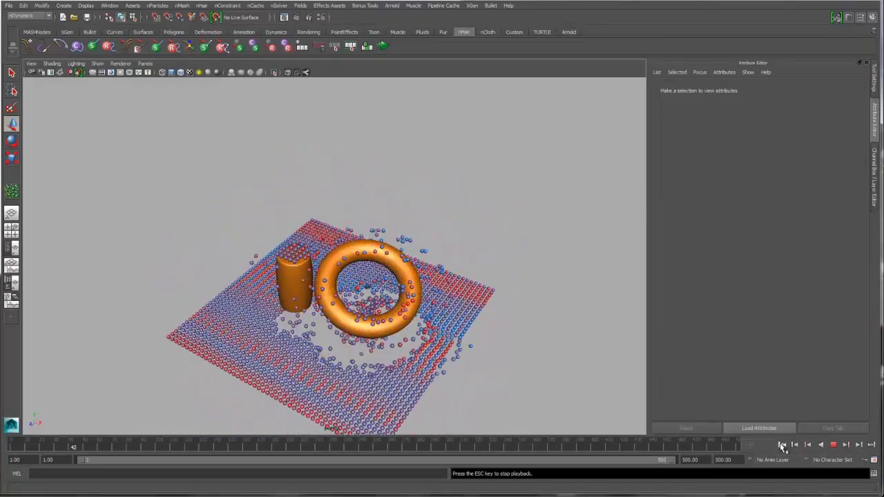
pyautogui.click(782, 445)
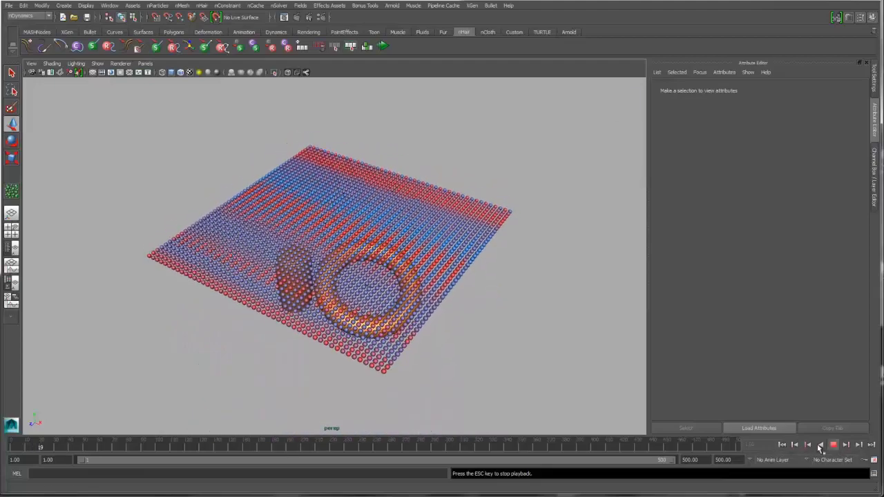
pyautogui.click(833, 445)
pyautogui.click(782, 445)
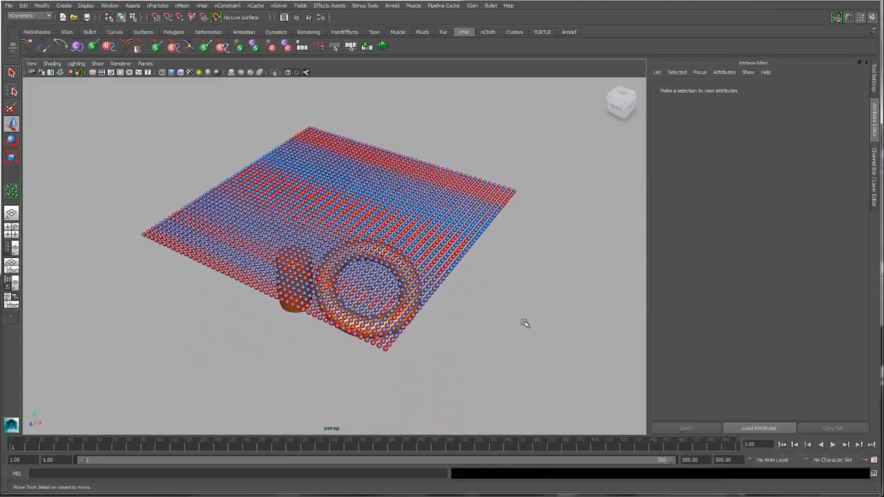
# - Pin the particle at the grid's back corner in place with a Transform nConstraint
pyautogui.keyDown('alt'); pyautogui.moveTo(523, 322); pyautogui.dragTo(399, 231); pyautogui.keyUp('alt')
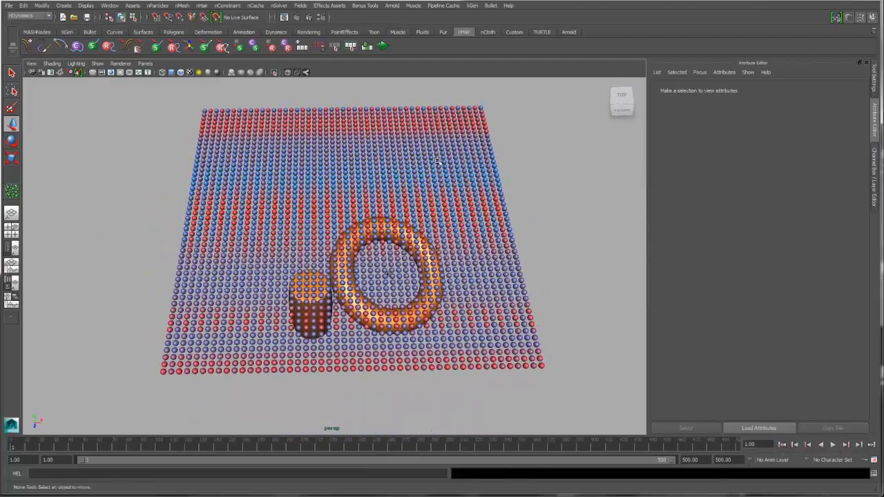
pyautogui.hotkey('alt', 'a')
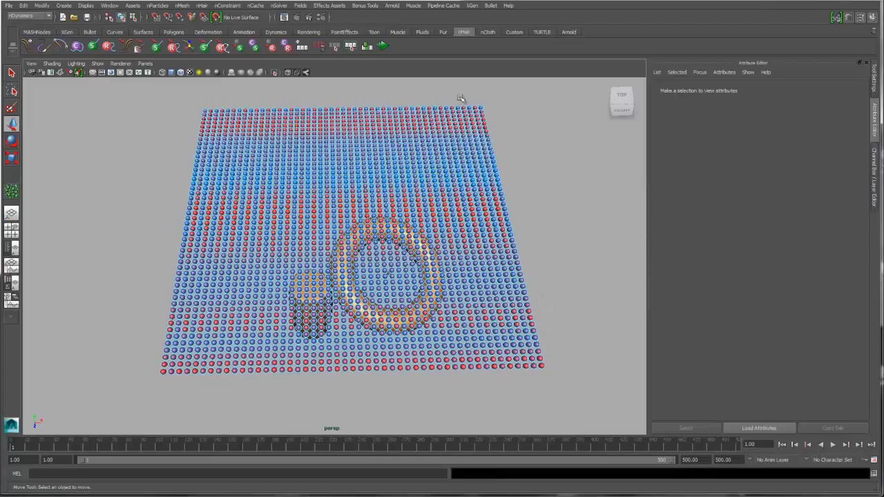
pyautogui.moveTo(432, 131)
pyautogui.keyDown('alt'); pyautogui.mouseDown()
pyautogui.moveTo(339, 138)
pyautogui.moveTo(367, 98)
pyautogui.moveTo(424, 120)
pyautogui.mouseUp(); pyautogui.keyUp('alt')
pyautogui.press('space')
pyautogui.click(484, 124)
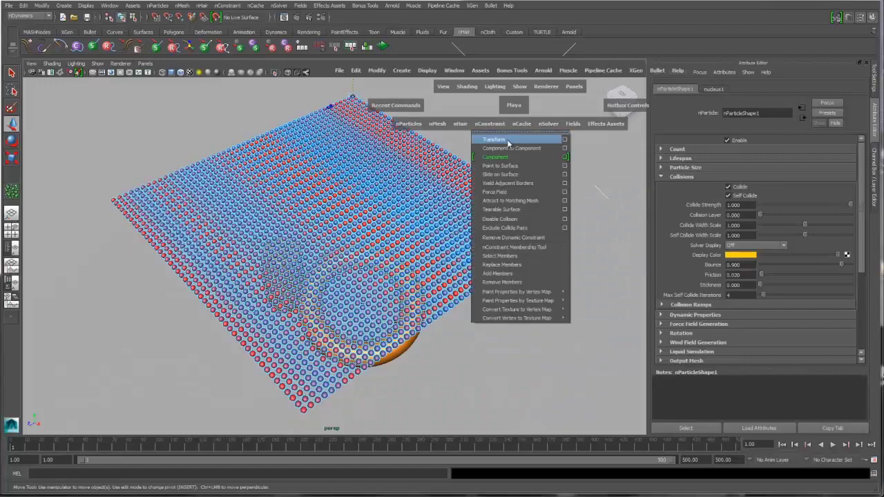
pyautogui.click(514, 160)
pyautogui.keyDown('alt'); pyautogui.moveTo(538, 161); pyautogui.dragTo(517, 202); pyautogui.keyUp('alt')
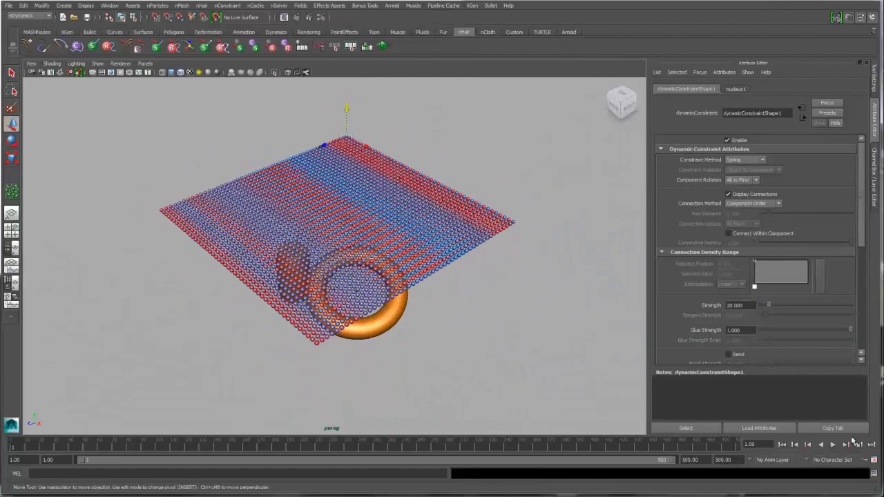
# - Play the simulation to check the pinned corner particle, stop it and return to the first frame
pyautogui.click(832, 444)
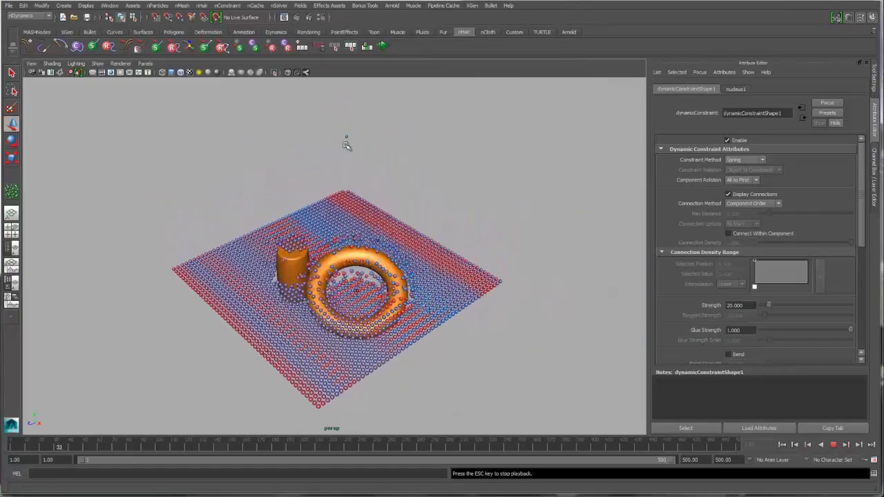
pyautogui.click(832, 445)
pyautogui.click(781, 444)
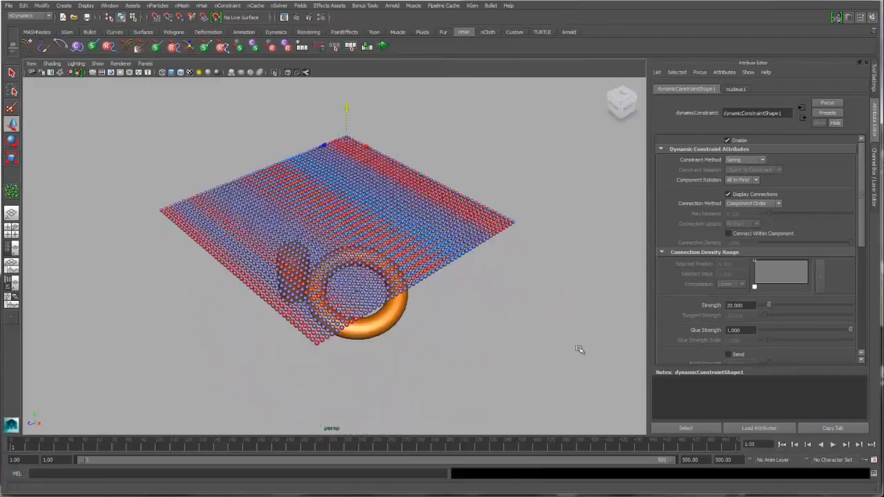
# - Select the whole particle grid and link its particles with a Component to Component nConstraint
pyautogui.keyDown('alt'); pyautogui.moveTo(578, 349); pyautogui.dragTo(484, 211); pyautogui.keyUp('alt')
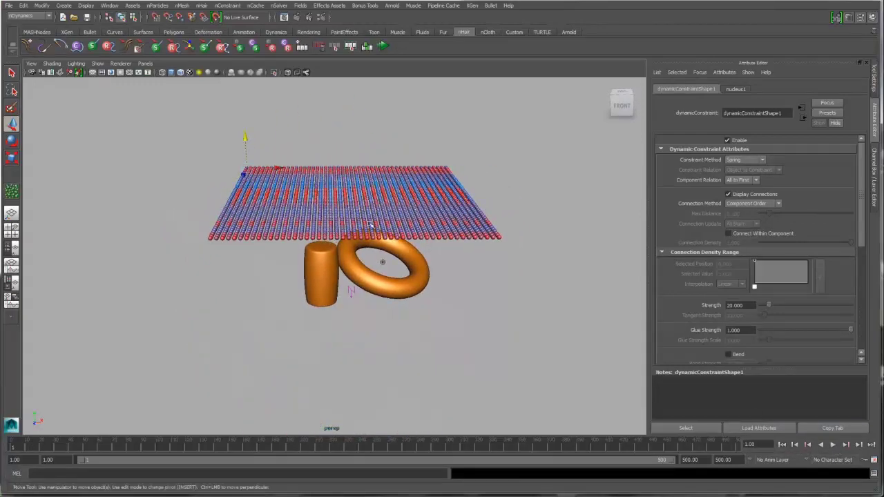
pyautogui.moveTo(187, 164); pyautogui.dragTo(585, 232)
pyautogui.click(487, 234)
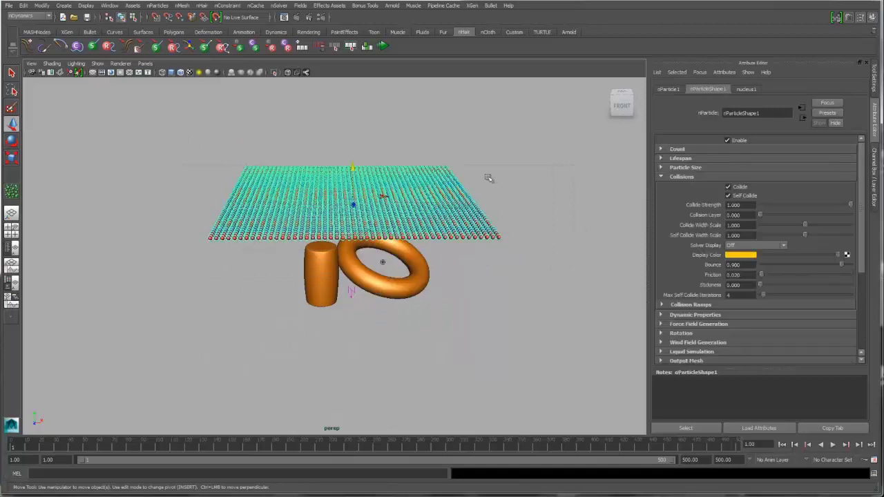
pyautogui.press('space')
pyautogui.click(501, 173)
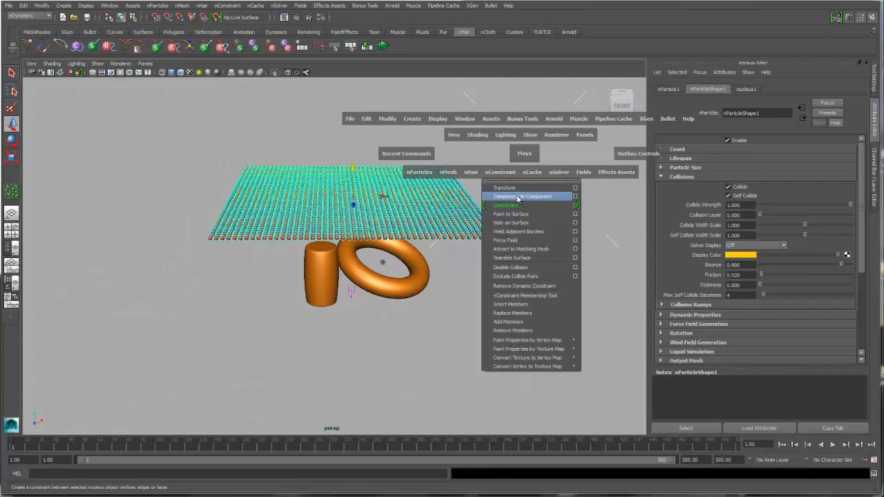
pyautogui.click(514, 196)
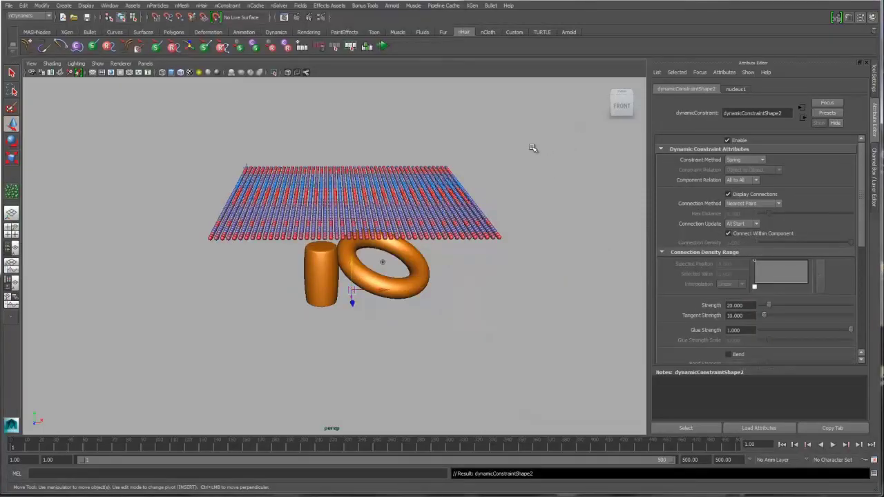
# - Play the simulation to check how the linked particles fall and hang, stop it and return to the first frame
pyautogui.keyDown('alt'); pyautogui.moveTo(534, 246); pyautogui.dragTo(475, 258); pyautogui.keyUp('alt')
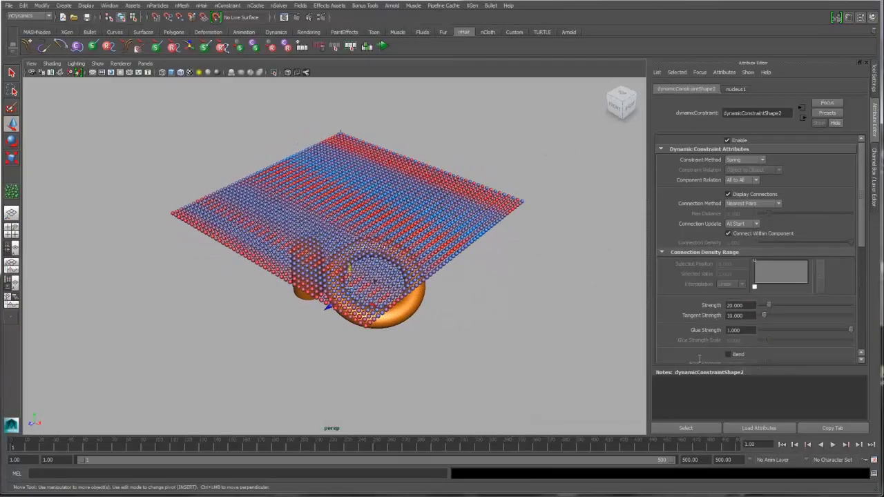
pyautogui.click(833, 445)
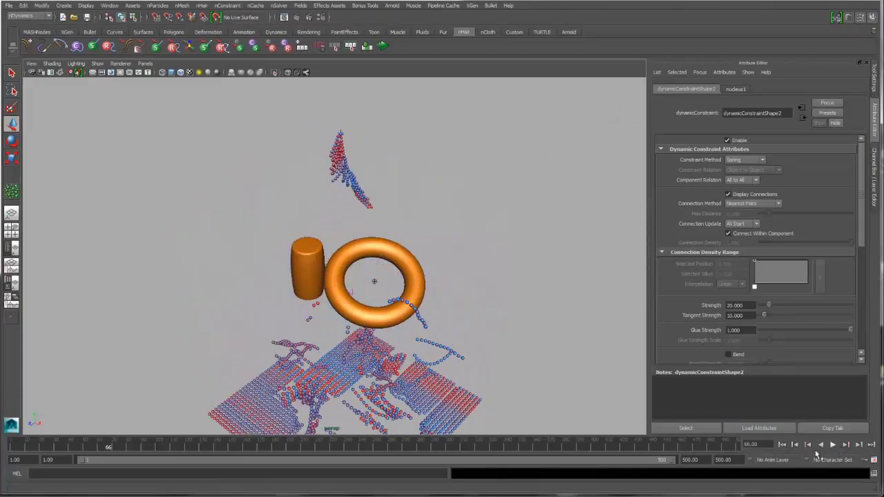
pyautogui.click(833, 445)
pyautogui.click(783, 444)
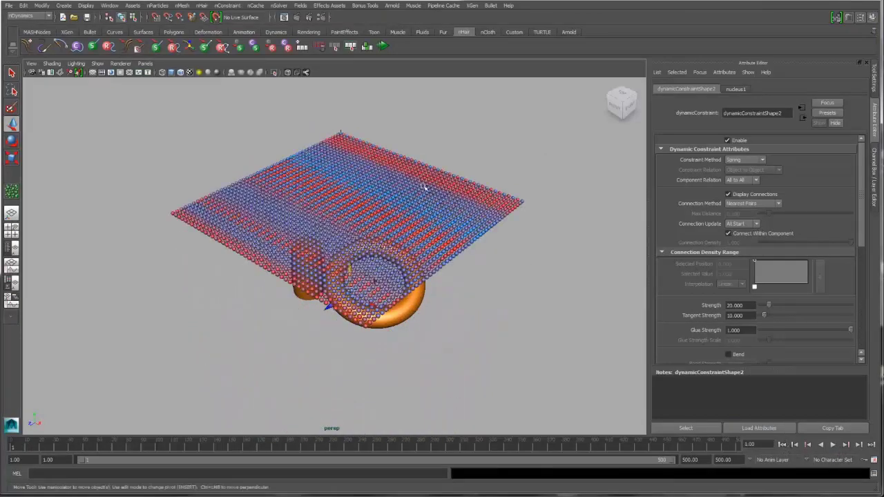
# - Set the Component to Component constraint's Connection Method to Within Max Distance, with a Max Distance of 0.310
pyautogui.keyDown('alt'); pyautogui.moveTo(424, 186); pyautogui.dragTo(382, 101); pyautogui.keyUp('alt')
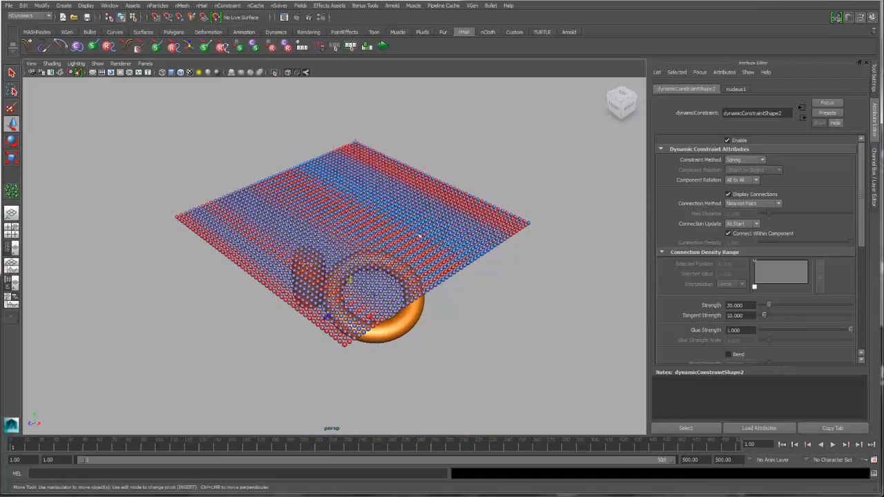
pyautogui.click(771, 206)
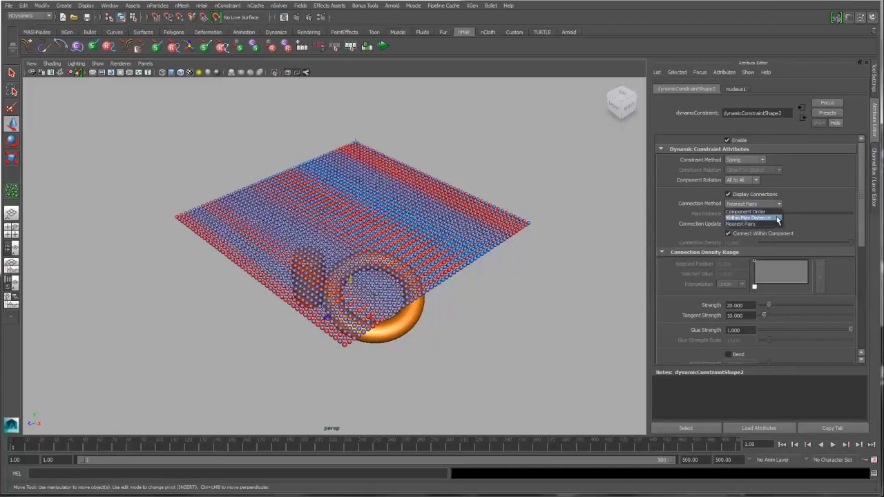
pyautogui.click(777, 218)
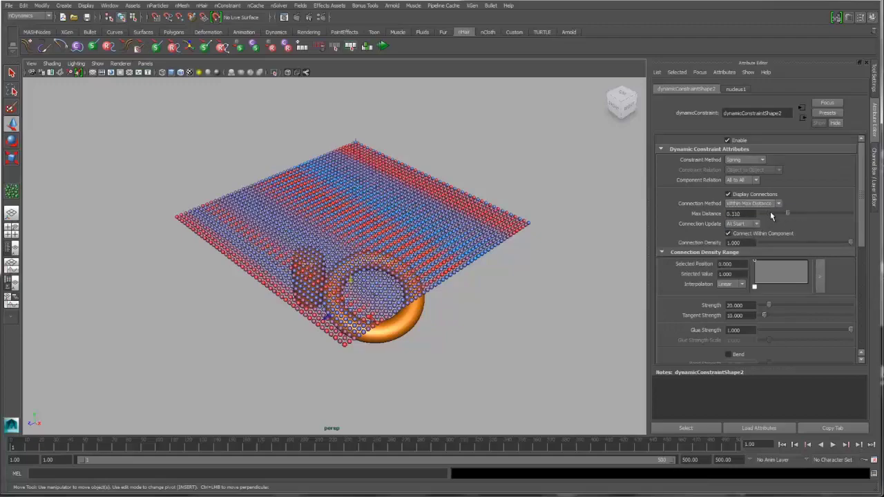
pyautogui.scroll(5, 334, 255)
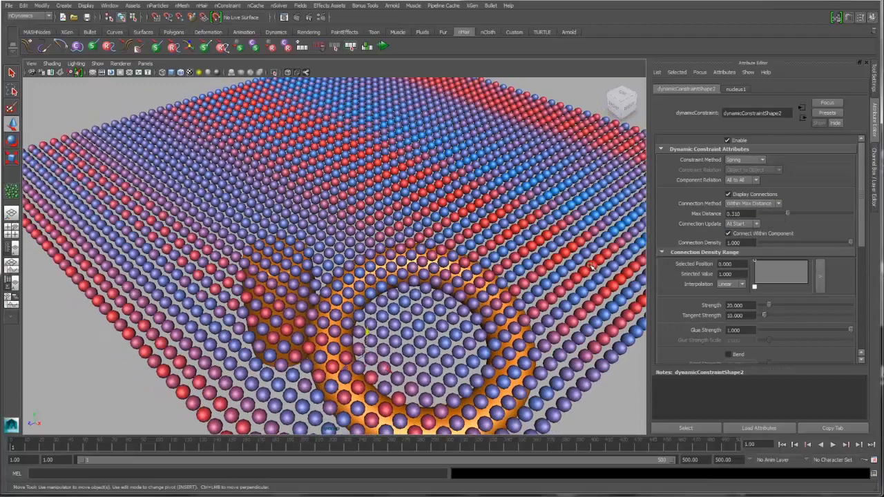
# - Show the particle grid in wireframe and set the Component to Component constraint's Max Distance to 0.600
pyautogui.press('4')
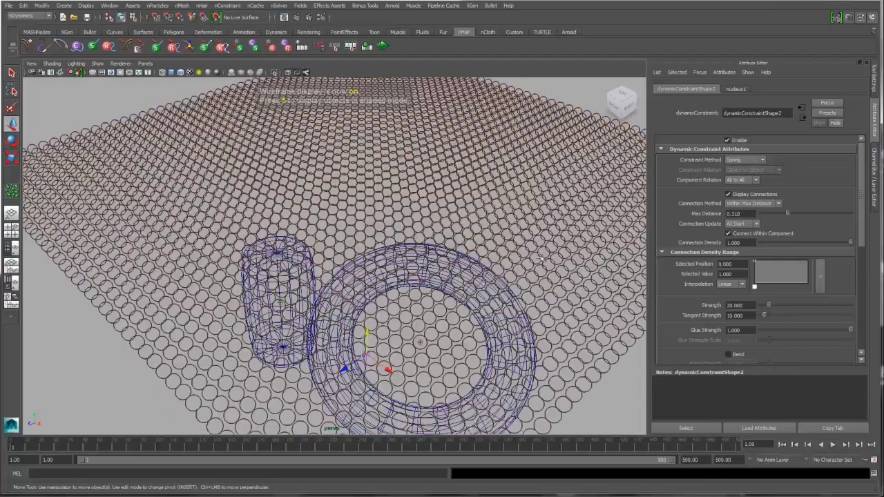
pyautogui.scroll(8, 537, 254)
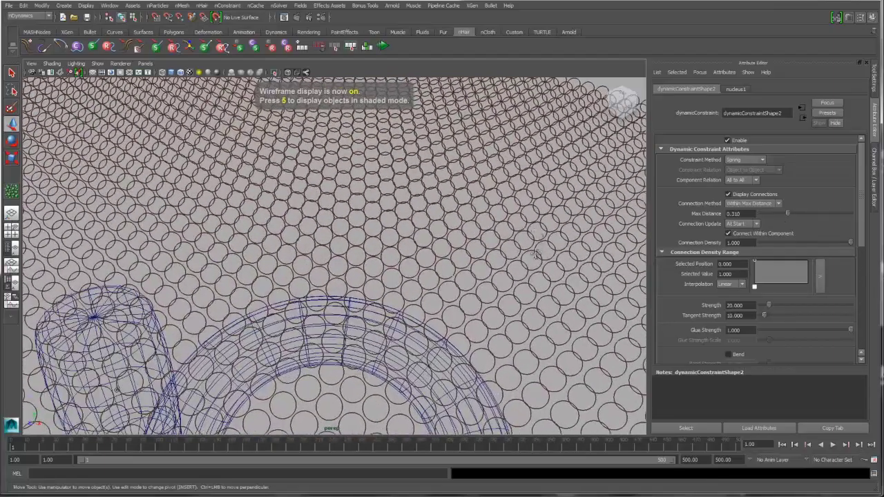
pyautogui.scroll(-2, 537, 254)
pyautogui.moveTo(746, 214); pyautogui.dragTo(717, 219)
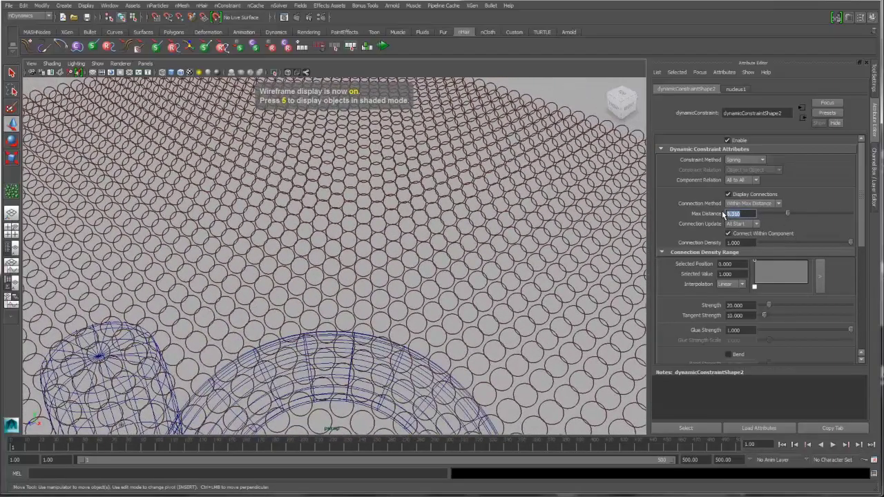
pyautogui.write('1')
pyautogui.press('Return')
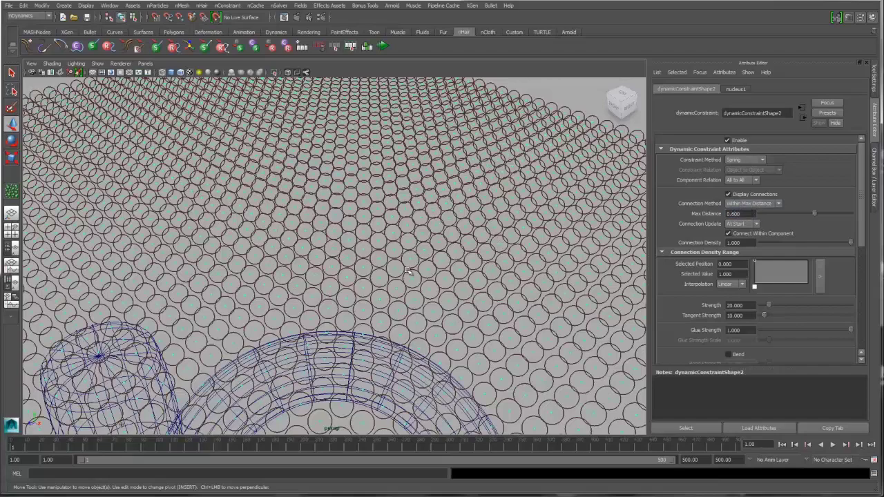
# - Return to textured shading, play the simulation to check how the linked grid drapes, stop it and go back to the first frame
pyautogui.scroll(-10, 496, 271)
pyautogui.keyDown('alt'); pyautogui.moveTo(496, 271); pyautogui.dragTo(552, 265); pyautogui.keyUp('alt')
pyautogui.press('6')
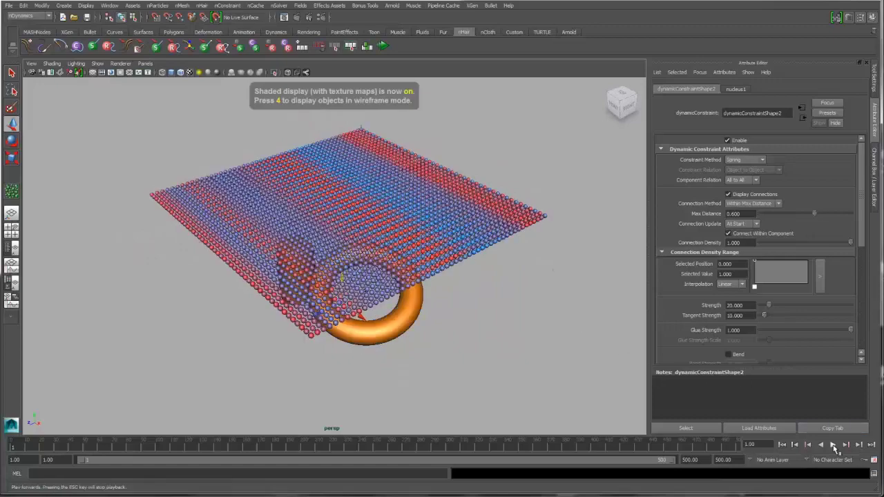
pyautogui.hotkey('alt', 'v')
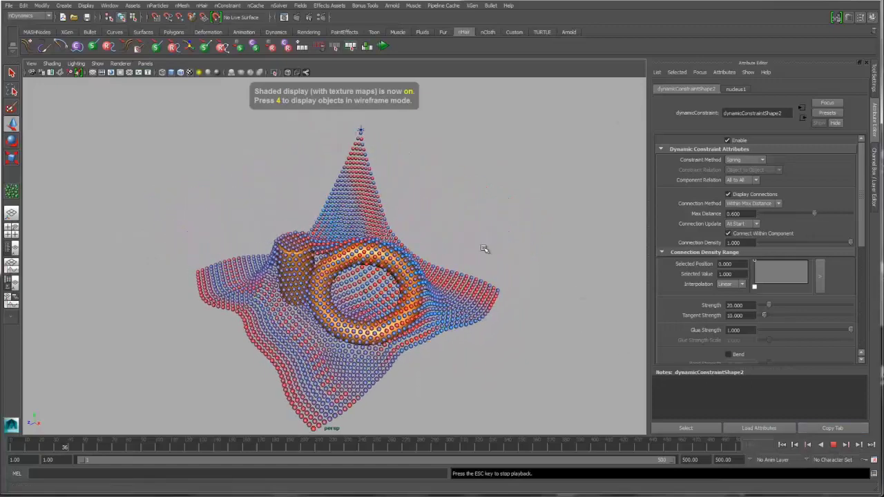
pyautogui.keyDown('alt'); pyautogui.moveTo(482, 249); pyautogui.dragTo(483, 305); pyautogui.keyUp('alt')
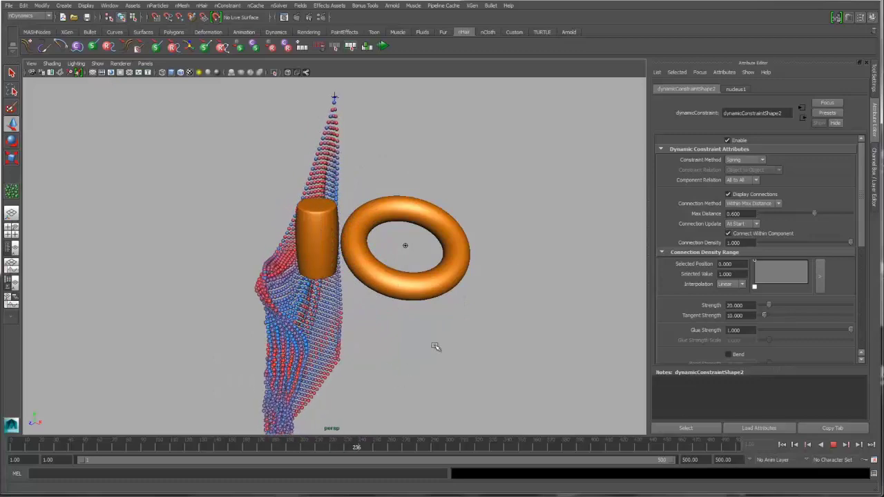
pyautogui.click(834, 445)
pyautogui.hotkey('alt', 'shift', 'v')
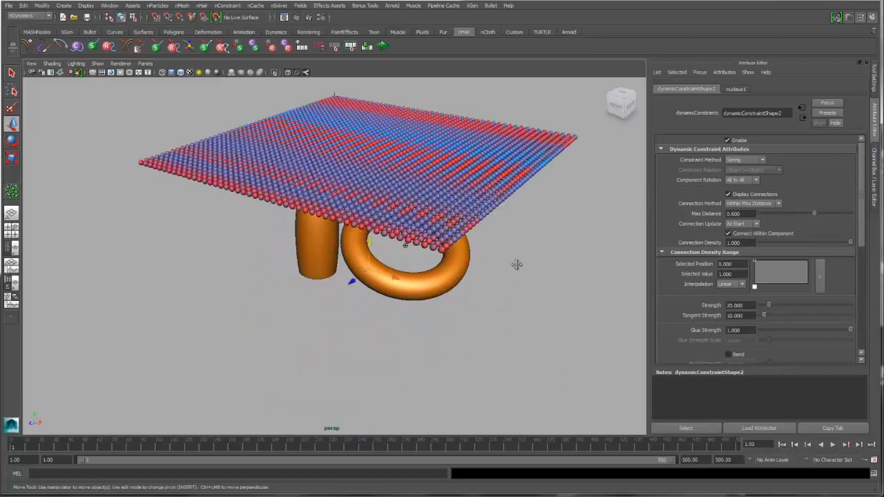
# - Set the constraint's Glue Strength to 0.482, play the simulation to check for tearing, and return to the first frame
pyautogui.keyDown('alt'); pyautogui.moveTo(517, 262); pyautogui.dragTo(694, 330); pyautogui.keyUp('alt')
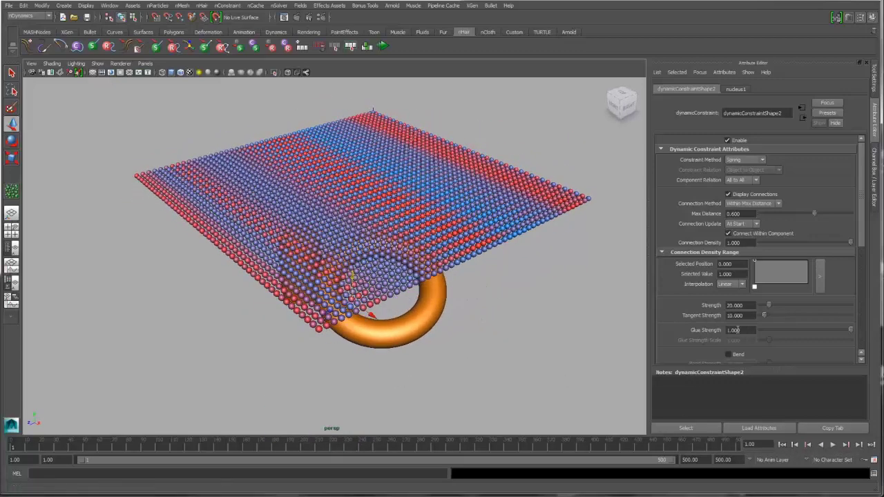
pyautogui.moveTo(830, 330); pyautogui.dragTo(801, 330)
pyautogui.click(834, 445)
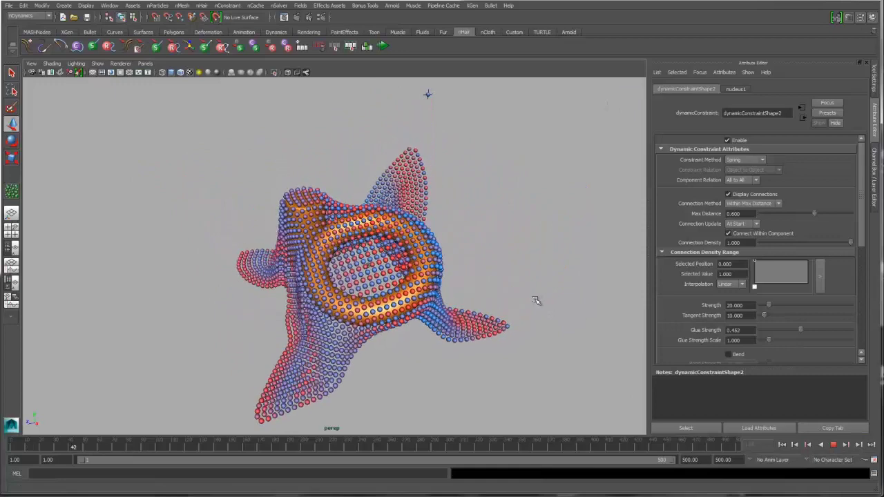
pyautogui.keyDown('alt'); pyautogui.moveTo(493, 221); pyautogui.dragTo(516, 181); pyautogui.keyUp('alt')
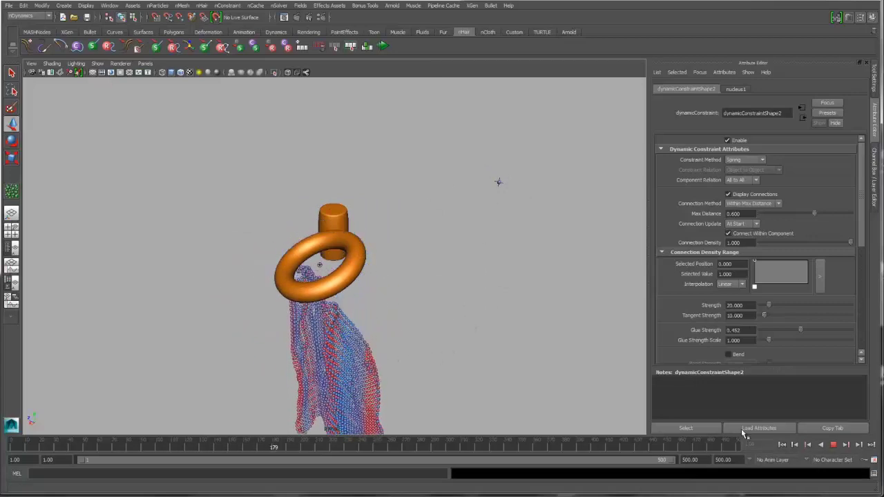
pyautogui.click(832, 444)
pyautogui.click(782, 445)
pyautogui.keyDown('alt'); pyautogui.moveTo(449, 265); pyautogui.dragTo(372, 339); pyautogui.keyUp('alt')
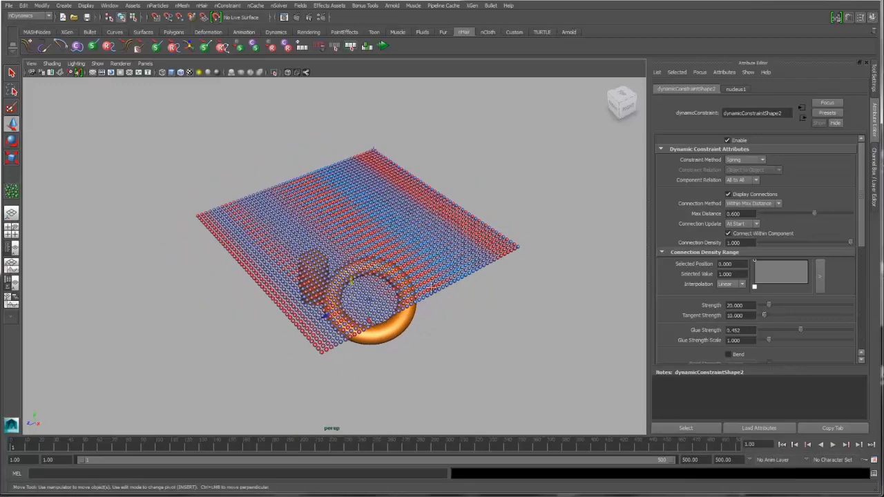
pyautogui.keyDown('alt'); pyautogui.moveTo(430, 289); pyautogui.dragTo(400, 282, button='middle'); pyautogui.keyUp('alt')
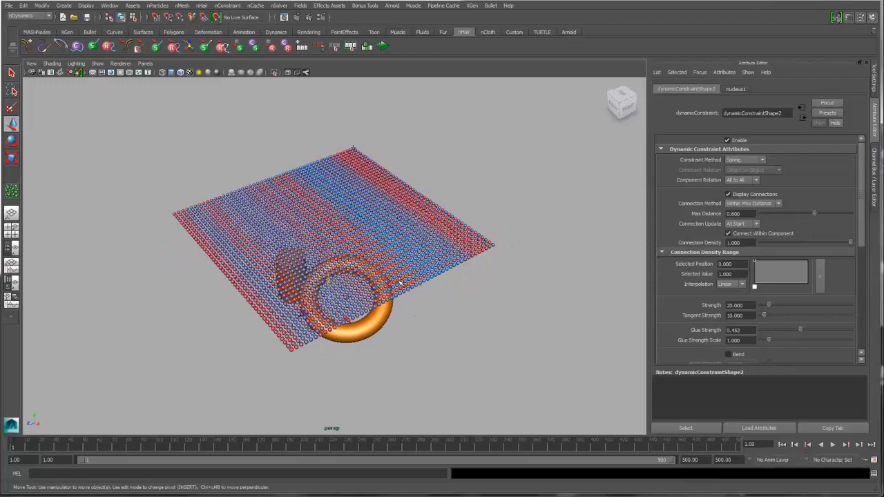
pyautogui.keyDown('alt'); pyautogui.moveTo(464, 288); pyautogui.dragTo(447, 230); pyautogui.keyUp('alt')
pyautogui.keyDown('alt'); pyautogui.moveTo(447, 230); pyautogui.dragTo(483, 258, button='right'); pyautogui.keyUp('alt')
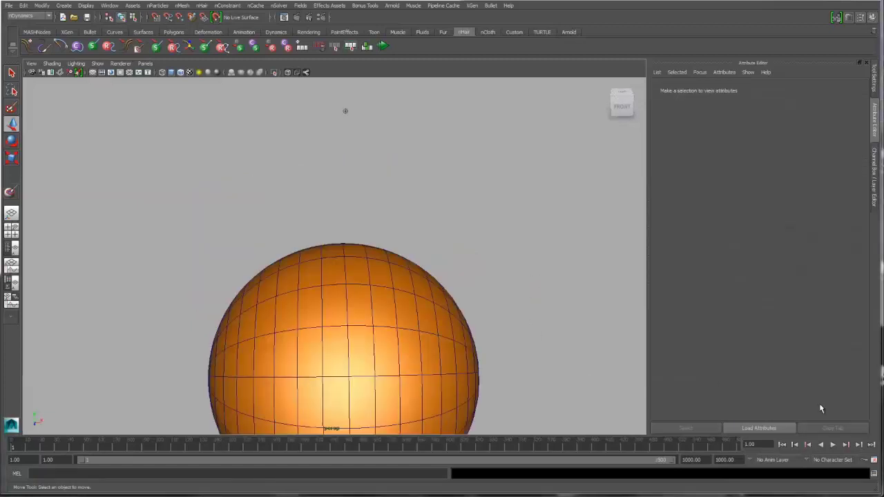
# - Play the emitter simulation above the sphere, select the falling particles and stop playback to examine their collision attributes
pyautogui.click(832, 444)
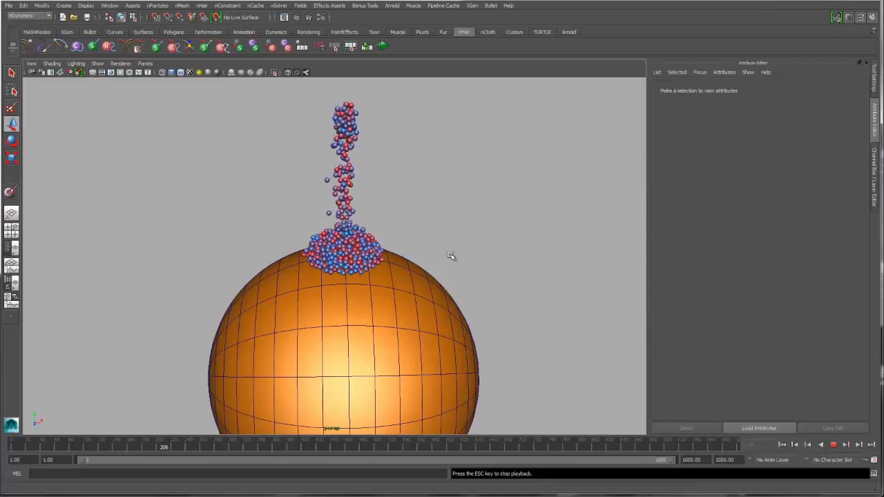
pyautogui.moveTo(311, 173); pyautogui.dragTo(541, 264)
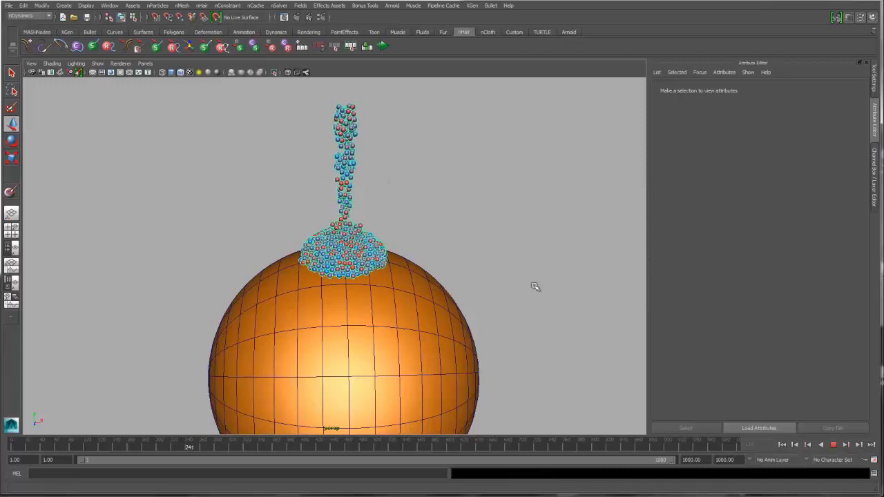
pyautogui.press('Escape')
pyautogui.scroll(5, 860, 230)
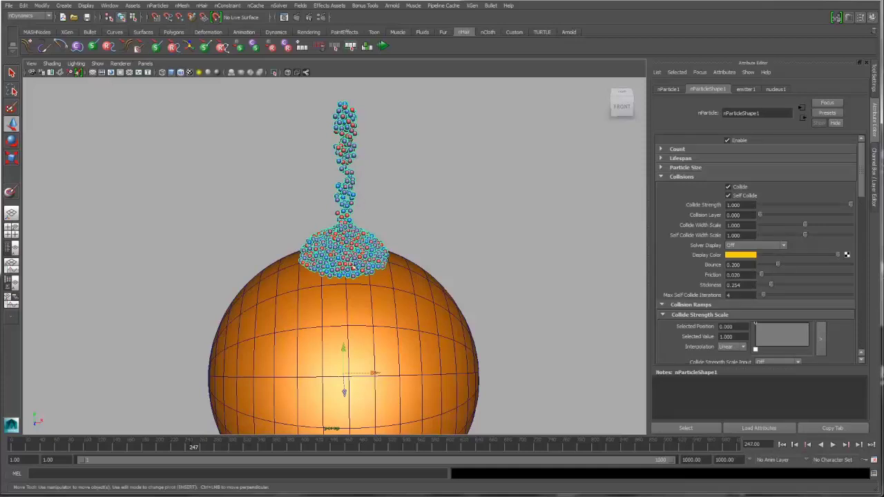
# - Select the passive collider sphere and start painting a Stickiness texture map on it
pyautogui.click(437, 371)
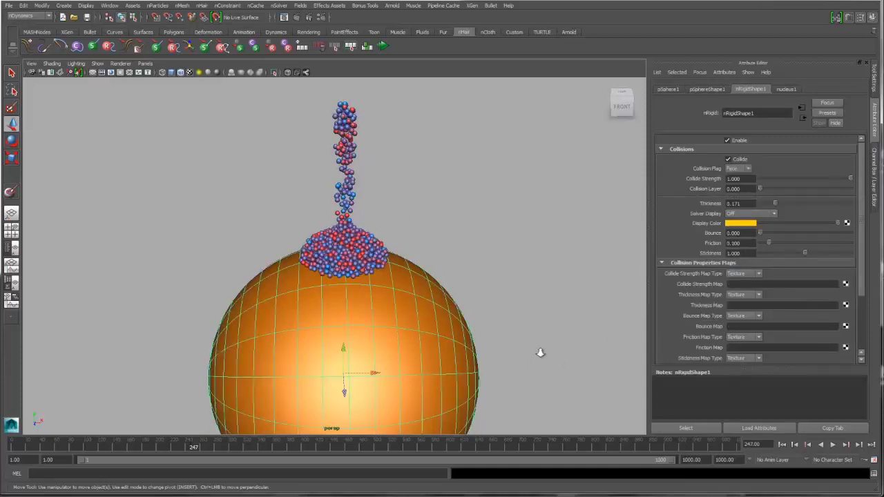
pyautogui.keyDown('alt'); pyautogui.moveTo(539, 355); pyautogui.dragTo(504, 275); pyautogui.keyUp('alt')
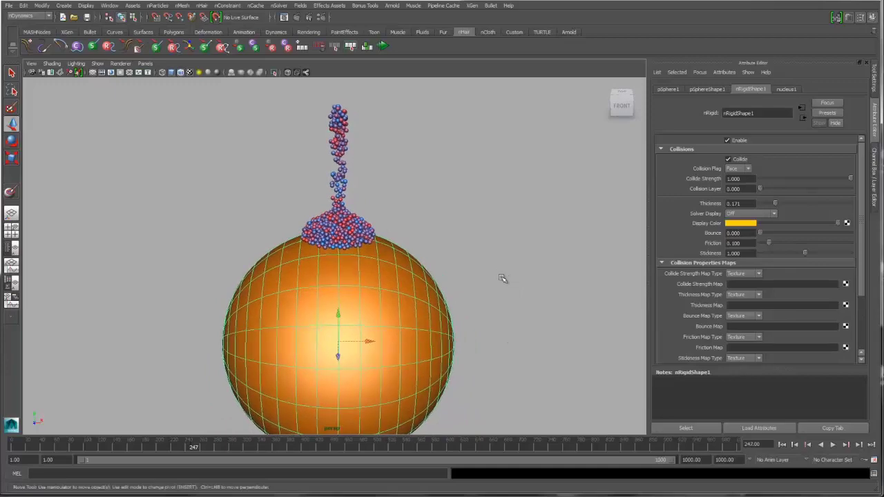
pyautogui.keyDown('alt'); pyautogui.moveTo(415, 263); pyautogui.dragTo(518, 256); pyautogui.keyUp('alt')
pyautogui.press('space')
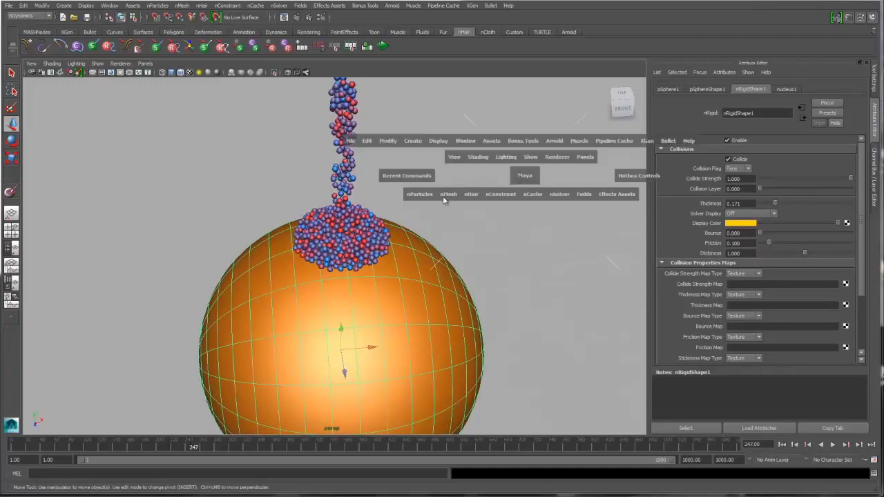
pyautogui.click(448, 195)
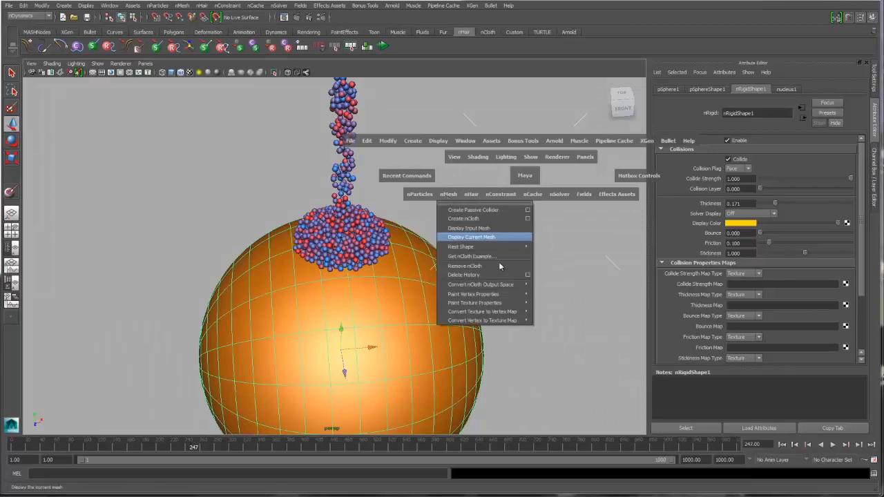
pyautogui.moveTo(515, 303)
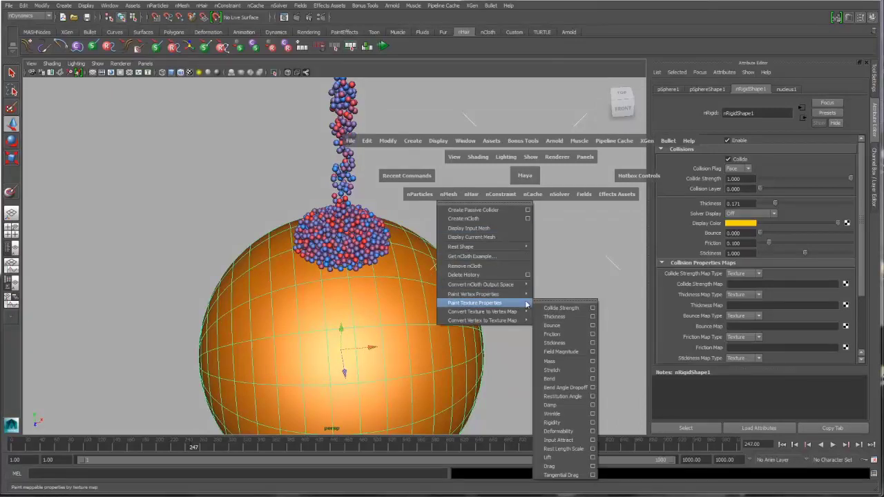
pyautogui.click(566, 343)
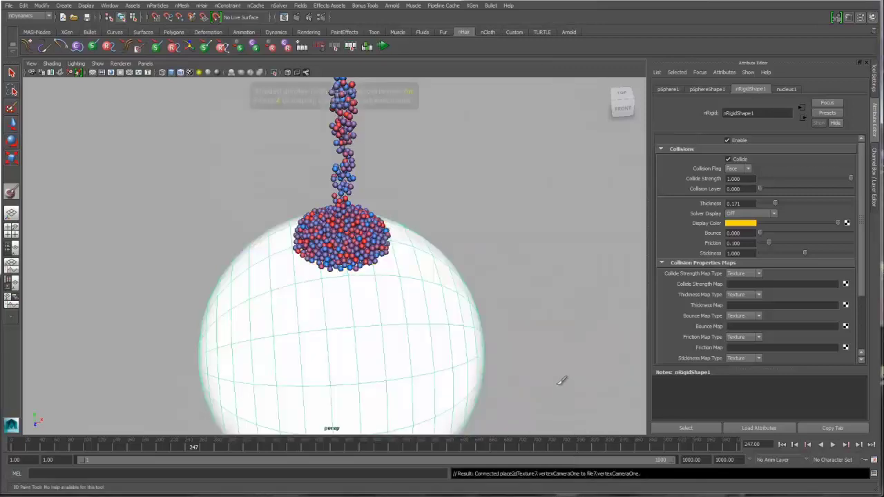
# - Paint a dark grey spot on the top of the sphere's stickiness map with a brush radius of about 2.64
pyautogui.doubleClick(13, 194)
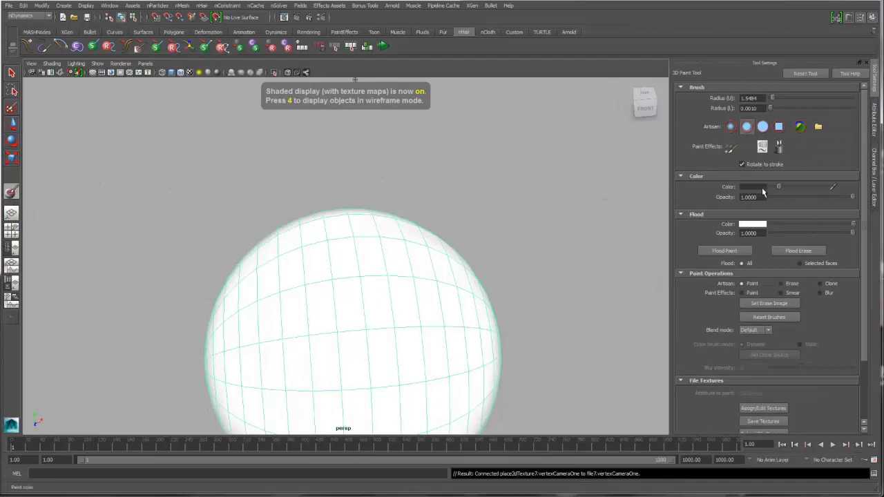
pyautogui.keyDown('alt'); pyautogui.moveTo(442, 214); pyautogui.dragTo(420, 269); pyautogui.keyUp('alt')
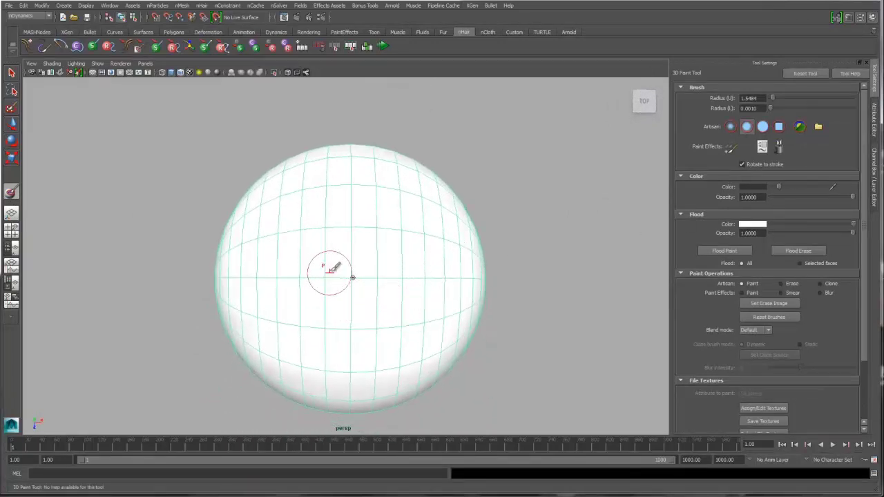
pyautogui.moveTo(342, 278)
pyautogui.mouseDown()
pyautogui.moveTo(361, 288)
pyautogui.moveTo(347, 252)
pyautogui.moveTo(328, 279)
pyautogui.mouseUp()
pyautogui.moveTo(474, 295)
pyautogui.keyDown('alt'); pyautogui.mouseDown()
pyautogui.moveTo(509, 264)
pyautogui.moveTo(346, 246)
pyautogui.moveTo(407, 207)
pyautogui.moveTo(328, 242)
pyautogui.mouseUp(); pyautogui.keyUp('alt')
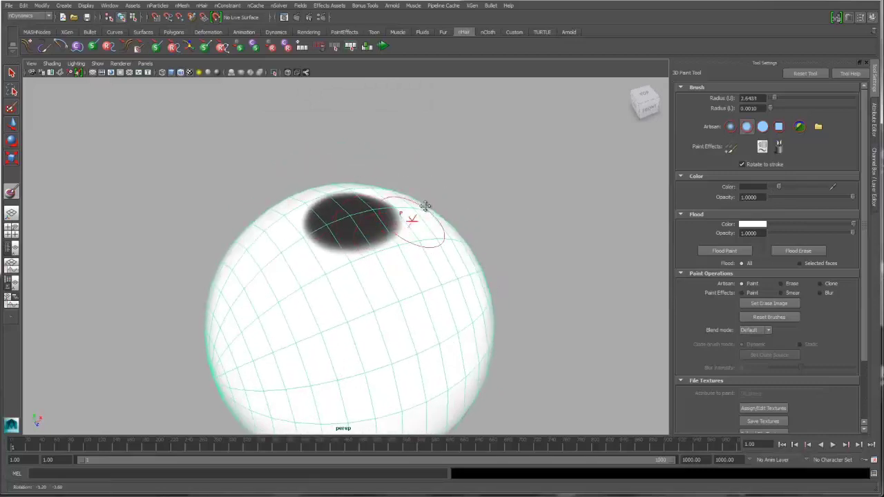
# - Paint black streaks running down from the dark spot on the stickiness map with a brush radius of about 1.625, and leave the paint tool
pyautogui.keyDown('alt'); pyautogui.moveTo(422, 205); pyautogui.dragTo(375, 203); pyautogui.keyUp('alt')
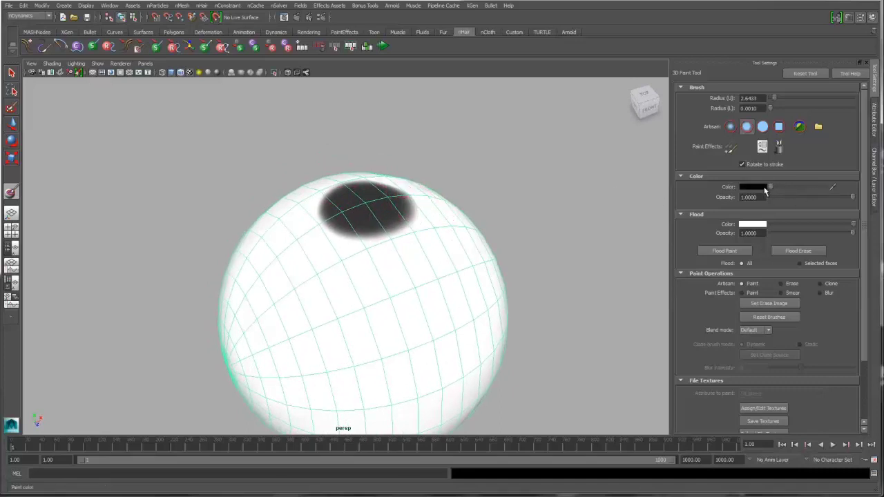
pyautogui.moveTo(351, 292); pyautogui.dragTo(345, 271)
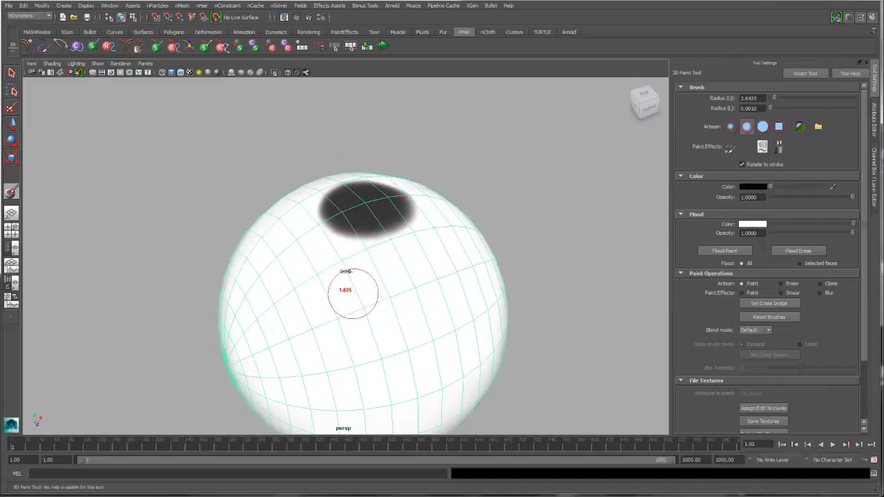
pyautogui.moveTo(335, 218)
pyautogui.mouseDown()
pyautogui.moveTo(322, 242)
pyautogui.moveTo(337, 296)
pyautogui.moveTo(326, 335)
pyautogui.moveTo(306, 299)
pyautogui.mouseUp()
pyautogui.moveTo(397, 317)
pyautogui.mouseDown()
pyautogui.moveTo(442, 345)
pyautogui.moveTo(505, 339)
pyautogui.moveTo(582, 364)
pyautogui.mouseUp()
pyautogui.press('w')
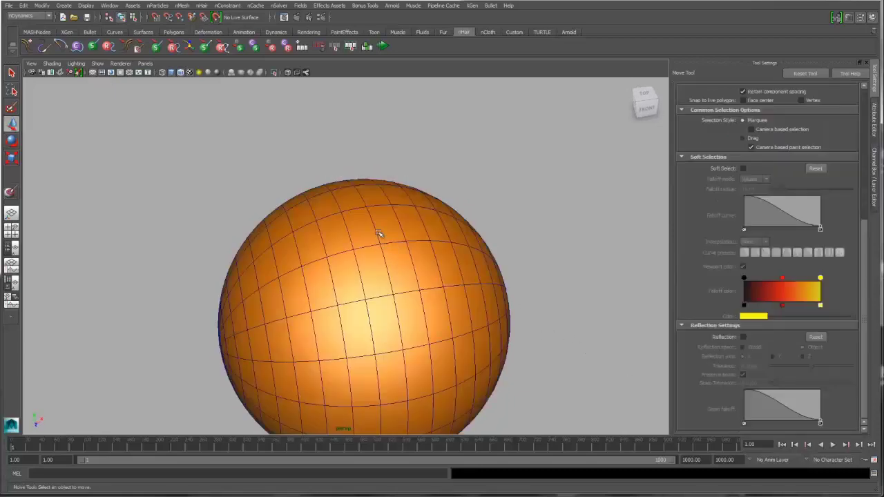
# - Play the simulation to check how the particles flow over the painted sphere, and stop it
pyautogui.keyDown('alt'); pyautogui.moveTo(527, 351); pyautogui.dragTo(407, 276); pyautogui.keyUp('alt')
pyautogui.click(832, 445)
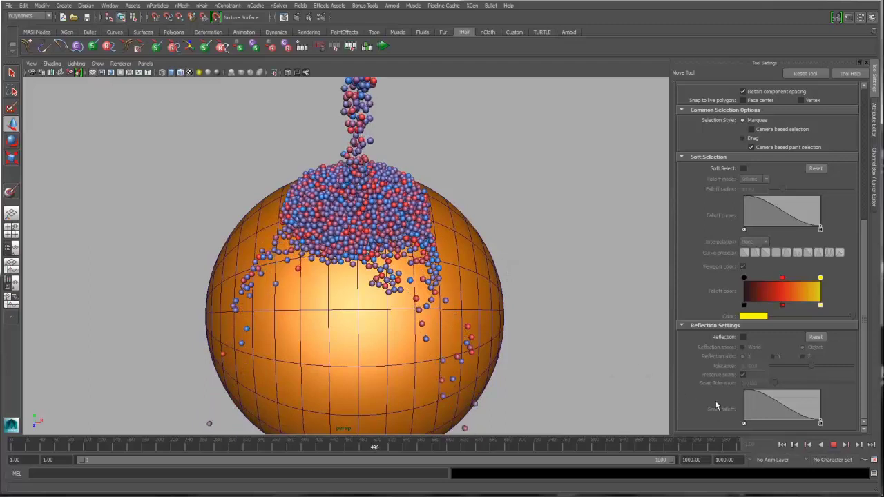
pyautogui.click(834, 445)
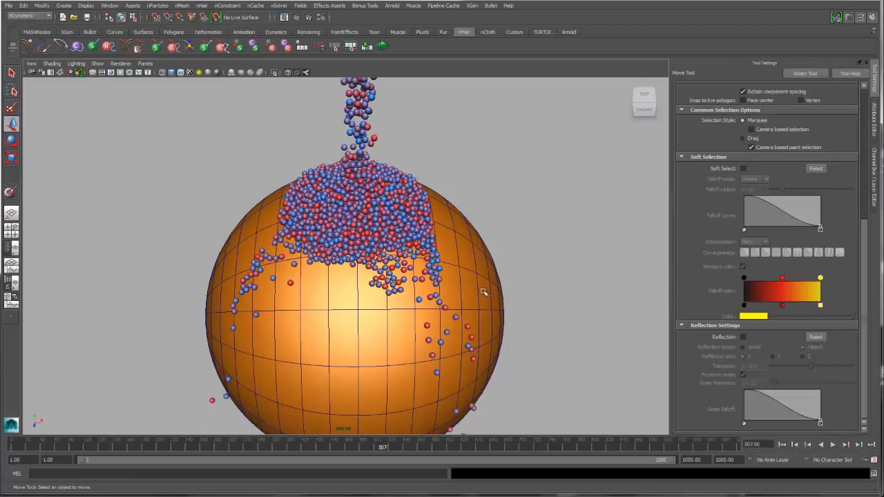
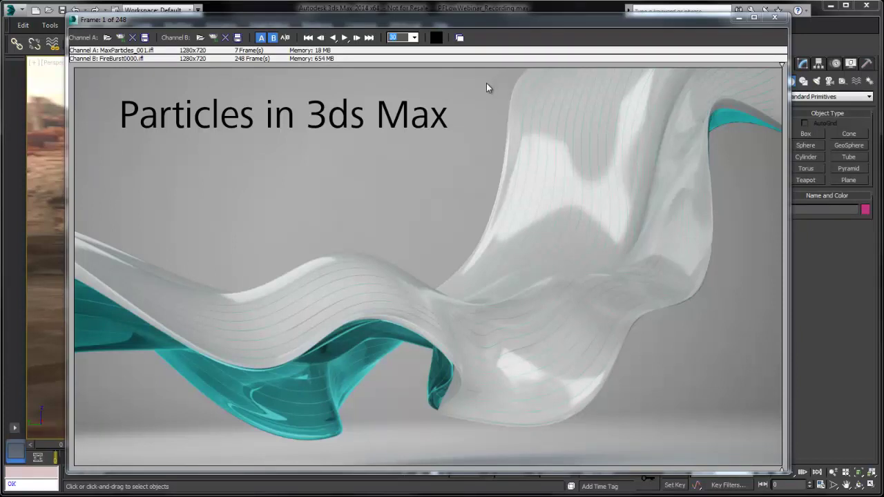
# - Switch to 3ds Max and advance the "Particles in 3ds Max" slide sequence to frame 4
pyautogui.click(356, 38)
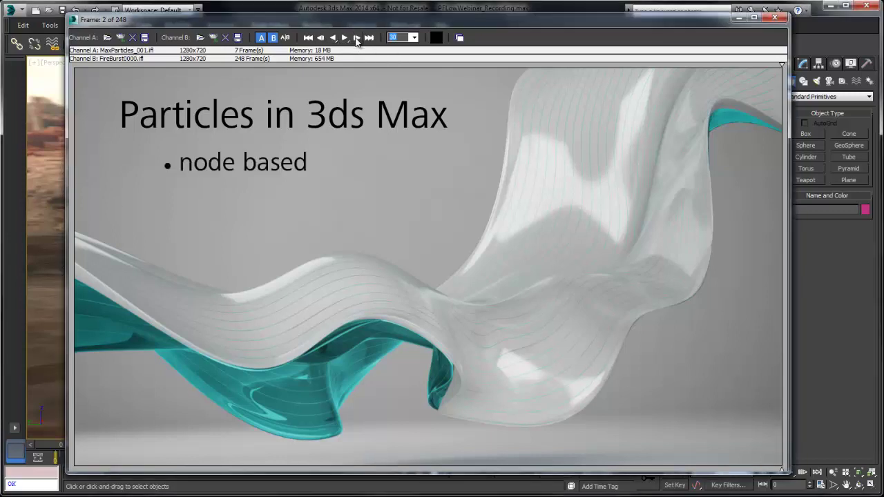
pyautogui.click(356, 38)
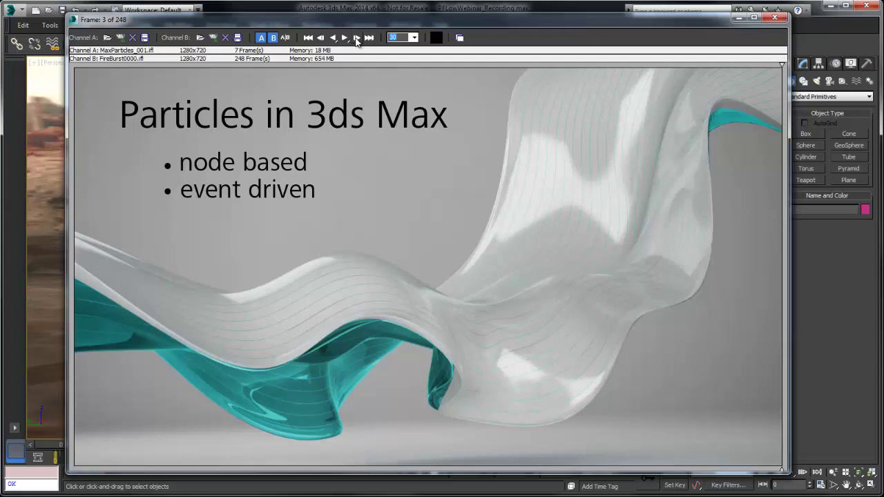
pyautogui.click(356, 38)
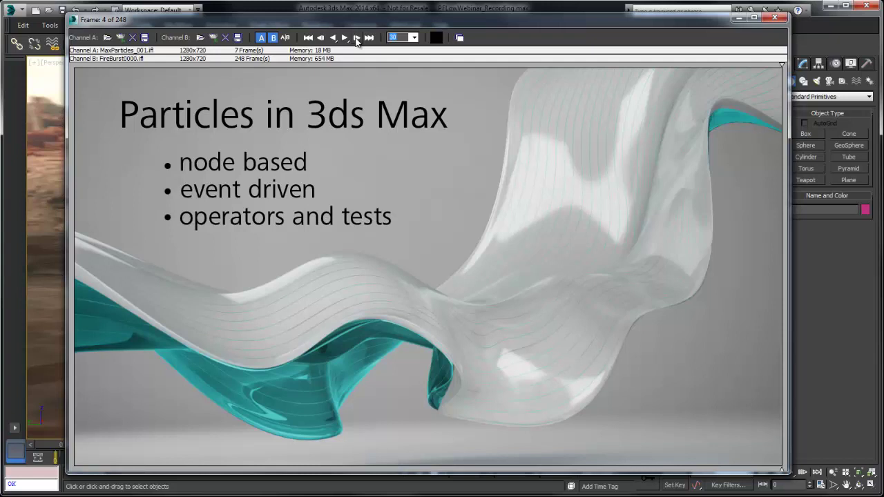
# - Advance through the remaining bullets of the "Particles in 3ds Max" slide sequence and minimise its window
pyautogui.click(356, 38)
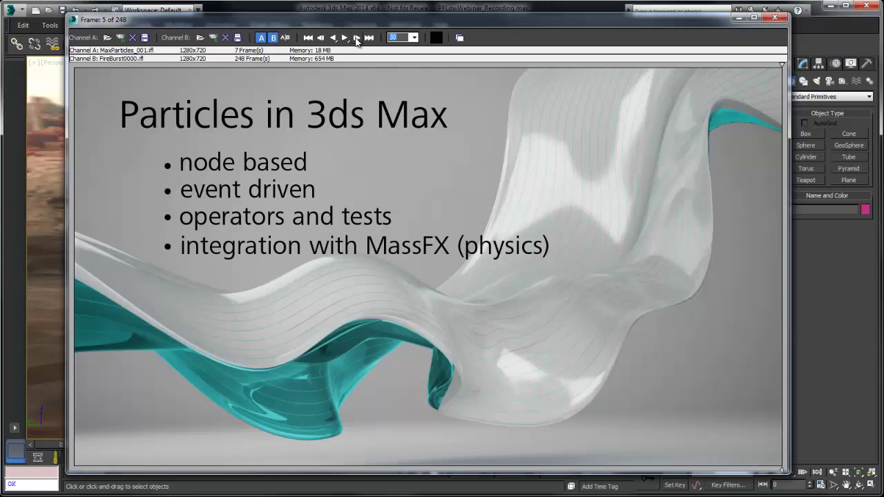
pyautogui.click(356, 38)
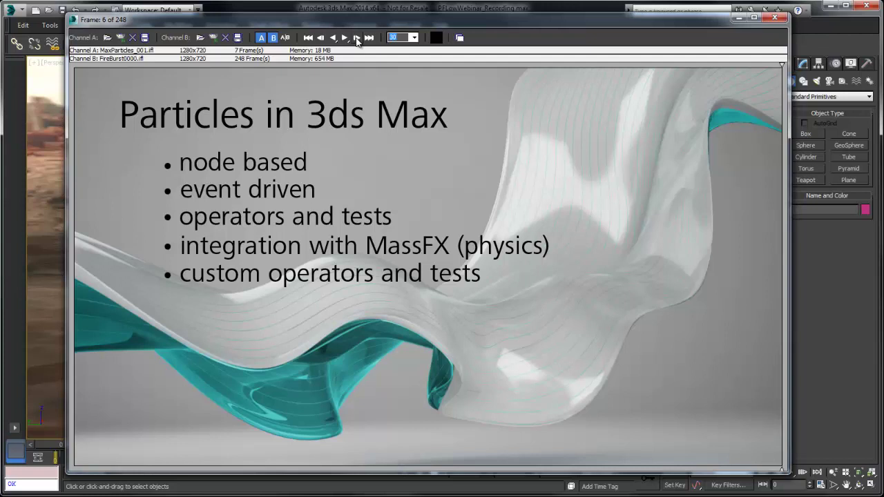
pyautogui.click(356, 38)
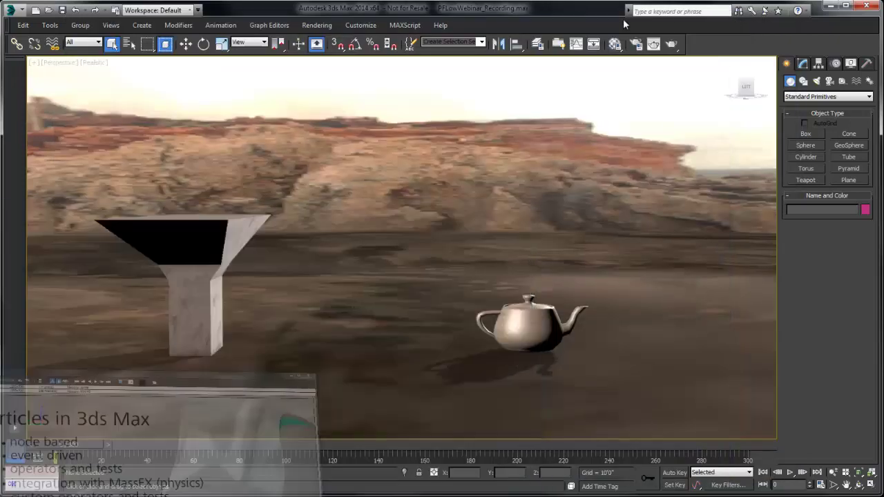
pyautogui.click(738, 17)
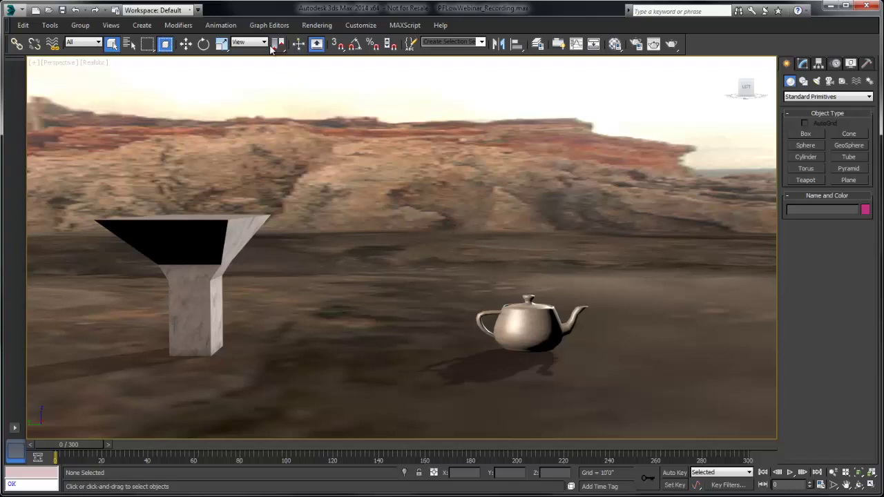
# - Open Particle View and reposition its window over the viewport
pyautogui.click(262, 26)
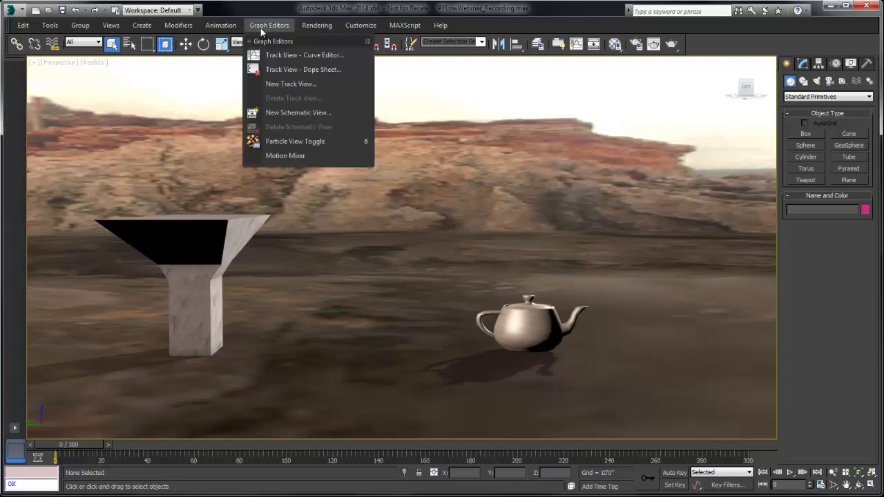
pyautogui.click(280, 143)
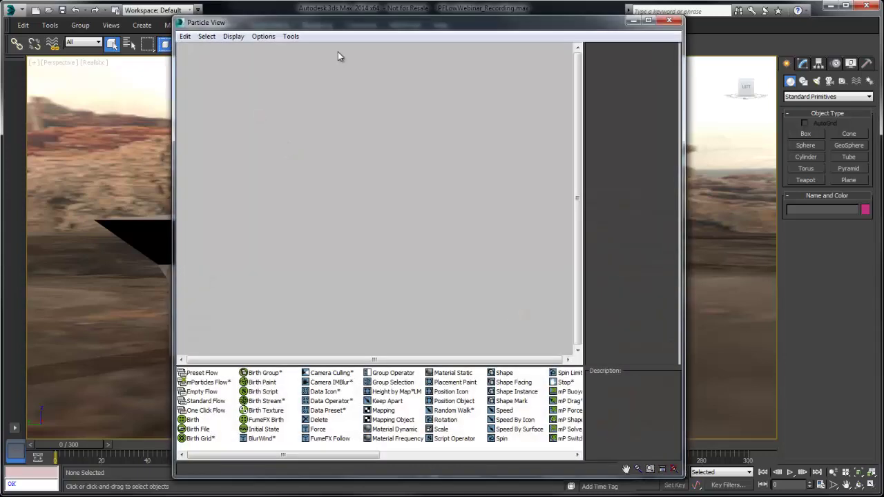
pyautogui.moveTo(345, 26); pyautogui.dragTo(316, 36)
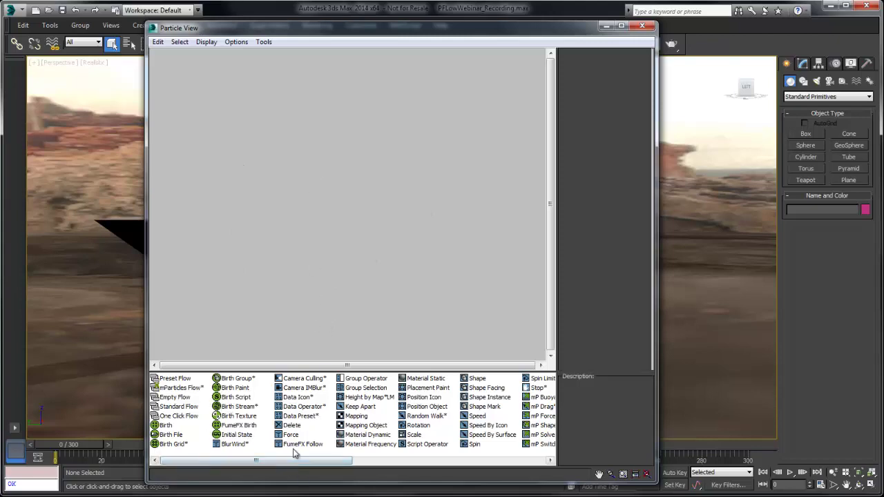
# - Look through the available operators and tests, and add an mParticles Flow system to the empty Particle View canvas
pyautogui.moveTo(260, 464); pyautogui.dragTo(356, 464)
pyautogui.hscroll(-4, 296, 406)
pyautogui.hscroll(6, 332, 408)
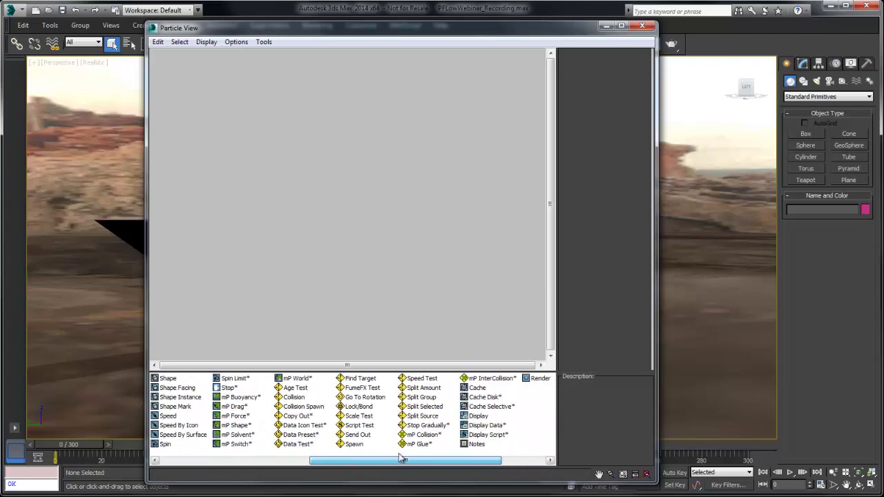
pyautogui.moveTo(377, 461); pyautogui.dragTo(304, 465)
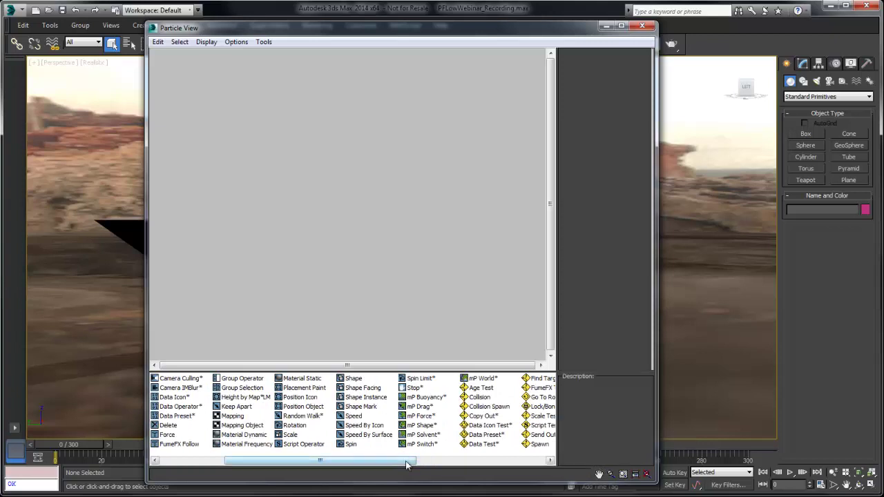
pyautogui.moveTo(407, 465); pyautogui.dragTo(343, 465)
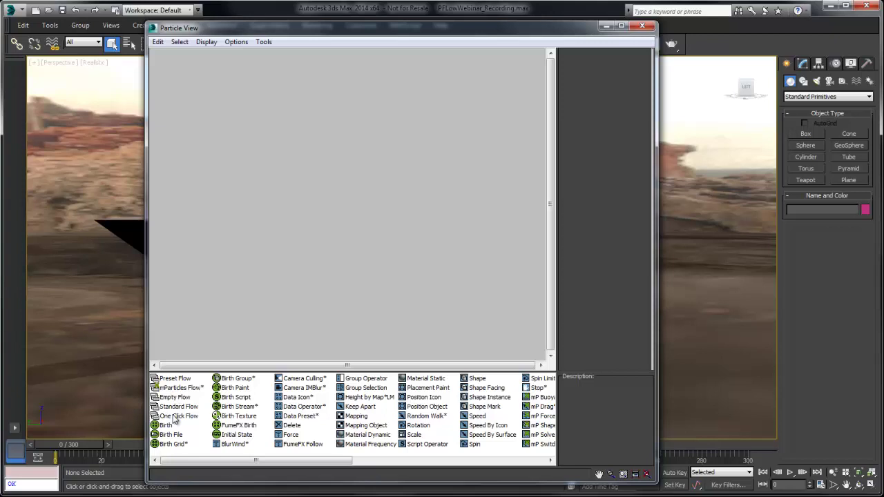
pyautogui.moveTo(179, 388); pyautogui.dragTo(290, 147)
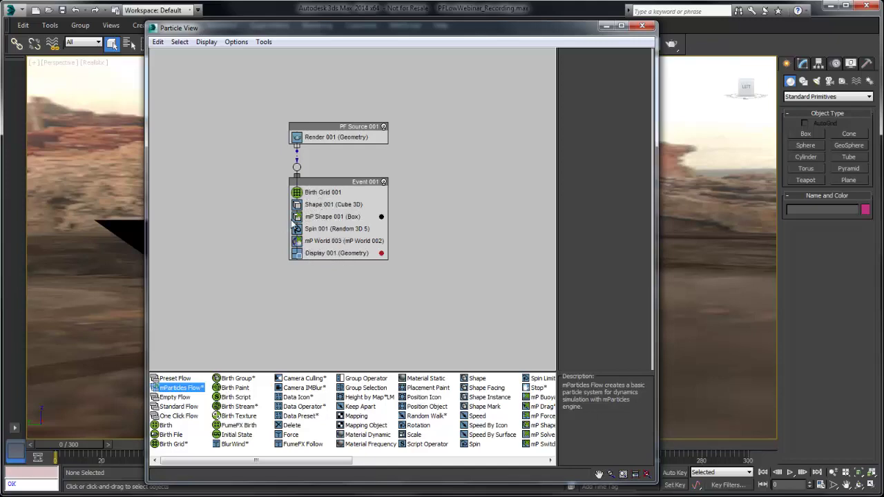
# - Play the animation in the viewport to check how the default cubes fall, and return to frame 0
pyautogui.click(605, 25)
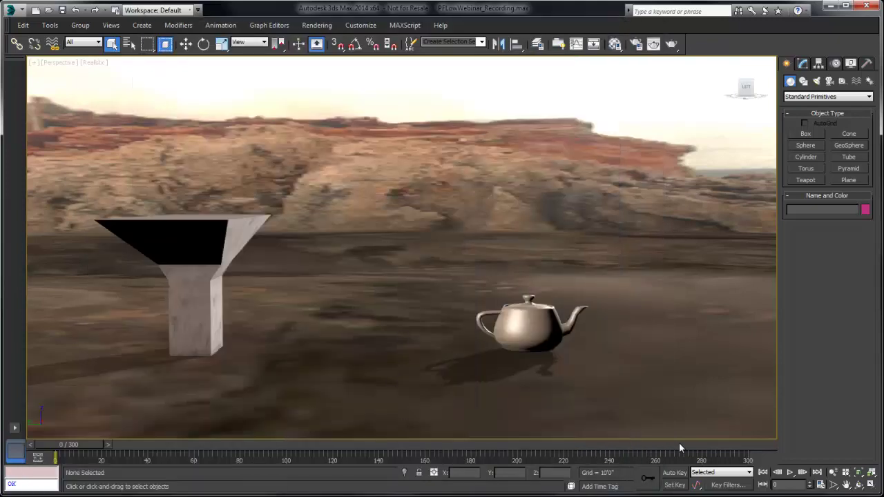
pyautogui.click(789, 472)
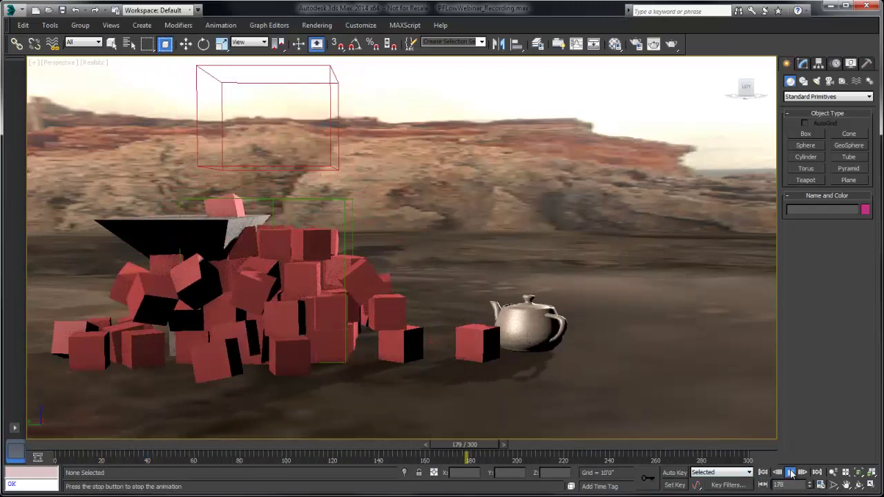
pyautogui.click(762, 472)
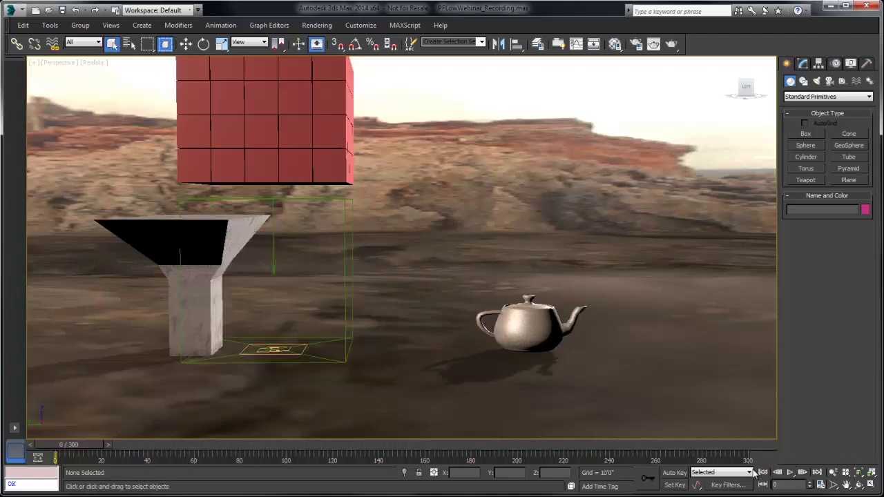
# - Change the particles' 3D shape in Event 001 to Sphere 20-sides with a size of 1 foot
pyautogui.press('6')
pyautogui.moveTo(334, 202); pyautogui.dragTo(316, 207)
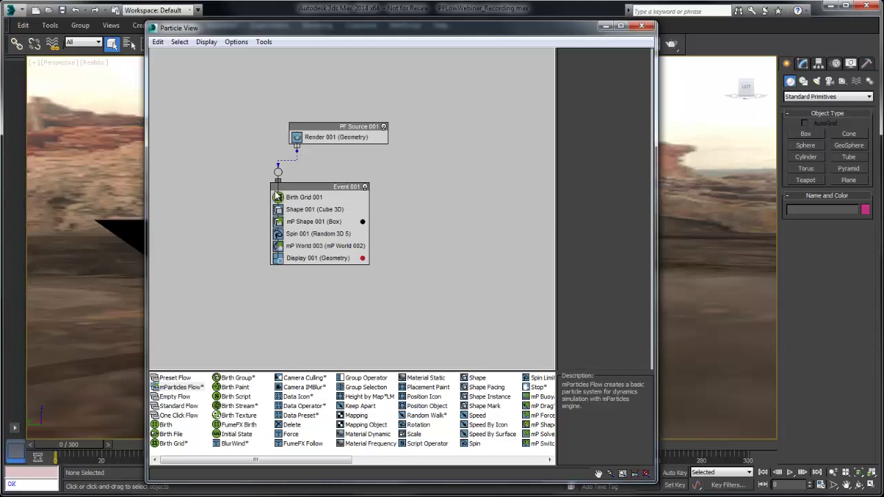
pyautogui.click(298, 198)
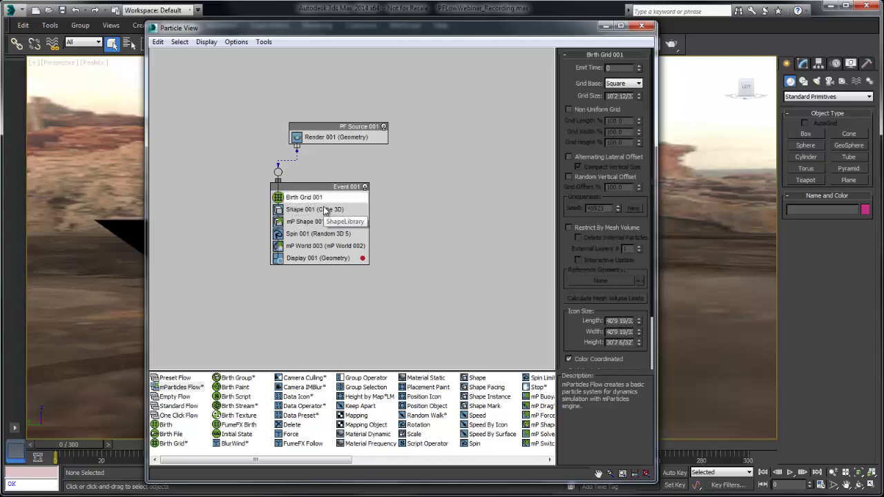
pyautogui.click(321, 208)
pyautogui.click(597, 84)
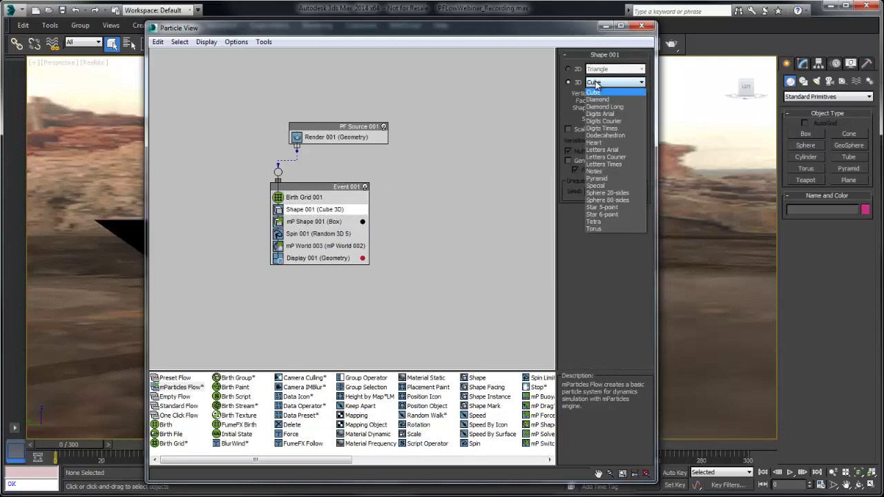
pyautogui.click(606, 192)
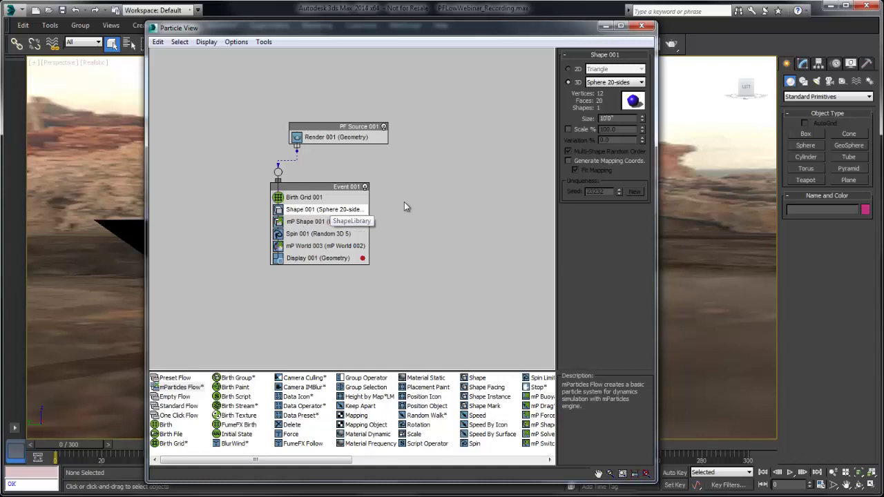
pyautogui.moveTo(617, 119); pyautogui.dragTo(549, 128)
pyautogui.write('1')
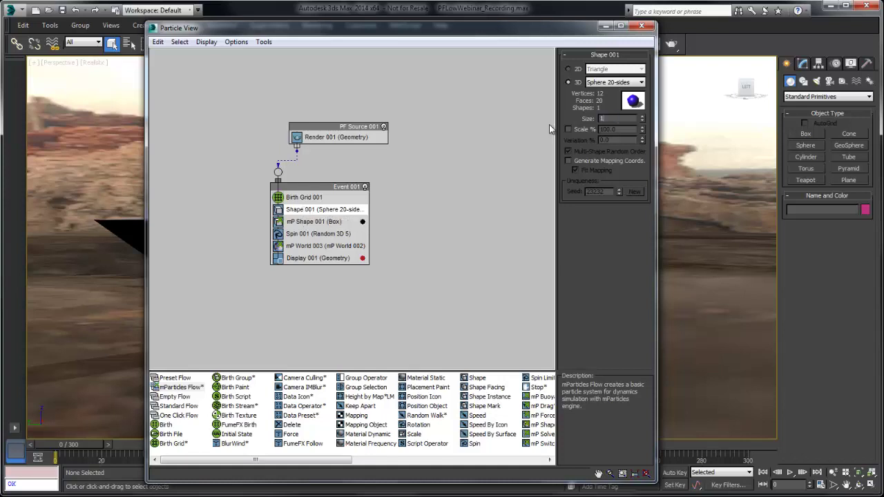
pyautogui.press('Return')
# - Set the mP Shape operator to collide as Sphere
pyautogui.click(301, 221)
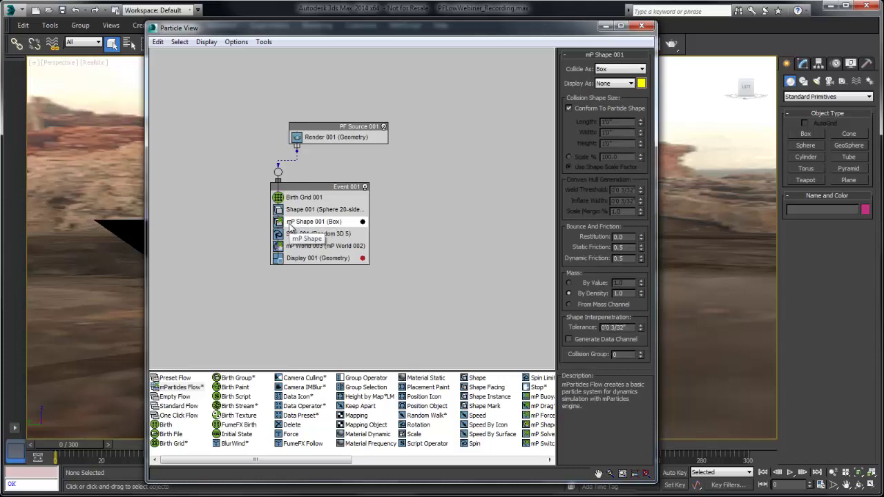
pyautogui.click(620, 69)
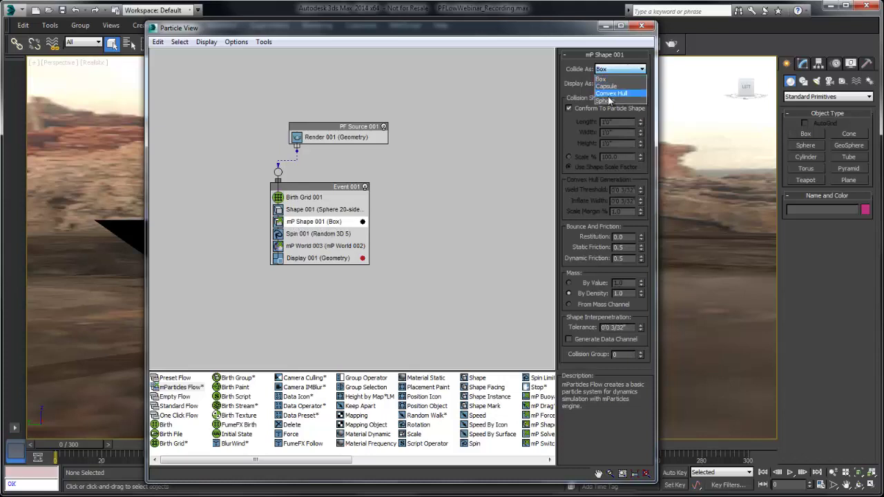
pyautogui.click(612, 101)
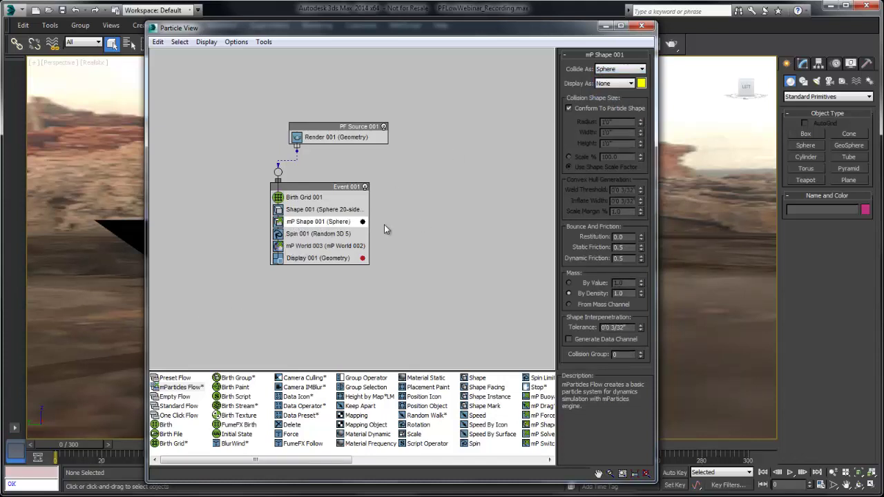
# - Play the animation to check the falling small spheres, stop it and return to frame 0
pyautogui.click(605, 25)
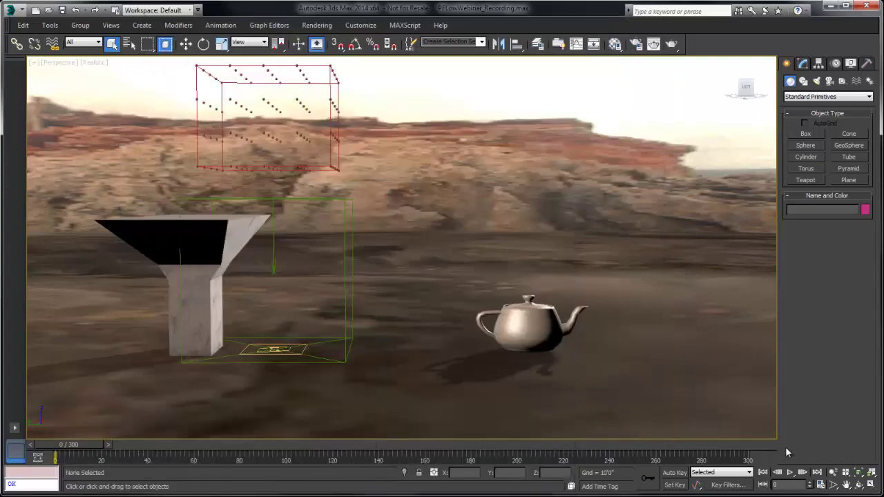
pyautogui.click(791, 472)
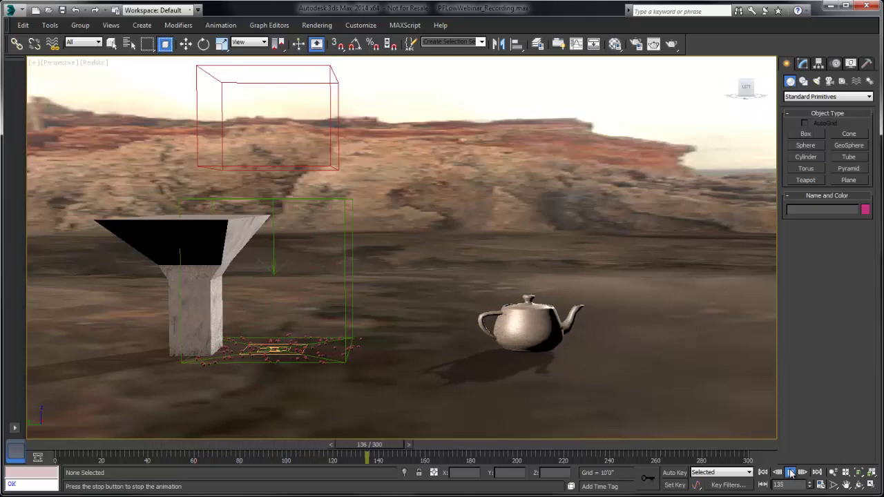
pyautogui.click(790, 473)
pyautogui.click(763, 472)
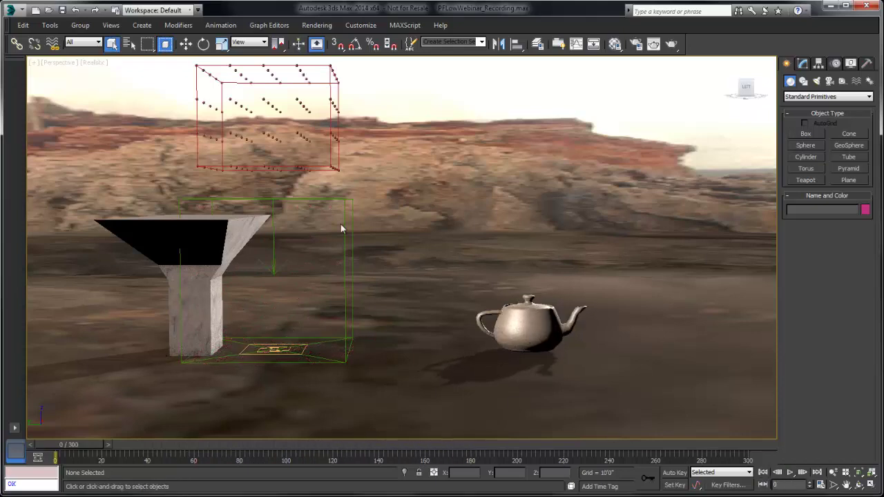
# - Replace the Birth Grid operator in Event 001 with a Birth Stream operator
pyautogui.press('6')
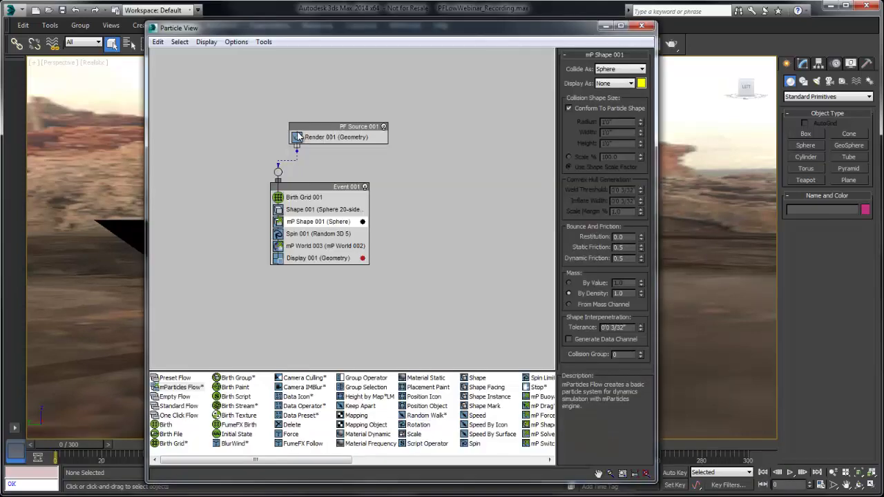
pyautogui.moveTo(311, 195); pyautogui.dragTo(324, 206)
pyautogui.click(304, 210)
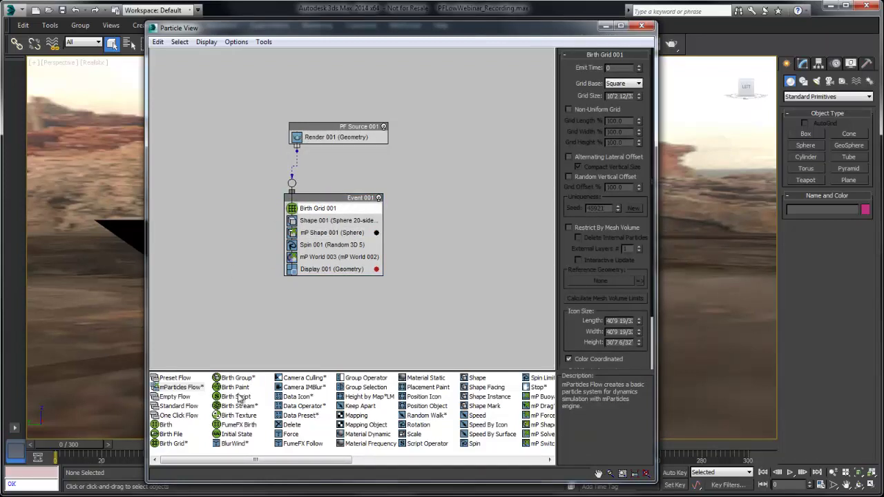
pyautogui.moveTo(233, 409); pyautogui.dragTo(318, 211)
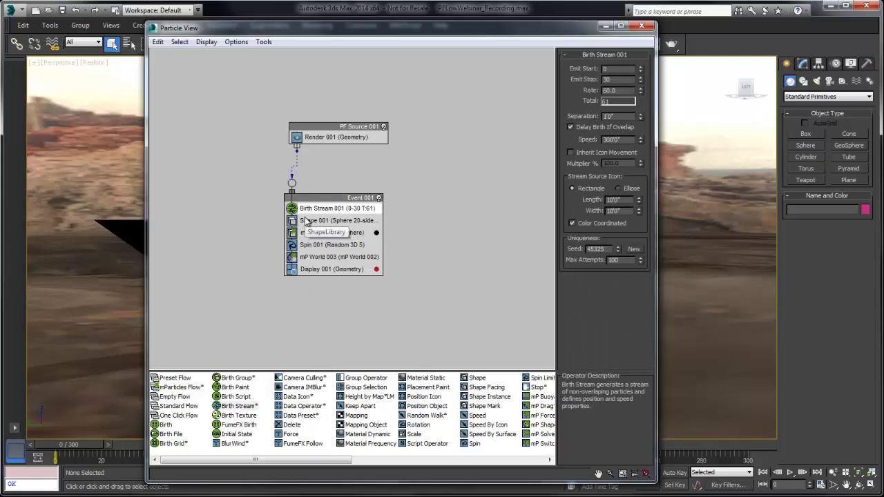
# - Set the Birth Stream's emit stop to 70 and its rate to 500
pyautogui.doubleClick(611, 79)
pyautogui.write('7')
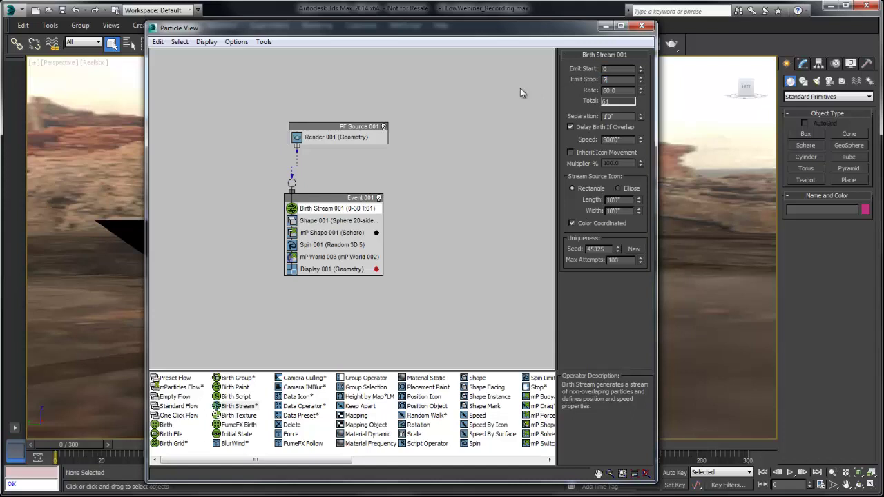
pyautogui.write('0')
pyautogui.press('Tab')
pyautogui.write('500')
pyautogui.press('Return')
pyautogui.press('Tab')
pyautogui.press('Return')
# - Turn off Delay Birth If Overlap for the Birth Stream and set its speed to 20
pyautogui.click(570, 126)
pyautogui.doubleClick(626, 139)
pyautogui.write('20')
pyautogui.press('Return')
# - Play the animation to check the emitted particle stream, stop it and return to frame 0
pyautogui.click(604, 27)
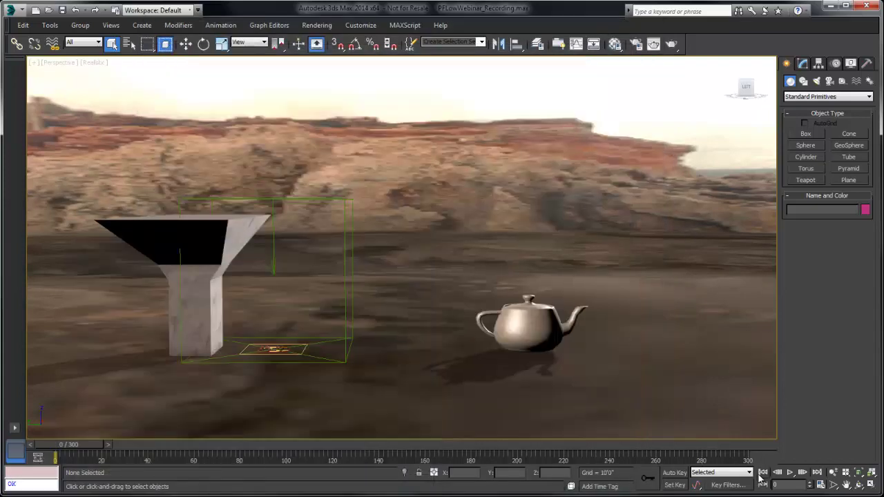
pyautogui.click(790, 472)
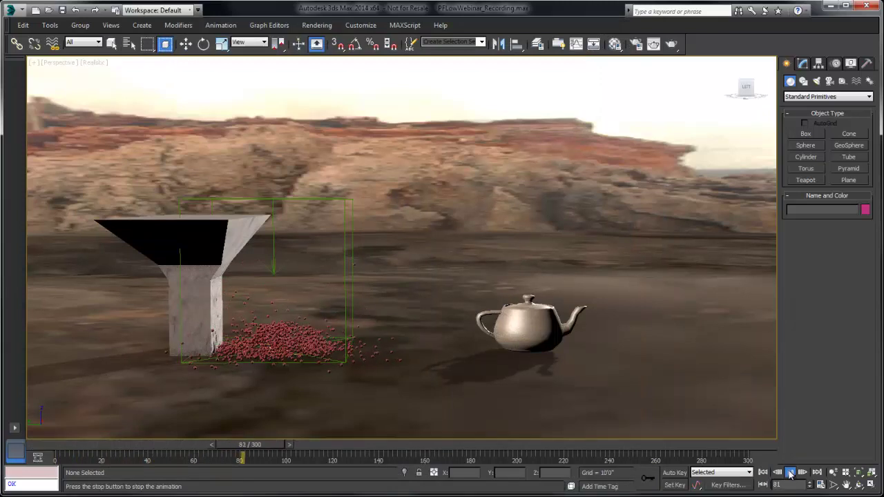
pyautogui.click(790, 472)
pyautogui.click(762, 472)
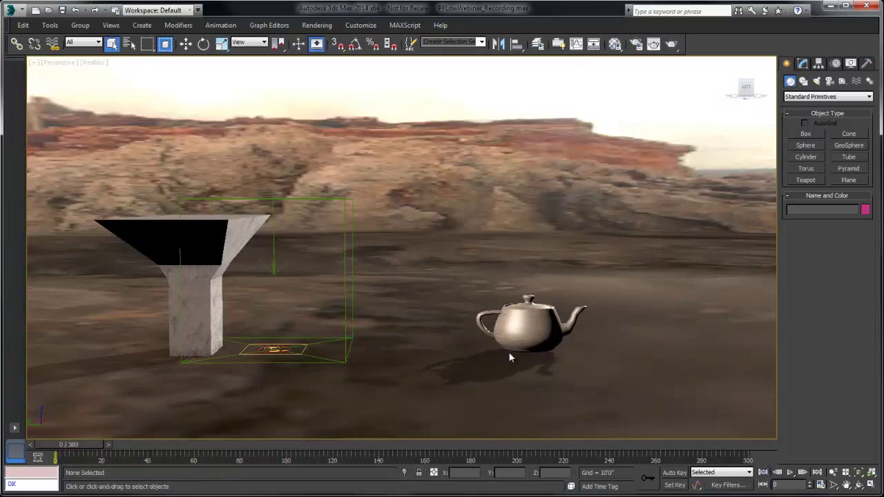
# - Select the Birth Stream 001 helper by name from the scene's object list
pyautogui.press('h')
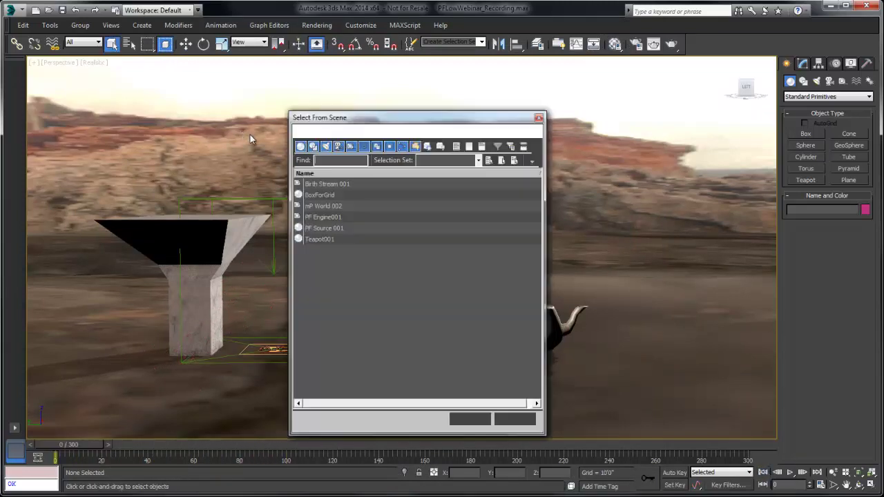
pyautogui.moveTo(330, 116); pyautogui.dragTo(353, 87)
pyautogui.click(345, 152)
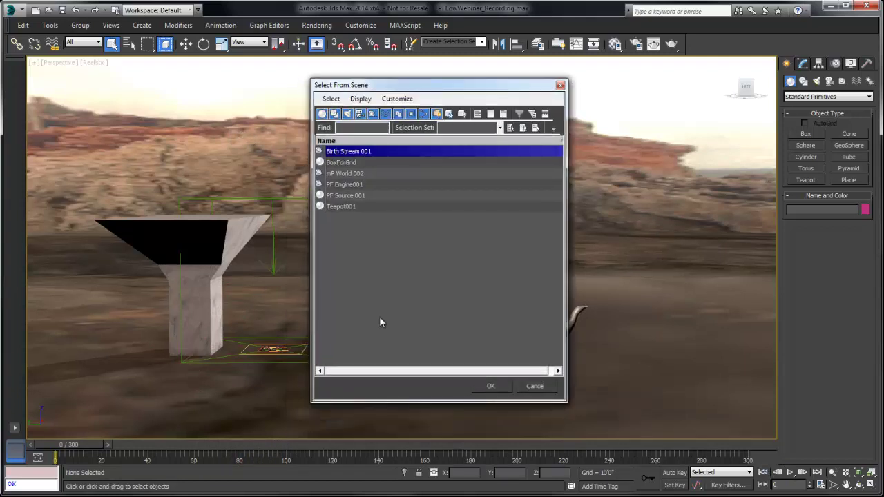
pyautogui.click(490, 386)
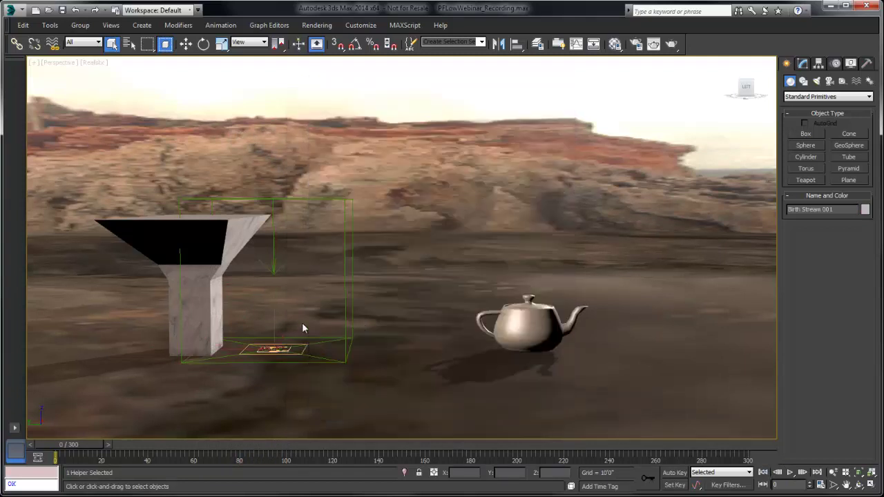
# - Move the Birth Stream icon above the teapot, about Y -118' and Z 70', and tilt it to aim down at the teapot
pyautogui.press('w')
pyautogui.moveTo(258, 330); pyautogui.dragTo(595, 74)
pyautogui.press('e')
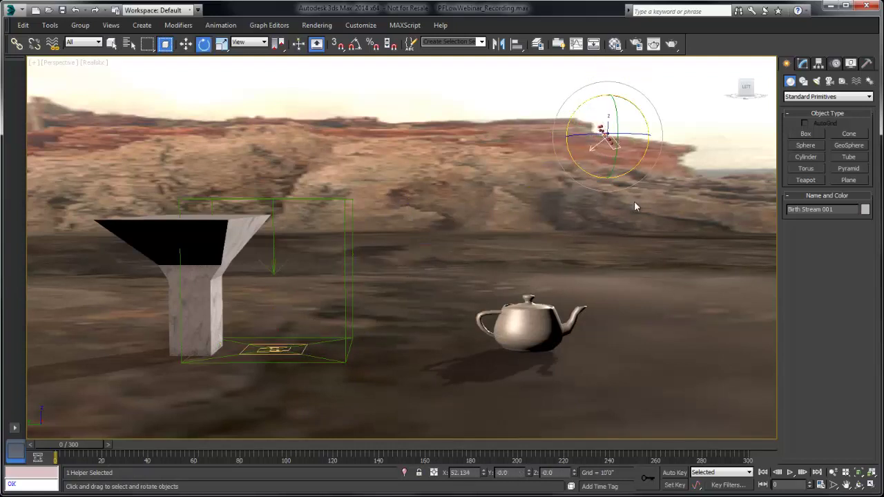
pyautogui.press('w')
pyautogui.moveTo(594, 137); pyautogui.dragTo(689, 389)
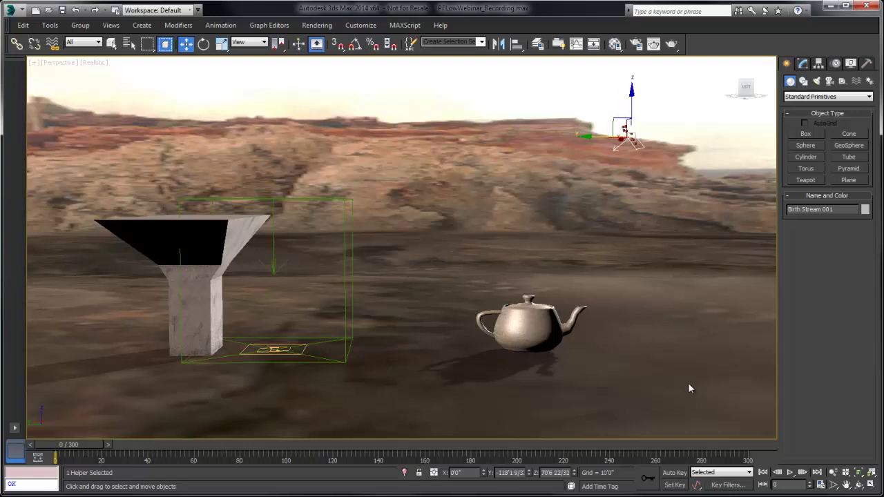
# - Play the animation to check how the stream of spheres falls onto the teapot, stop it and return to frame 0
pyautogui.click(789, 472)
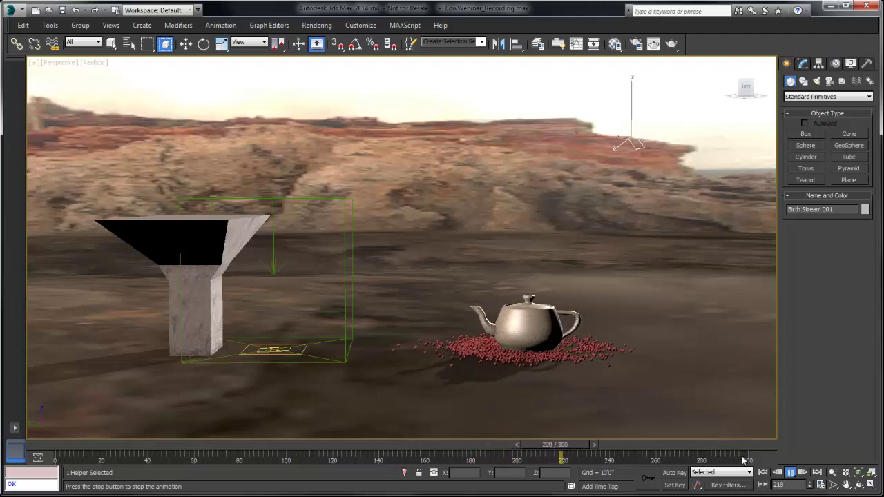
pyautogui.click(789, 472)
pyautogui.press('w')
pyautogui.press('Home')
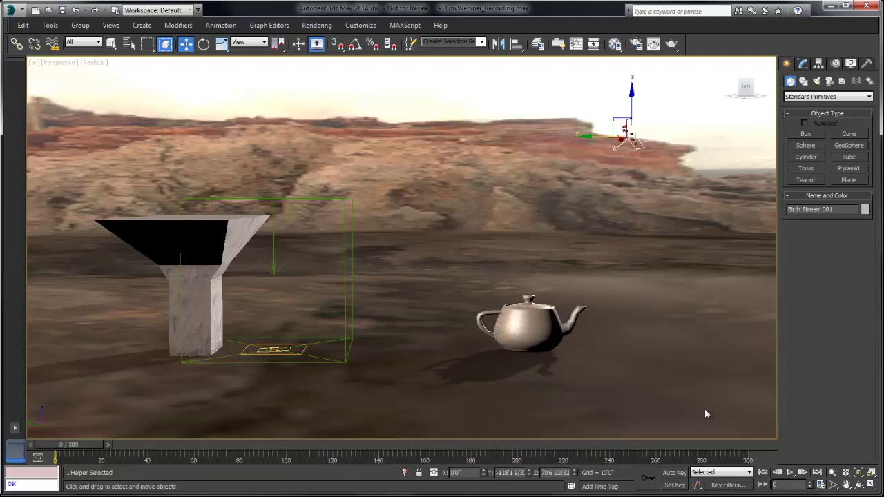
# - Open Particle View and insert an Age Test into Event 001 between the Spin and mP World operators
pyautogui.press('6')
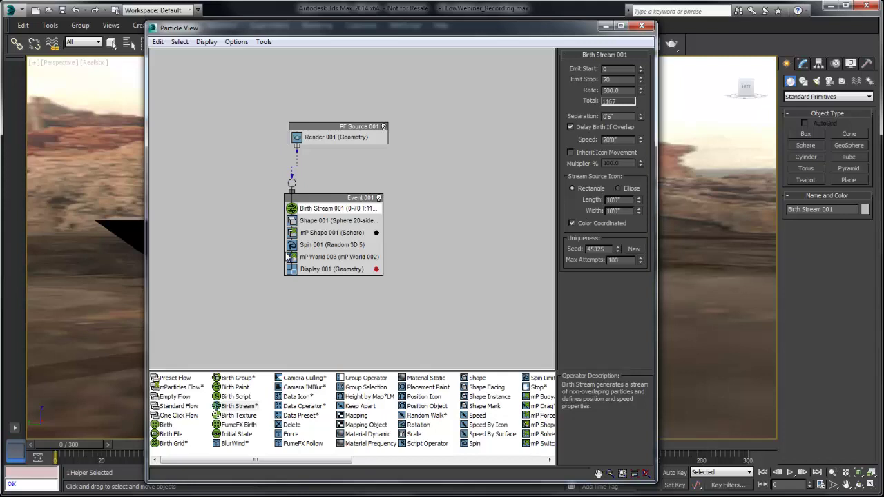
pyautogui.moveTo(245, 463); pyautogui.dragTo(371, 473)
pyautogui.moveTo(360, 391); pyautogui.dragTo(323, 268)
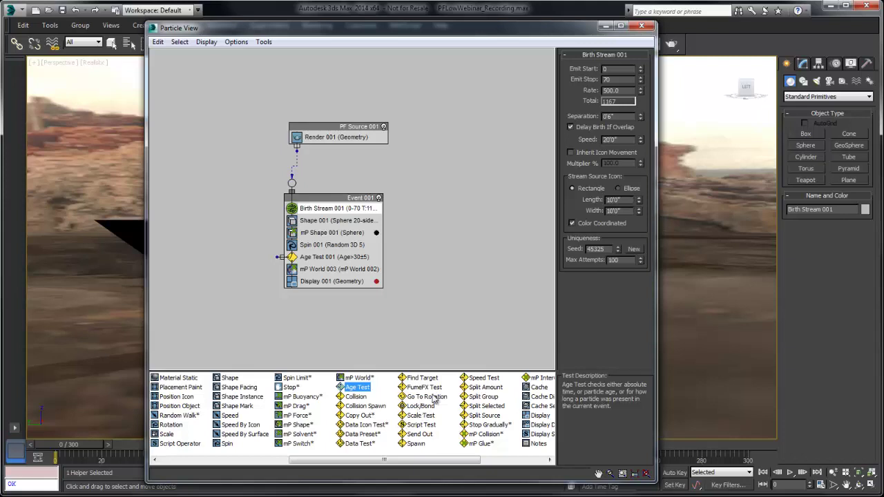
# - Set the Age Test to Absolute Age with a test value of 100 and a variation of 10
pyautogui.click(333, 259)
pyautogui.click(598, 71)
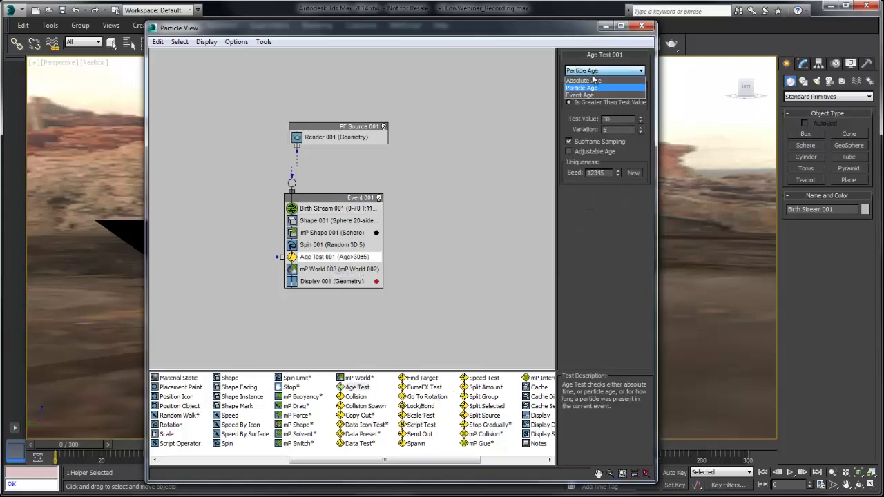
pyautogui.click(587, 81)
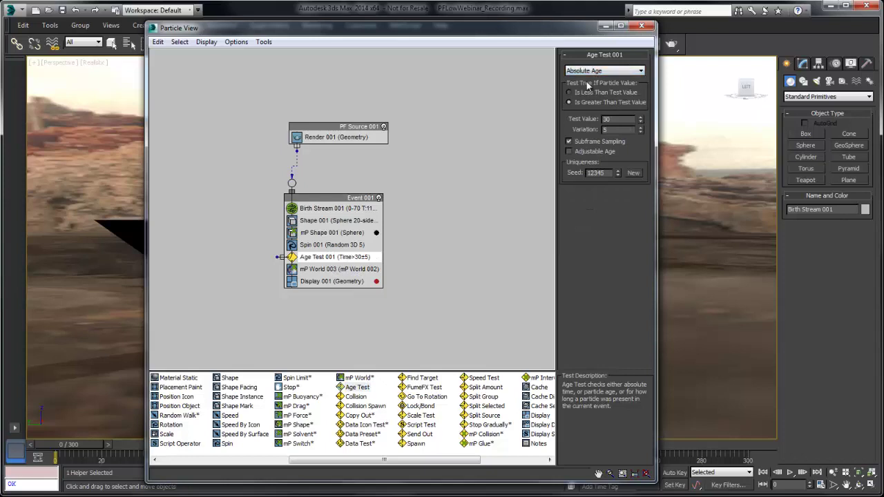
pyautogui.doubleClick(618, 119)
pyautogui.write('100')
pyautogui.press('Return')
pyautogui.press('Tab')
pyautogui.write('10')
pyautogui.press('Return')
# - Create a new event with a Find Target test below Event 001 and wire the Age Test output to it
pyautogui.moveTo(414, 378); pyautogui.dragTo(250, 319)
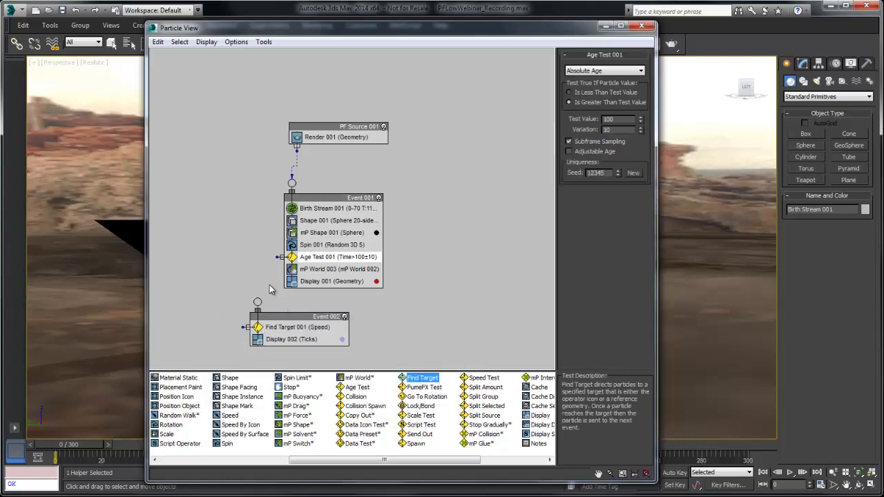
pyautogui.moveTo(278, 257); pyautogui.dragTo(251, 302)
pyautogui.click(287, 329)
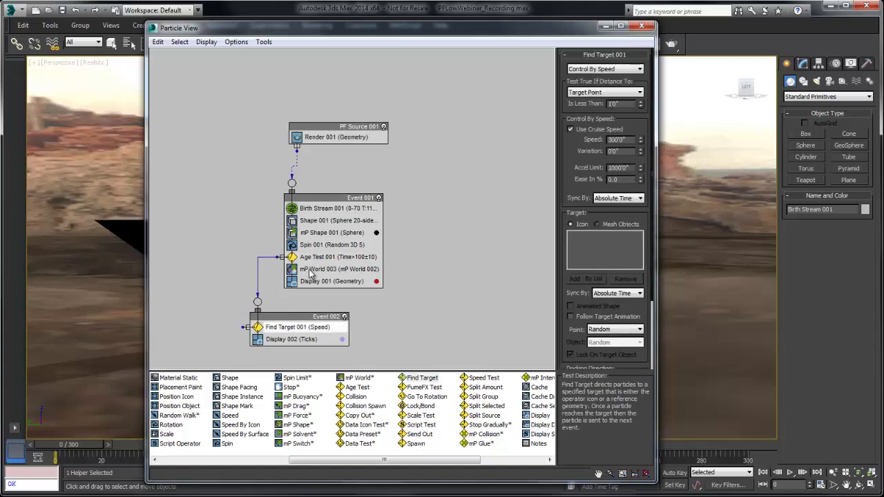
# - Set the Find Target event's display type to Geometry and compare it with the first event's Display operator
pyautogui.click(287, 341)
pyautogui.click(605, 71)
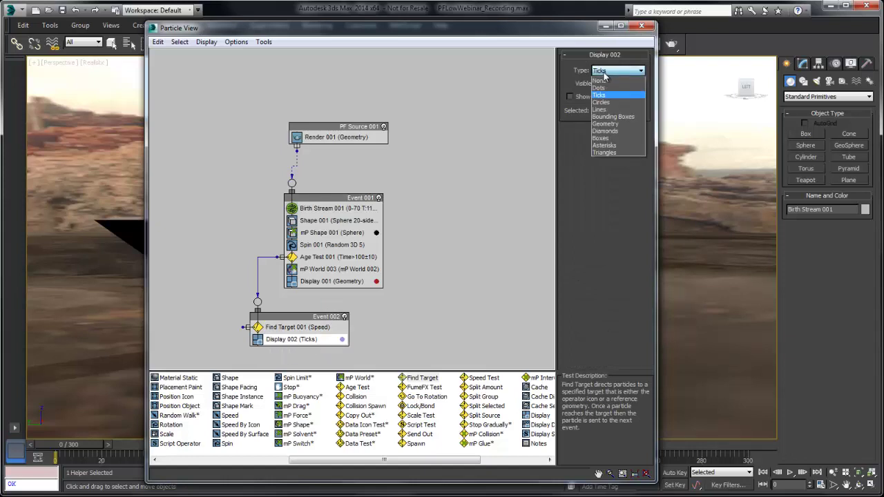
pyautogui.click(605, 126)
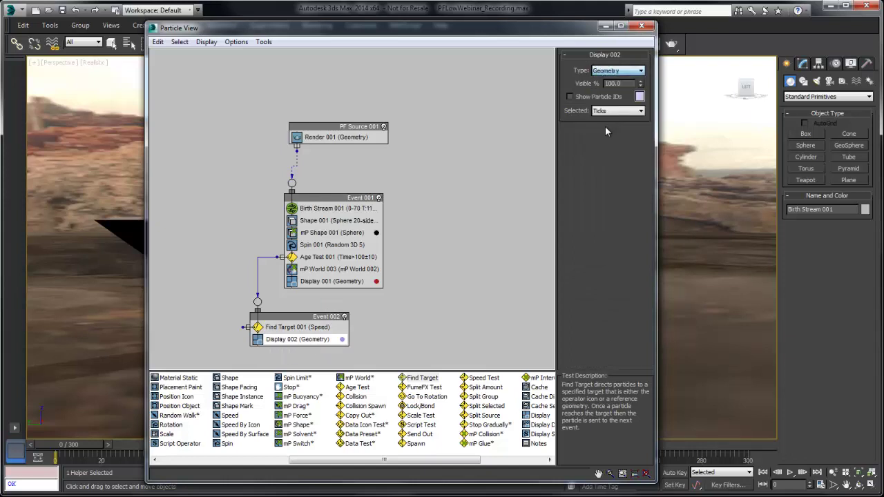
pyautogui.click(345, 283)
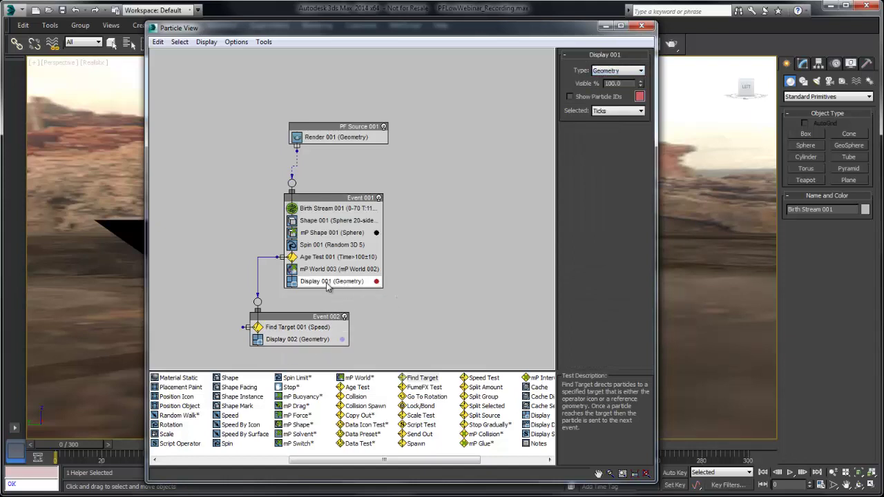
pyautogui.click(300, 341)
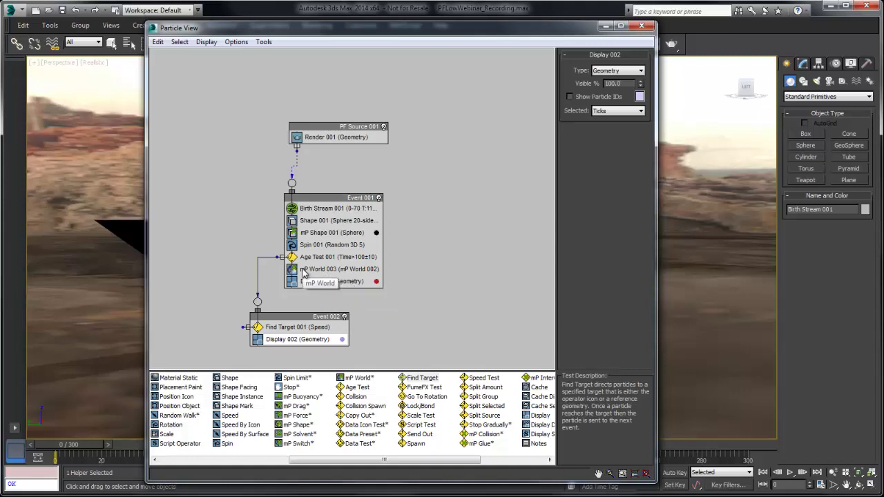
# - Set the Find Target cruise speed to 20', its variation to 5' and its acceleration limit to 20'
pyautogui.click(296, 328)
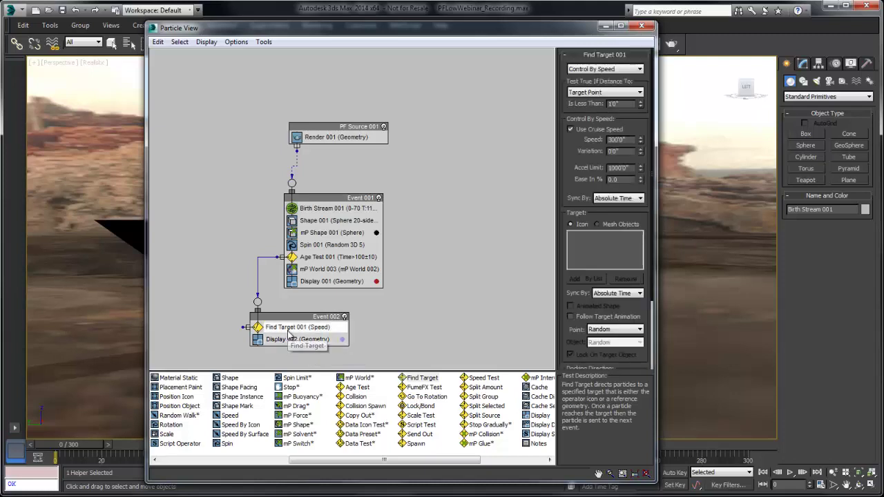
pyautogui.doubleClick(612, 140)
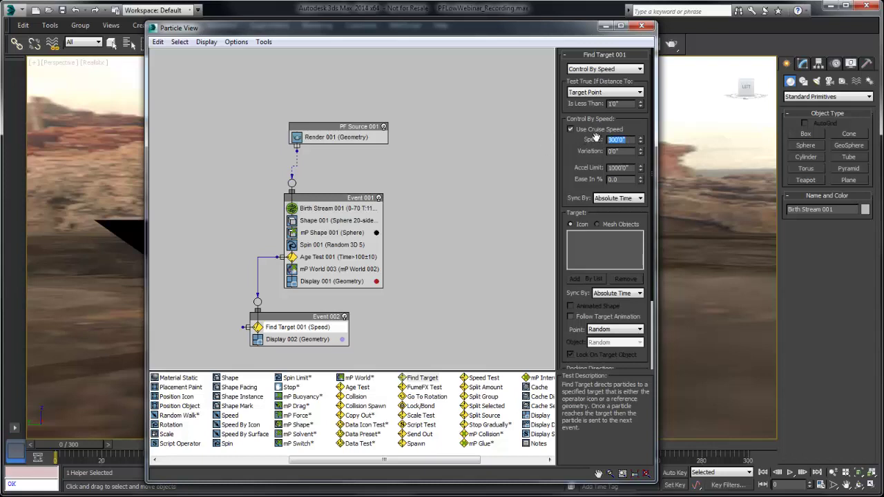
pyautogui.write('20')
pyautogui.press('Return')
pyautogui.doubleClick(617, 151)
pyautogui.doubleClick(621, 168)
pyautogui.write('20')
pyautogui.press('Return')
# - Switch the Find Target test to mesh objects and assign Teapot001 as the target
pyautogui.click(598, 230)
pyautogui.click(597, 224)
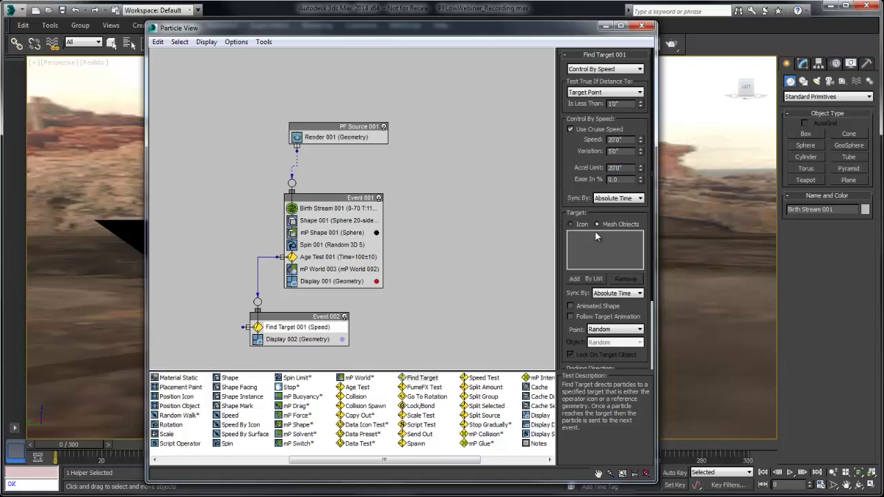
pyautogui.click(594, 278)
pyautogui.click(339, 163)
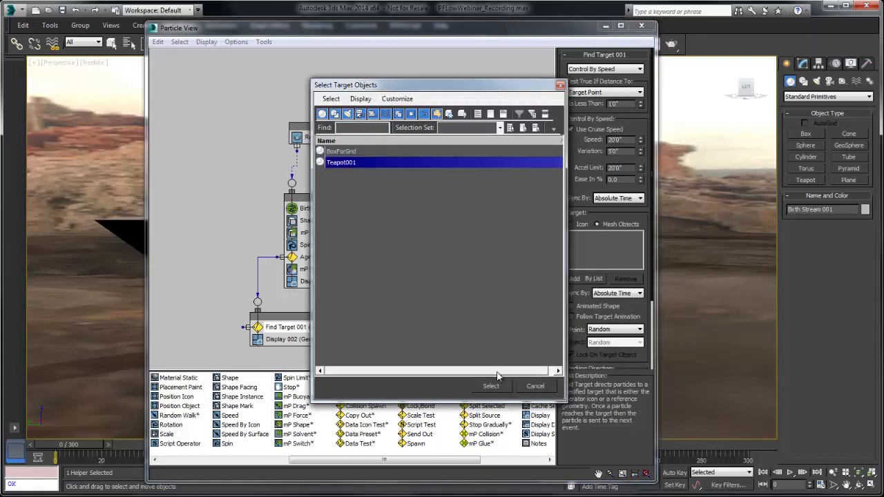
pyautogui.click(492, 386)
pyautogui.click(603, 330)
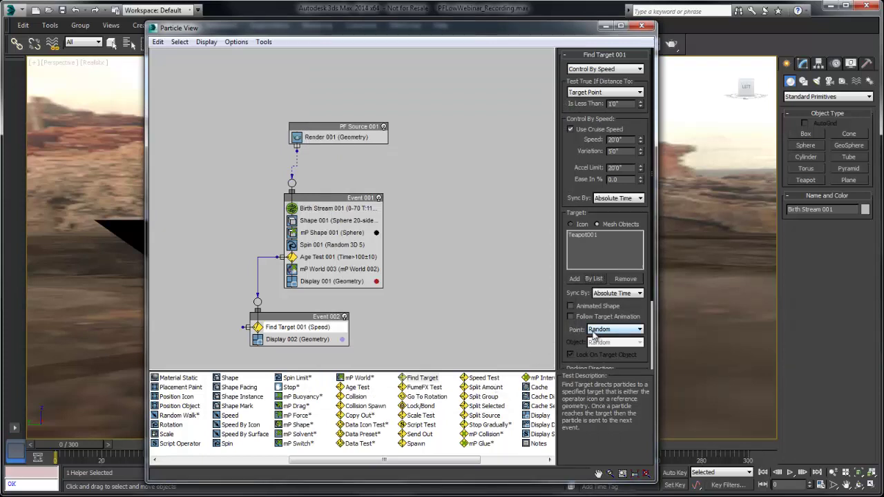
# - Minimize Particle View, play the animation to check the particles with the Find Target event, stop it and return to frame 0
pyautogui.click(604, 26)
pyautogui.click(790, 472)
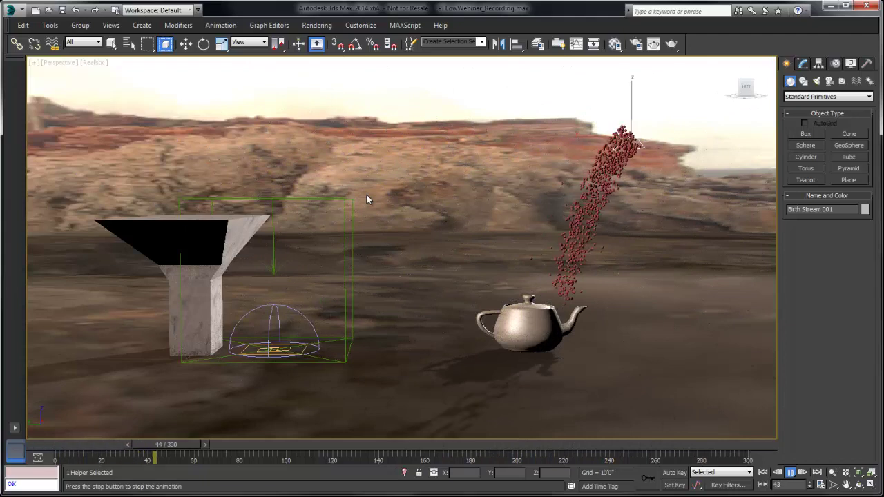
pyautogui.click(777, 473)
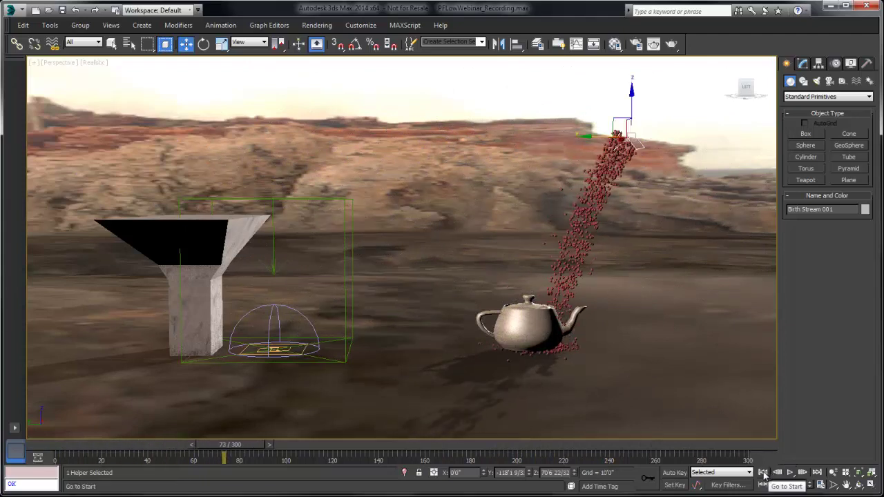
pyautogui.click(763, 473)
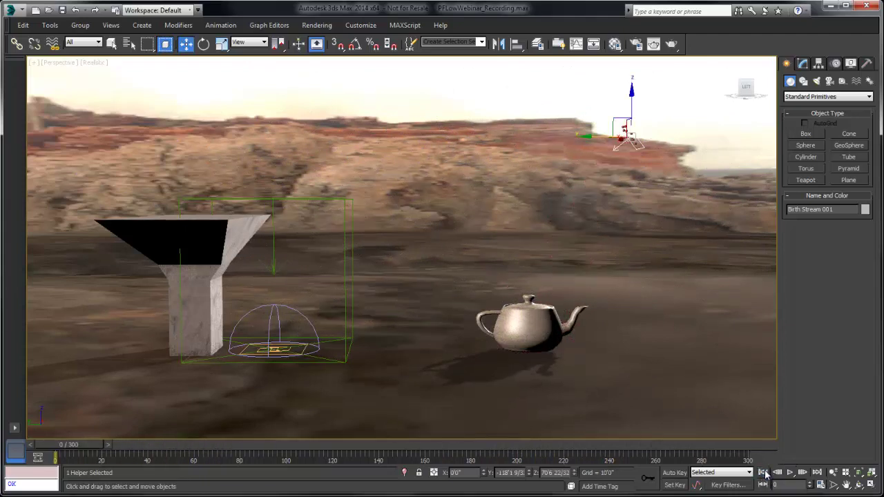
# - Create a Lock/Bond event below Event 002 in Particle View and wire the Find Target output to it
pyautogui.press('6')
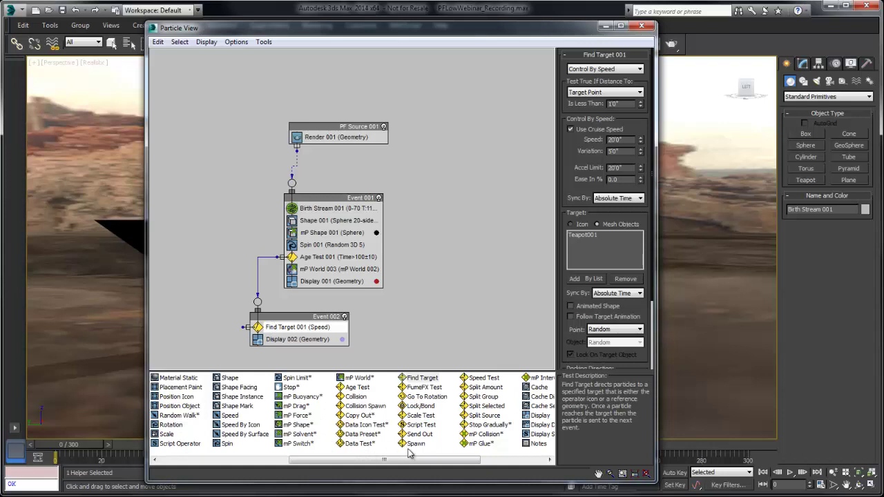
pyautogui.click(419, 407)
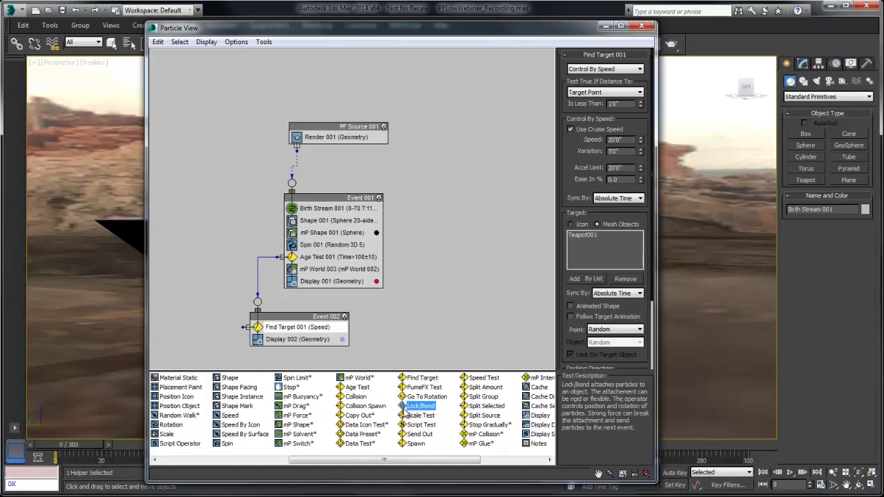
pyautogui.moveTo(407, 414); pyautogui.dragTo(417, 339)
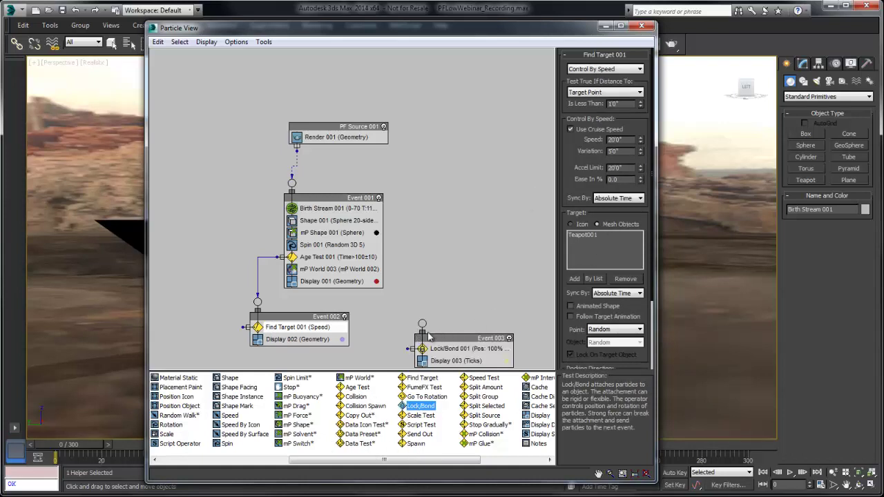
pyautogui.moveTo(418, 323); pyautogui.dragTo(443, 217, button='middle')
pyautogui.moveTo(461, 224); pyautogui.dragTo(242, 298)
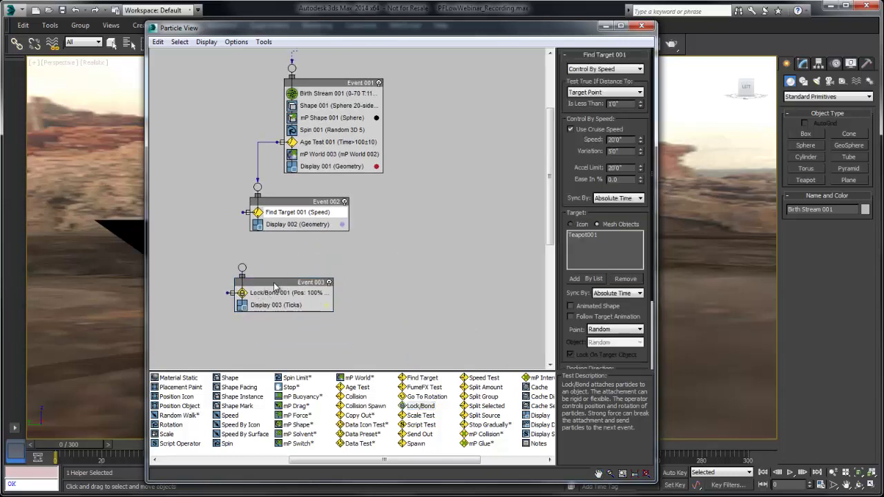
pyautogui.click(274, 285)
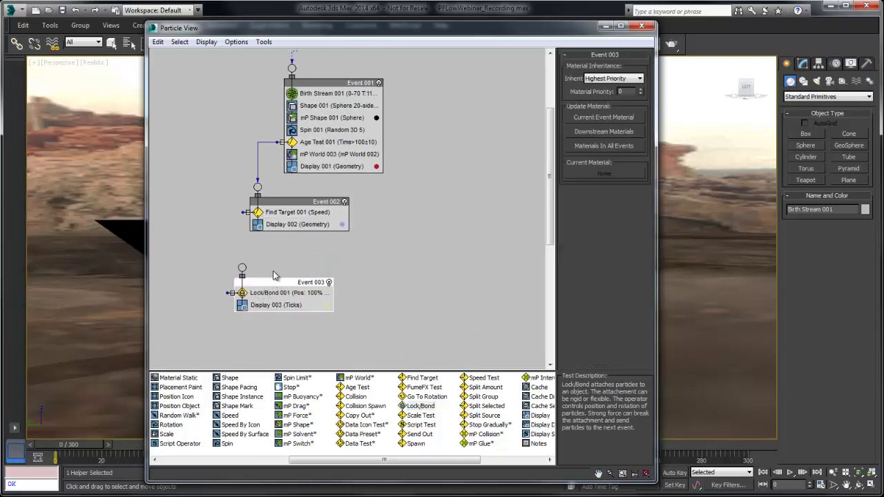
pyautogui.moveTo(247, 212); pyautogui.dragTo(242, 270)
# - Set the display type of the Lock/Bond event to Geometry
pyautogui.click(274, 305)
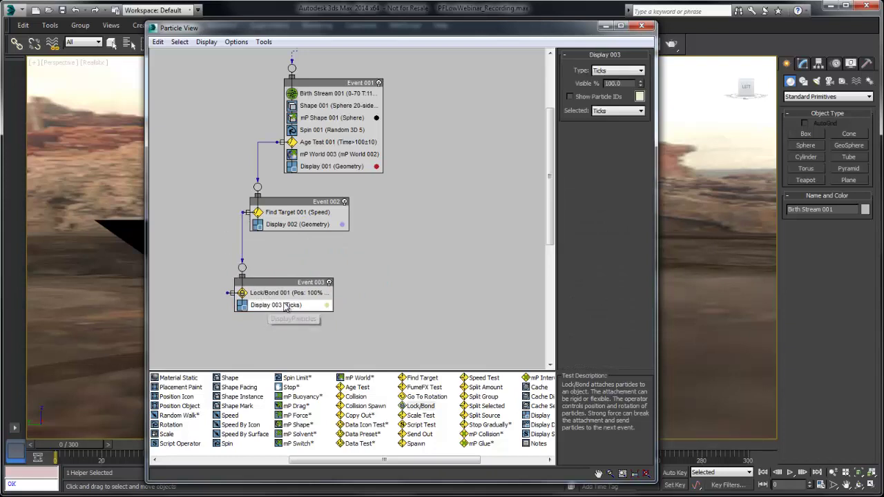
pyautogui.click(604, 72)
pyautogui.click(605, 124)
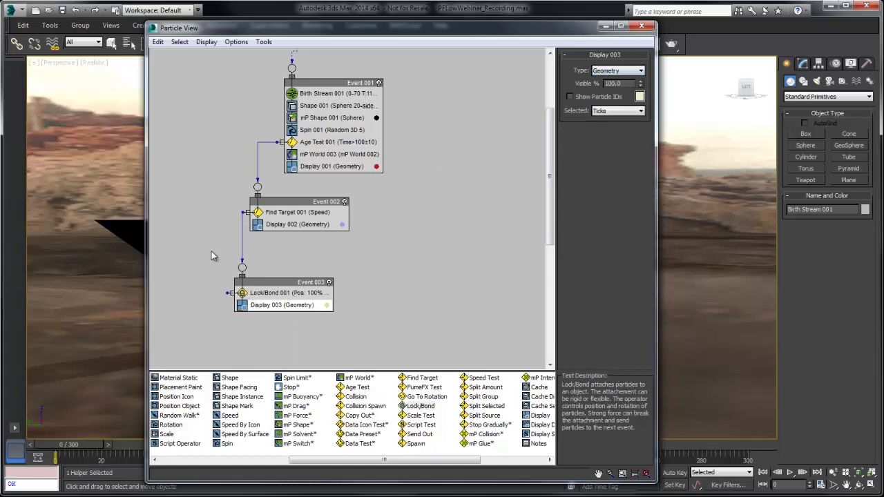
# - Lock the Lock/Bond test to the surface of Teapot001 with Animated Surface, Snap To Surface and Restrict To Surface enabled
pyautogui.click(272, 294)
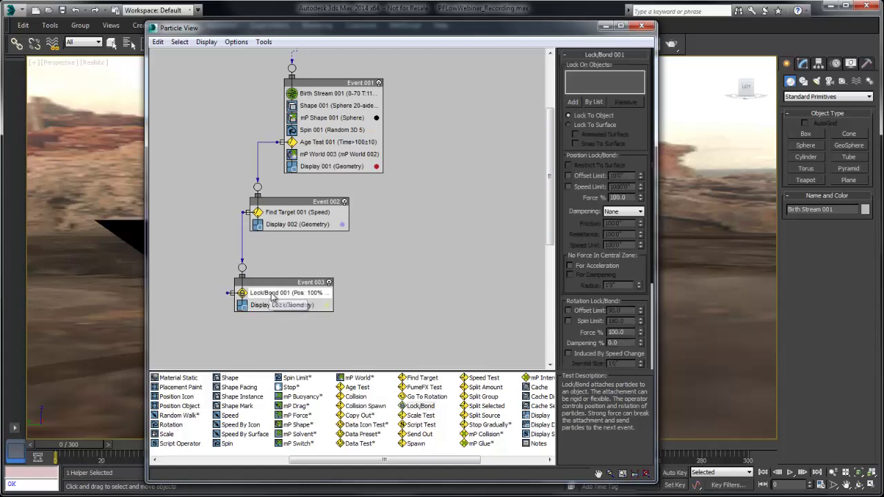
pyautogui.click(595, 102)
pyautogui.click(360, 163)
pyautogui.click(492, 385)
pyautogui.click(581, 126)
pyautogui.click(580, 143)
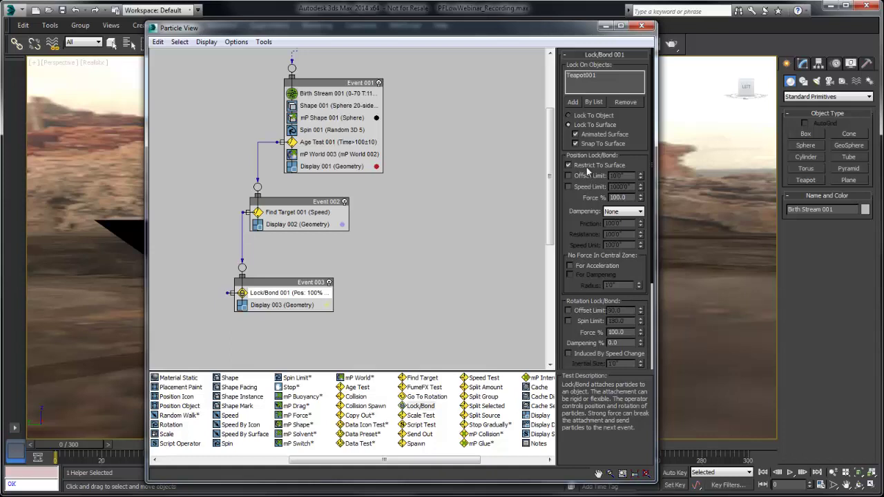
# - Minimize Particle View, play the animation to check the spheres bonding to the teapot, stop it and return to frame 0
pyautogui.click(604, 26)
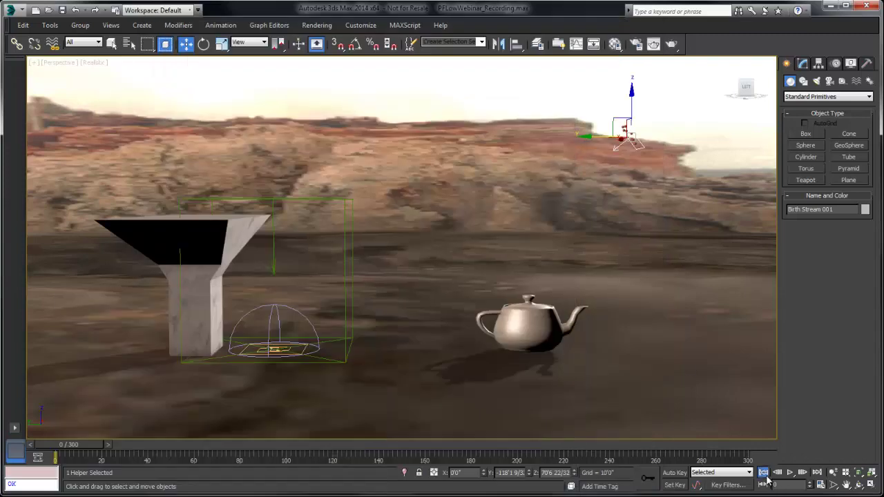
pyautogui.click(790, 473)
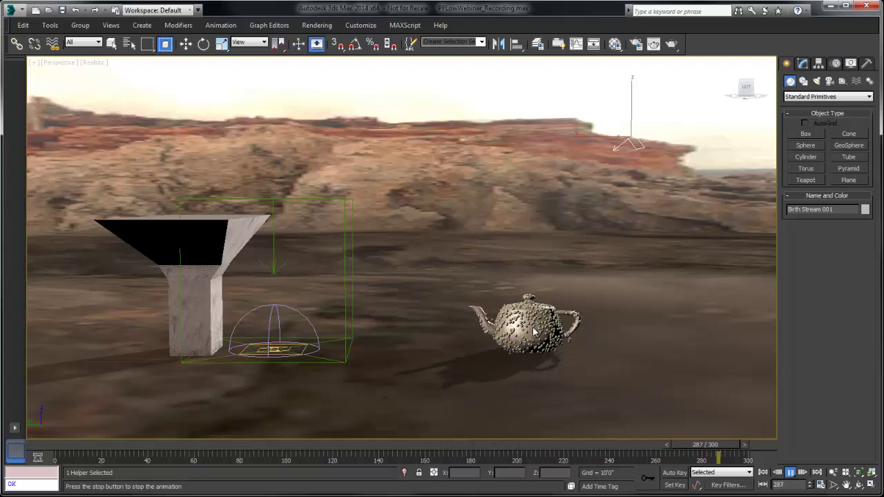
pyautogui.click(791, 473)
pyautogui.click(762, 472)
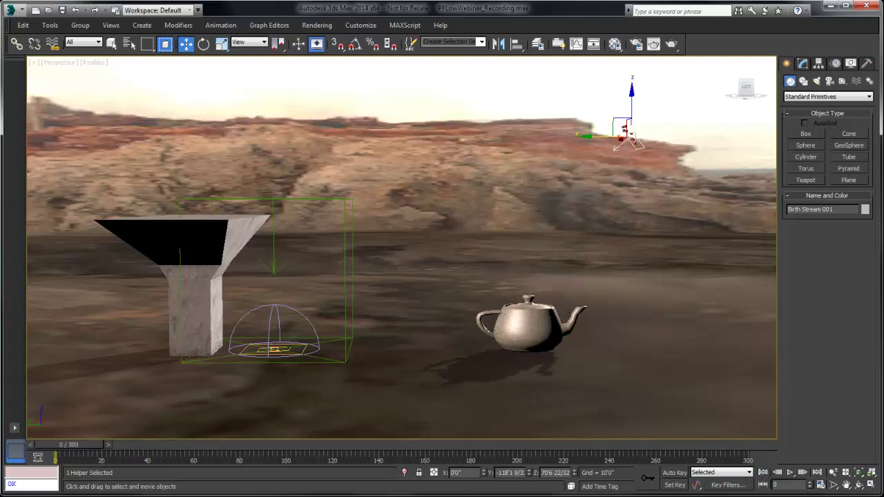
# - Hide the teapot in the viewport
pyautogui.hotkey('ctrl', 'z')
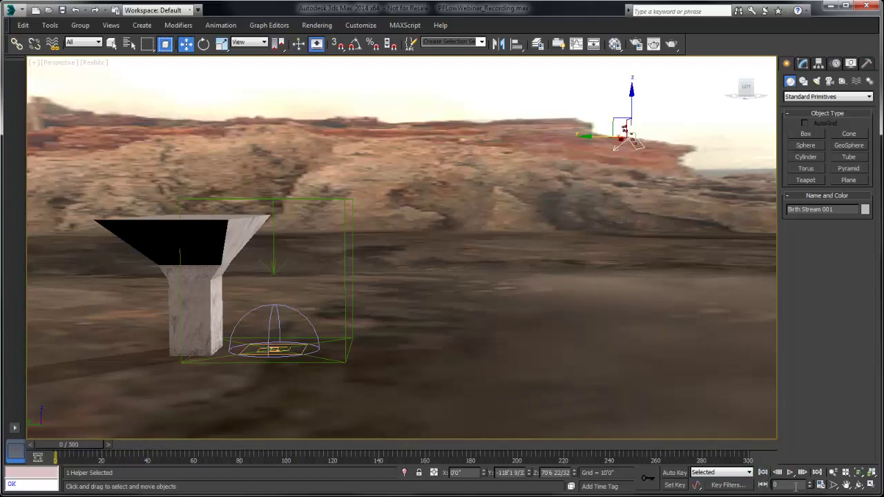
# - Play the animation to check the bonded spheres with the teapot hidden, and return to frame 0
pyautogui.click(790, 473)
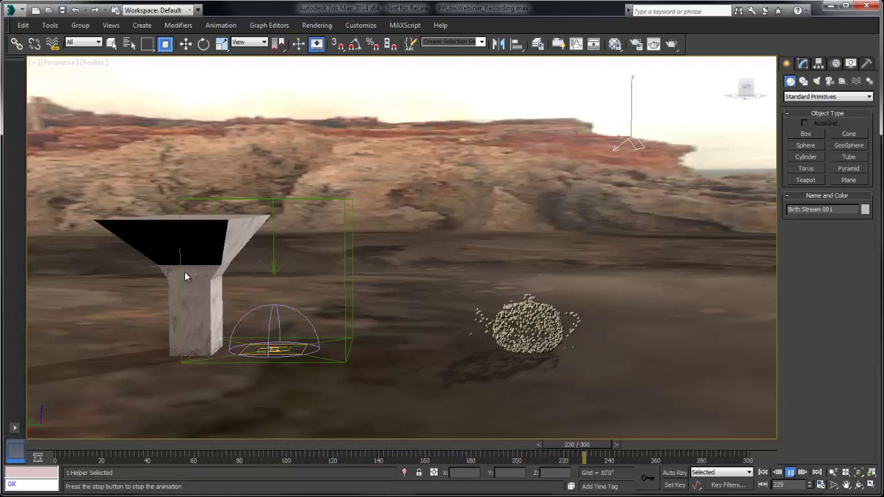
pyautogui.click(792, 472)
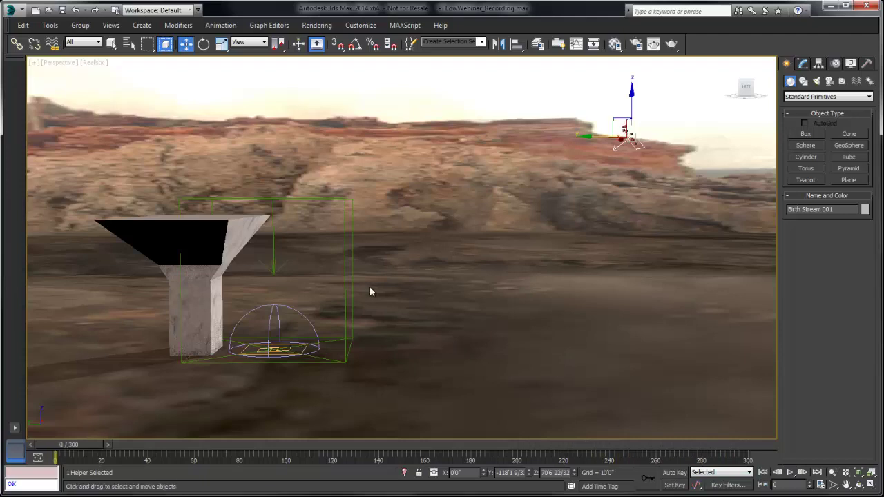
# - Add an Age Test below the Lock/Bond test, set to Absolute Age with test value 200 and variation 10
pyautogui.press('6')
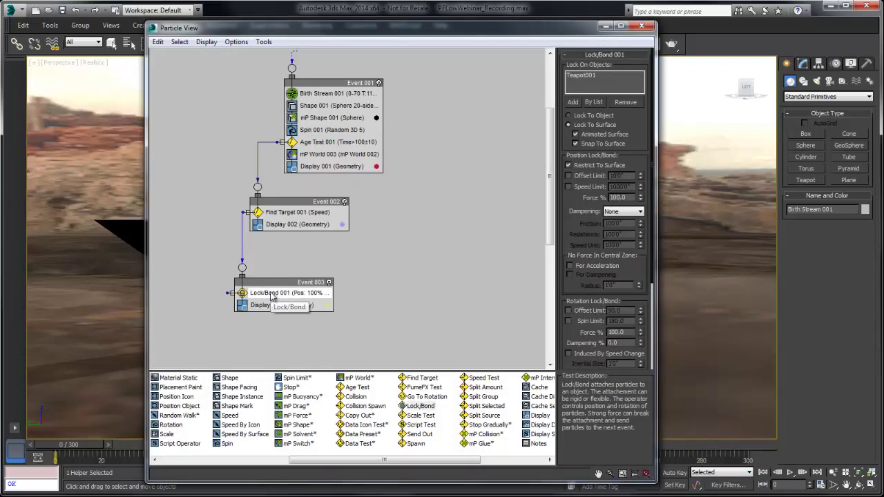
pyautogui.moveTo(354, 391); pyautogui.dragTo(282, 307)
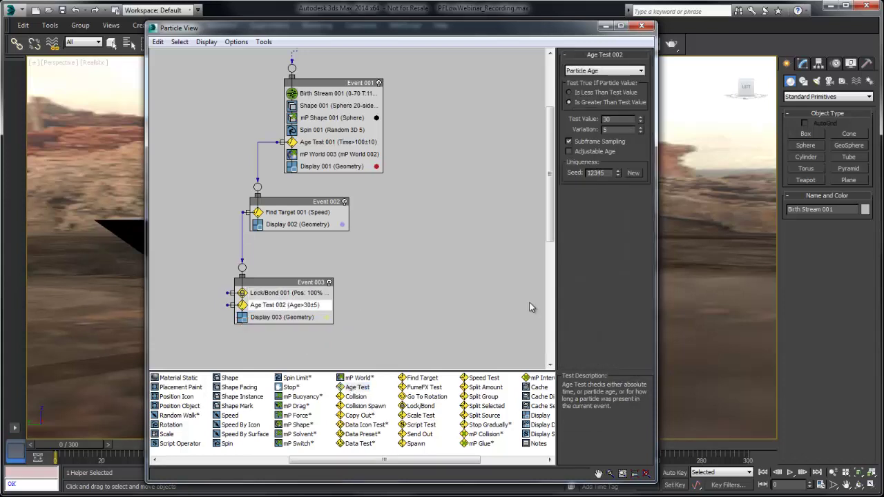
pyautogui.click(604, 71)
pyautogui.click(587, 81)
pyautogui.click(613, 120)
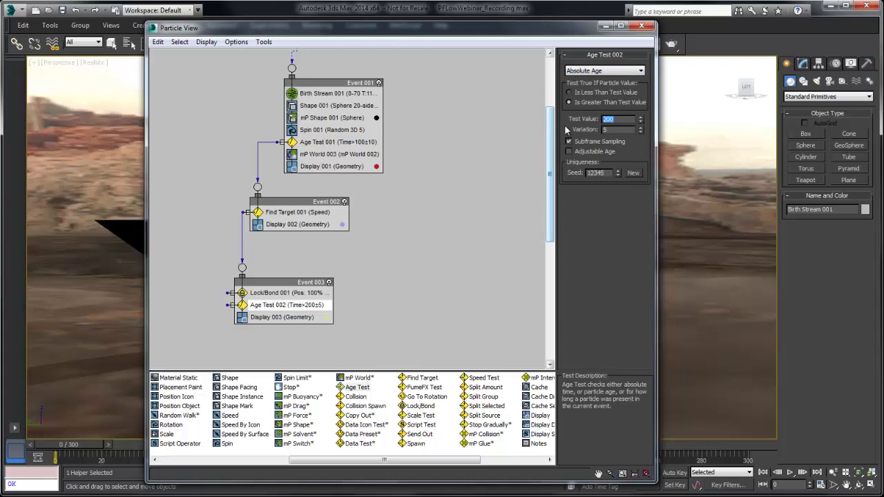
pyautogui.press('Tab')
pyautogui.write('10')
pyautogui.press('Return')
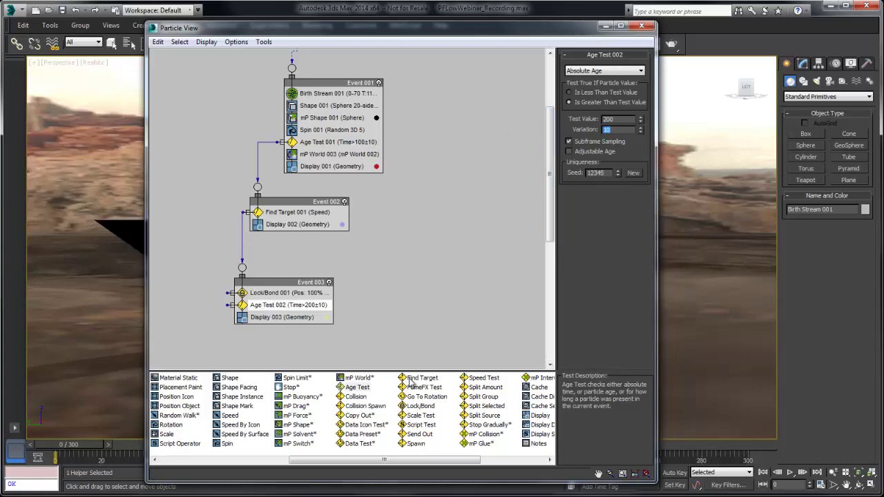
# - Add a Find Target test as a new event, wire the Lock/Bond event's Age Test to it, and display its particles as Geometry
pyautogui.moveTo(411, 382); pyautogui.dragTo(238, 349)
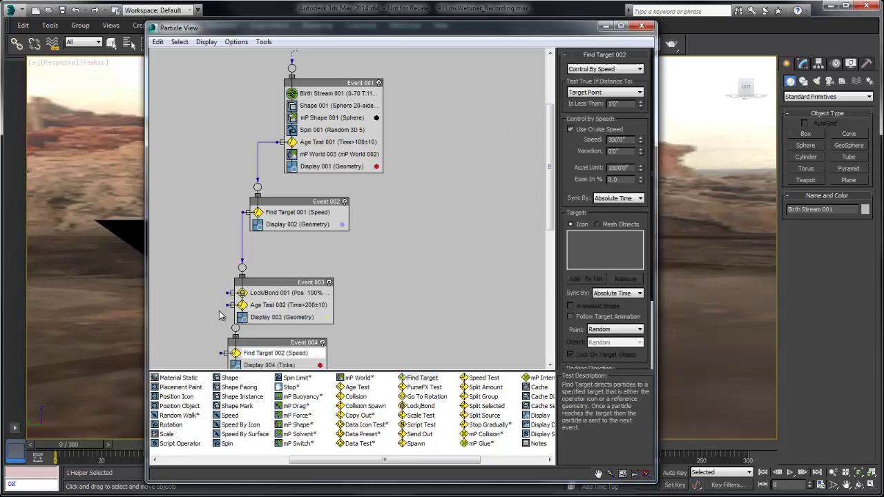
pyautogui.moveTo(230, 305); pyautogui.dragTo(236, 328)
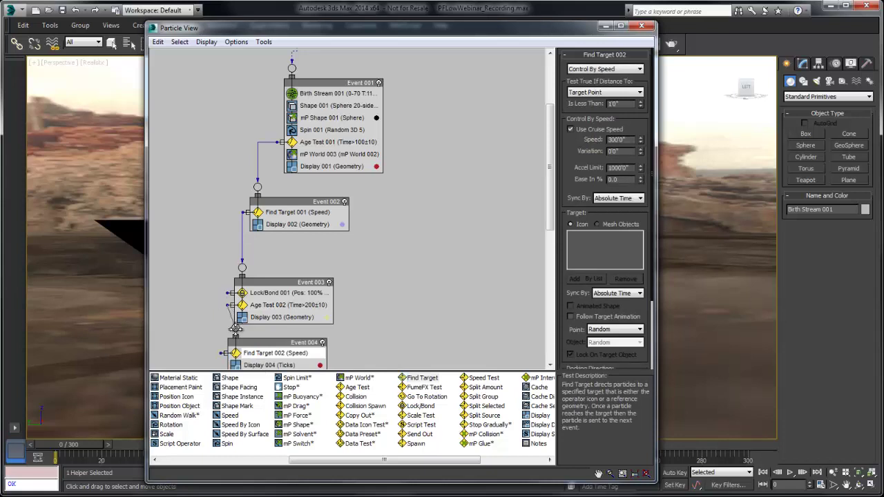
pyautogui.click(268, 364)
pyautogui.click(617, 70)
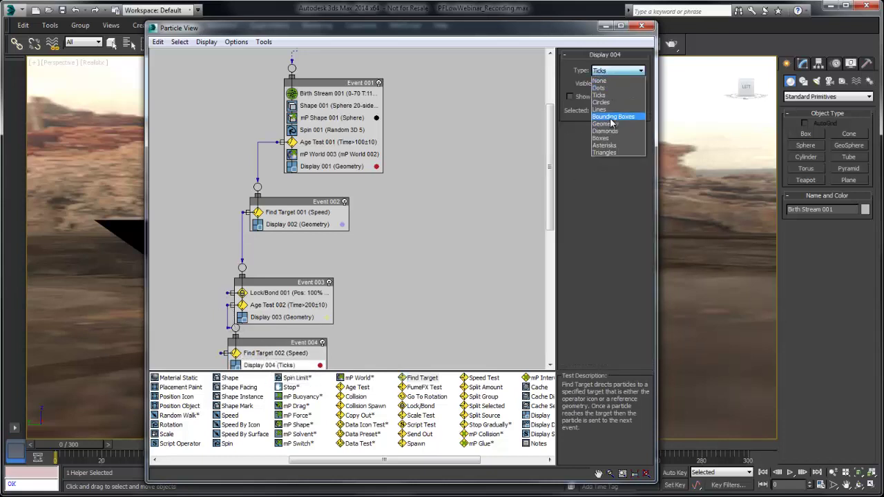
pyautogui.click(611, 123)
pyautogui.moveTo(441, 231); pyautogui.dragTo(442, 164, button='middle')
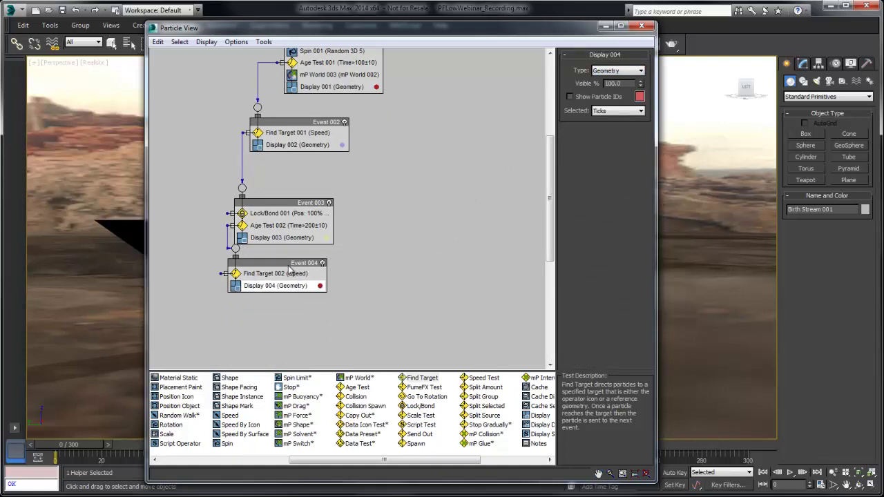
pyautogui.moveTo(290, 272); pyautogui.dragTo(275, 277)
# - Set the new Find Target test's speed to 100'0" with 10'0" variation and its target point to Closest Surface
pyautogui.click(258, 279)
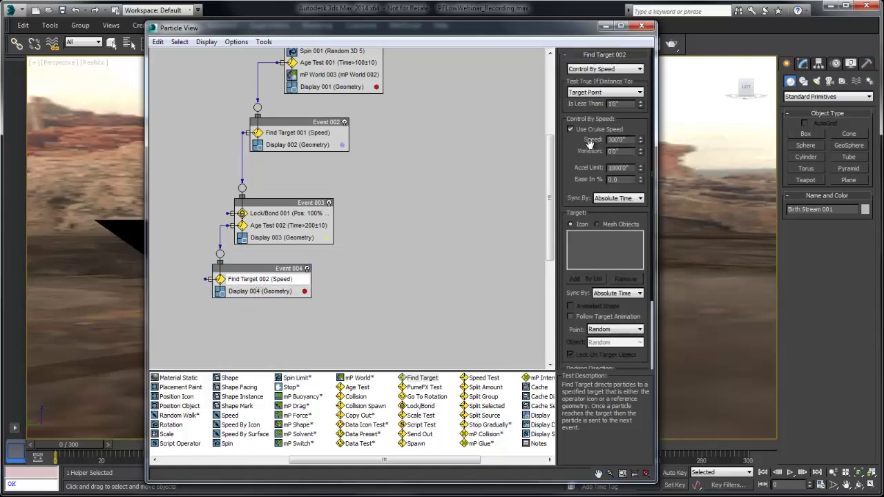
pyautogui.doubleClick(621, 140)
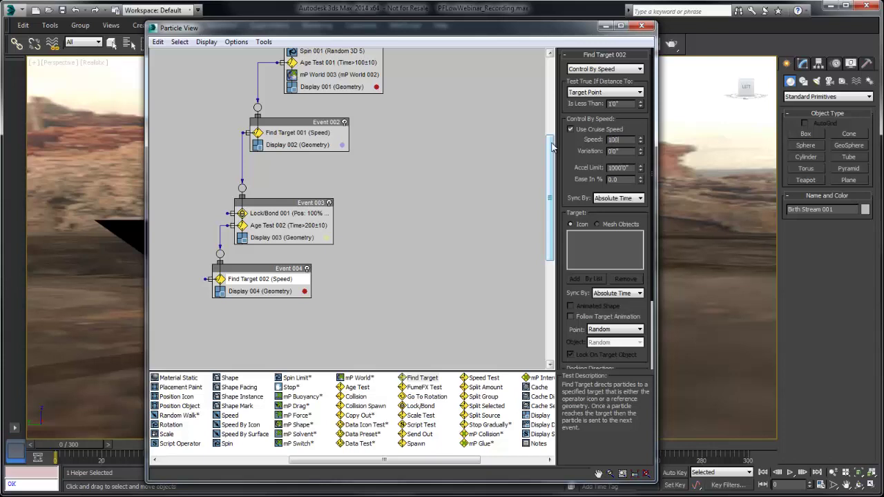
pyautogui.press('Tab')
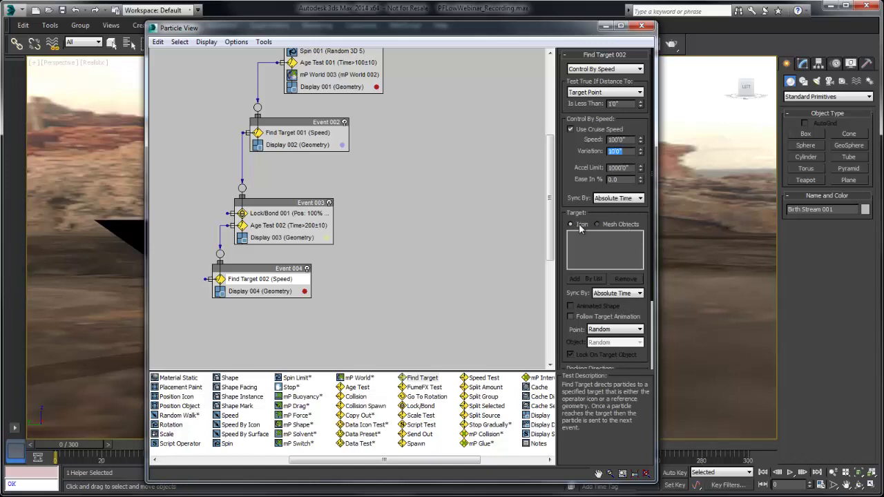
pyautogui.click(595, 332)
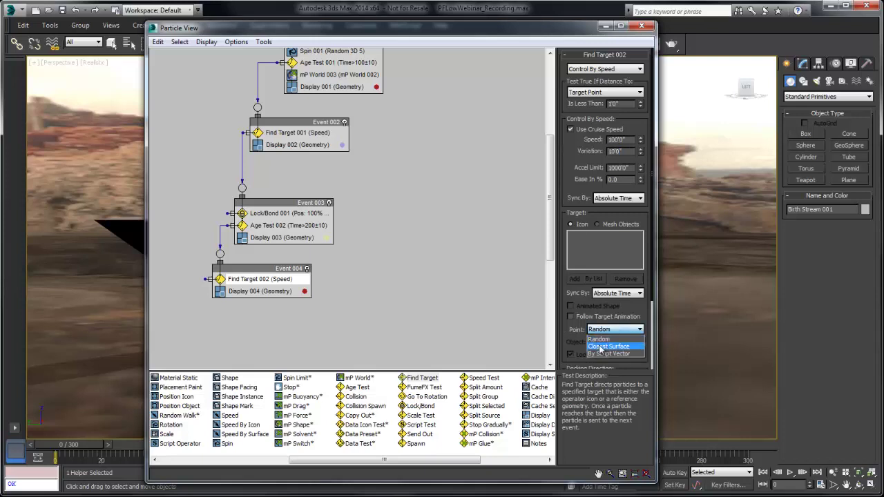
pyautogui.click(598, 344)
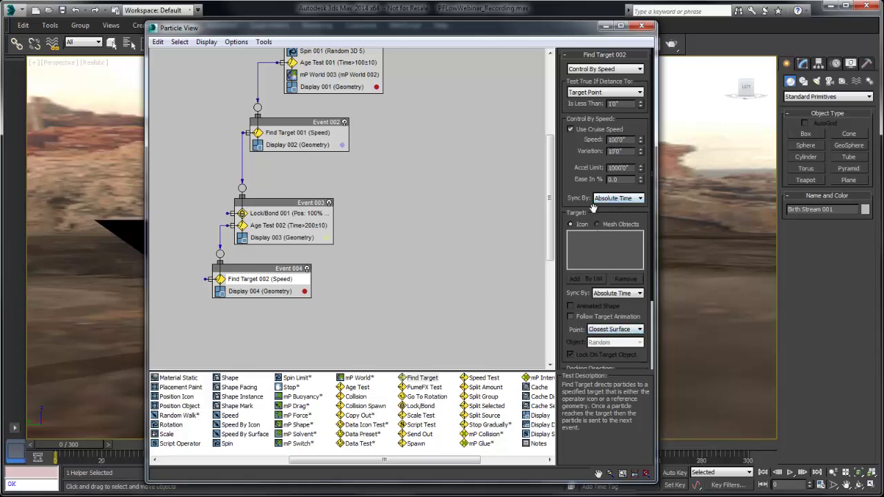
# - Move the Find Target 002 icon from the origin past the funnel column and above the ground, to about Y 67'7", Z 27'8"
pyautogui.click(642, 25)
pyautogui.click(296, 310)
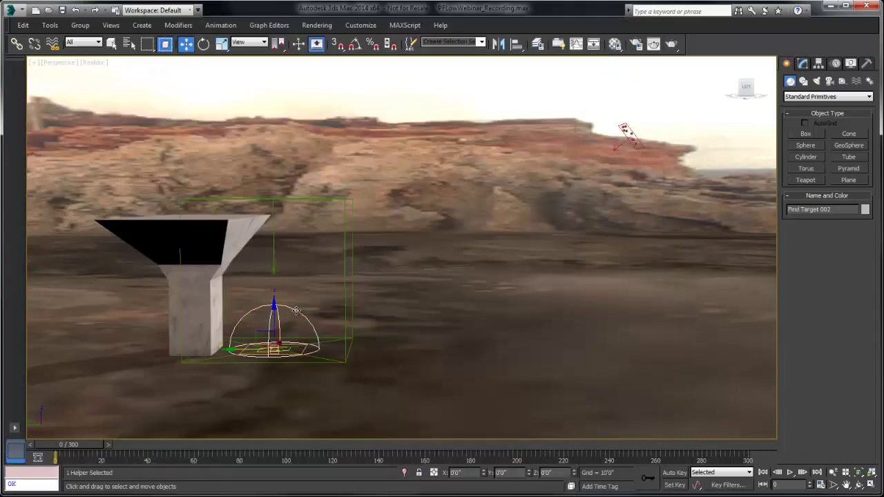
pyautogui.moveTo(265, 341)
pyautogui.keyDown('shift'); pyautogui.mouseDown()
pyautogui.moveTo(118, 254)
pyautogui.moveTo(63, 254)
pyautogui.mouseUp(); pyautogui.keyUp('shift')
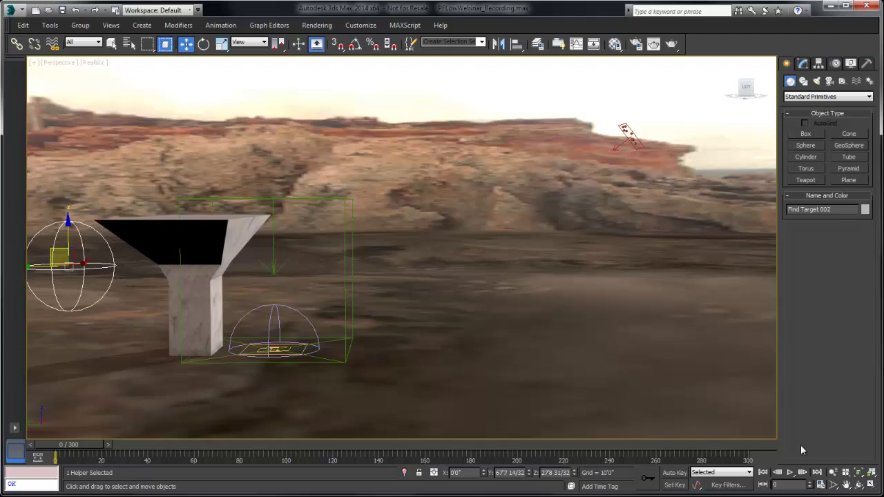
# - Play the animation to check the spheres leaving the teapot shape for the second target, and return to frame 0
pyautogui.click(789, 472)
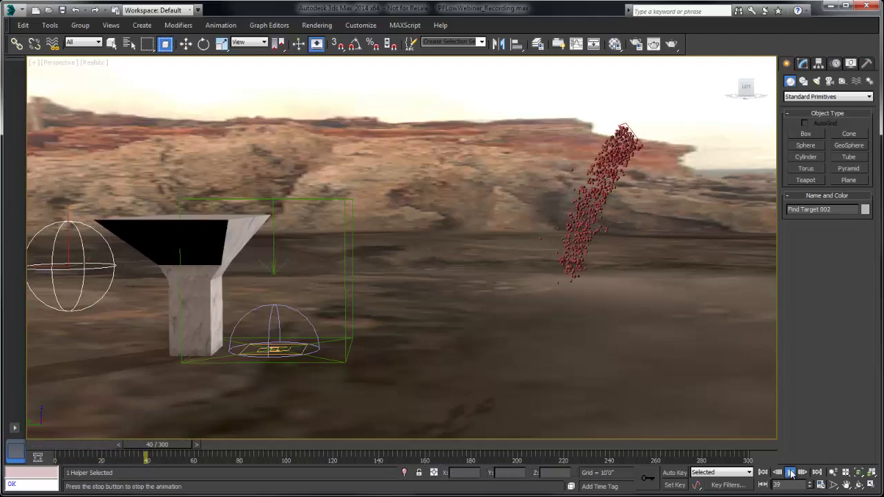
pyautogui.click(762, 472)
pyautogui.press('6')
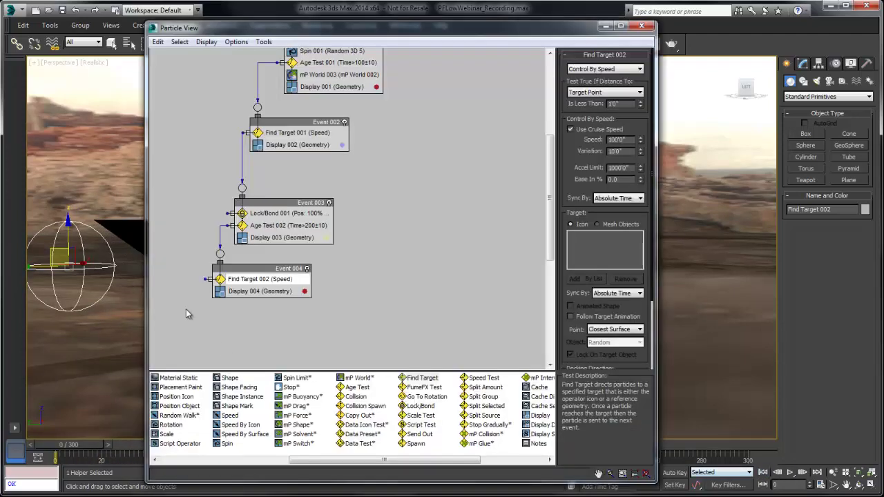
pyautogui.click(642, 26)
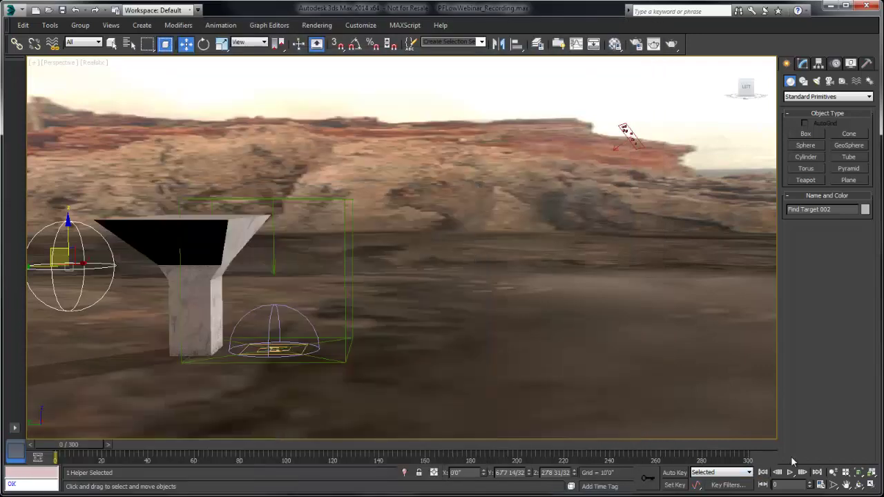
pyautogui.click(789, 472)
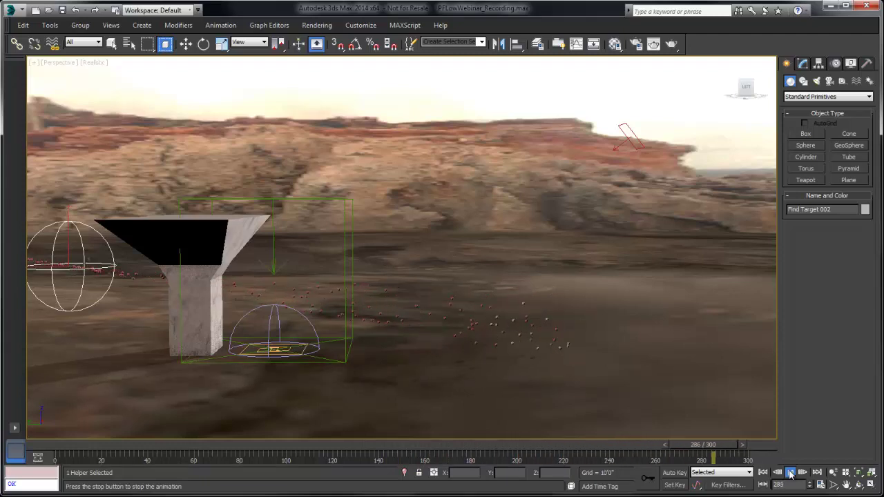
pyautogui.click(790, 473)
pyautogui.press('w')
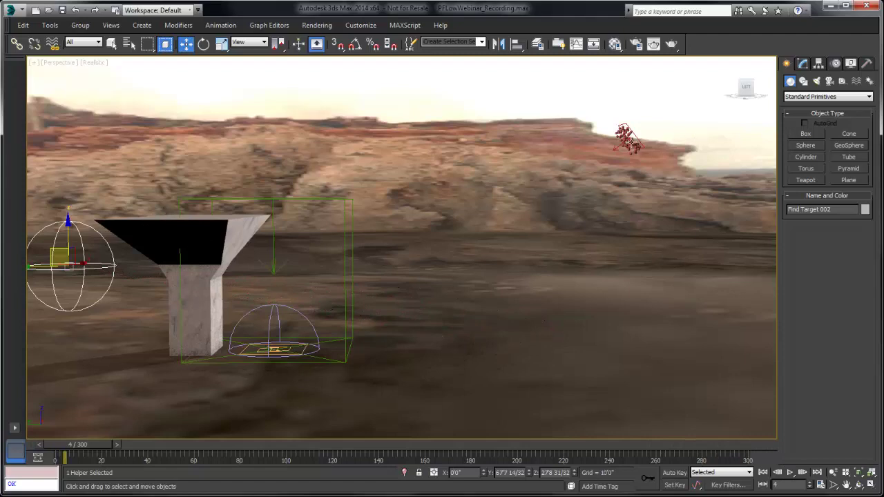
pyautogui.click(763, 473)
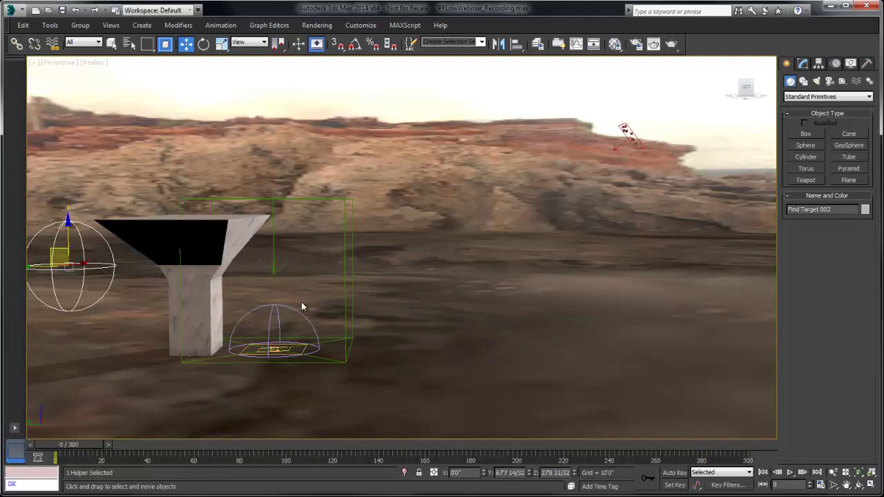
# - Add an mParticles Flow to the empty area beside the existing particle system in Particle View
pyautogui.press('6')
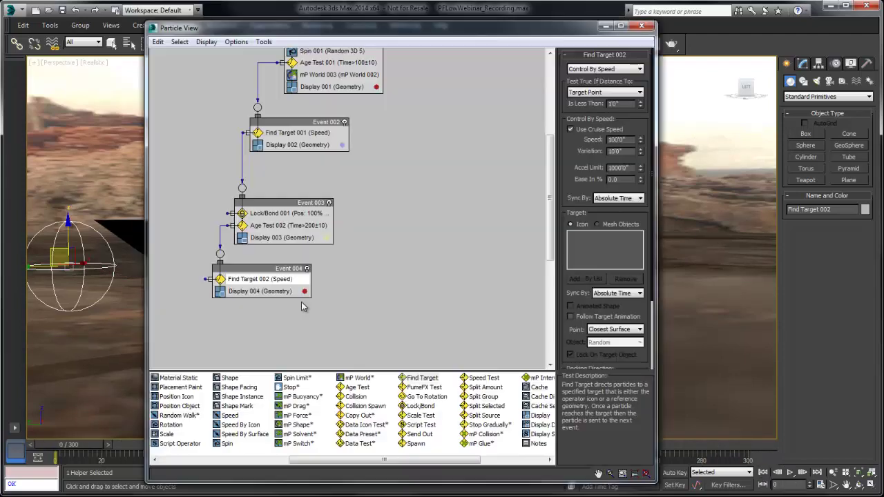
pyautogui.moveTo(547, 187); pyautogui.dragTo(550, 56)
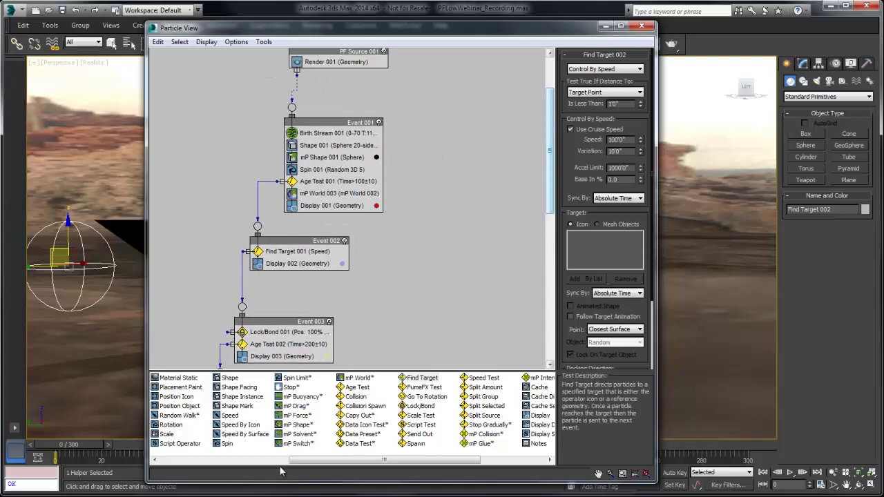
pyautogui.moveTo(306, 460); pyautogui.dragTo(189, 460)
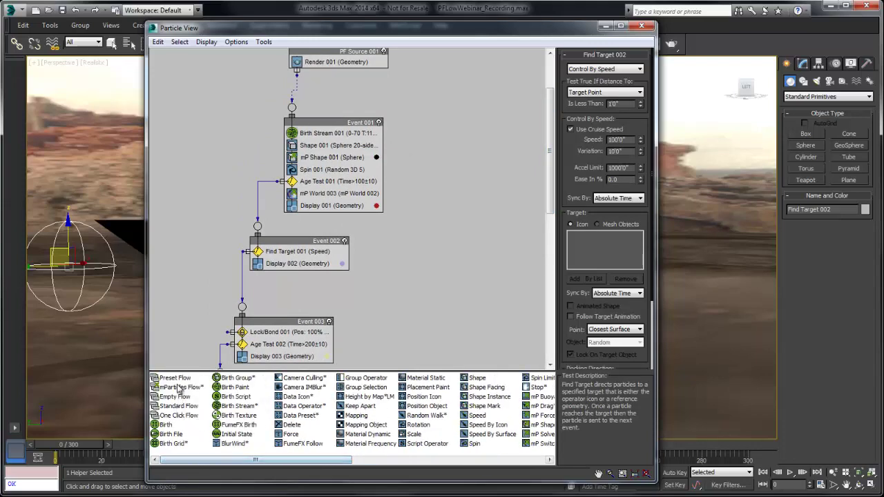
pyautogui.moveTo(178, 388); pyautogui.dragTo(526, 115)
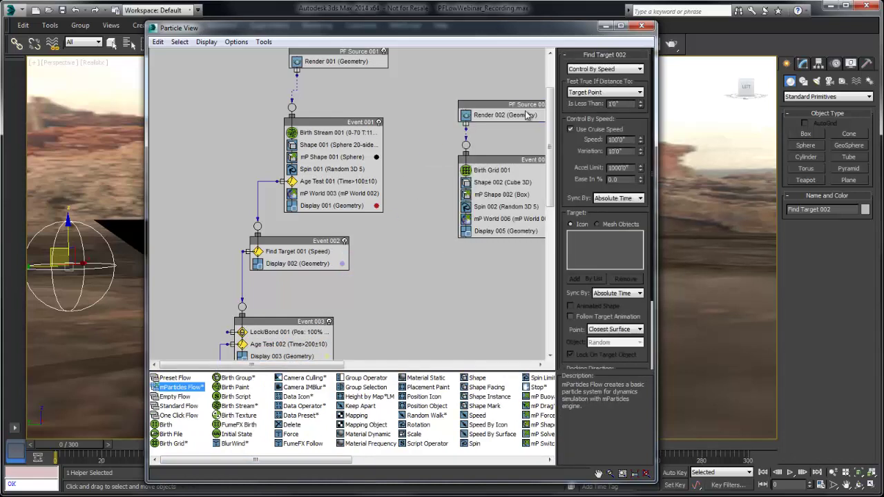
pyautogui.scroll(2, 511, 152)
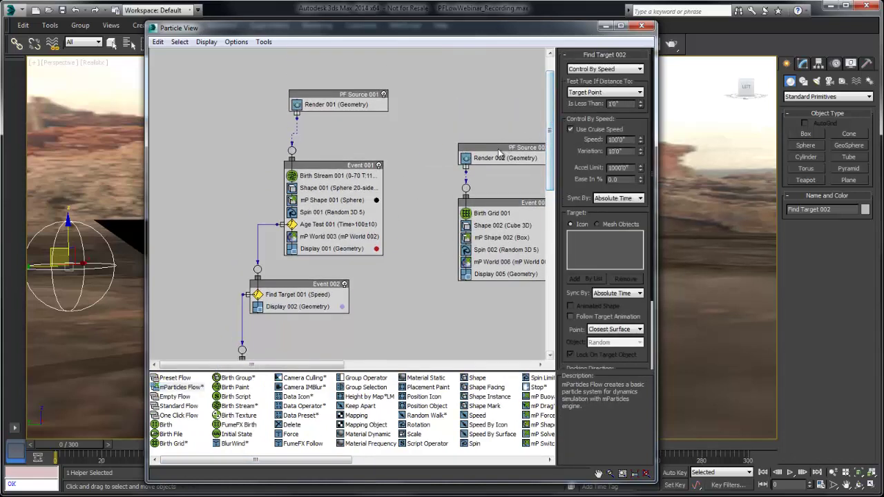
# - Wire the new Birth Grid event to PF Source 001, delete the redundant PF Source 002, and place the event beside Event 001
pyautogui.moveTo(508, 146); pyautogui.dragTo(517, 121)
pyautogui.moveTo(466, 188); pyautogui.dragTo(296, 117)
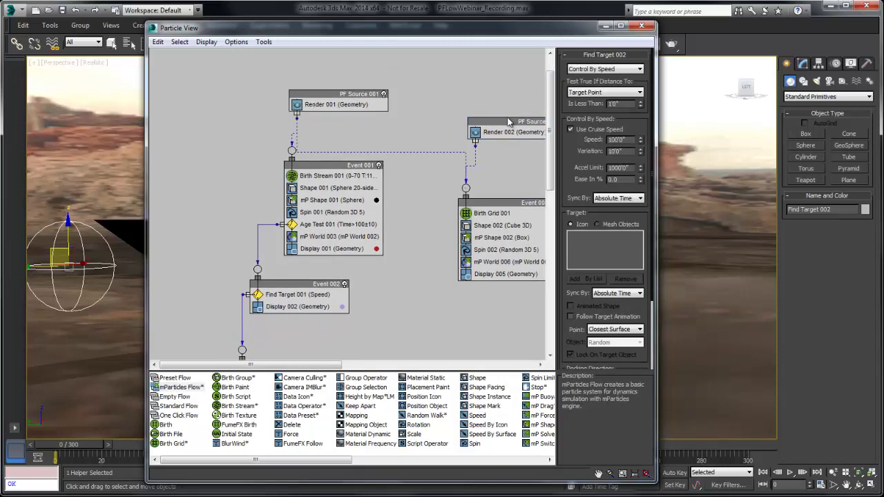
pyautogui.click(508, 121)
pyautogui.press('Delete')
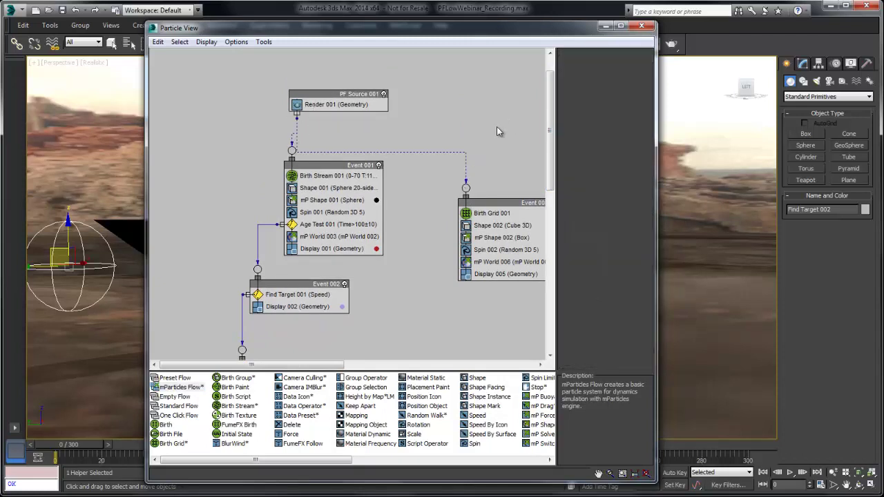
pyautogui.moveTo(484, 203); pyautogui.dragTo(466, 185)
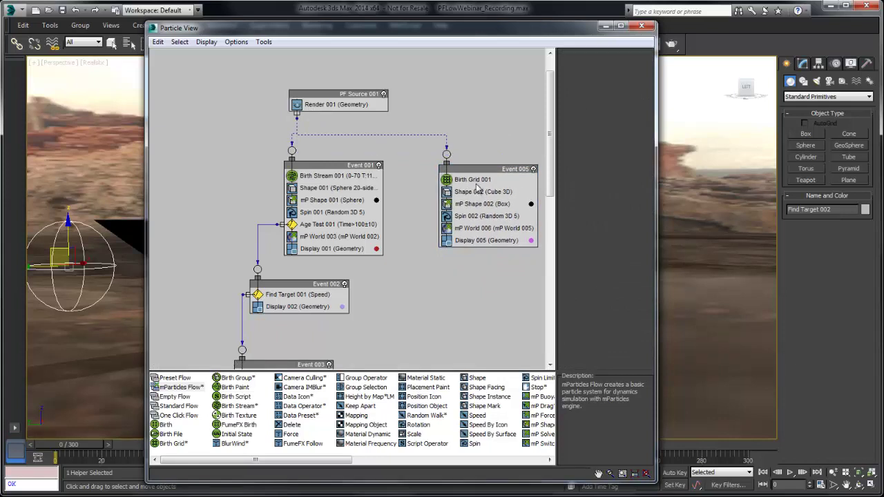
# - Review the Birth Grid event's operators and delete its Spin operator
pyautogui.click(475, 180)
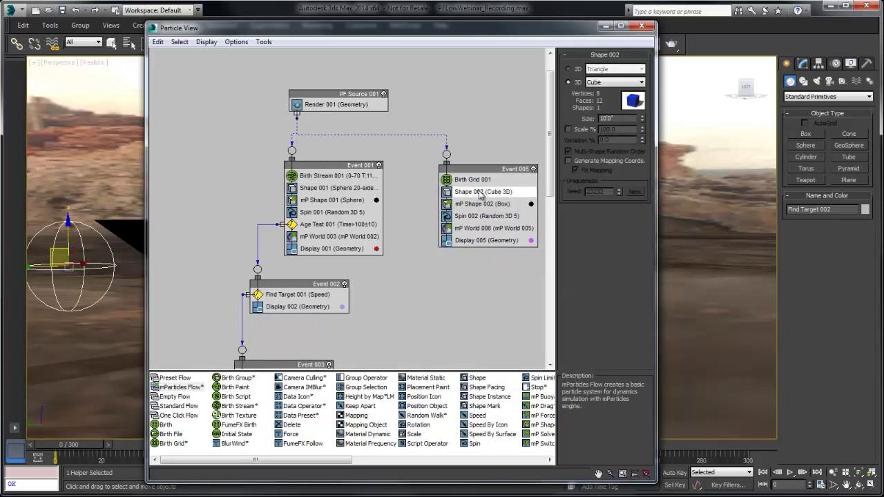
pyautogui.click(487, 204)
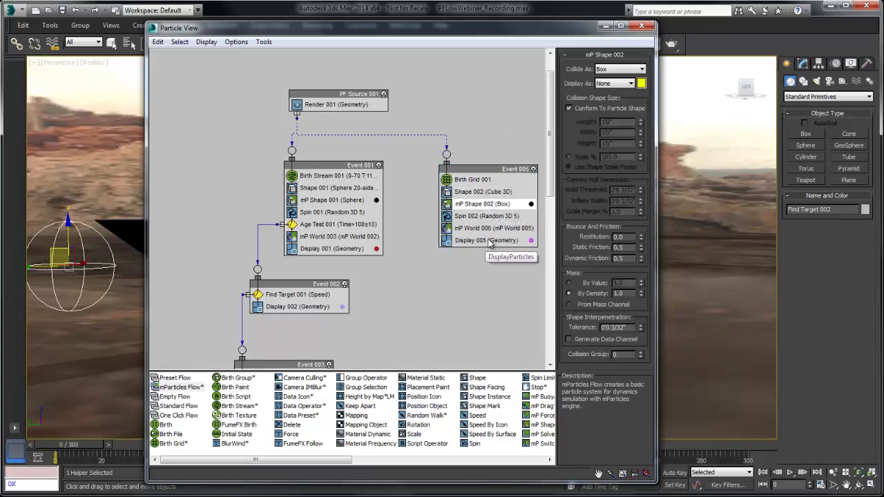
pyautogui.click(478, 216)
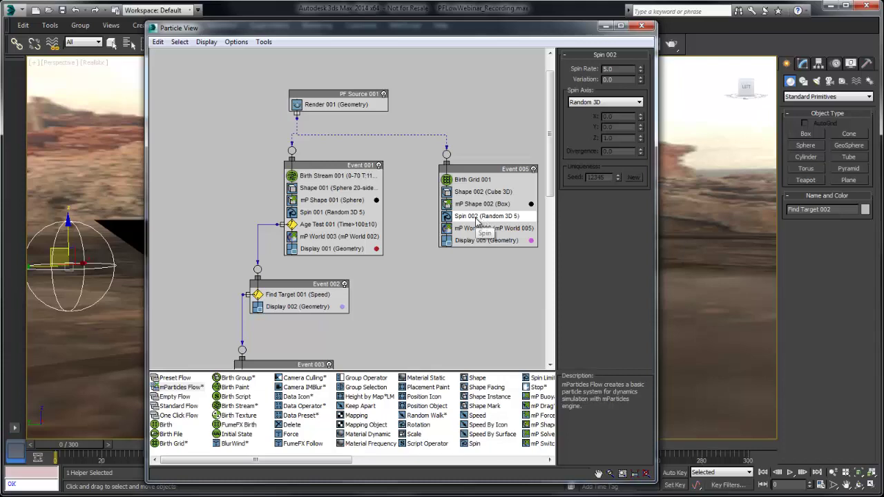
pyautogui.rightClick(477, 220)
pyautogui.click(502, 348)
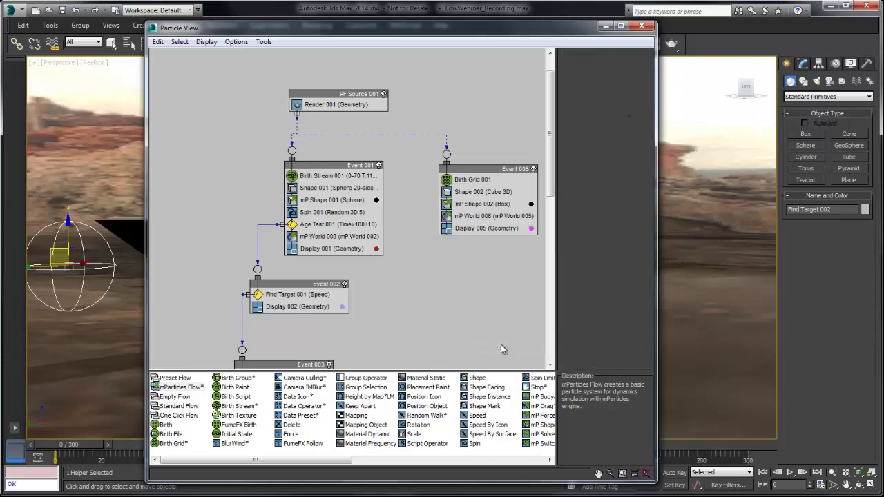
# - Play the animation to check how the grid cubes fall alongside the sphere stream, and return to frame 0
pyautogui.click(606, 25)
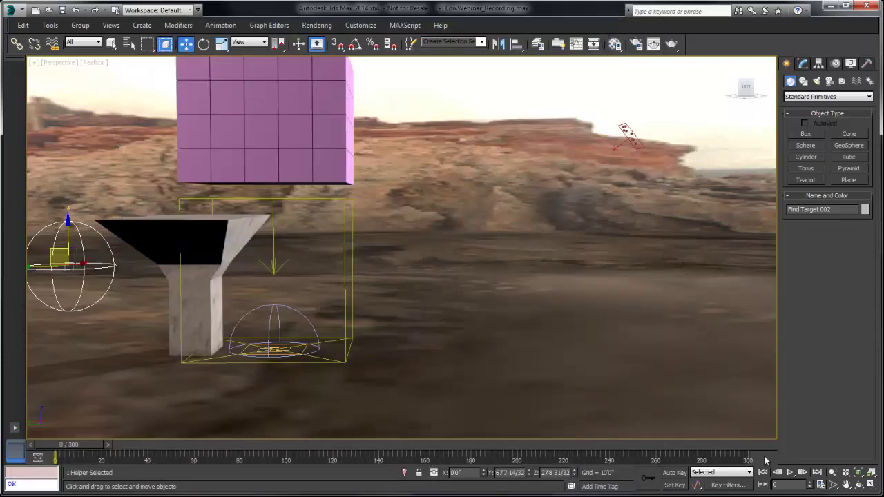
pyautogui.click(790, 472)
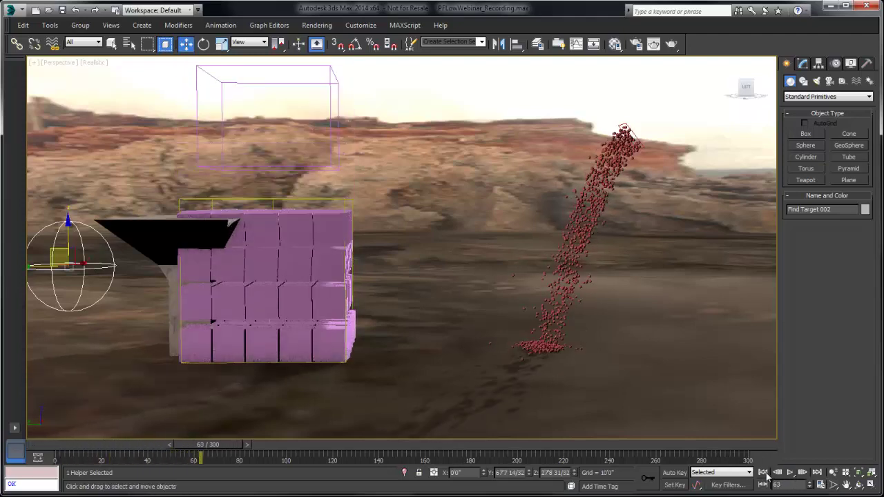
pyautogui.click(792, 473)
pyautogui.press('w')
# - Compare the mP World operators of both birth events in Particle View and delete the one in Event 005
pyautogui.press('6')
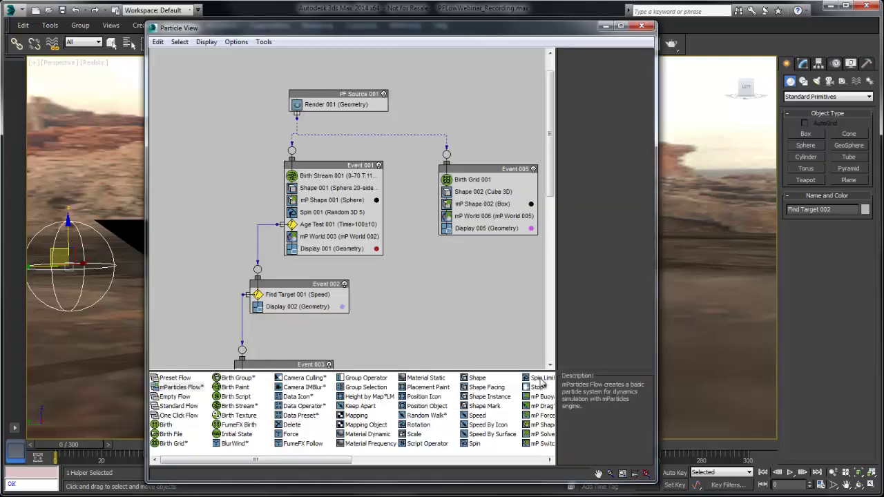
pyautogui.click(492, 217)
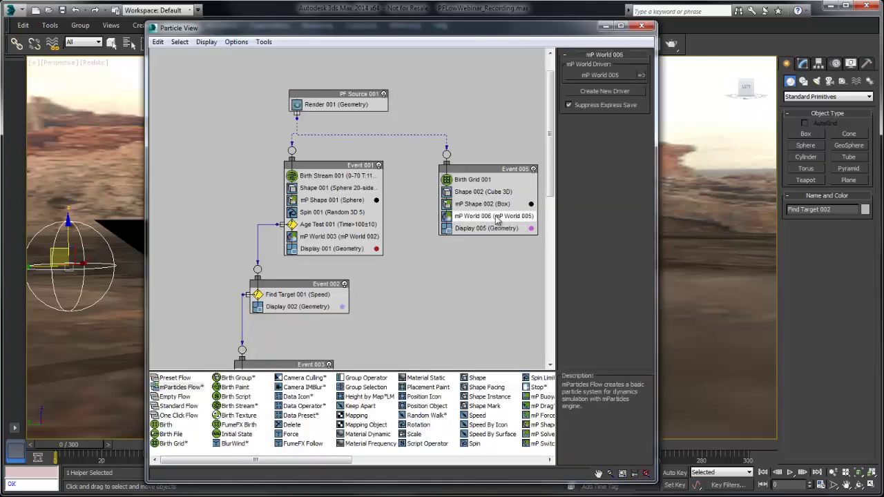
pyautogui.click(332, 236)
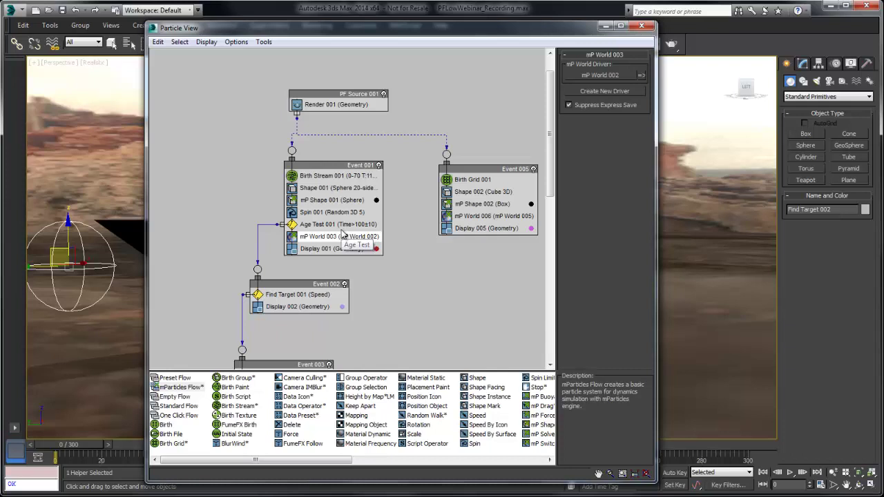
pyautogui.rightClick(463, 216)
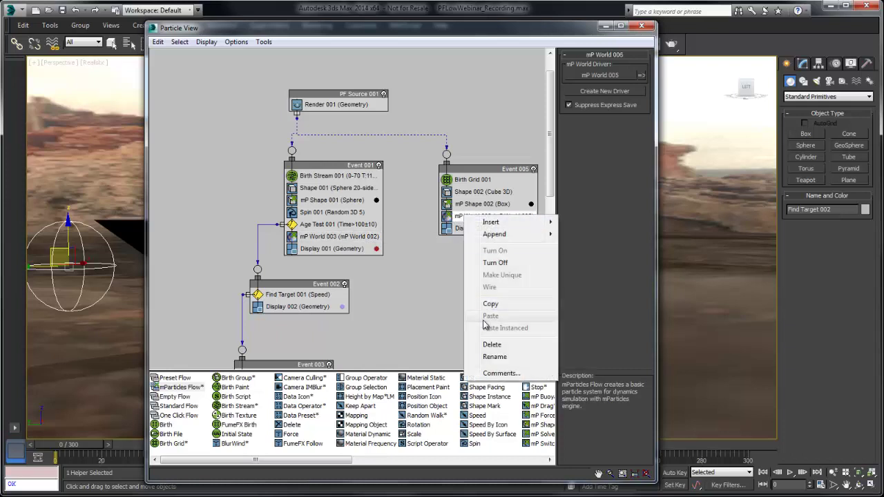
pyautogui.click(492, 344)
# - Copy mP World 003 from Event 001 and paste it as an instance below mP Shape 002 in Event 005
pyautogui.click(336, 237)
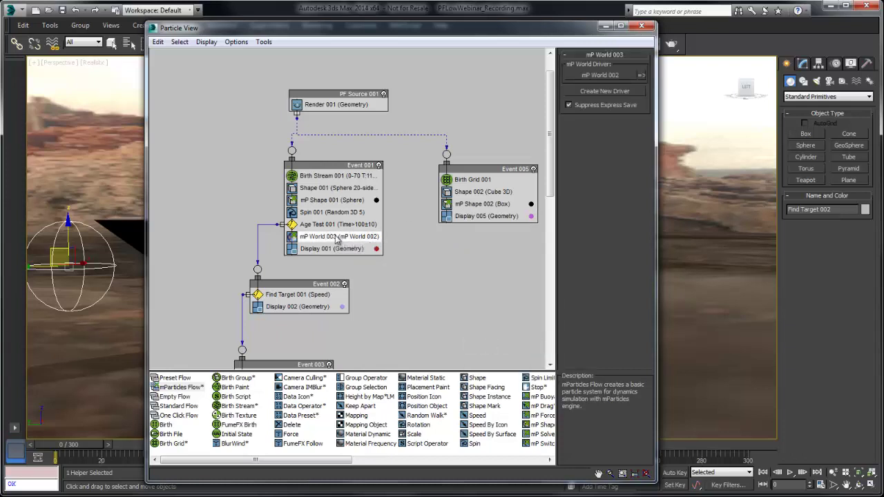
pyautogui.rightClick(336, 237)
pyautogui.click(369, 326)
pyautogui.click(489, 205)
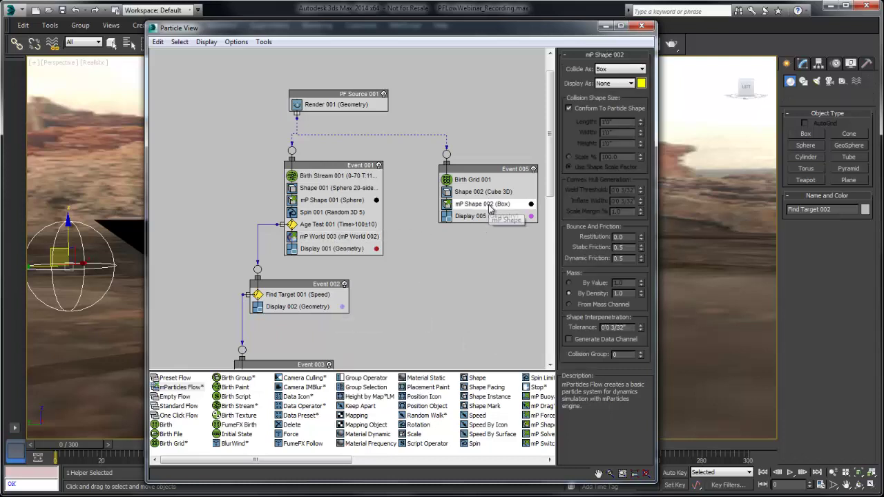
pyautogui.rightClick(489, 208)
pyautogui.click(517, 319)
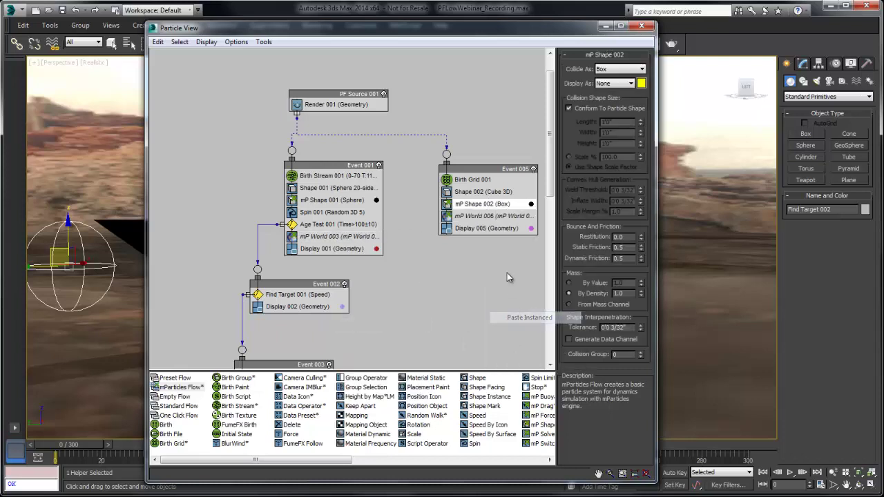
pyautogui.click(488, 215)
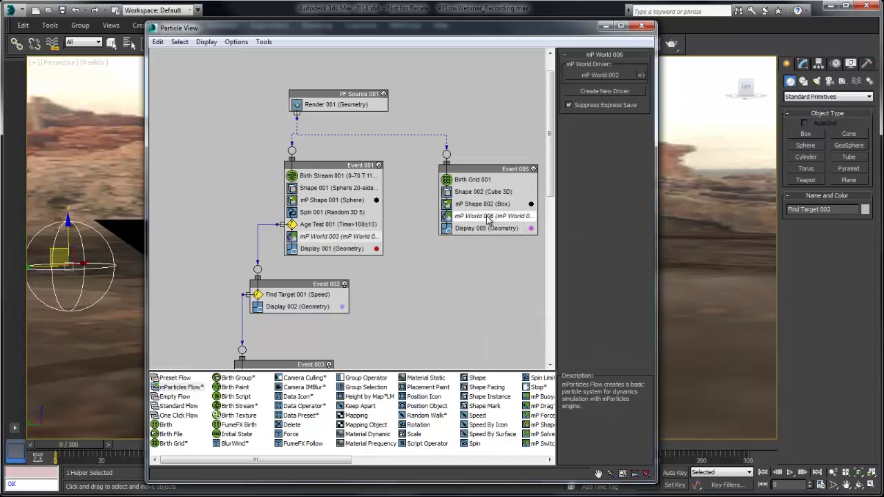
# - Play the simulation to check both particle systems with the shared mP World driver, and return to frame 0
pyautogui.click(604, 28)
pyautogui.click(789, 472)
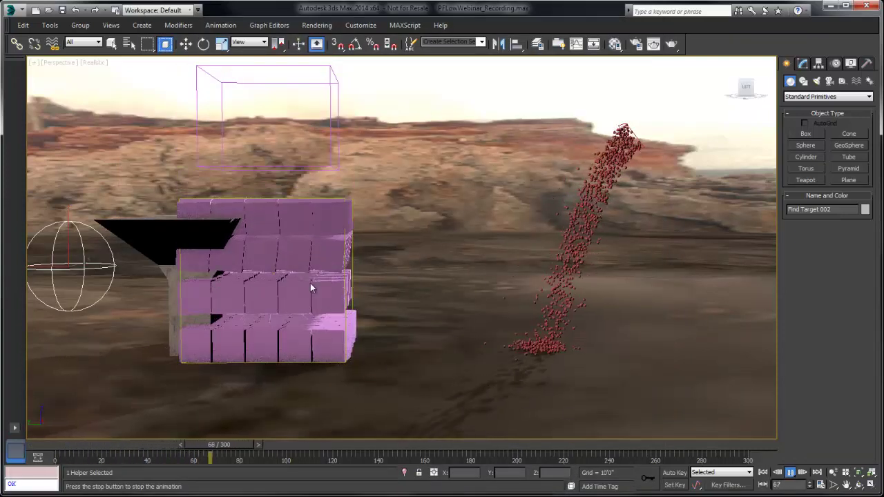
pyautogui.press('w')
pyautogui.click(762, 472)
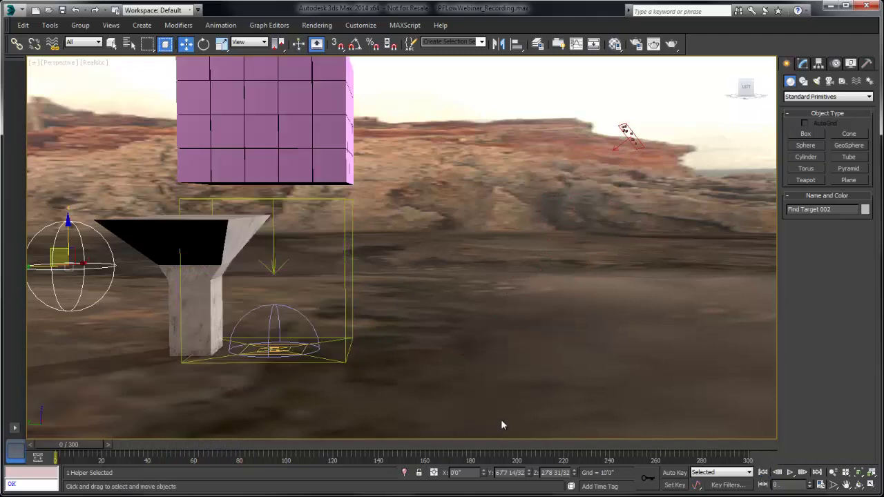
# - Set the cube size of Shape 002 in Event 005 to 5'0" and play the animation to check the smaller cubes
pyautogui.press('6')
pyautogui.click(476, 192)
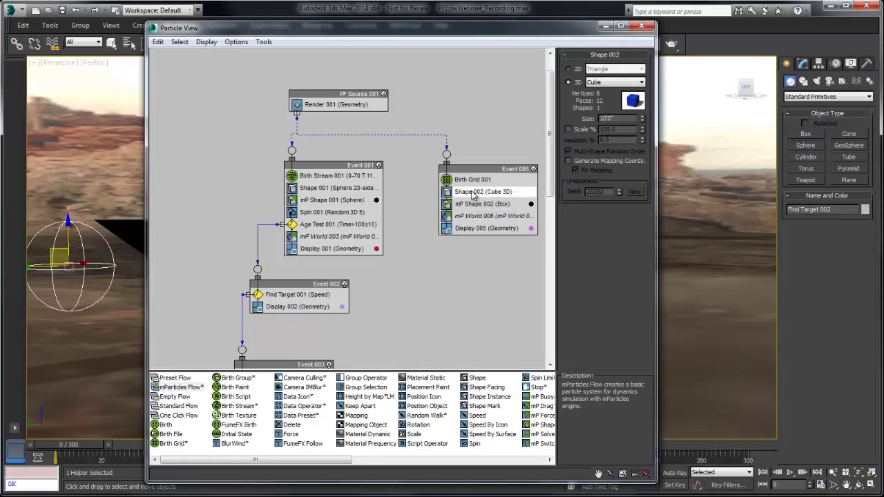
pyautogui.doubleClick(617, 118)
pyautogui.click(605, 26)
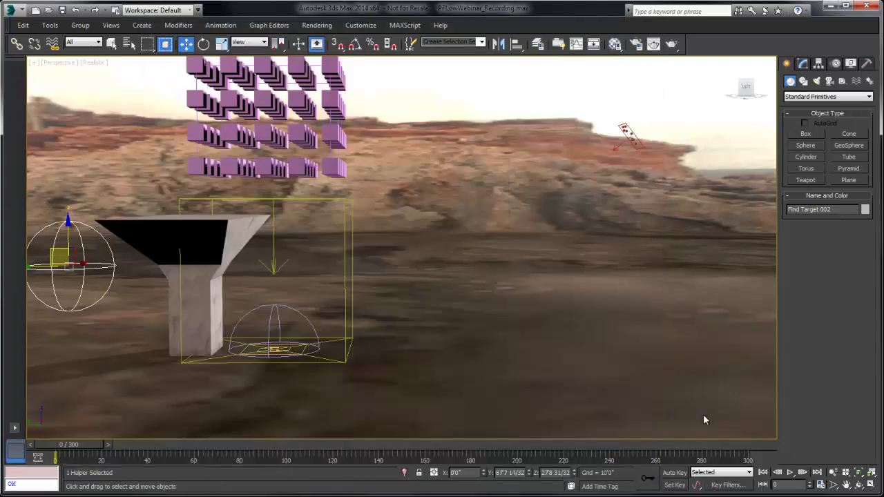
pyautogui.click(790, 472)
pyautogui.click(762, 473)
# - Select Birth Grid 001 by name and move it around the pillar-shaped mesh, to about Y 24'6" and Z 1'10"
pyautogui.click(129, 44)
pyautogui.click(343, 153)
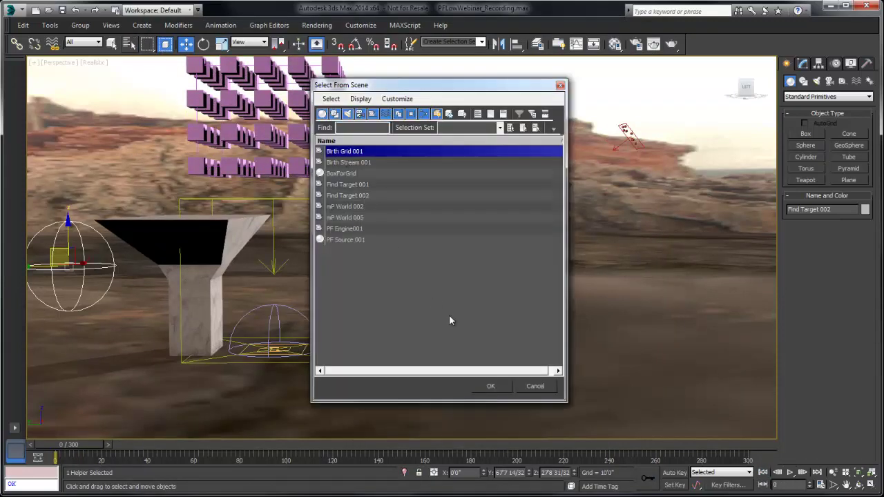
pyautogui.click(491, 387)
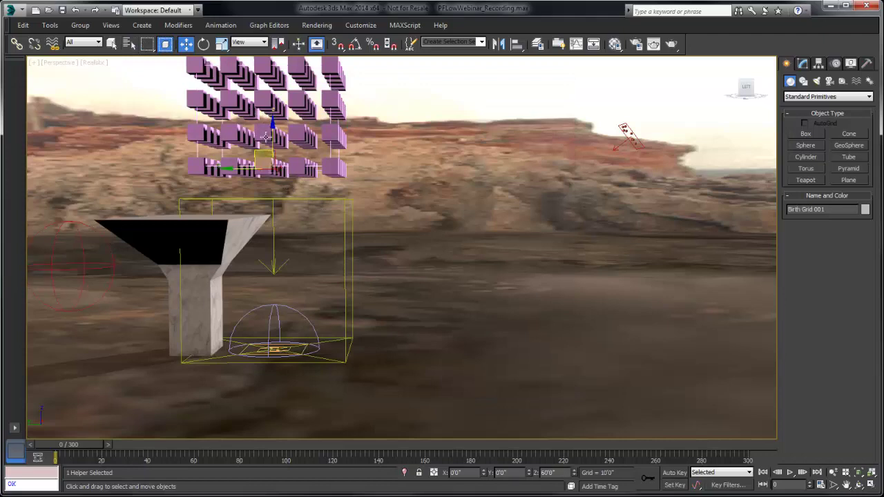
pyautogui.moveTo(267, 137); pyautogui.dragTo(266, 314)
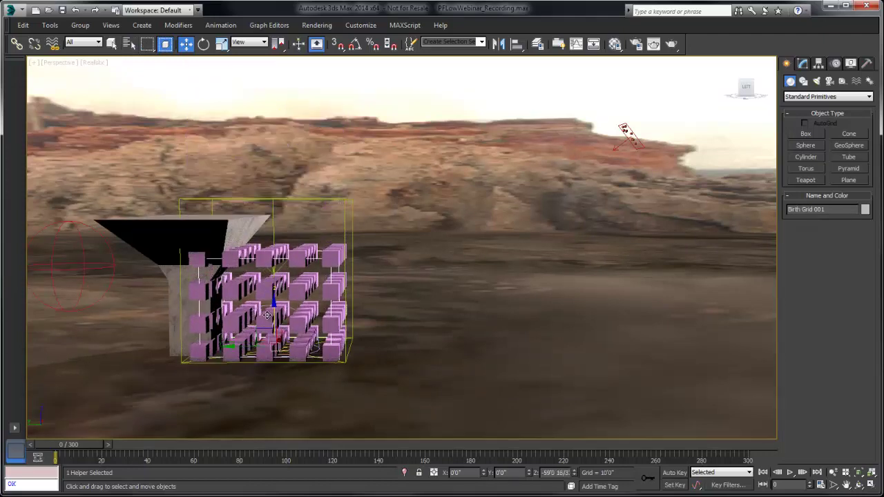
pyautogui.moveTo(240, 343); pyautogui.dragTo(169, 336)
# - Increase the Birth Grid's icon height to about 49'6" so it covers the full height of the mesh
pyautogui.click(802, 62)
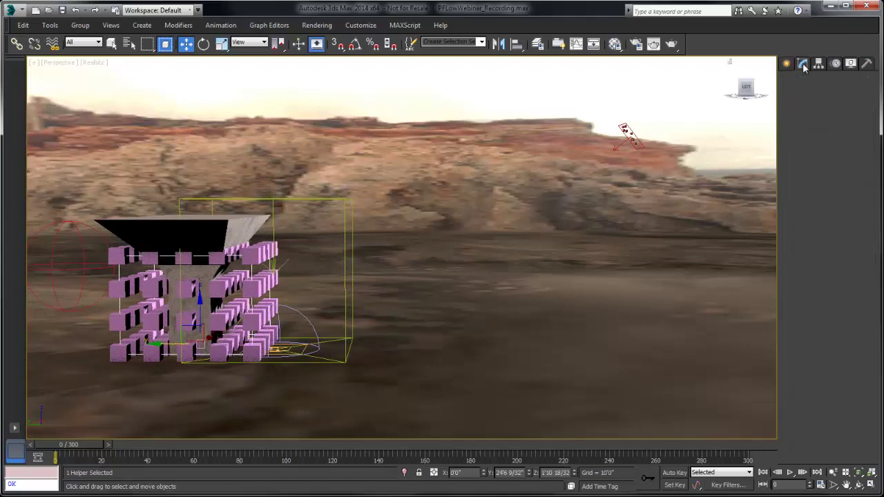
pyautogui.scroll(-3, 861, 376)
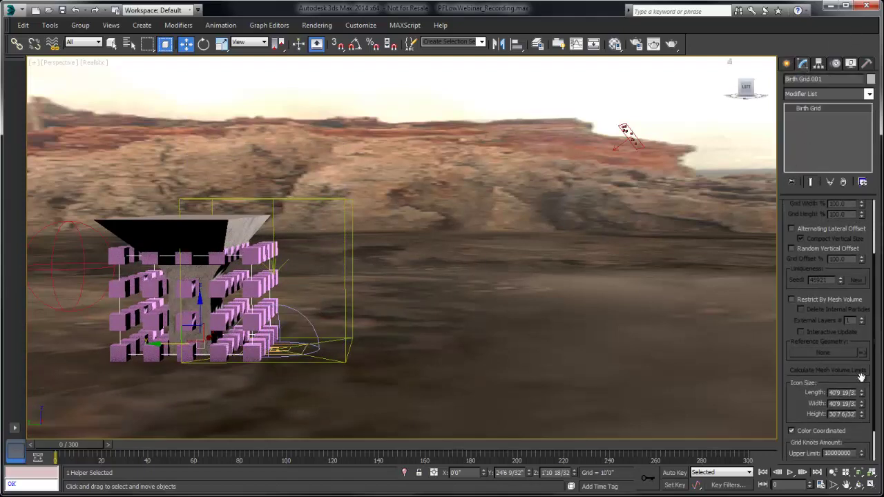
pyautogui.moveTo(861, 418); pyautogui.dragTo(857, 381)
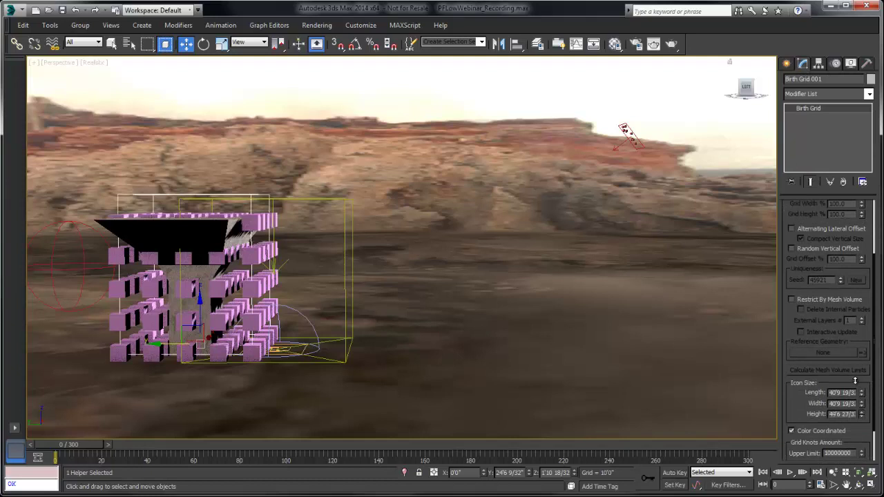
# - Set the Birth Grid's grid size to 5'1 6/32"
pyautogui.scroll(3, 787, 314)
pyautogui.scroll(2, 788, 314)
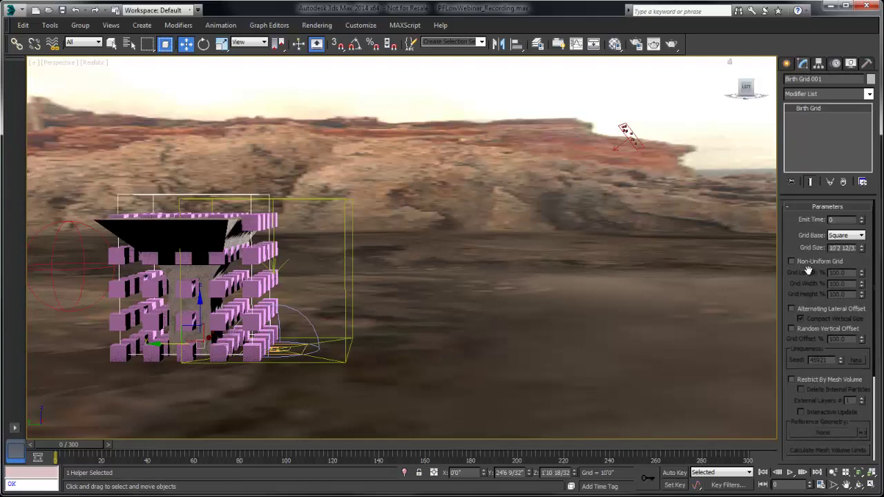
pyautogui.doubleClick(839, 250)
pyautogui.write('5')
pyautogui.press('Return')
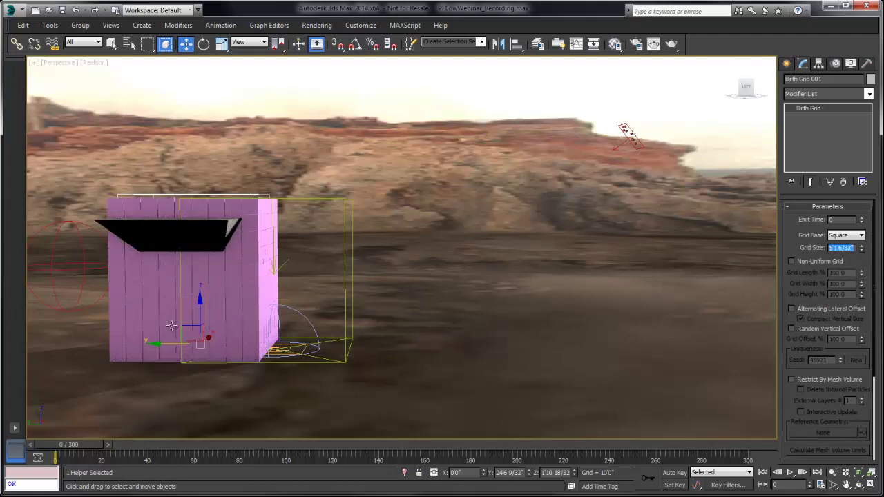
# - Shift the Birth Grid to about Y 26'3" and increase its icon width to about 97'11" to enclose the mesh
pyautogui.moveTo(171, 342); pyautogui.dragTo(136, 240)
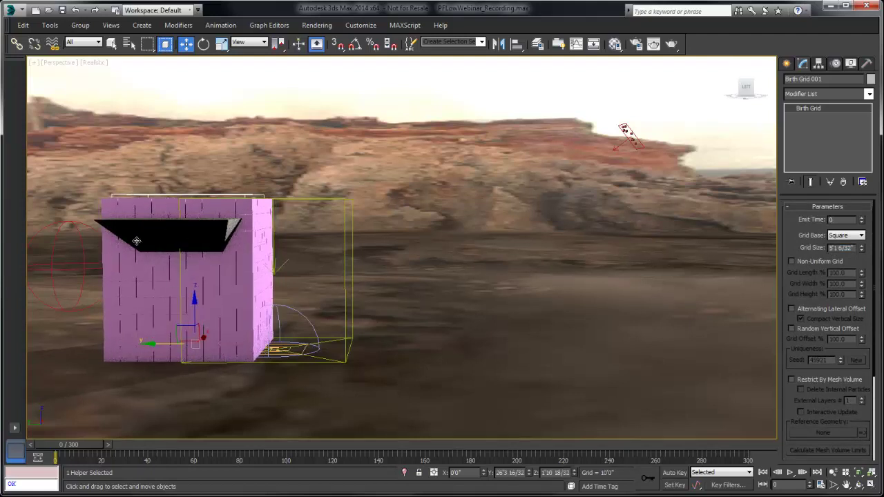
pyautogui.scroll(-4, 791, 386)
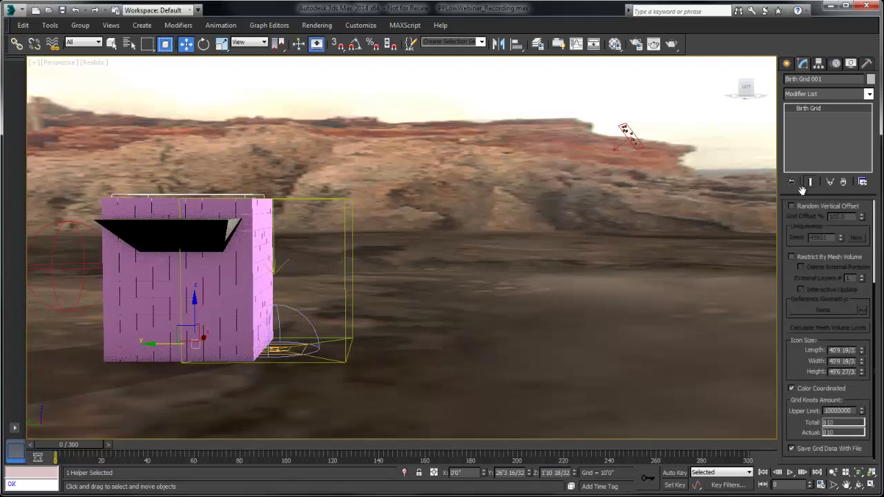
pyautogui.moveTo(861, 366); pyautogui.dragTo(861, 283)
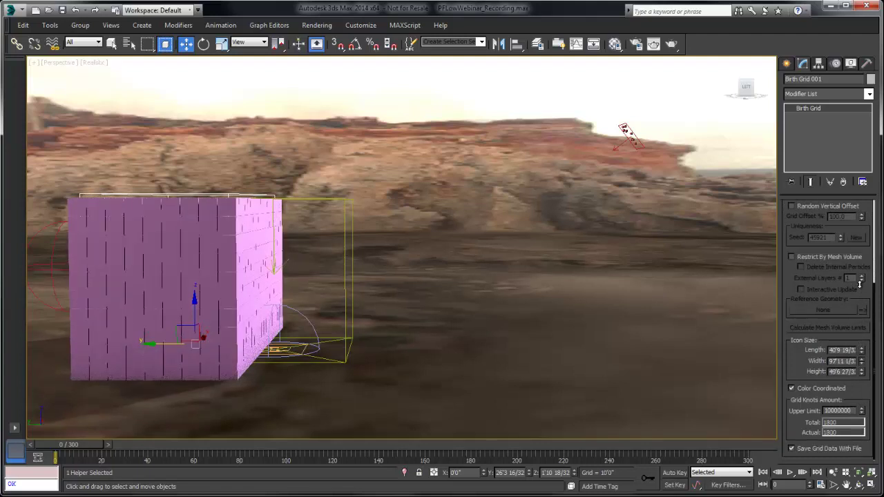
# - Restrict the Birth Grid by mesh volume, using BoxForGrid as the reference geometry
pyautogui.click(792, 256)
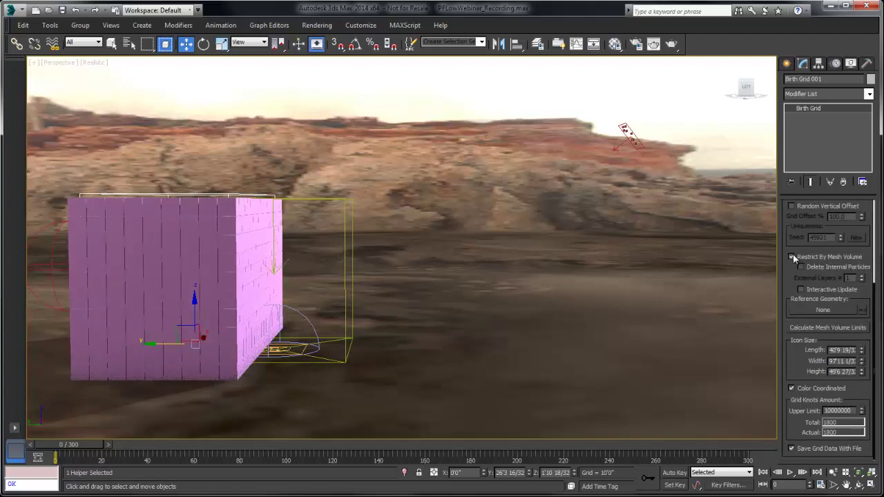
pyautogui.click(805, 312)
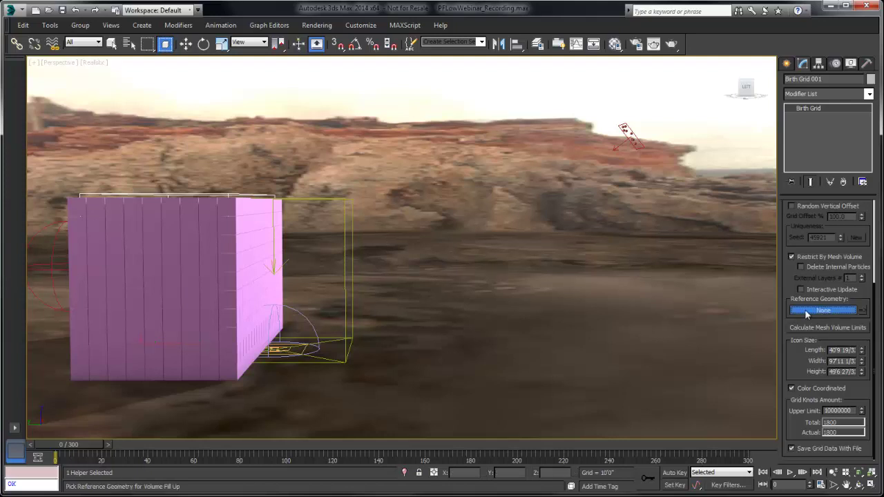
pyautogui.click(213, 257)
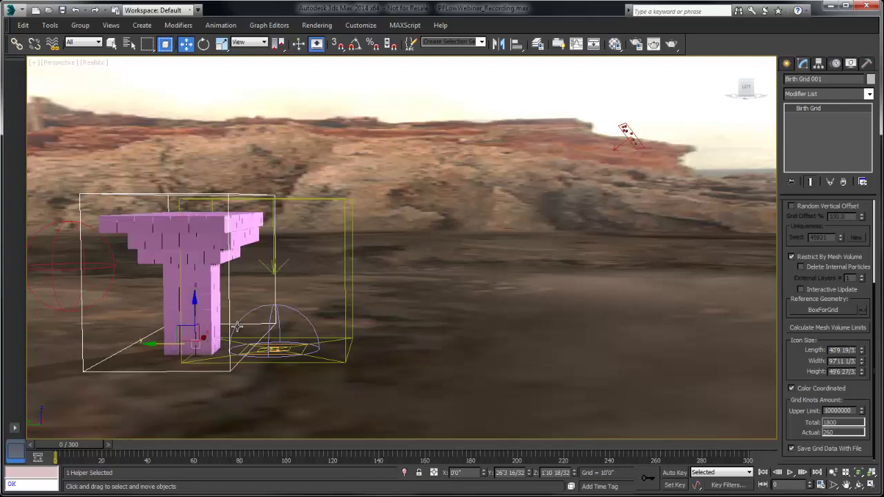
# - Play the animation twice to check how the mesh-shaped stack of cubes behaves, and return to frame 0
pyautogui.click(791, 472)
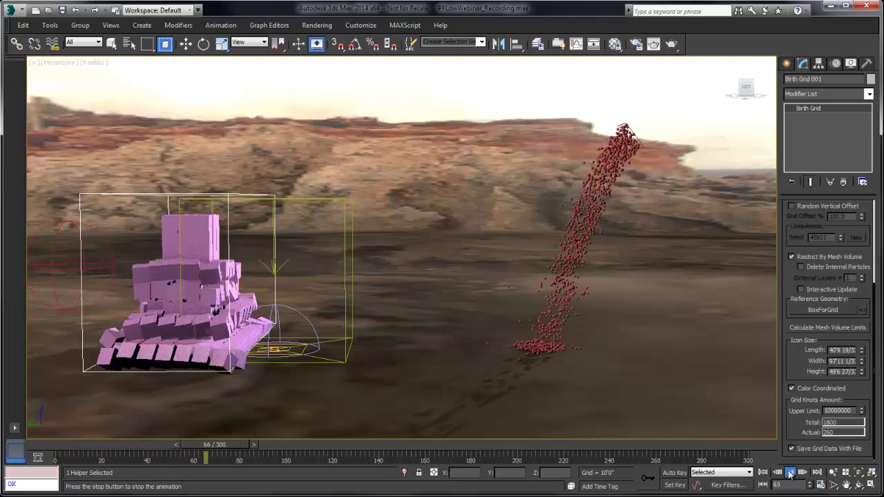
pyautogui.click(791, 472)
pyautogui.click(763, 473)
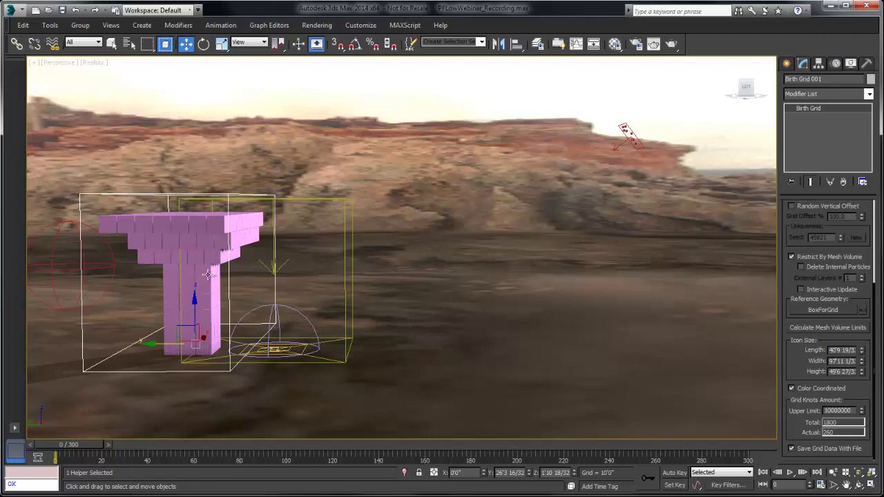
pyautogui.click(789, 472)
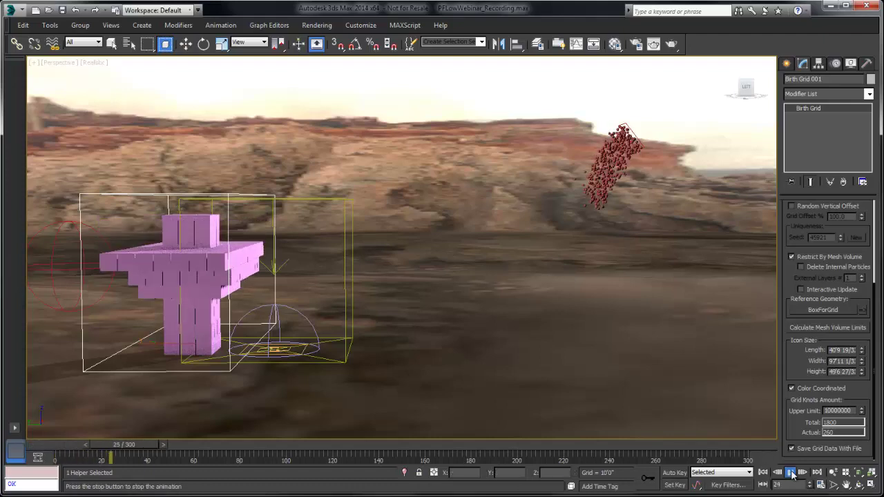
pyautogui.click(763, 472)
# - Add an mP Glue test above the Display operator in Event 005 and set its binding type to Distance
pyautogui.press('6')
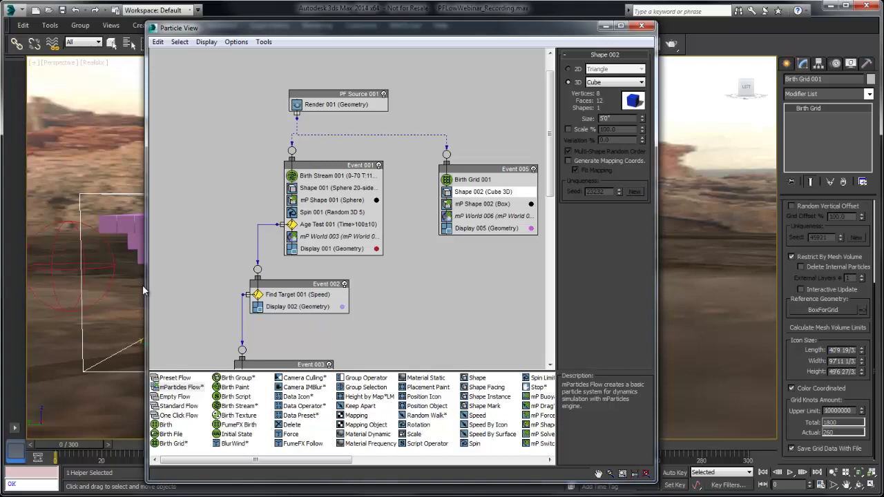
pyautogui.moveTo(239, 461); pyautogui.dragTo(367, 470)
pyautogui.moveTo(481, 443); pyautogui.dragTo(477, 228)
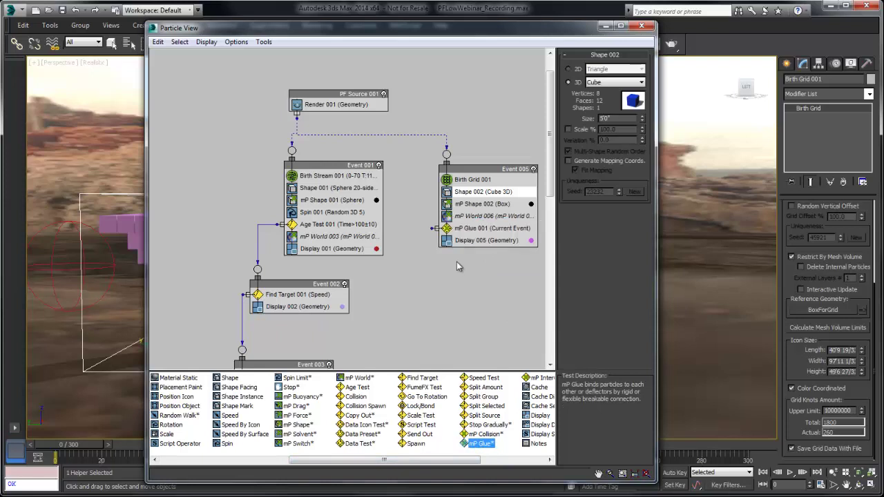
pyautogui.click(487, 228)
pyautogui.click(605, 78)
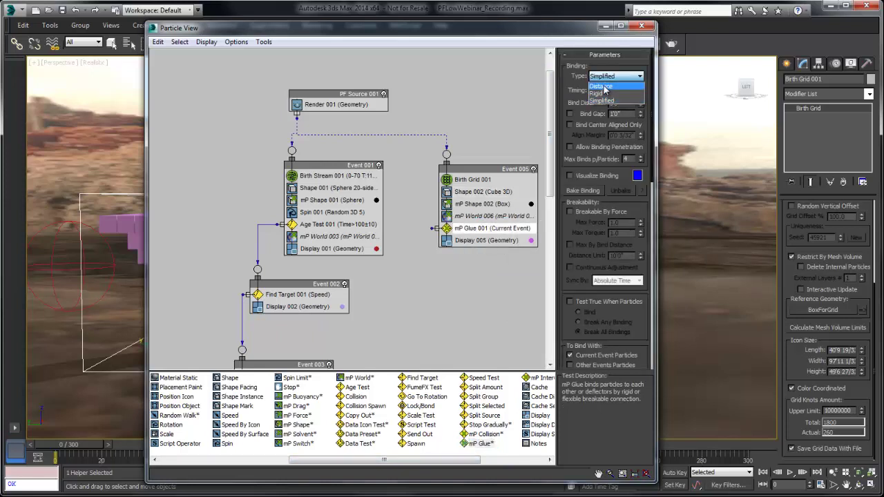
pyautogui.click(607, 91)
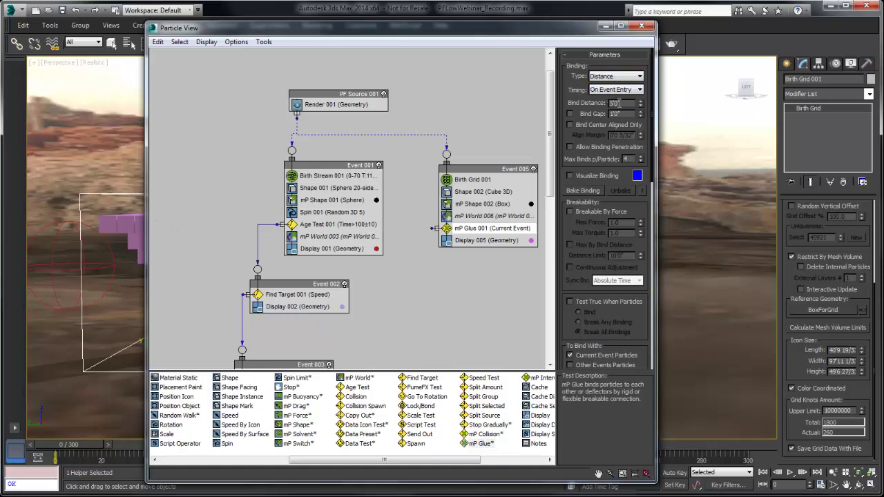
# - Set mP Glue to bind distance 10'0", binding penetration allowed, 8 max binds per particle, and breakable by force with max force and torque 1000
pyautogui.moveTo(619, 103); pyautogui.dragTo(573, 102)
pyautogui.click(584, 147)
pyautogui.click(582, 215)
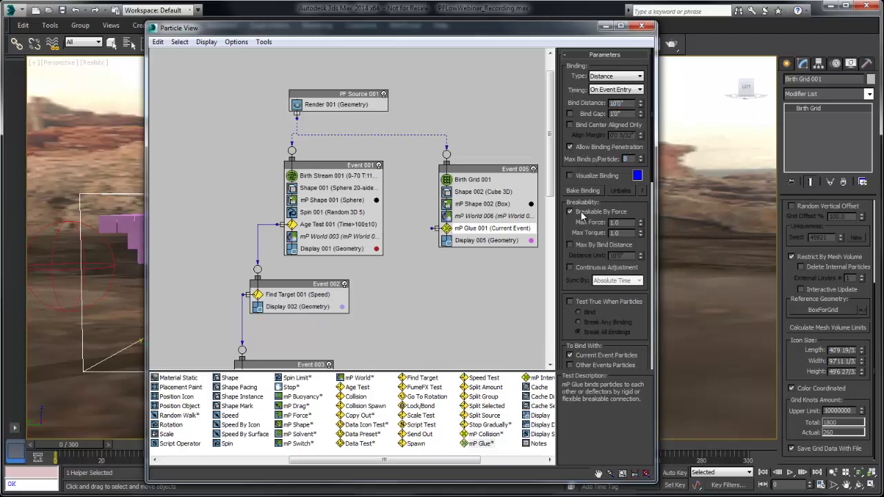
pyautogui.moveTo(583, 222); pyautogui.dragTo(582, 212)
pyautogui.doubleClick(626, 214)
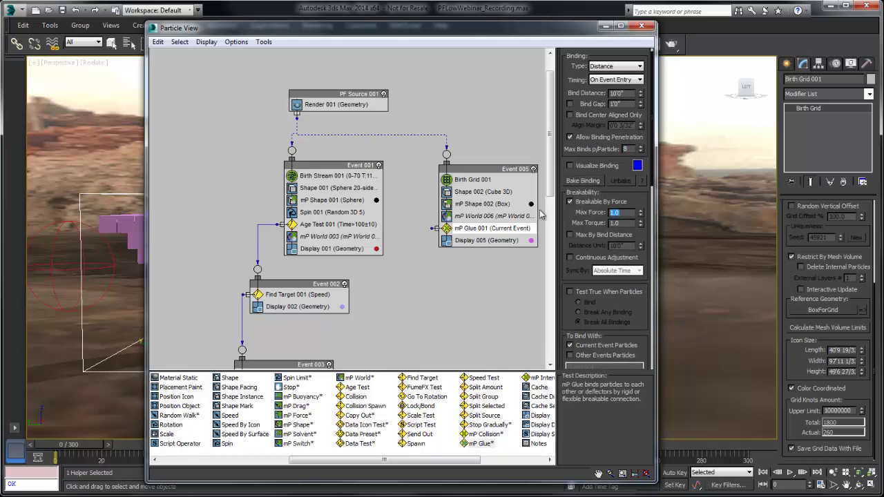
pyautogui.write('1000')
pyautogui.press('Return')
pyautogui.press('Tab')
pyautogui.click(641, 25)
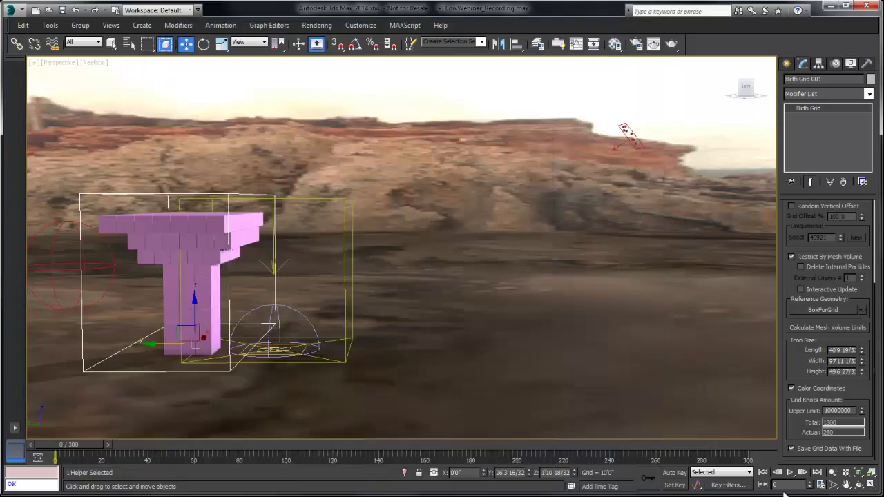
# - Play the animation twice to check how the glued cube structure behaves, and return to frame 0
pyautogui.click(792, 472)
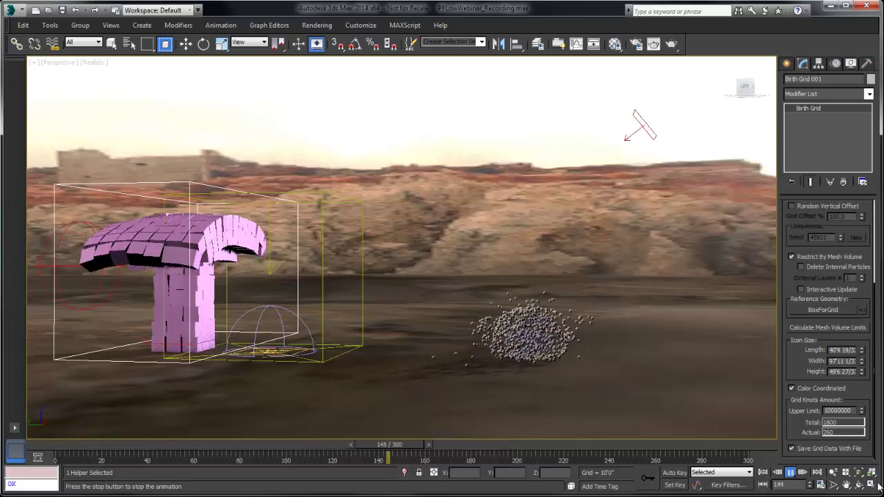
pyautogui.click(777, 473)
pyautogui.click(763, 472)
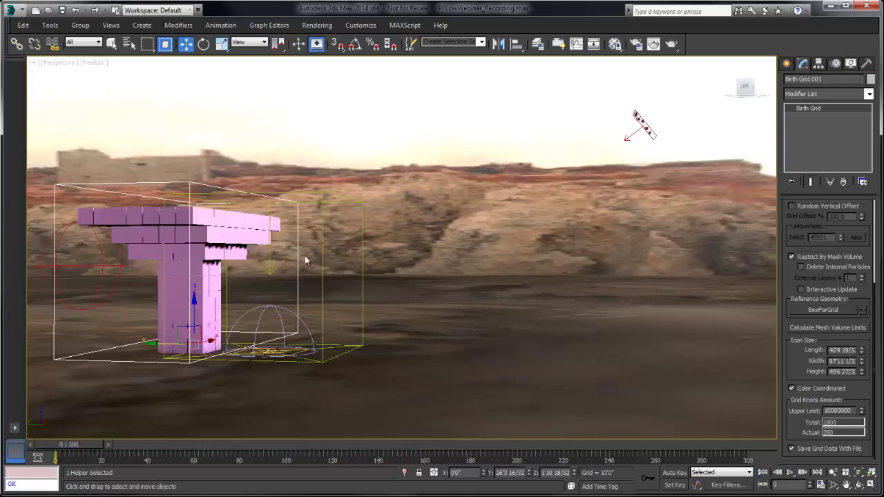
pyautogui.click(790, 472)
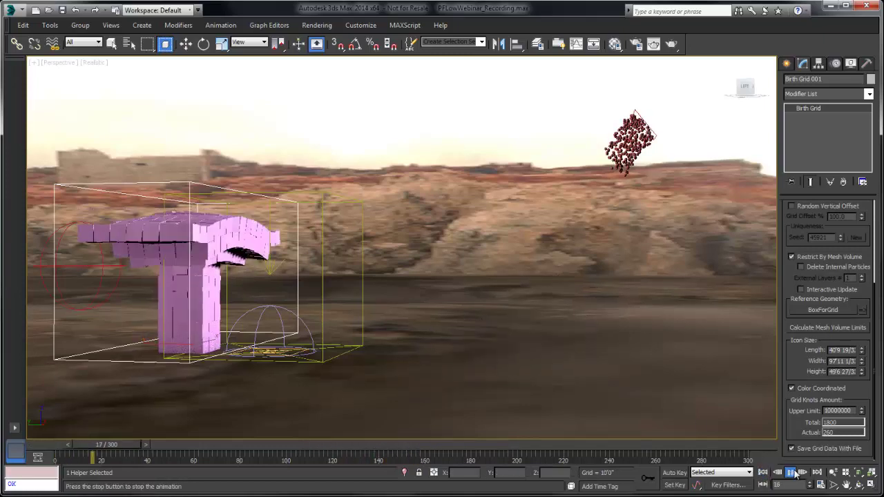
pyautogui.click(792, 472)
pyautogui.click(762, 473)
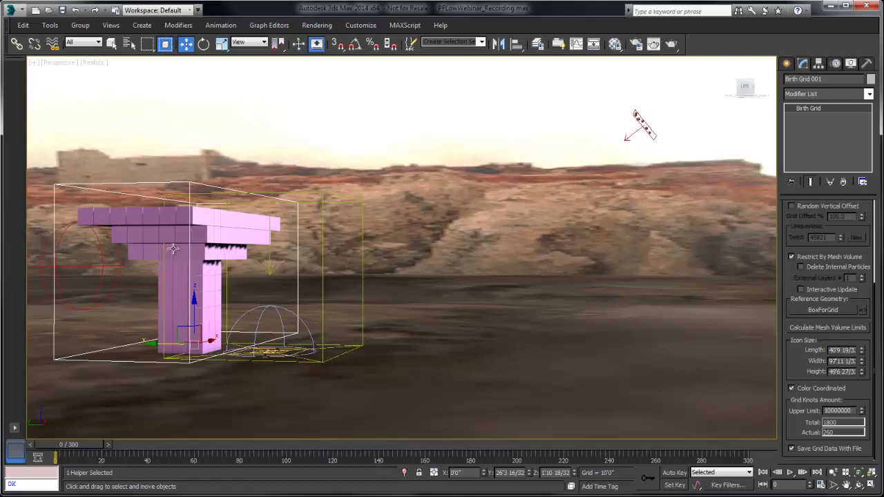
# - Add an mP Switch operator below mP Glue 001 in Event 005
pyautogui.press('6')
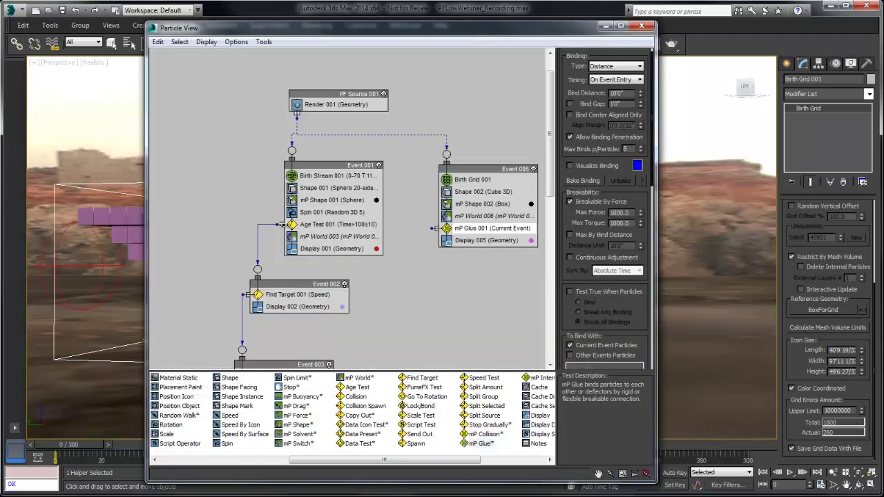
pyautogui.click(293, 445)
pyautogui.moveTo(309, 441); pyautogui.dragTo(473, 239)
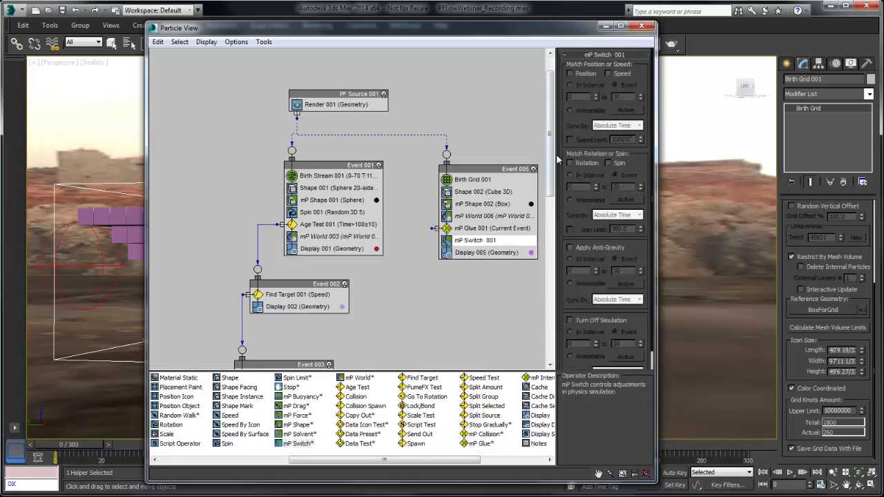
# - Make Event 005's mP Switch turn off the simulation in the interval from frame 0 to 215
pyautogui.moveTo(564, 293); pyautogui.dragTo(571, 267)
pyautogui.click(571, 302)
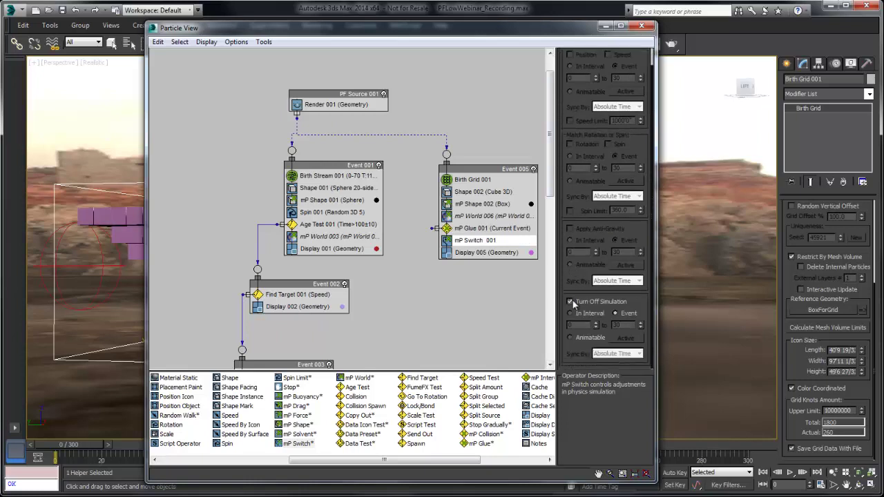
pyautogui.click(570, 314)
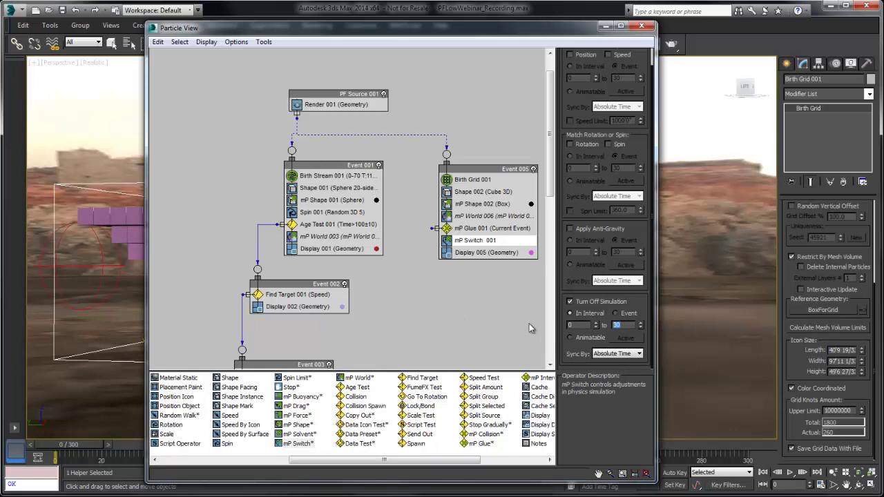
pyautogui.write('215')
pyautogui.press('Return')
pyautogui.click(605, 25)
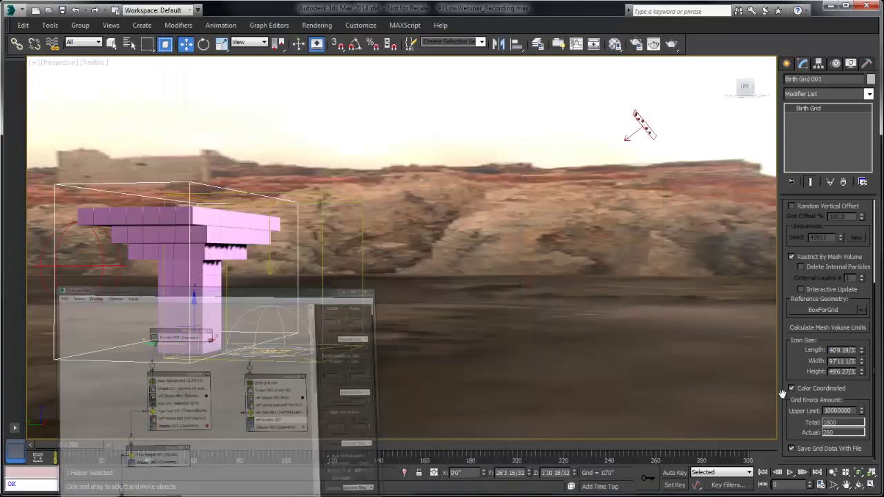
# - Play the animation to check that the cube structure holds still, and return to frame 0
pyautogui.click(789, 473)
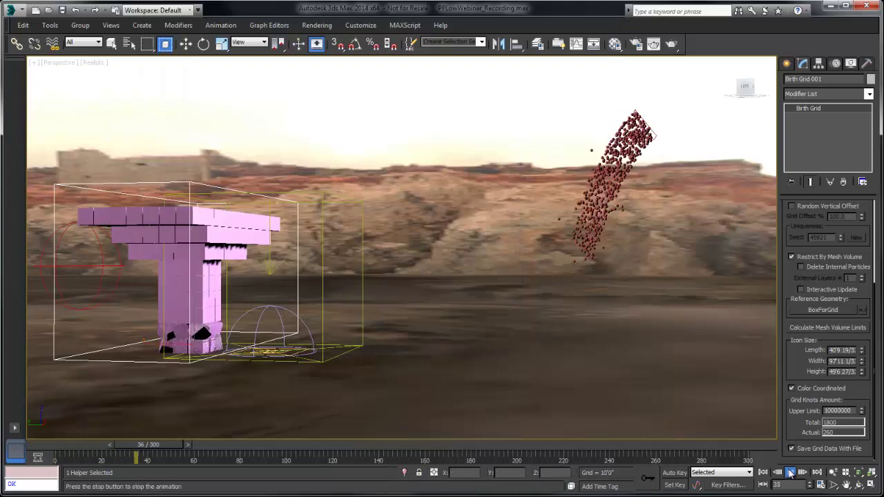
pyautogui.click(790, 473)
pyautogui.press('w')
pyautogui.click(762, 472)
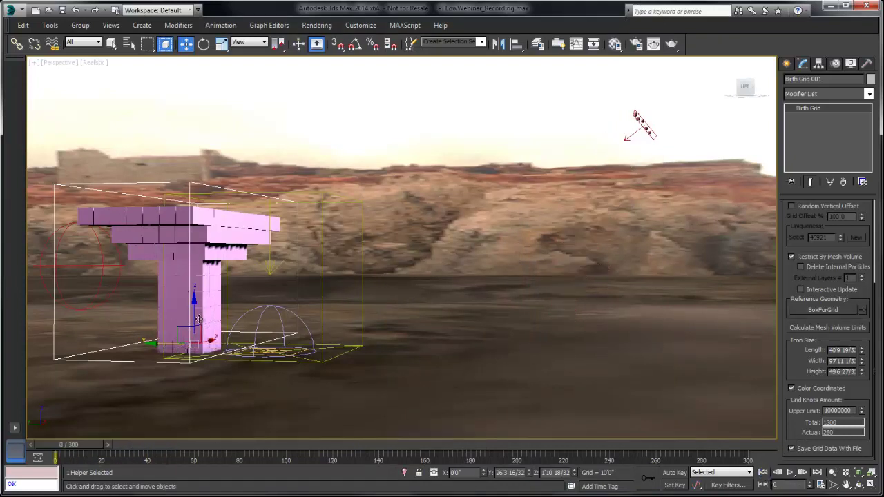
# - Raise the Birth Grid slightly to about Z 2'8" and replay the animation, returning to frame 0
pyautogui.press('q')
pyautogui.click(789, 472)
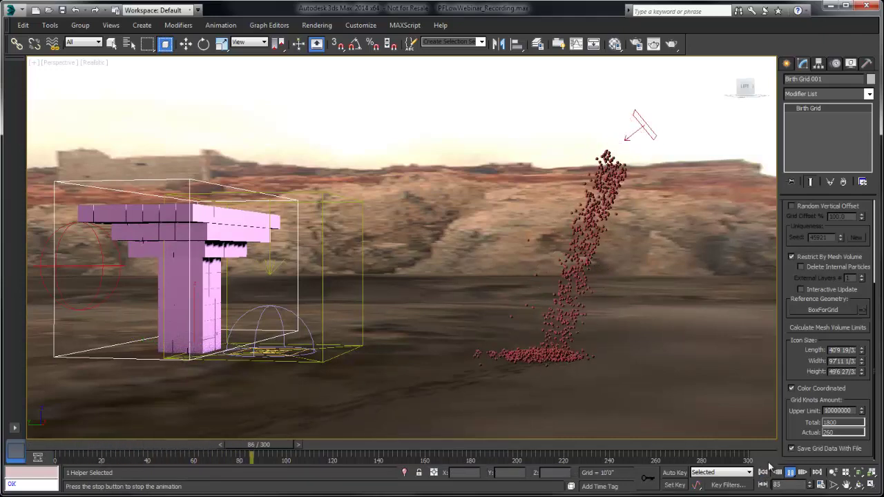
pyautogui.click(789, 472)
pyautogui.press('w')
pyautogui.click(762, 472)
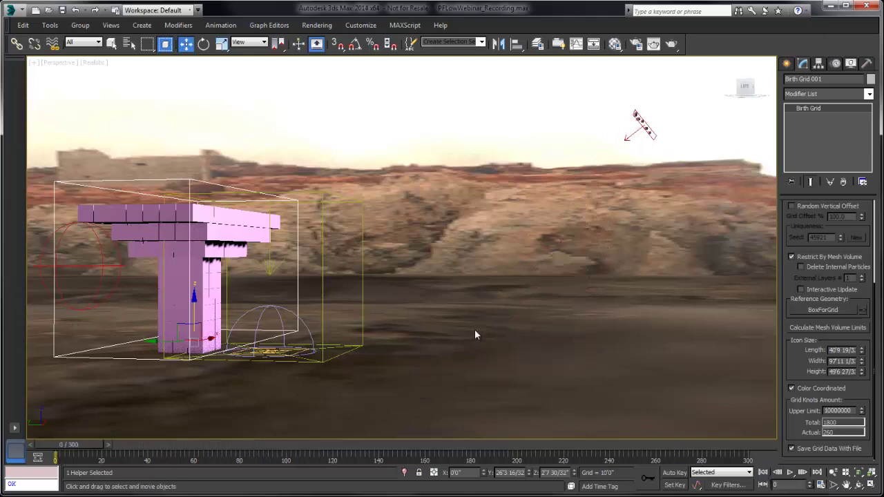
# - Shift Event 004 slightly to the left beneath Event 003 in the particle flow diagram
pyautogui.press('6')
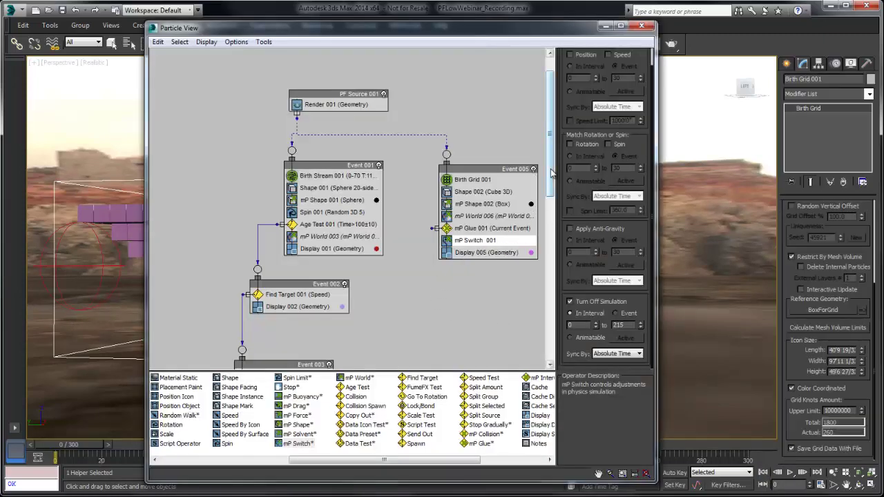
pyautogui.scroll(-8, 511, 214)
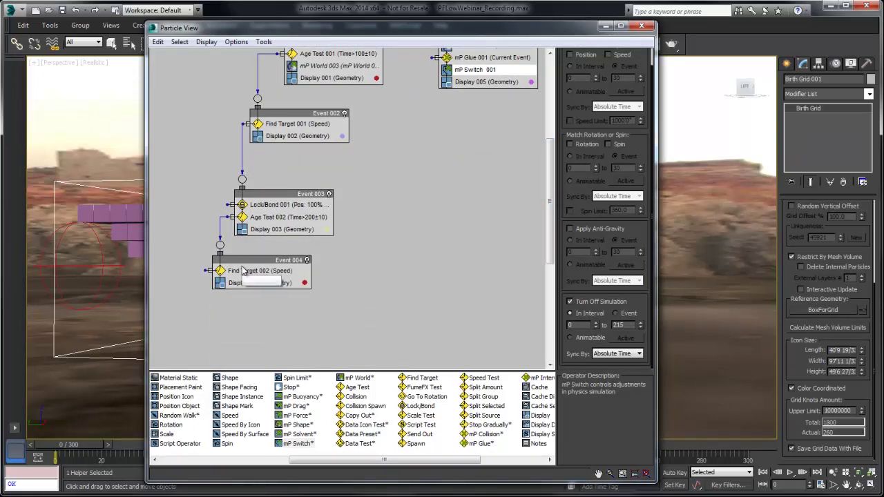
pyautogui.moveTo(250, 260); pyautogui.dragTo(239, 260)
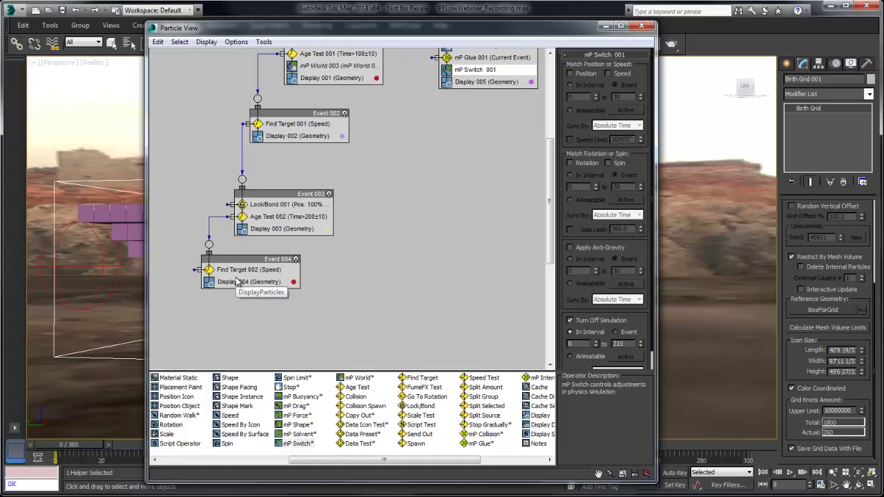
pyautogui.moveTo(554, 234); pyautogui.dragTo(549, 159)
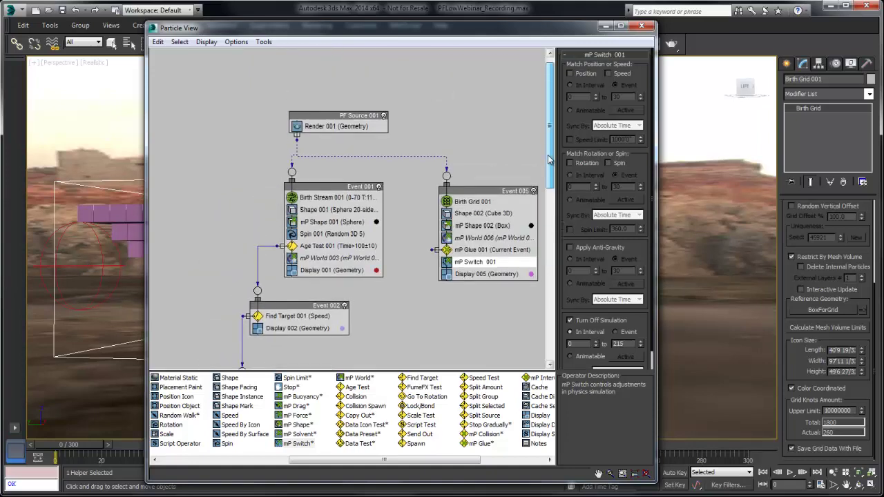
# - Copy mP Shape 001 and mP World 003 from Event 001 and paste them as instances below Find Target 002 in Event 004
pyautogui.click(322, 222)
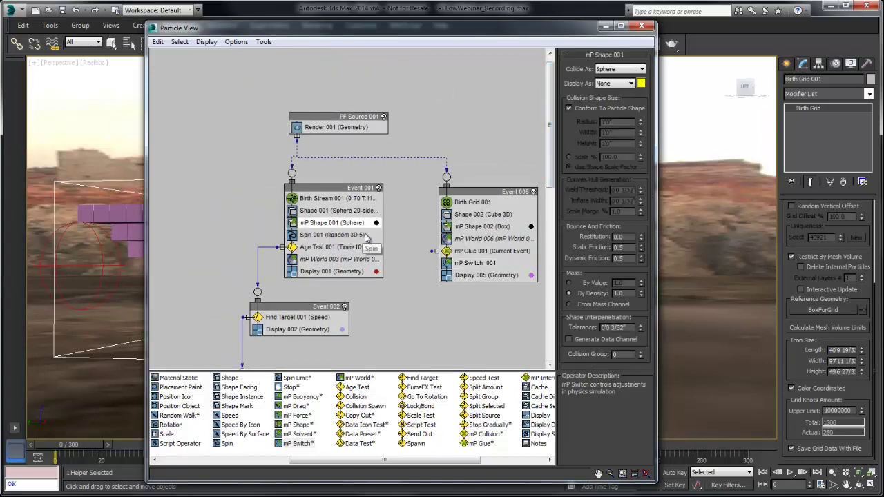
pyautogui.click(329, 259)
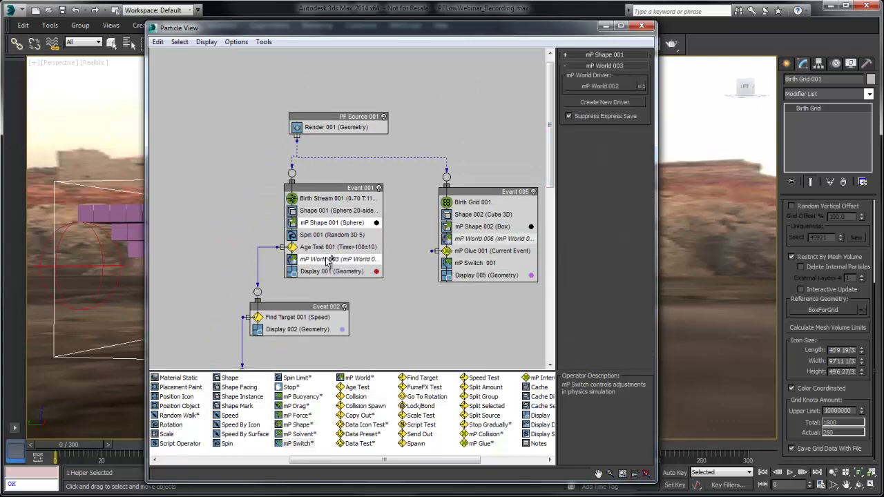
pyautogui.rightClick(329, 260)
pyautogui.click(407, 345)
pyautogui.moveTo(549, 165); pyautogui.dragTo(550, 244)
pyautogui.rightClick(233, 266)
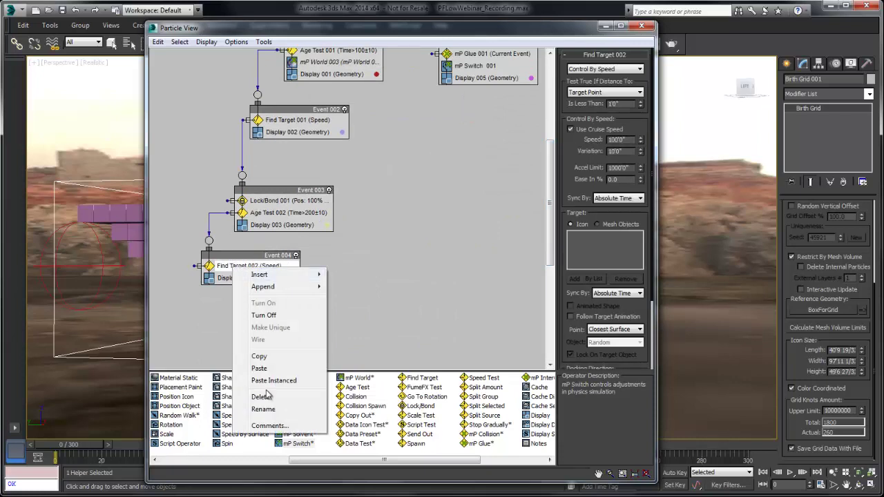
pyautogui.click(274, 381)
pyautogui.click(234, 279)
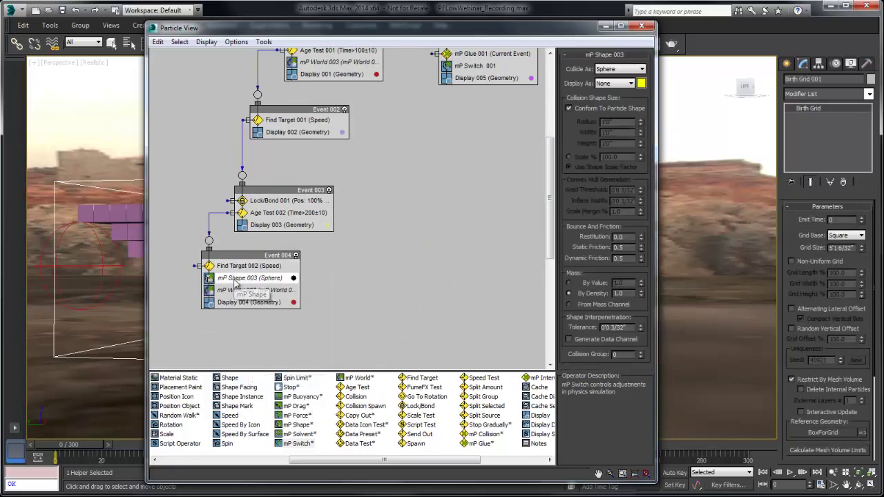
pyautogui.click(234, 290)
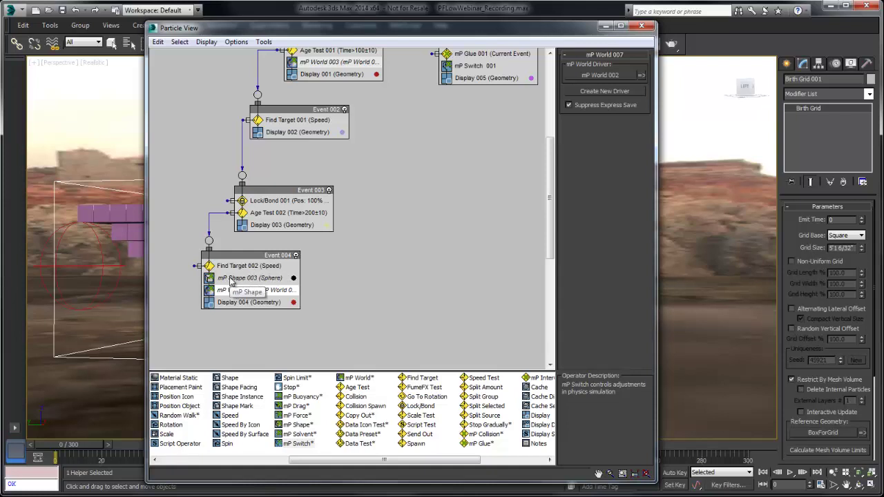
pyautogui.click(232, 279)
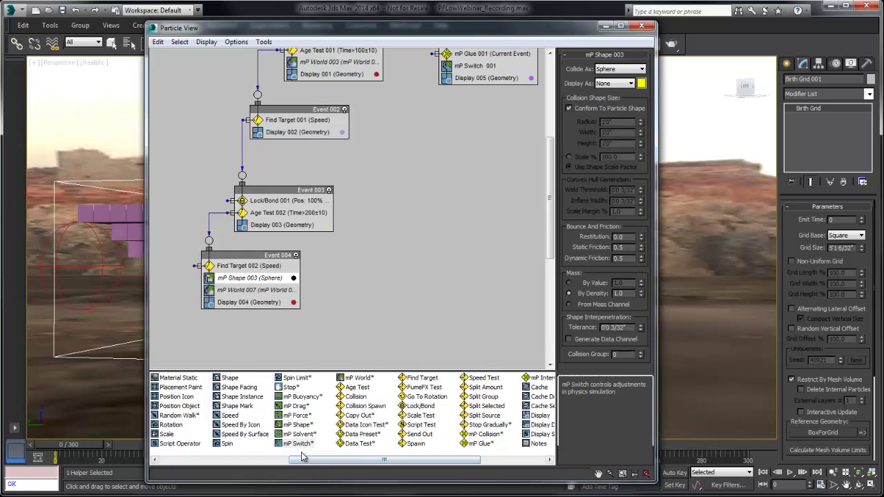
# - Add an mP Switch operator above the Display operator in Event 004 and enable its Turn Off Simulation option
pyautogui.moveTo(301, 443); pyautogui.dragTo(250, 302)
pyautogui.click(570, 319)
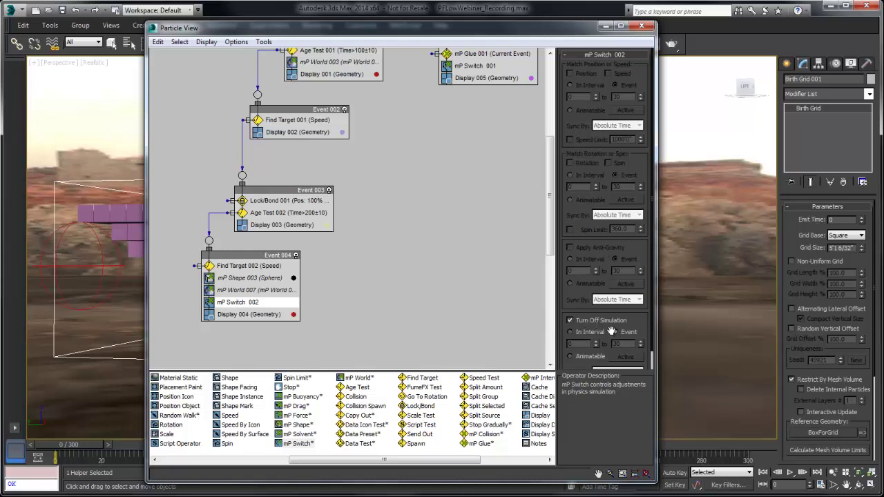
pyautogui.click(249, 266)
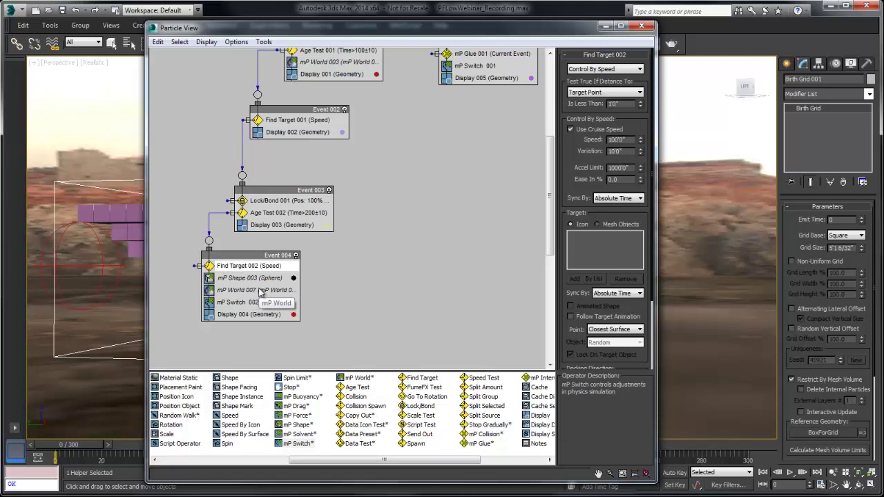
pyautogui.click(606, 26)
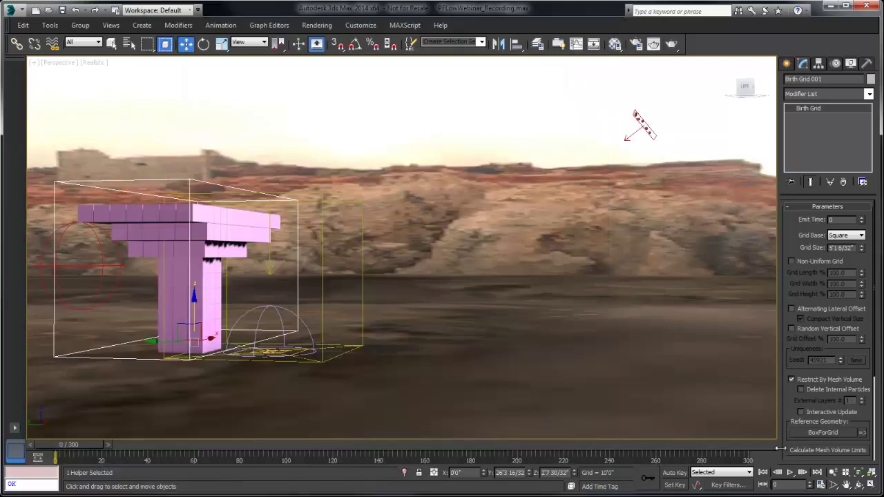
# - Play the animation to check the spheres with Event 004's new physics operators, and return to frame 0
pyautogui.click(792, 473)
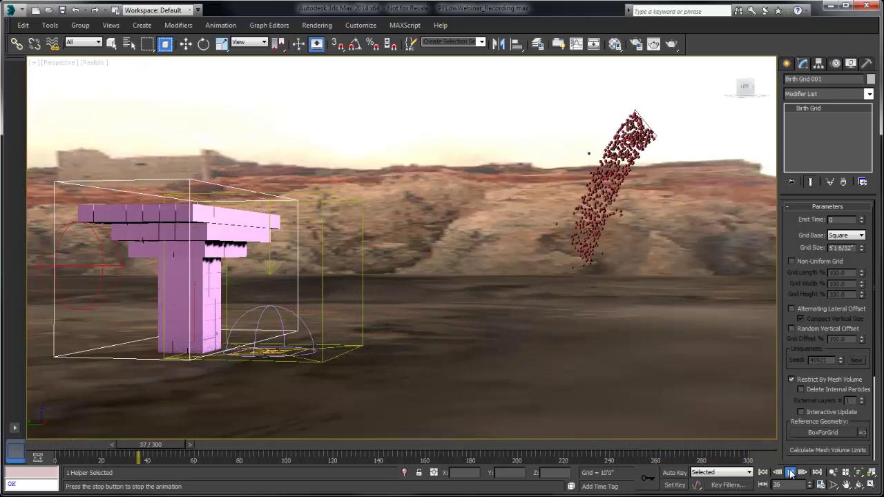
pyautogui.click(789, 472)
pyautogui.click(763, 473)
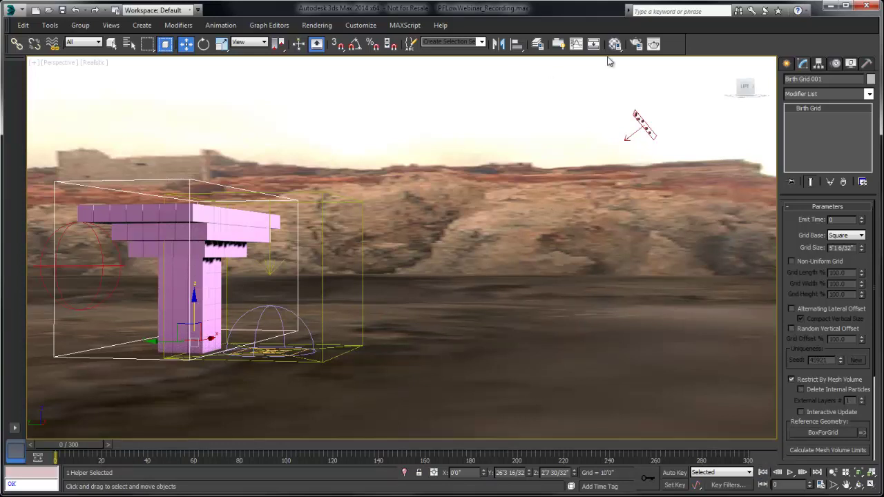
# - Select the original structure mesh Box001 and apply a Particle Skinner modifier above its Subdivide modifier
pyautogui.click(209, 287)
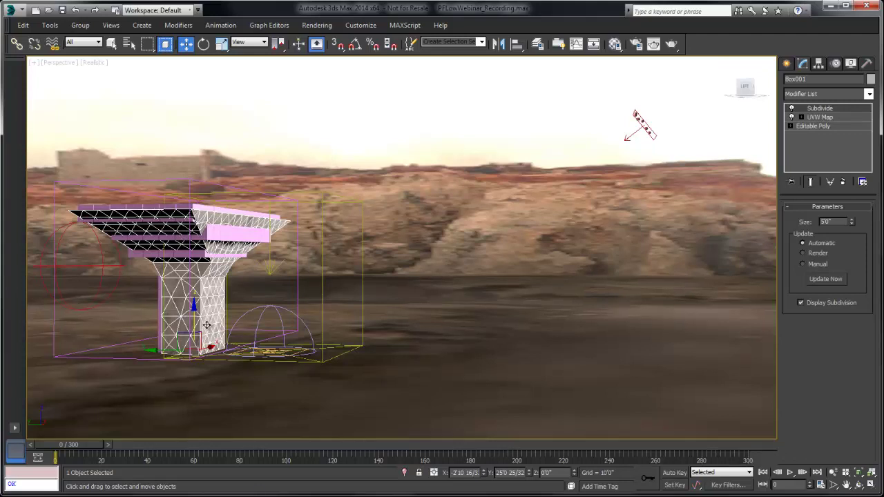
pyautogui.click(828, 94)
pyautogui.scroll(-5, 873, 166)
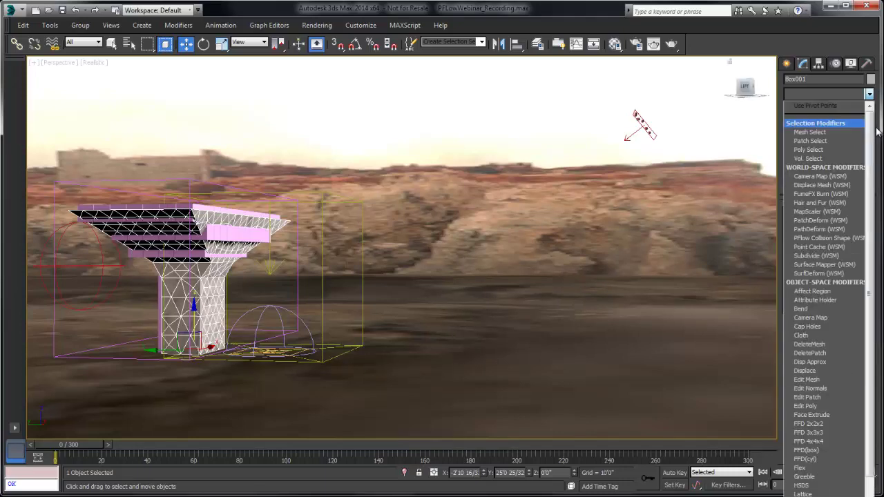
pyautogui.moveTo(874, 165); pyautogui.dragTo(880, 362)
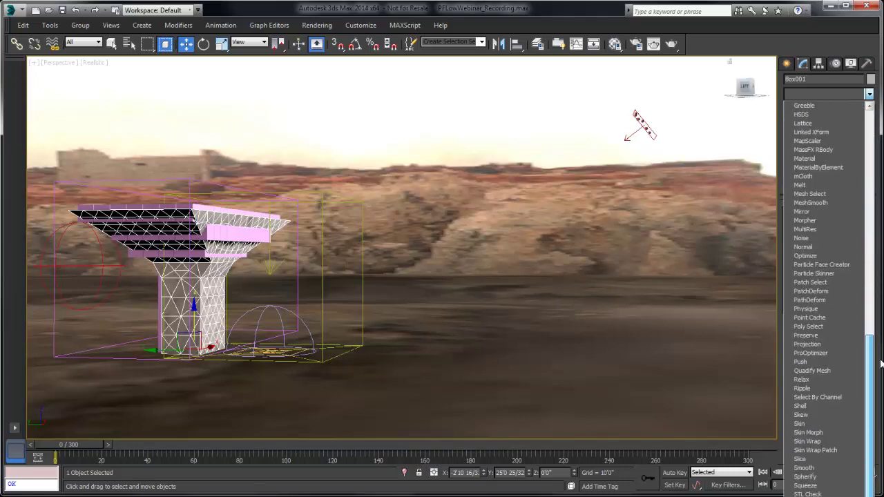
pyautogui.click(823, 275)
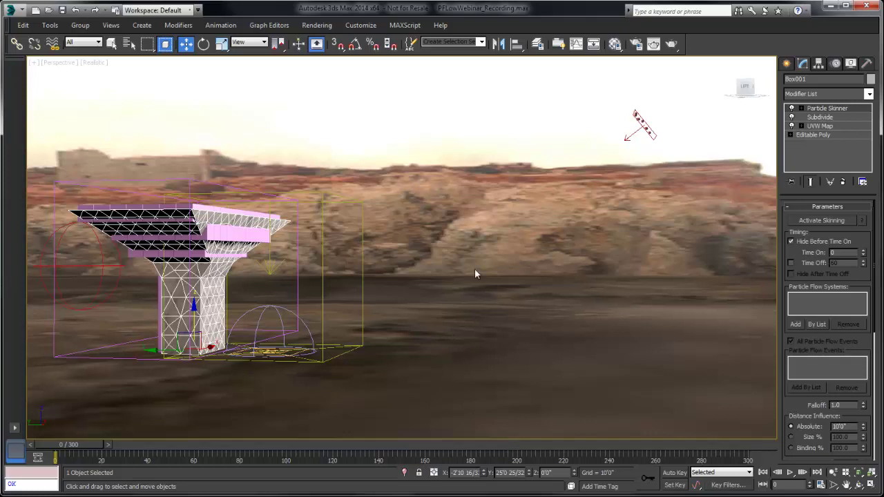
# - Add PF Source 001 to the Particle Skinner's particle flow systems and turn off its All Particle Flow Events option
pyautogui.moveTo(793, 257); pyautogui.dragTo(792, 224)
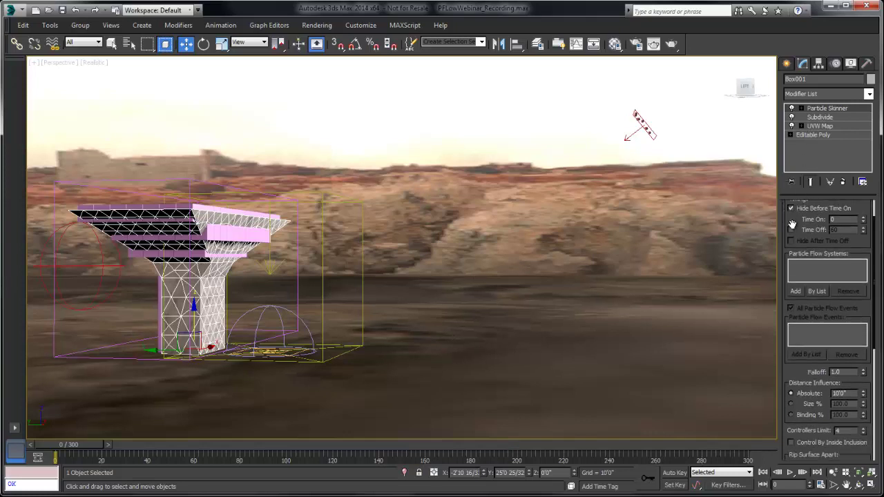
pyautogui.click(817, 291)
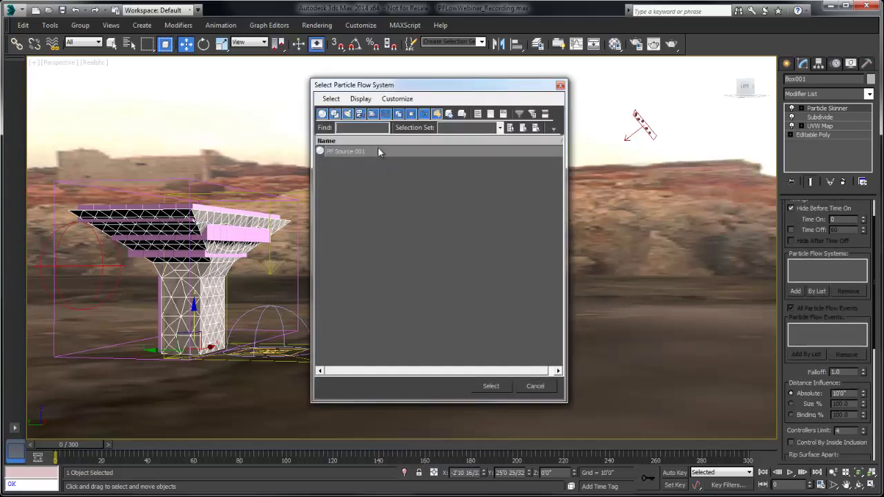
pyautogui.click(378, 150)
pyautogui.click(499, 386)
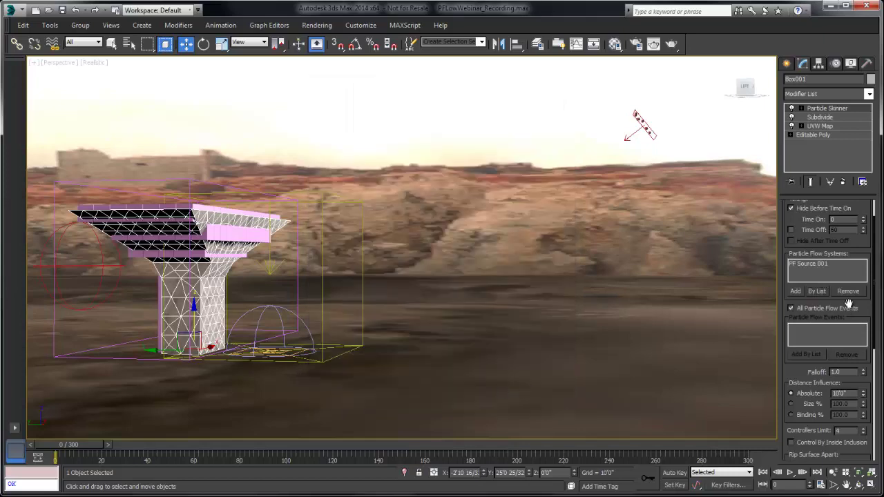
pyautogui.click(791, 308)
# - Open Particle View and select Event 005, the event containing the Birth Grid cubes
pyautogui.press('6')
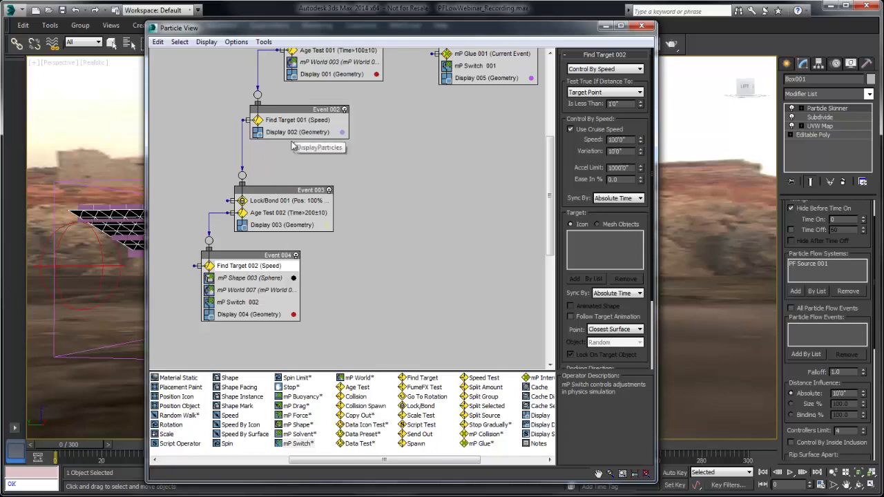
pyautogui.scroll(3, 318, 150)
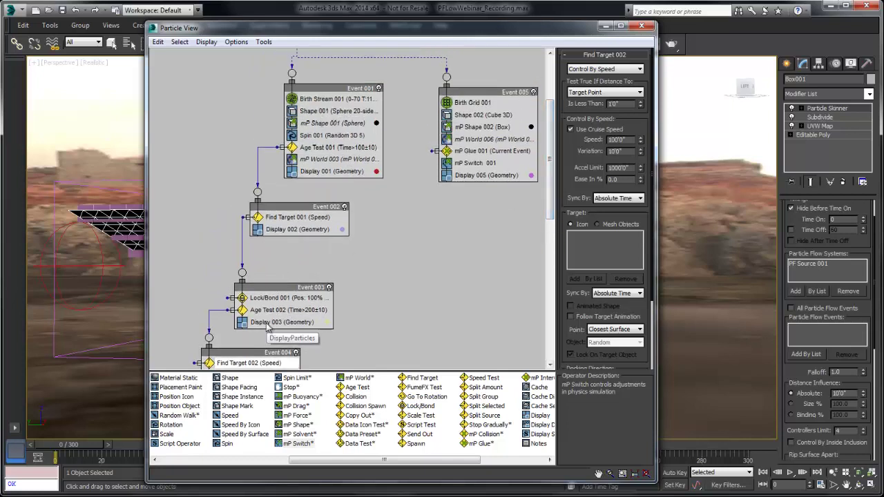
pyautogui.click(478, 95)
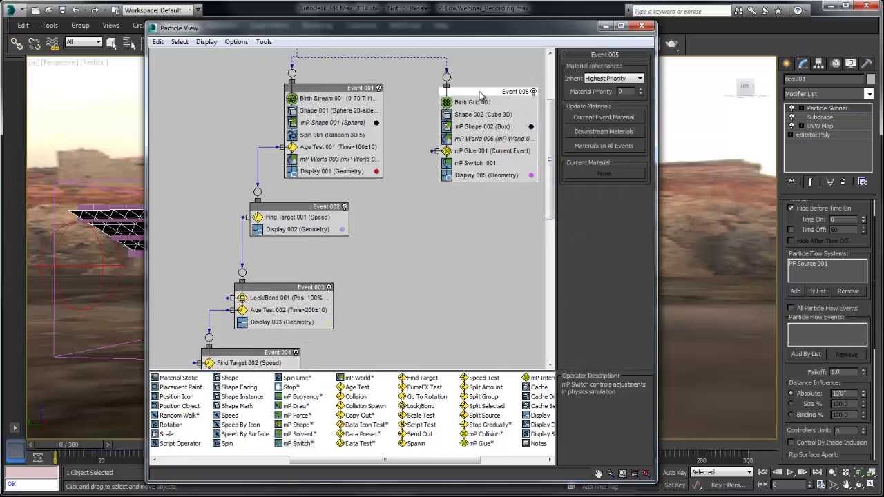
# - Add Event 005 to the Particle Flow events that drive the column's Particle Skinner modifier
pyautogui.click(607, 28)
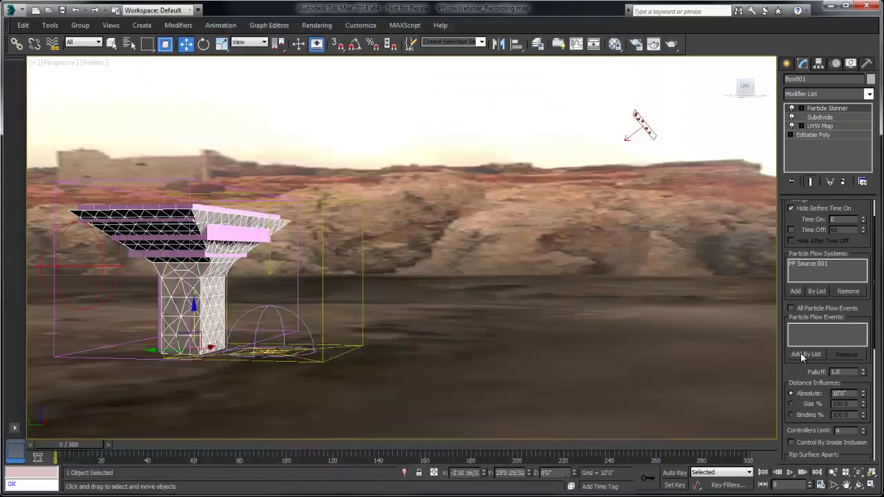
pyautogui.click(805, 354)
pyautogui.click(342, 196)
pyautogui.click(489, 387)
# - Set the Particle Skinner to remove uncontrolled parts and rip the surface by Binding Break, and activate skinning
pyautogui.scroll(-5, 789, 372)
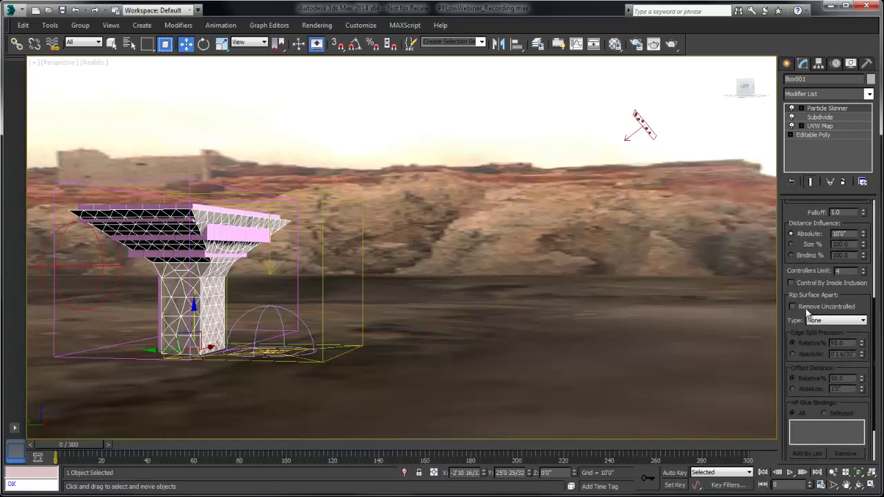
pyautogui.click(818, 322)
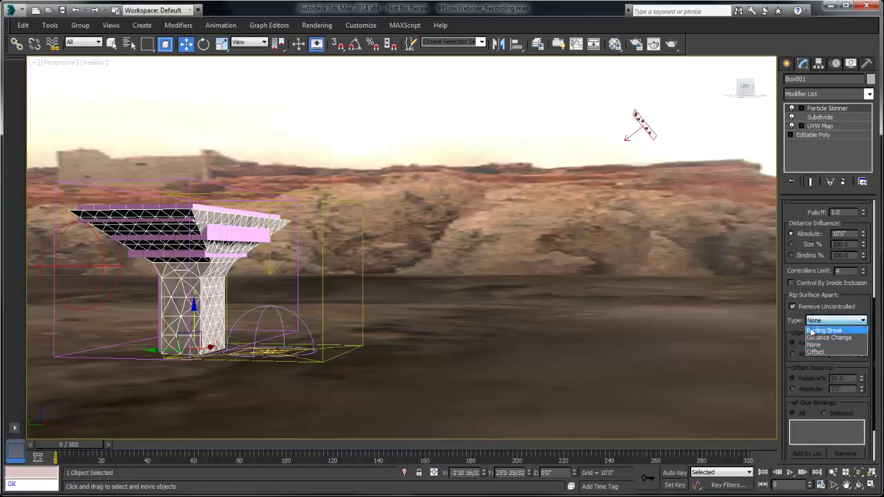
pyautogui.click(821, 331)
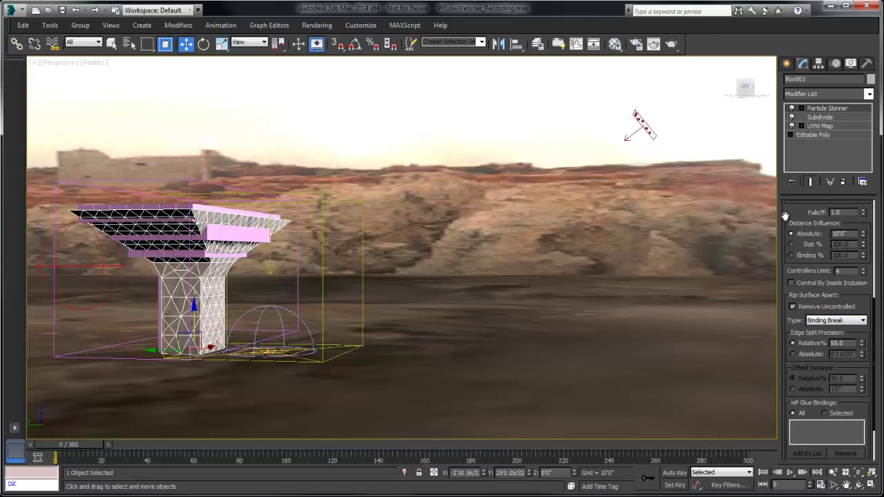
pyautogui.moveTo(785, 216); pyautogui.dragTo(795, 392)
pyautogui.click(808, 221)
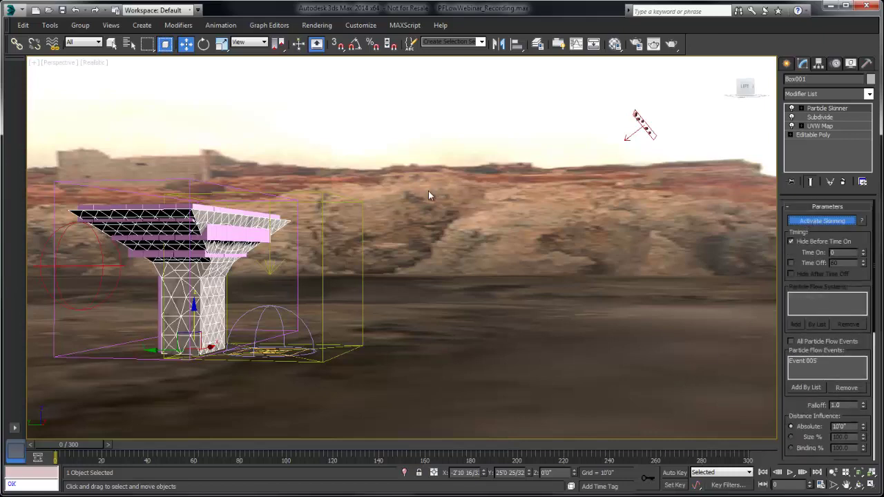
# - Turn off the Display 005 operator in Event 005 so its particles are hidden, and put Particle View away
pyautogui.press('6')
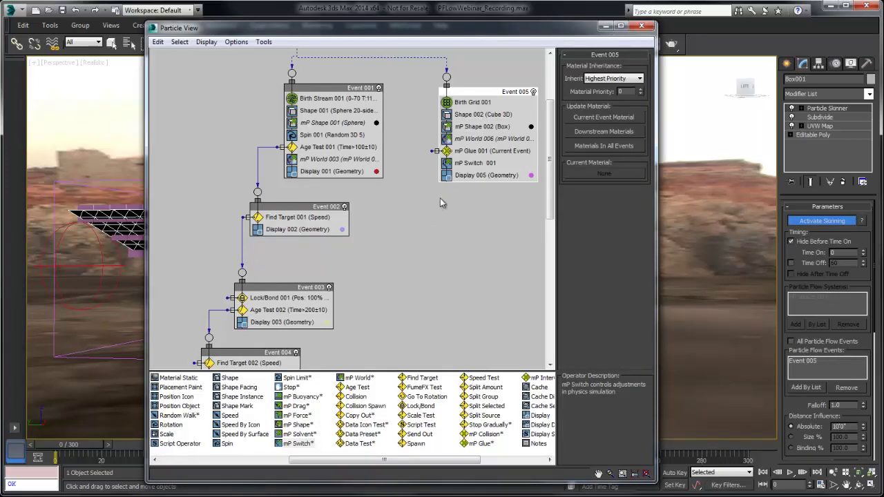
pyautogui.click(447, 175)
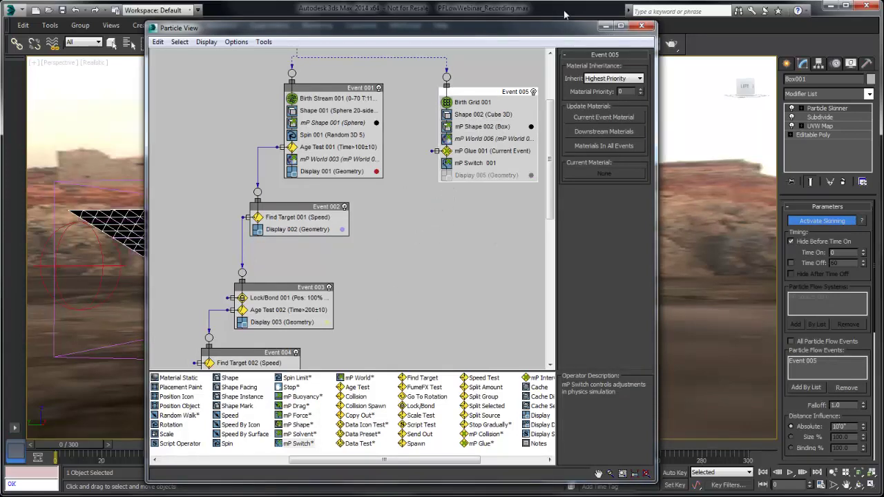
pyautogui.click(605, 26)
# - Deselect everything and play the animation to check how the skinned column breaks apart, stopping at about frame 238
pyautogui.click(394, 129)
pyautogui.click(789, 473)
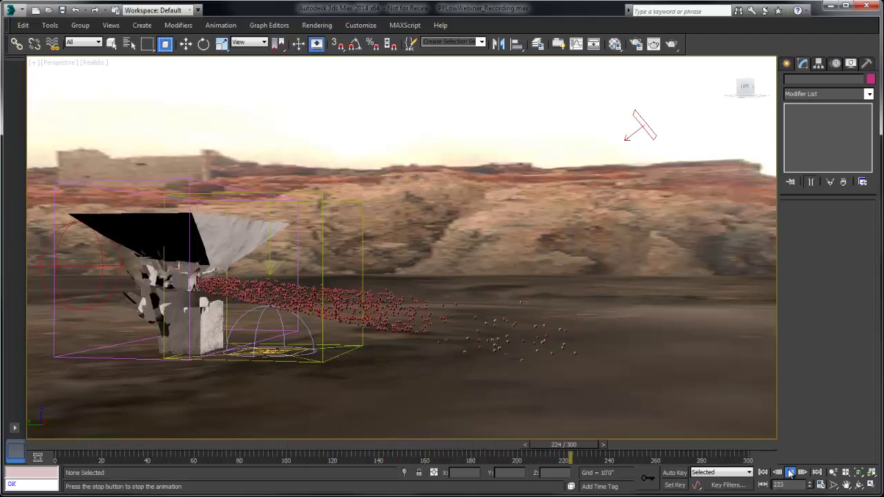
pyautogui.click(790, 472)
# - Add a Shell modifier to the broken column with an outer amount of 0 and an inner amount of about 1'4"
pyautogui.press('w')
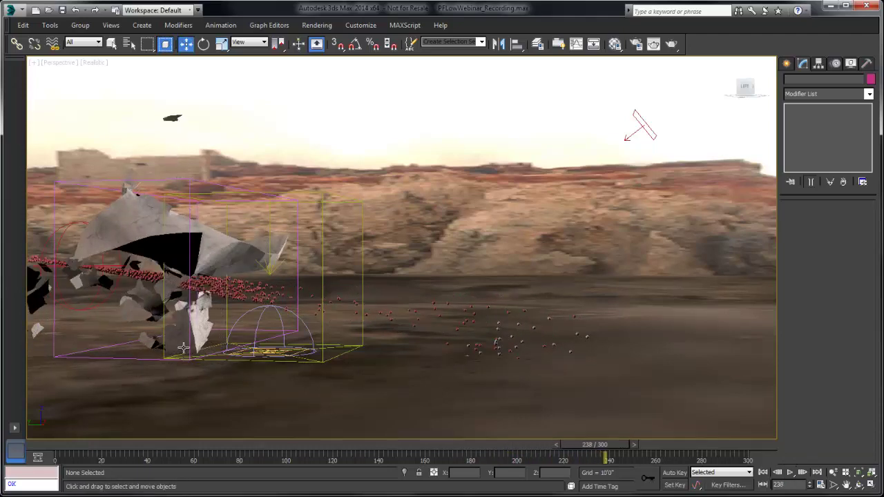
pyautogui.click(130, 236)
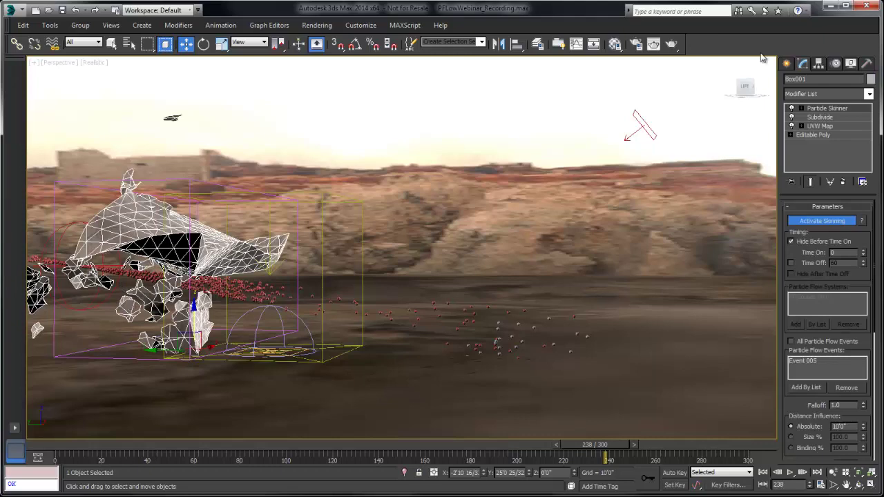
pyautogui.click(813, 97)
pyautogui.moveTo(868, 143); pyautogui.dragTo(868, 370)
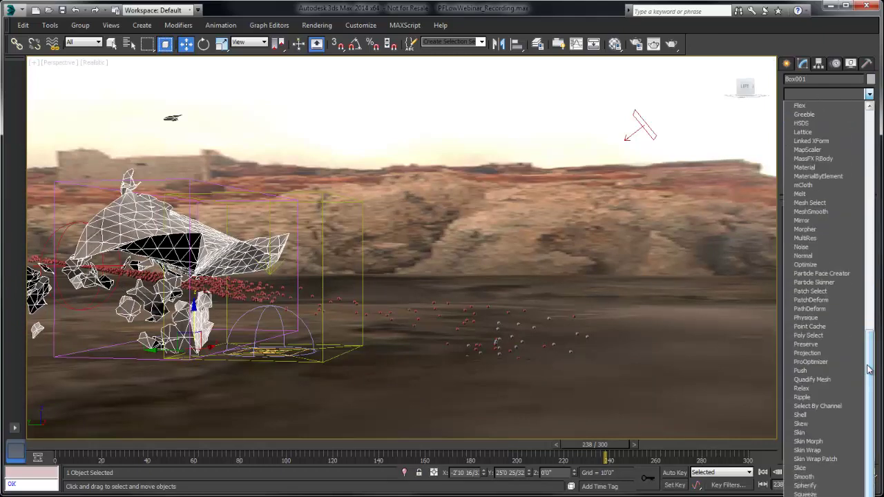
pyautogui.click(801, 414)
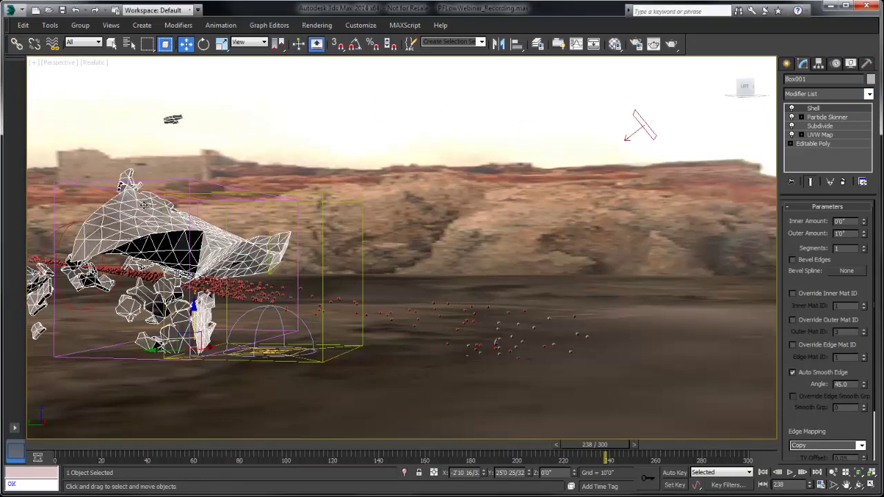
pyautogui.rightClick(863, 236)
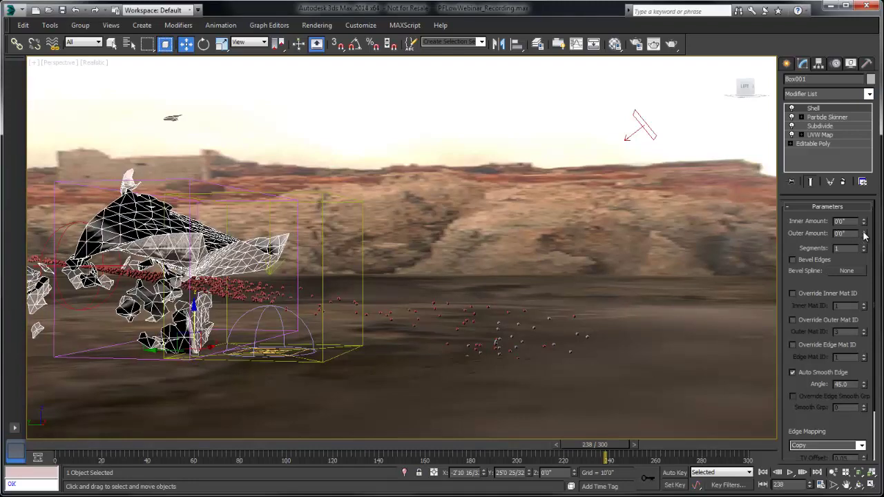
pyautogui.moveTo(863, 223); pyautogui.dragTo(853, 143)
# - Play the animation from the first frame with nothing selected to check the thickened debris, and return to frame 0
pyautogui.click(762, 473)
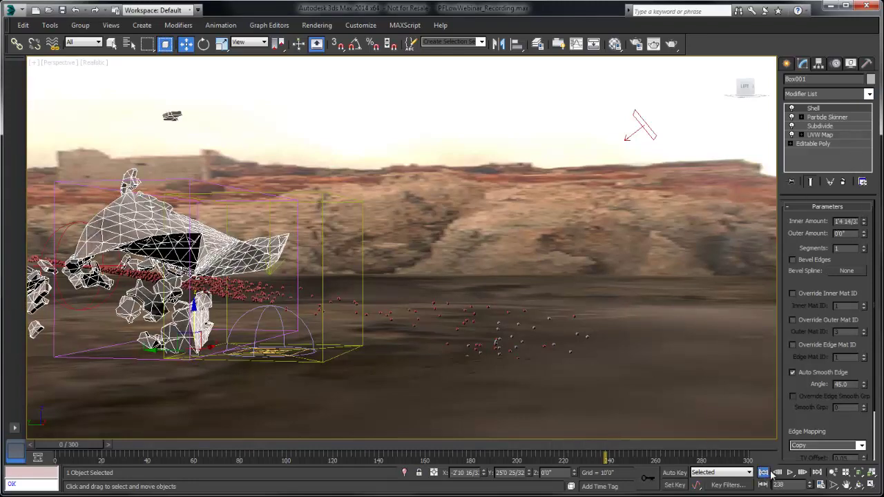
pyautogui.click(675, 408)
pyautogui.click(789, 472)
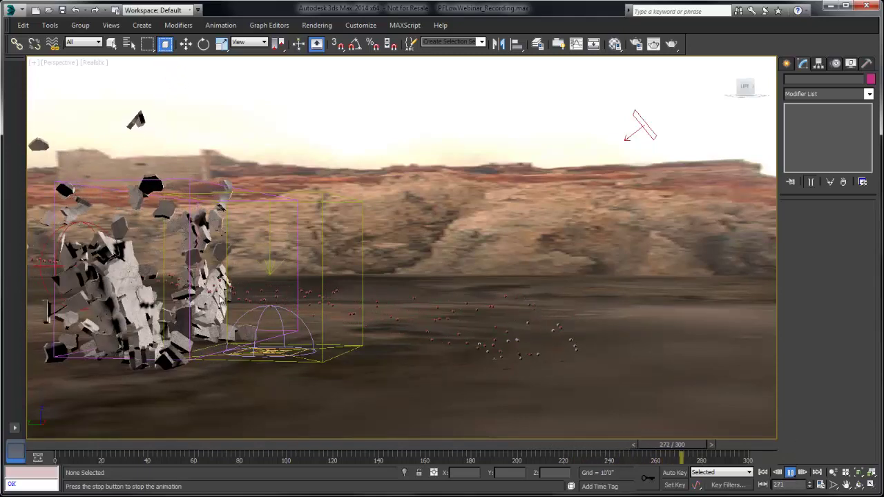
pyautogui.click(791, 473)
pyautogui.click(763, 473)
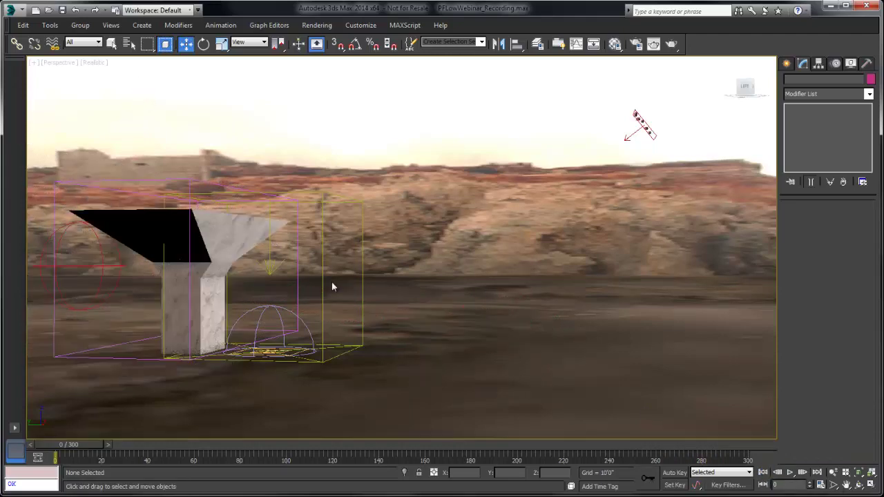
# - Select the column and deactivate skinning in its Particle Skinner modifier
pyautogui.click(233, 221)
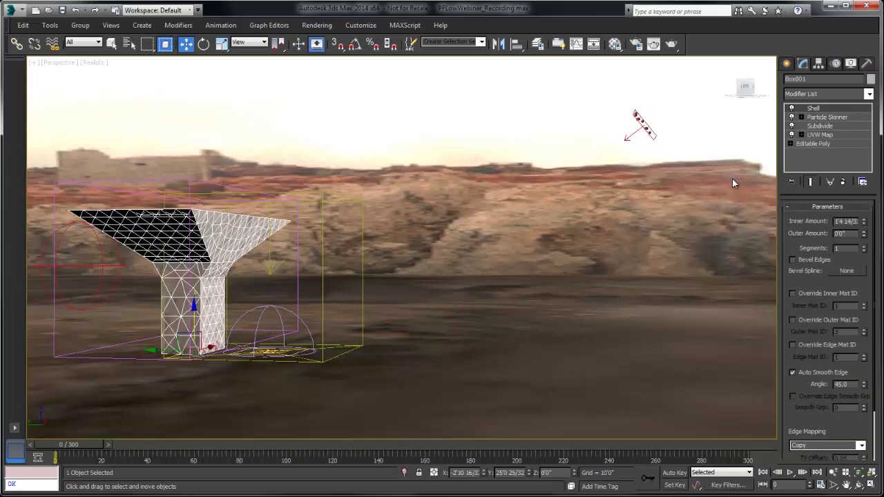
pyautogui.scroll(-1, 803, 278)
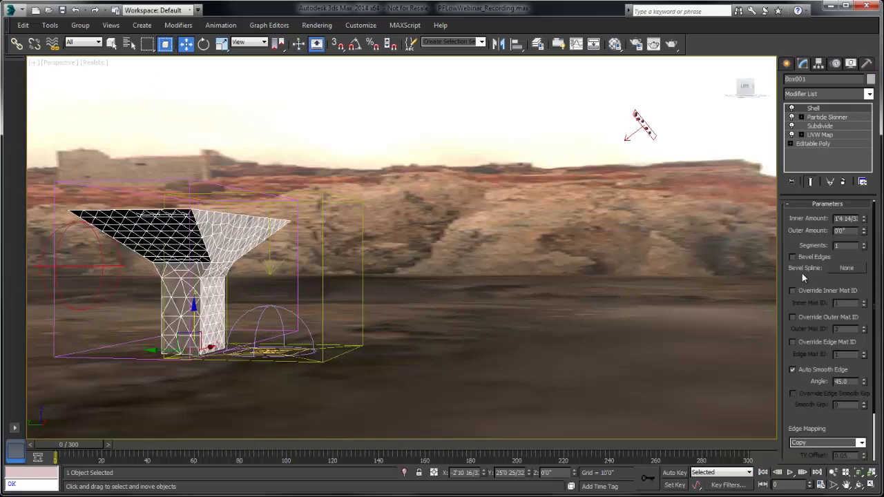
pyautogui.click(815, 117)
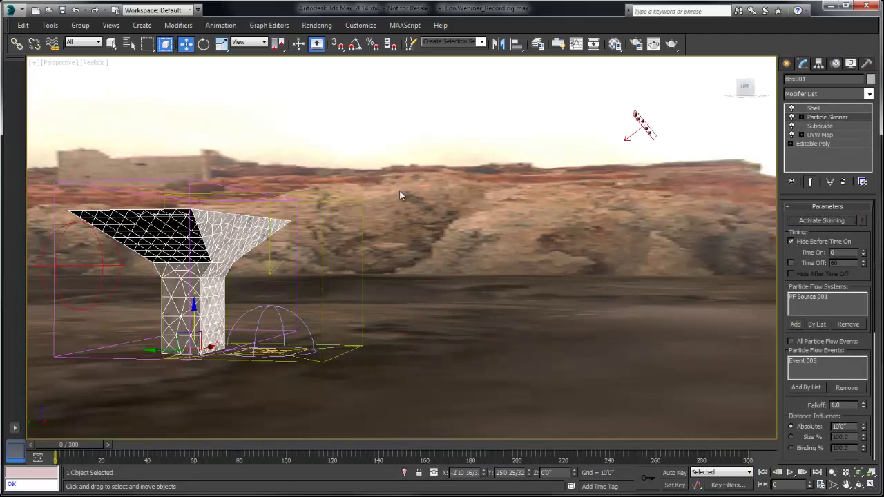
# - Turn off the whole of Event 005 in Particle View, look over the other events, and put Particle View away
pyautogui.press('6')
pyautogui.click(533, 92)
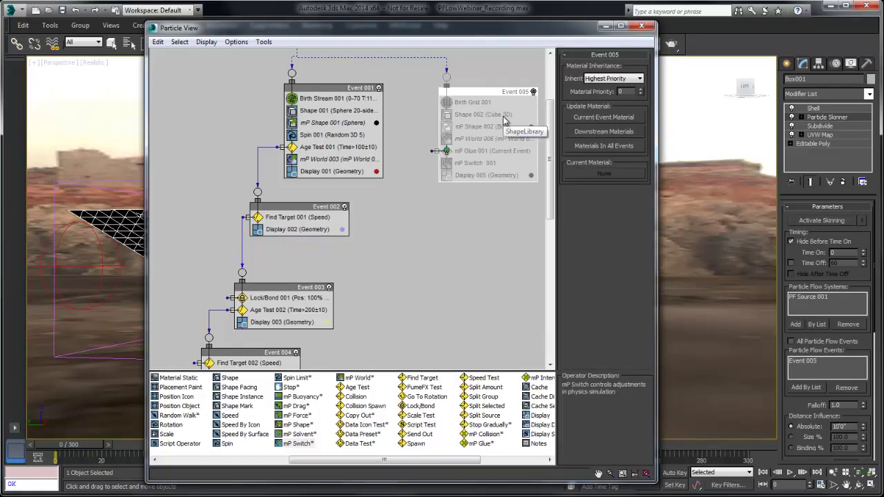
pyautogui.scroll(2, 549, 131)
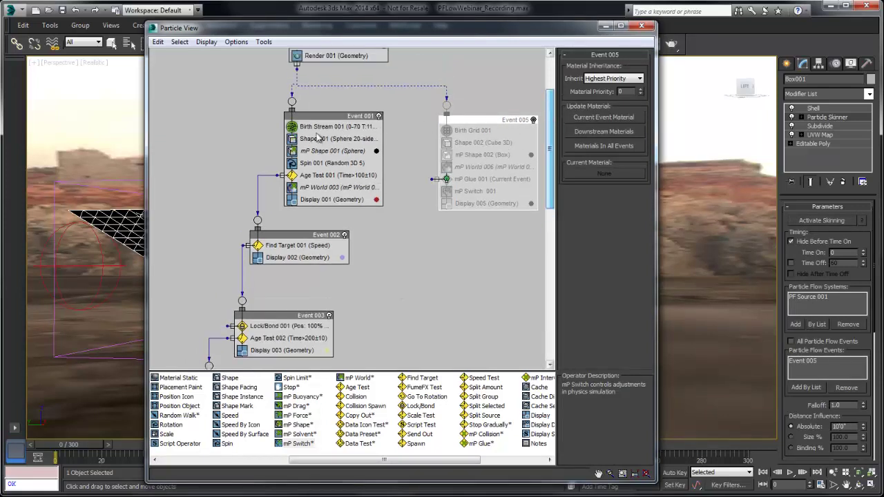
pyautogui.scroll(-8, 551, 150)
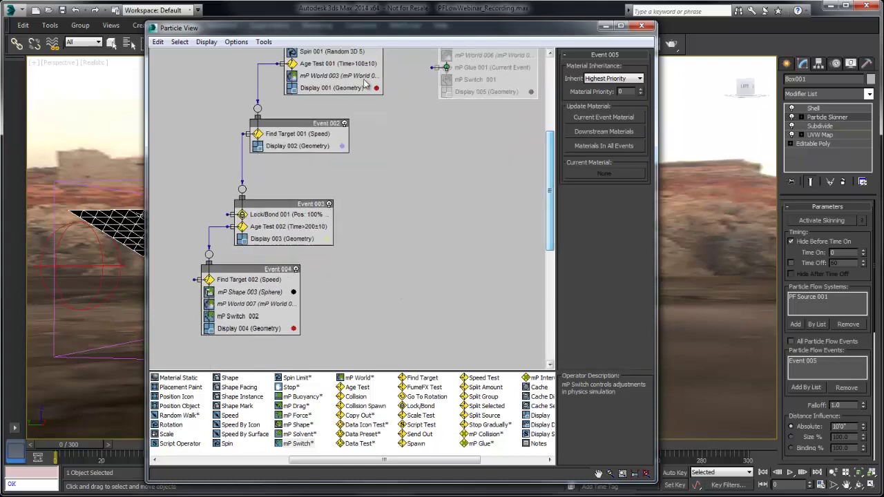
pyautogui.scroll(12, 551, 150)
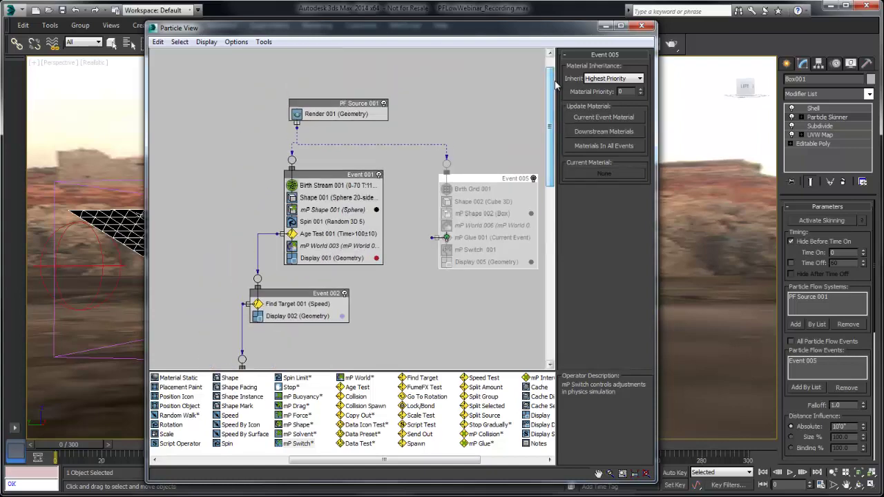
pyautogui.click(605, 26)
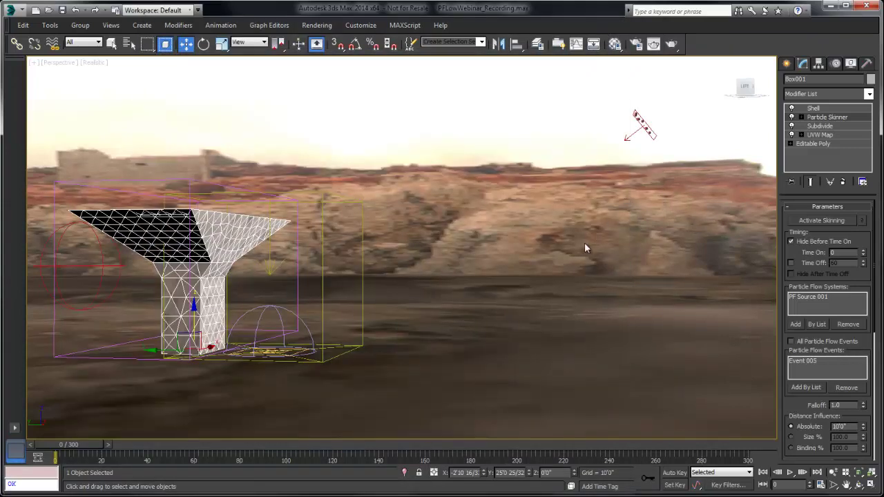
# - Draw a FumeFX container around the column and emitter, about 147'10" wide, 337'9" long and 96'2" high
pyautogui.scroll(-3, 524, 261)
pyautogui.keyDown('alt'); pyautogui.moveTo(353, 301); pyautogui.dragTo(444, 268, button='middle'); pyautogui.keyUp('alt')
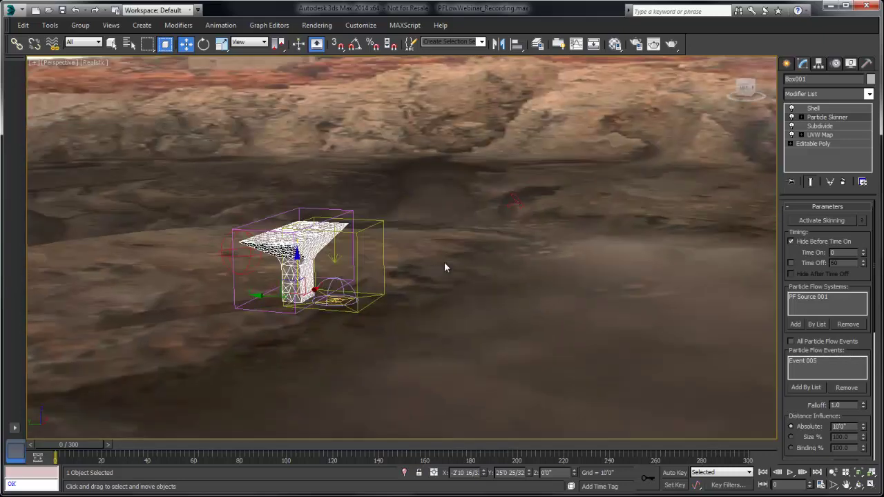
pyautogui.click(787, 63)
pyautogui.click(799, 98)
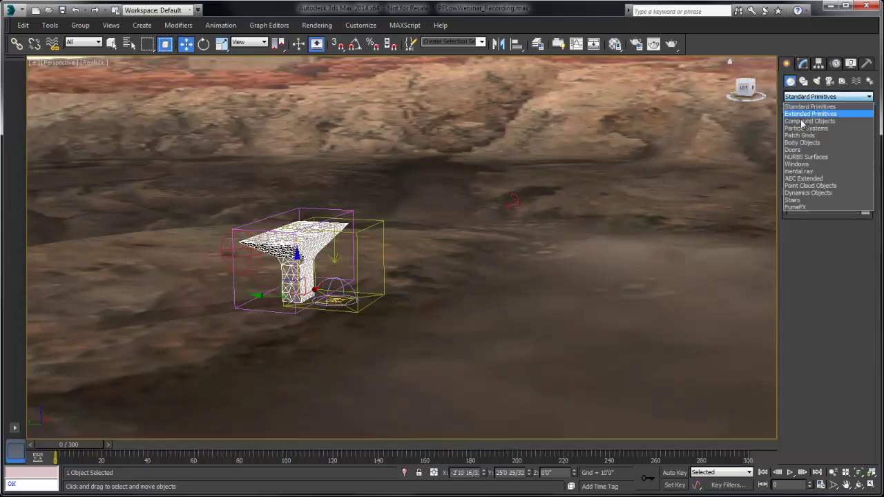
pyautogui.click(799, 208)
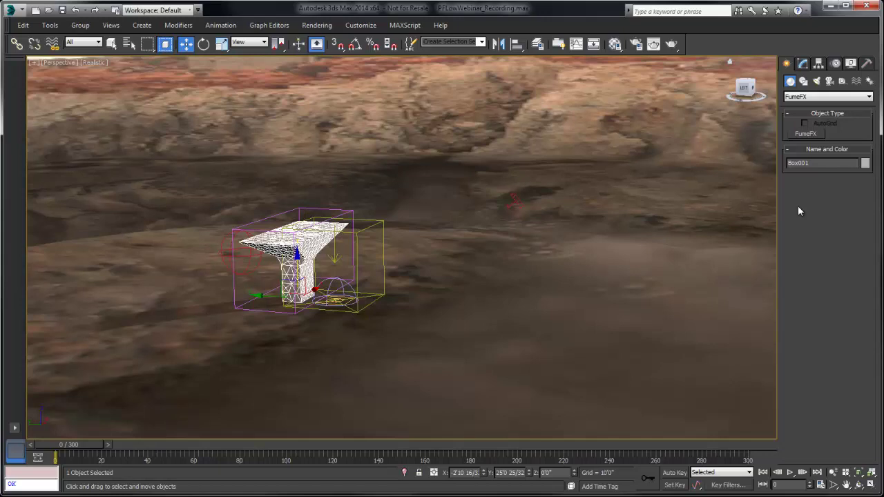
pyautogui.keyDown('alt'); pyautogui.moveTo(428, 262); pyautogui.dragTo(600, 262, button='middle'); pyautogui.keyUp('alt')
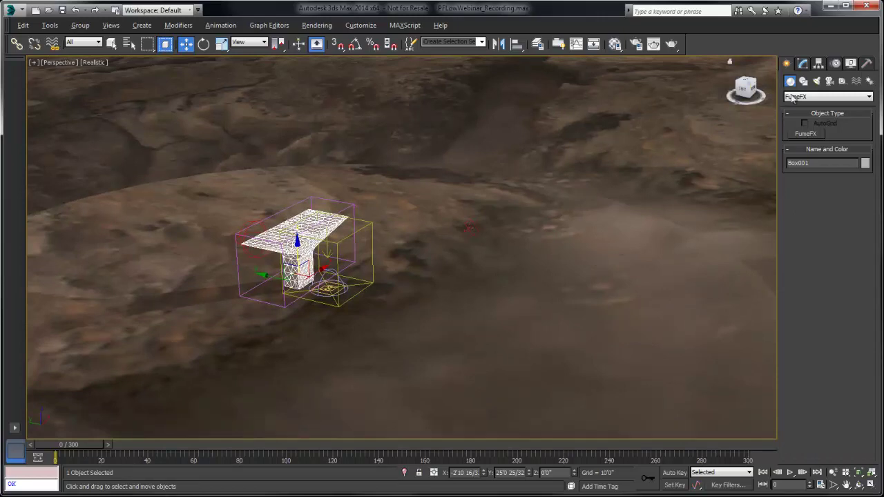
pyautogui.click(805, 133)
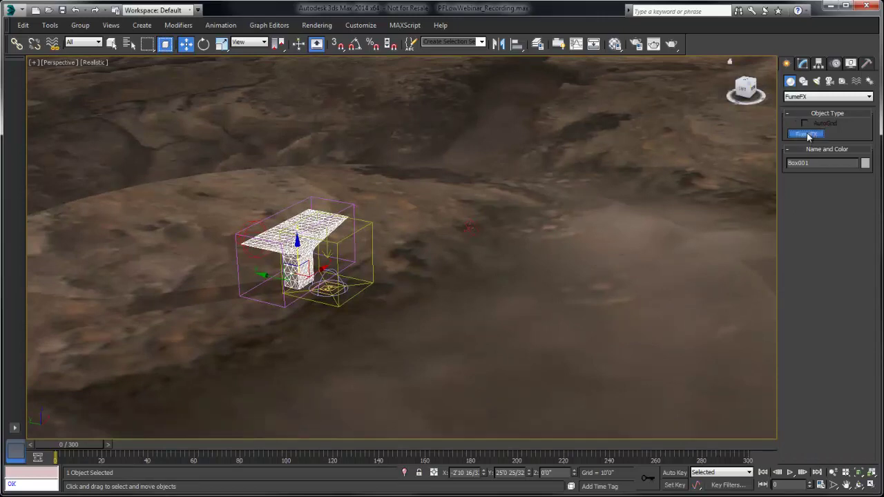
pyautogui.click(808, 136)
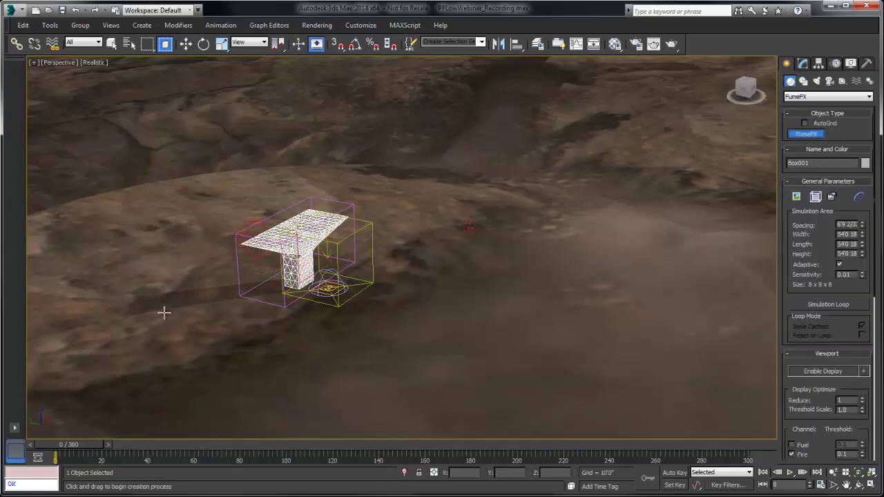
pyautogui.moveTo(105, 276); pyautogui.dragTo(577, 284)
pyautogui.click(556, 173)
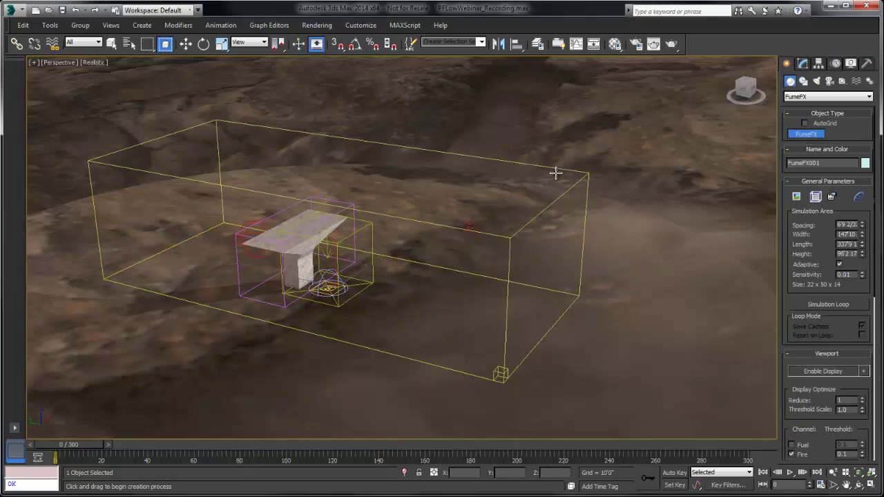
# - Open the simulation settings window of the new FumeFX container and move it clear of the column
pyautogui.keyDown('alt'); pyautogui.moveTo(537, 215); pyautogui.dragTo(427, 292, button='middle'); pyautogui.keyUp('alt')
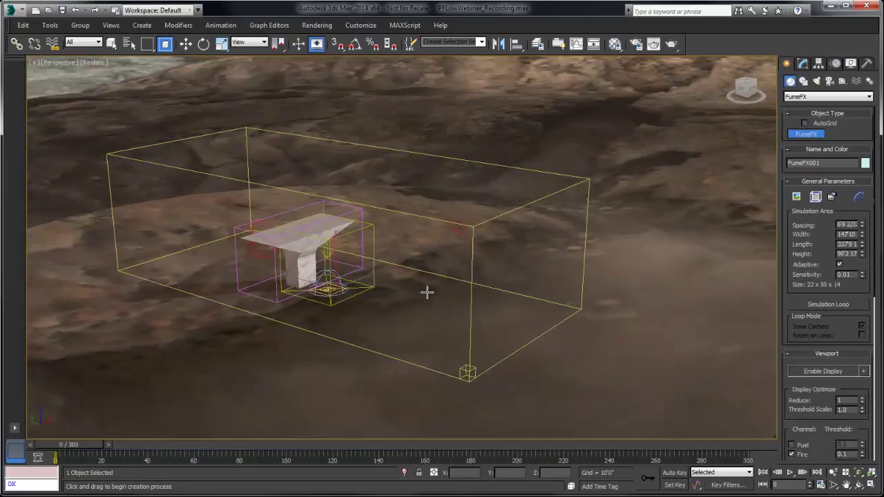
pyautogui.click(802, 63)
pyautogui.keyDown('alt'); pyautogui.moveTo(383, 205); pyautogui.dragTo(483, 201, button='middle'); pyautogui.keyUp('alt')
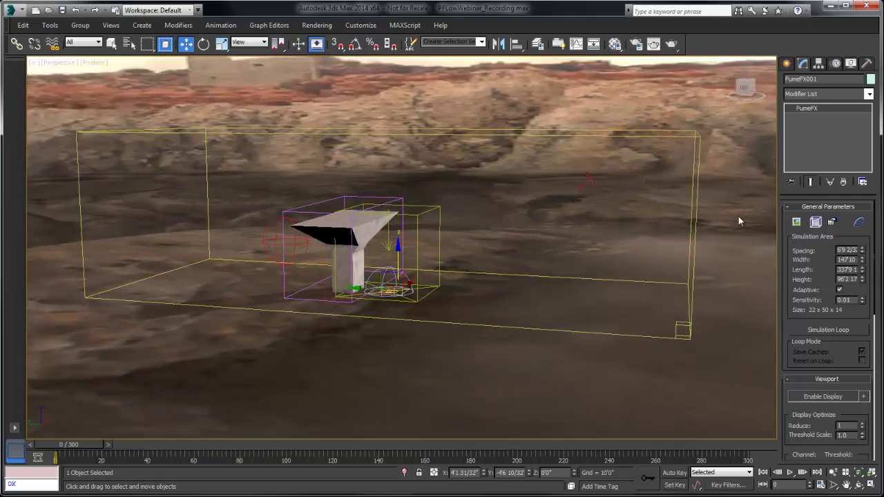
pyautogui.click(816, 221)
pyautogui.moveTo(101, 62); pyautogui.dragTo(86, 60)
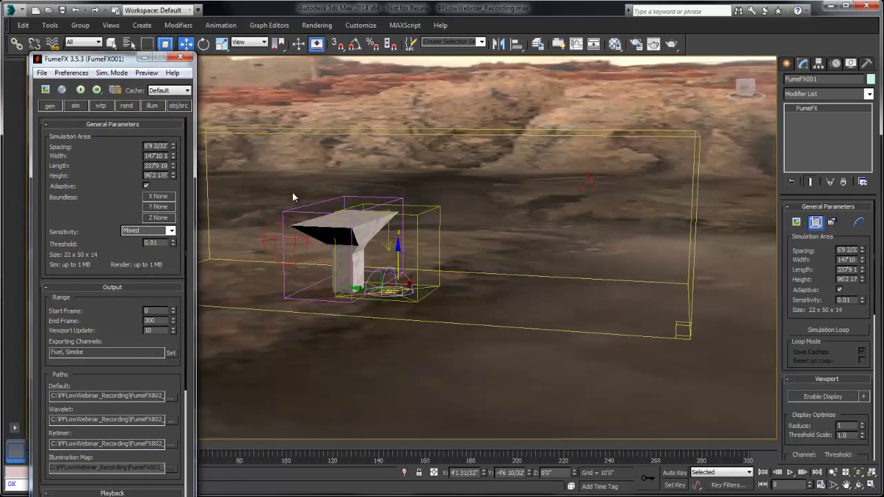
pyautogui.keyDown('alt'); pyautogui.moveTo(292, 191); pyautogui.dragTo(428, 188, button='middle'); pyautogui.keyUp('alt')
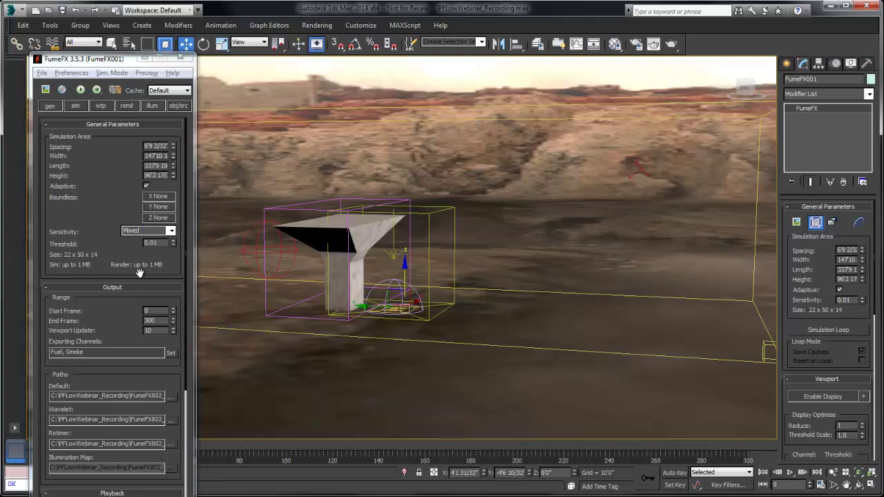
# - Add a Particle Source to the FumeFX container, assign PF Source 001 as its particles, and look over its parameters
pyautogui.click(179, 105)
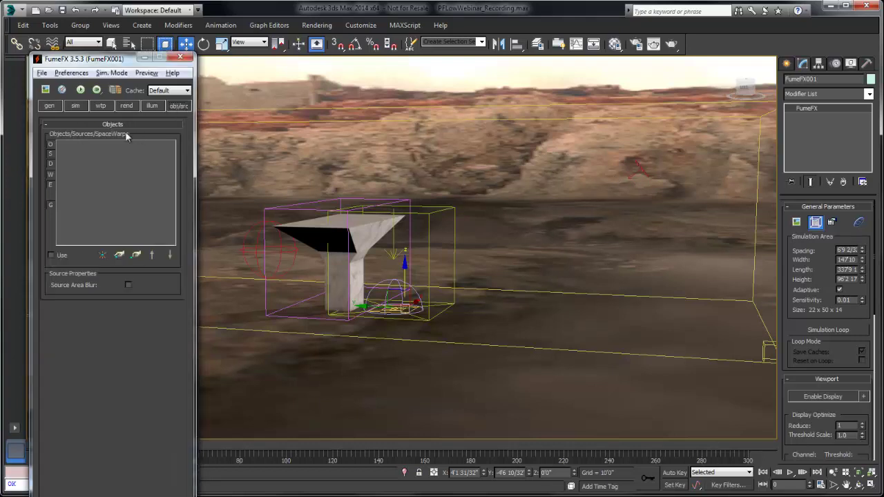
pyautogui.click(102, 256)
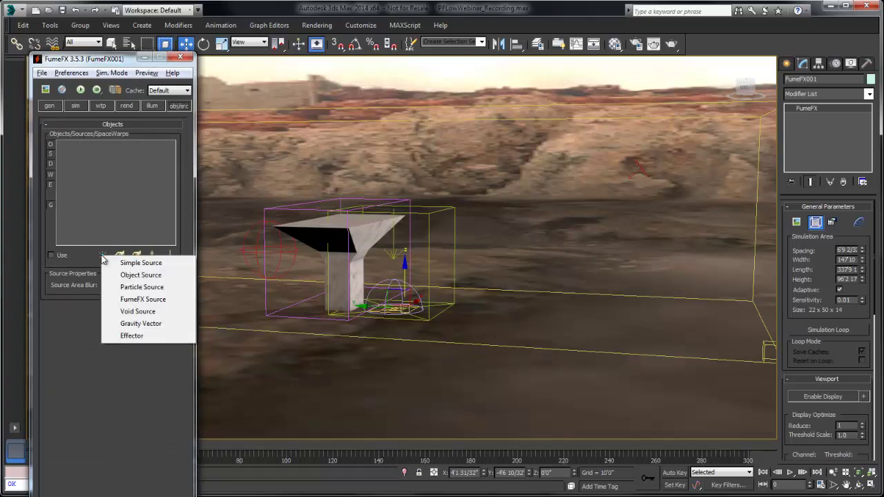
pyautogui.click(131, 286)
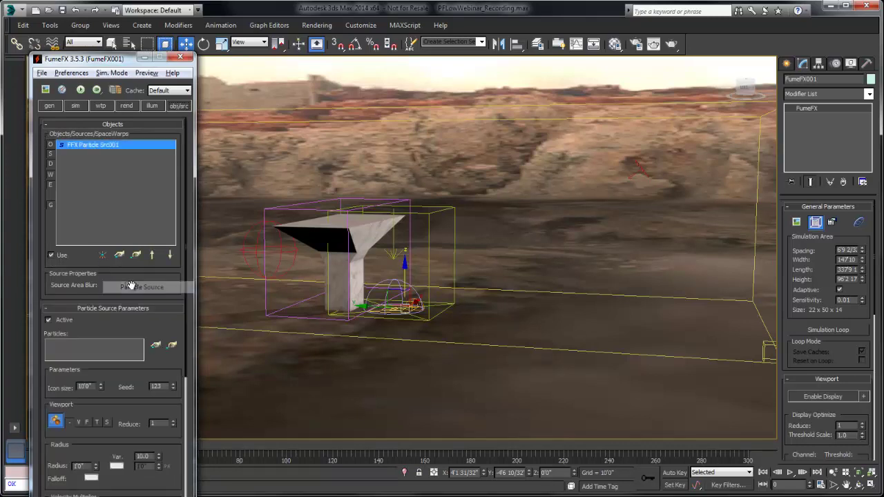
pyautogui.click(155, 345)
pyautogui.click(399, 306)
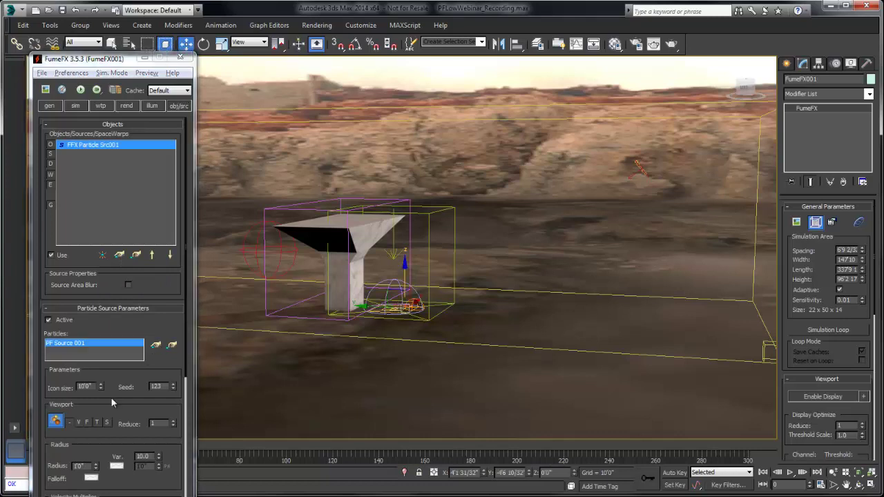
pyautogui.scroll(-5, 60, 456)
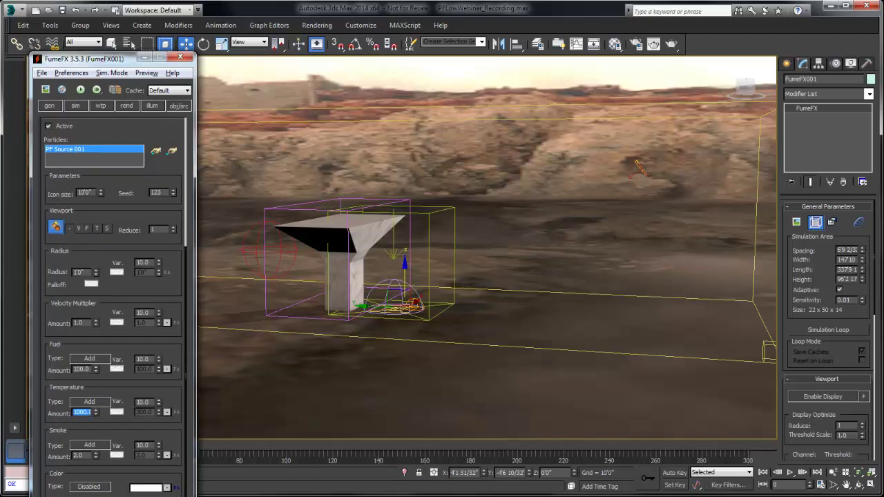
# - Set the X Turbulence in the FumeFX simulation settings to 1'0"
pyautogui.click(76, 106)
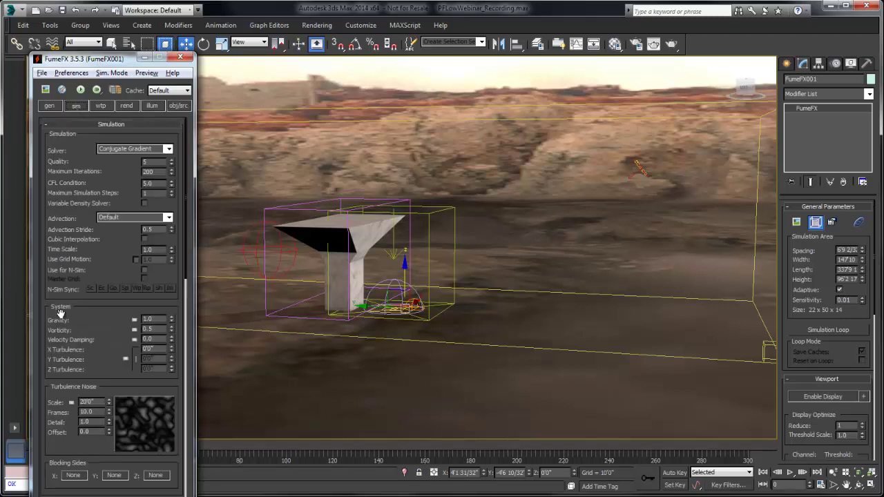
pyautogui.scroll(-1, 57, 320)
pyautogui.doubleClick(149, 316)
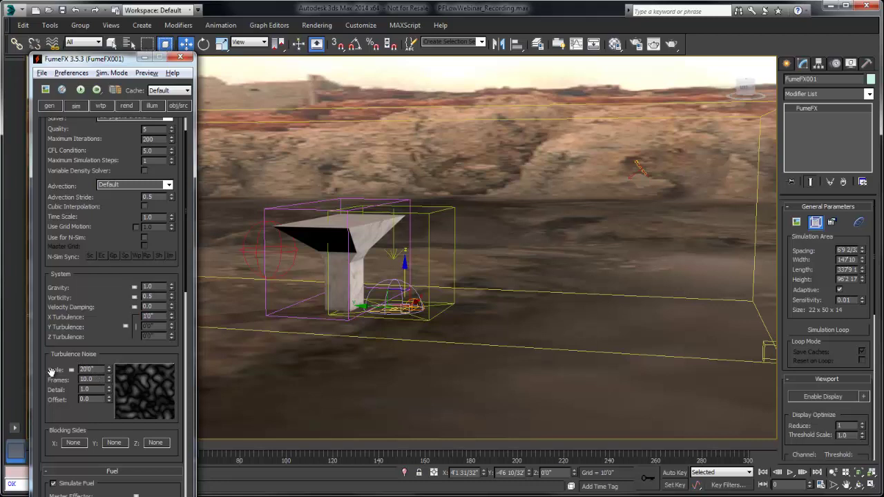
# - Set the turbulence noise scale to 10'0" and its detail to 5, and look over the smoke and temperature settings
pyautogui.doubleClick(87, 369)
pyautogui.press('Return')
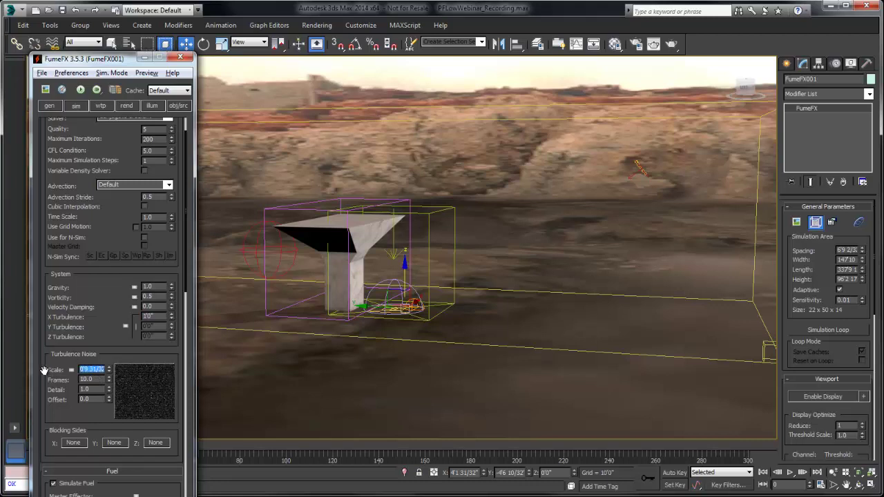
pyautogui.write('10')
pyautogui.press('Return')
pyautogui.doubleClick(90, 389)
pyautogui.write('5')
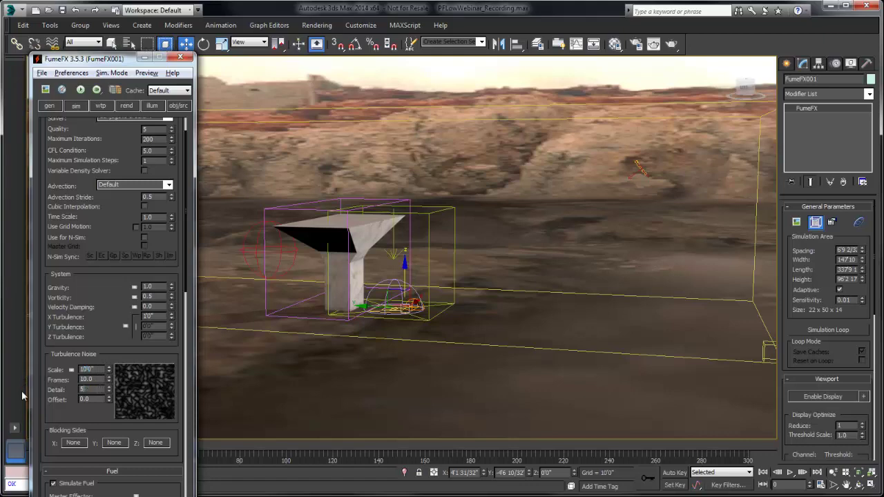
pyautogui.press('Return')
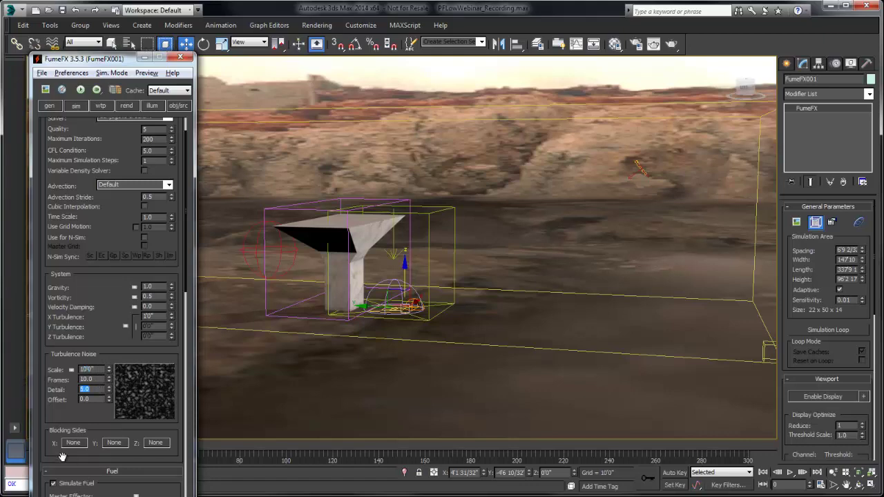
pyautogui.scroll(-15, 62, 457)
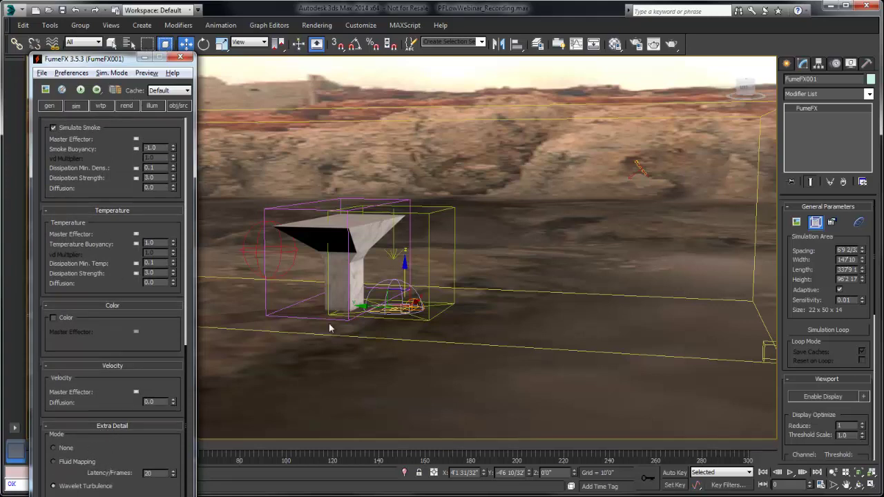
# - Play the particle animation briefly, view the falling particles up close, and return to frame 0
pyautogui.click(789, 472)
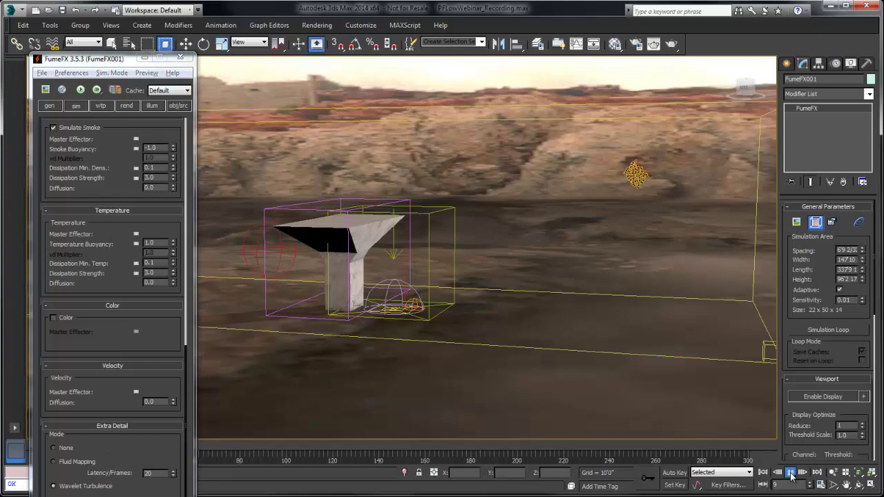
pyautogui.click(789, 473)
pyautogui.press('w')
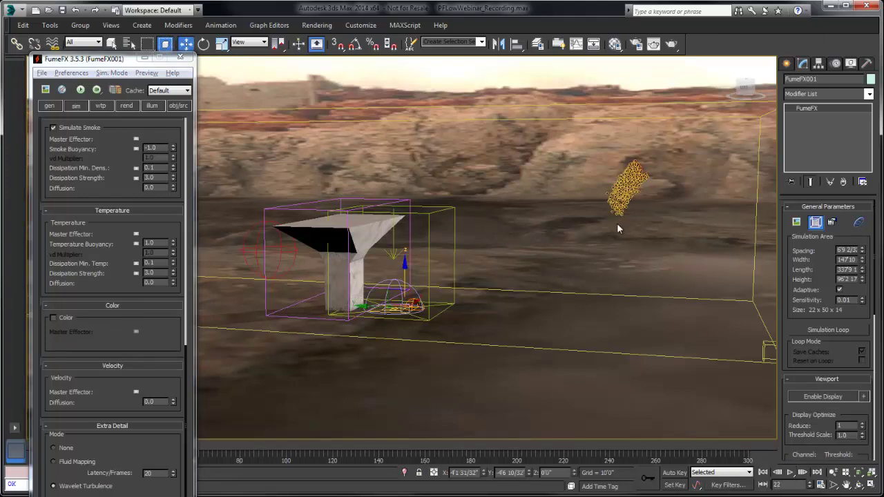
pyautogui.keyDown('alt'); pyautogui.moveTo(616, 223); pyautogui.dragTo(624, 196, button='middle'); pyautogui.keyUp('alt')
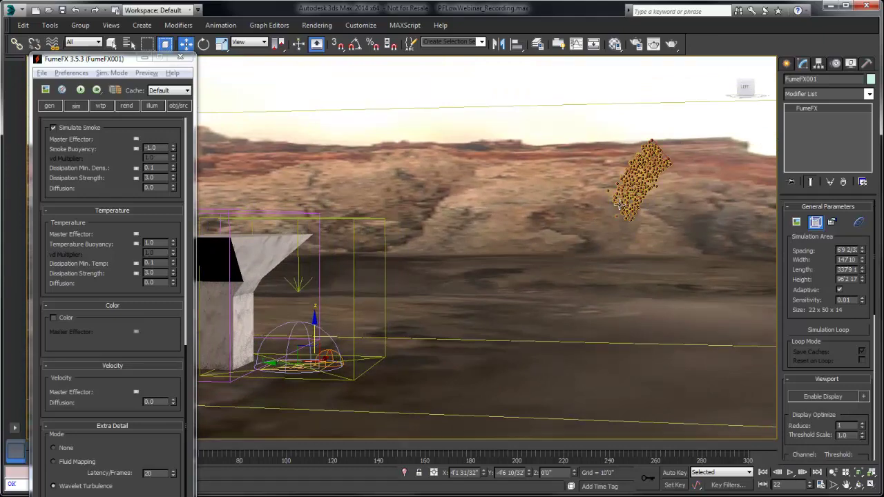
pyautogui.click(763, 473)
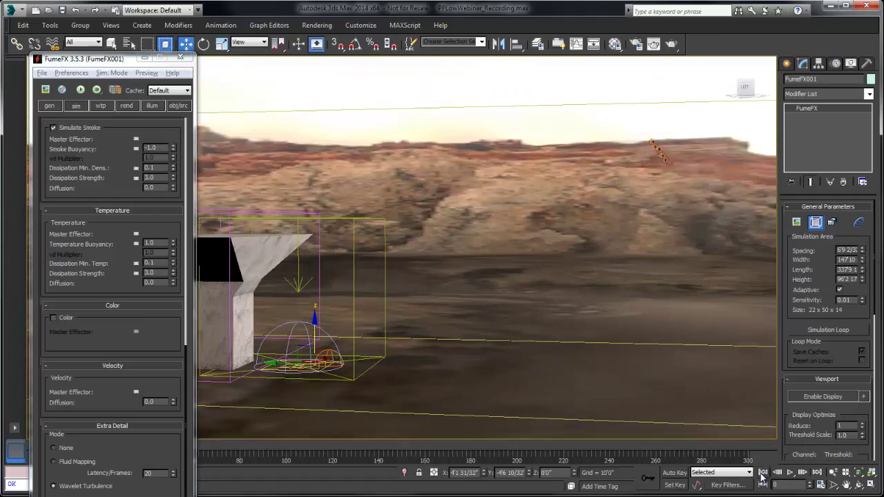
# - Open the FumeFX output preview, run the default simulation to about frame 42, and stop it
pyautogui.click(44, 89)
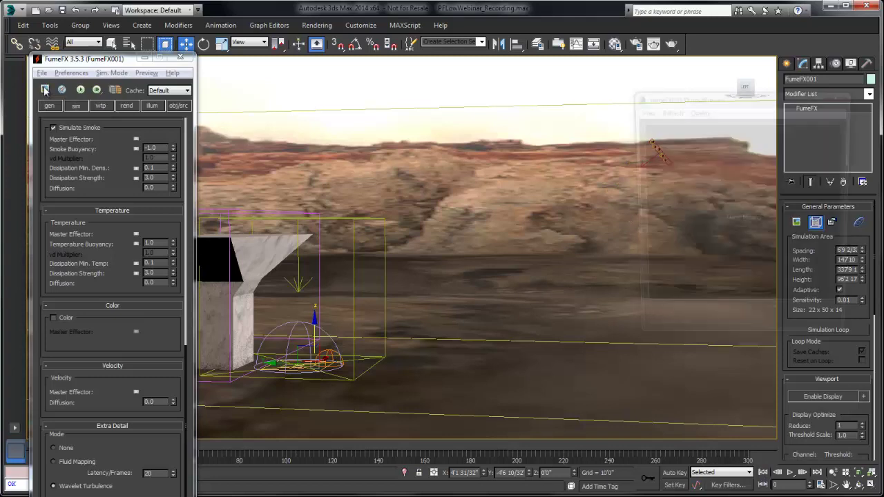
pyautogui.moveTo(688, 102); pyautogui.dragTo(668, 98)
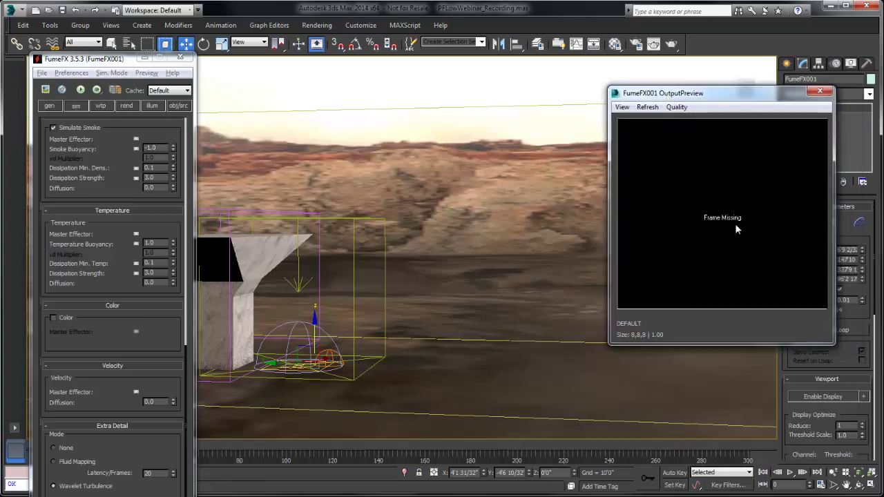
pyautogui.click(81, 90)
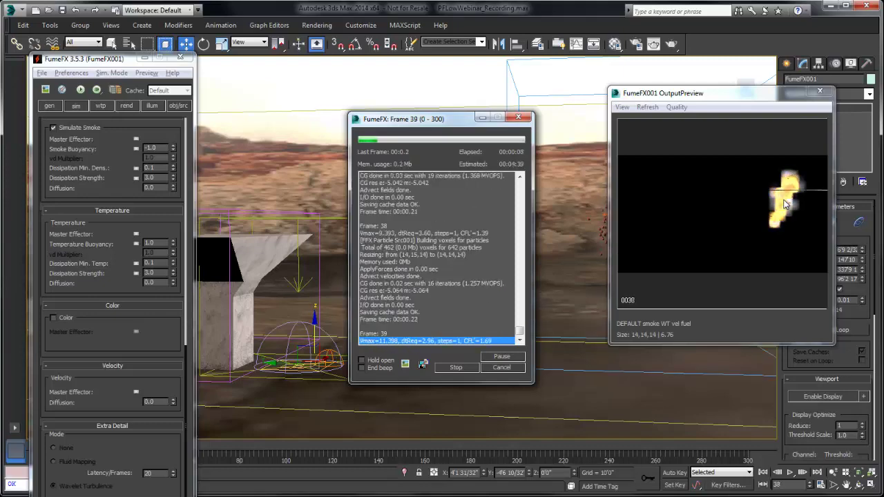
pyautogui.click(458, 368)
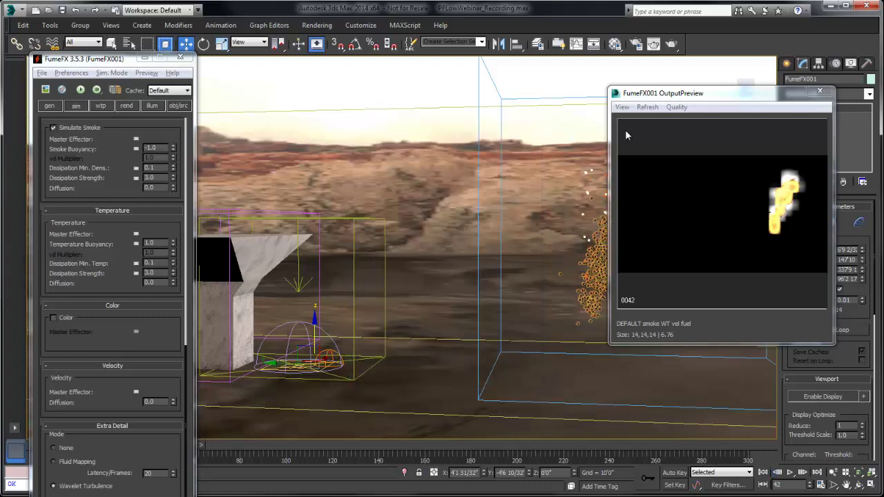
pyautogui.moveTo(656, 96); pyautogui.dragTo(659, 96)
pyautogui.keyDown('alt'); pyautogui.moveTo(405, 249); pyautogui.dragTo(359, 254, button='middle'); pyautogui.keyUp('alt')
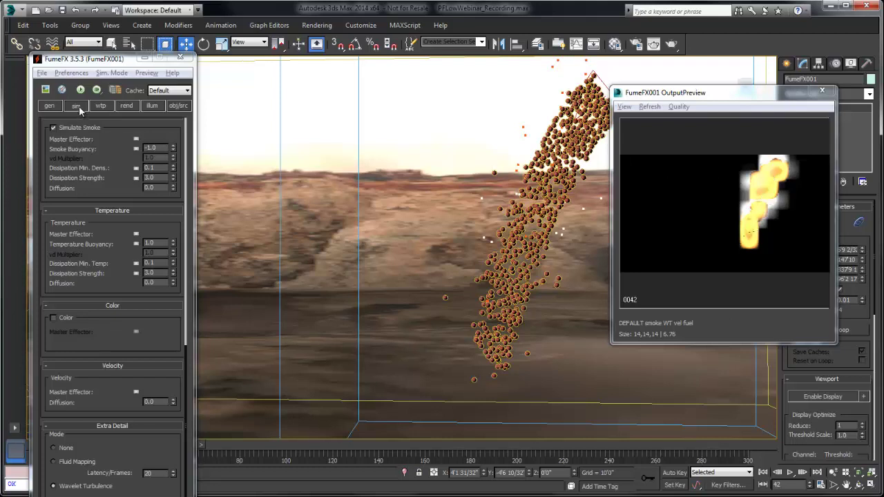
# - Edit the smoke color gradient in the rendering parameters so it runs linearly from dark grey to white
pyautogui.click(118, 107)
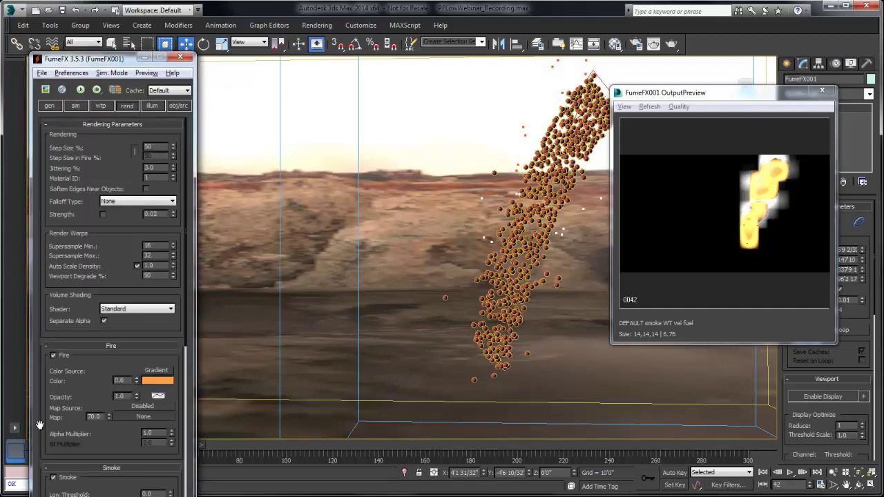
pyautogui.moveTo(39, 425); pyautogui.dragTo(48, 223)
pyautogui.click(156, 359)
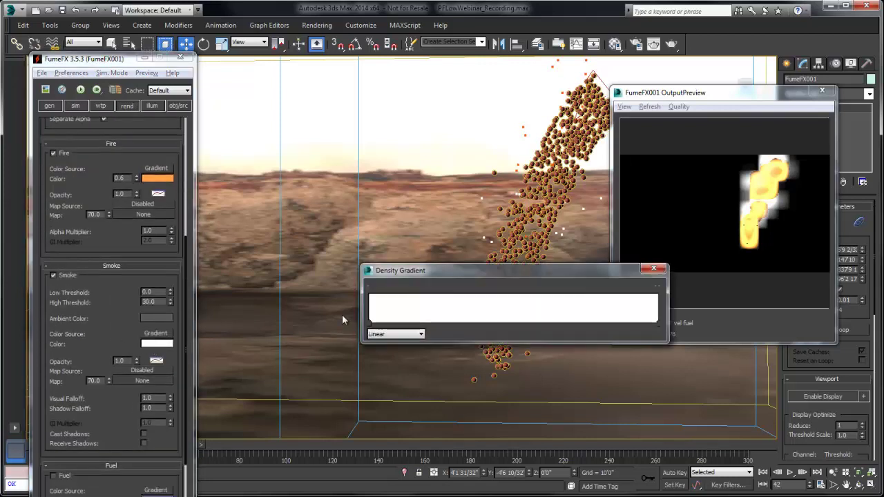
pyautogui.rightClick(369, 322)
pyautogui.click(394, 332)
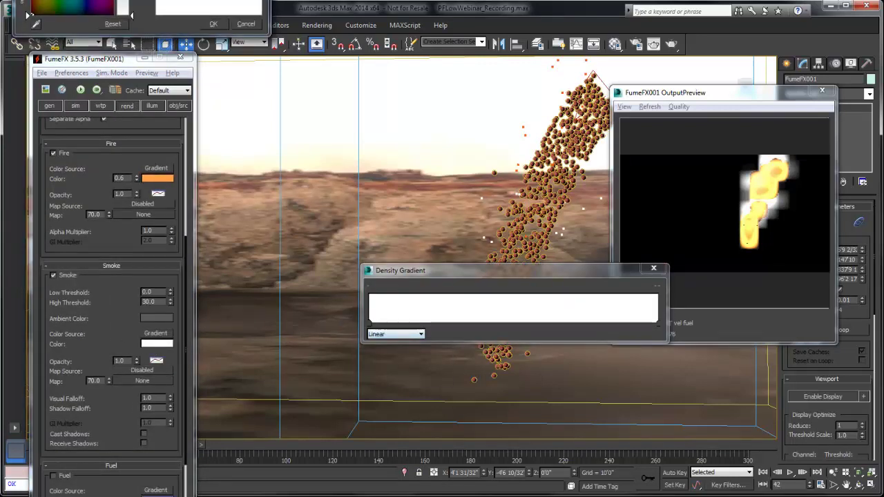
pyautogui.click(28, 14)
pyautogui.click(214, 23)
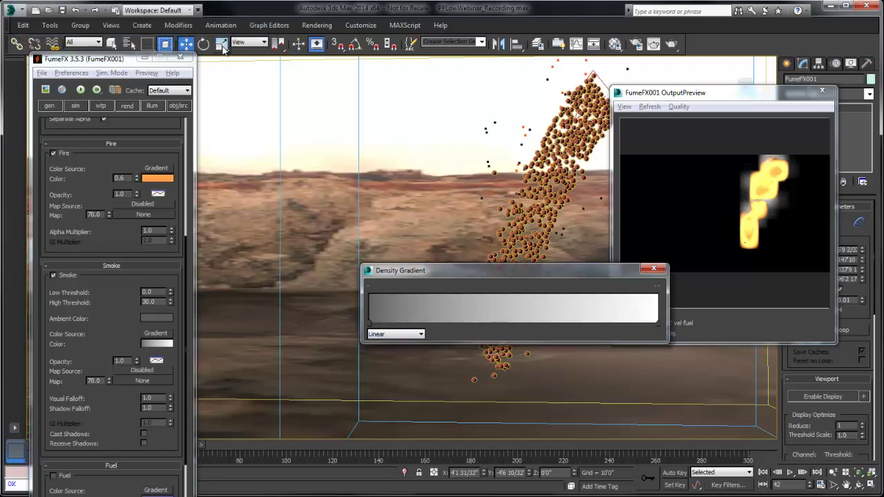
pyautogui.click(653, 268)
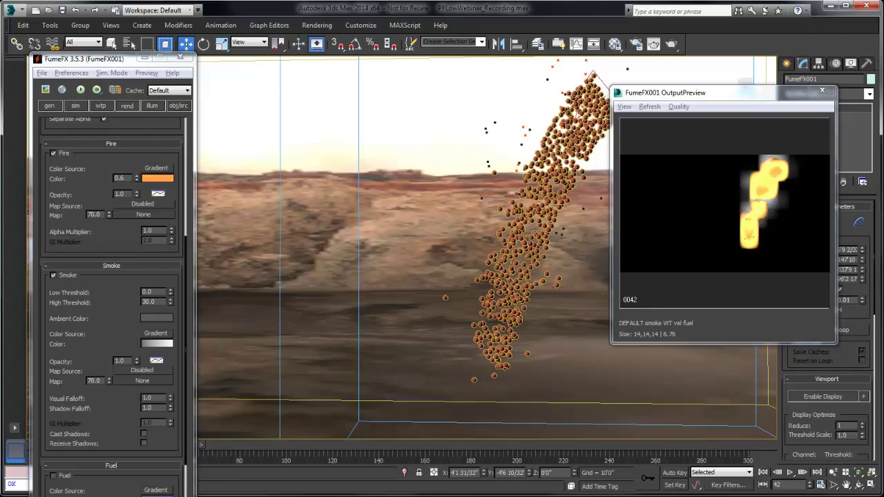
# - Switch to the RAM Player, reveal the FireBurst sequence in channel B, and play it from the first frame
pyautogui.hotkey('alt', 'Tab')
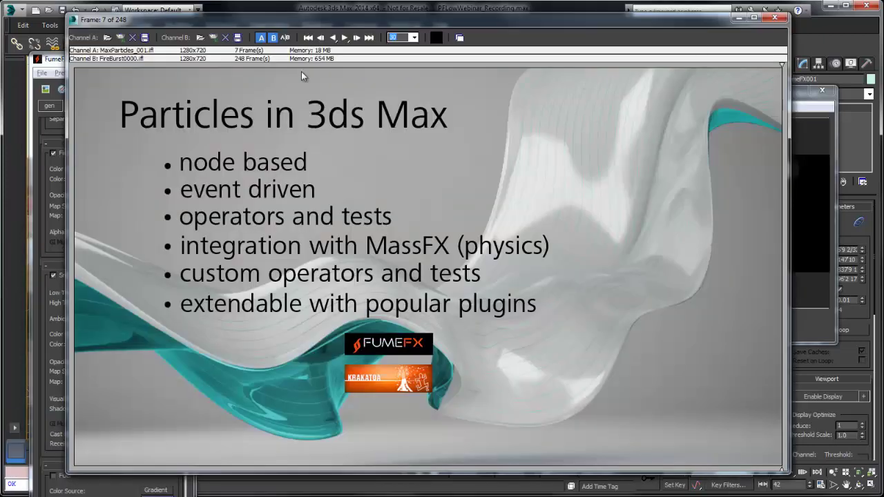
pyautogui.moveTo(782, 65); pyautogui.dragTo(74, 66)
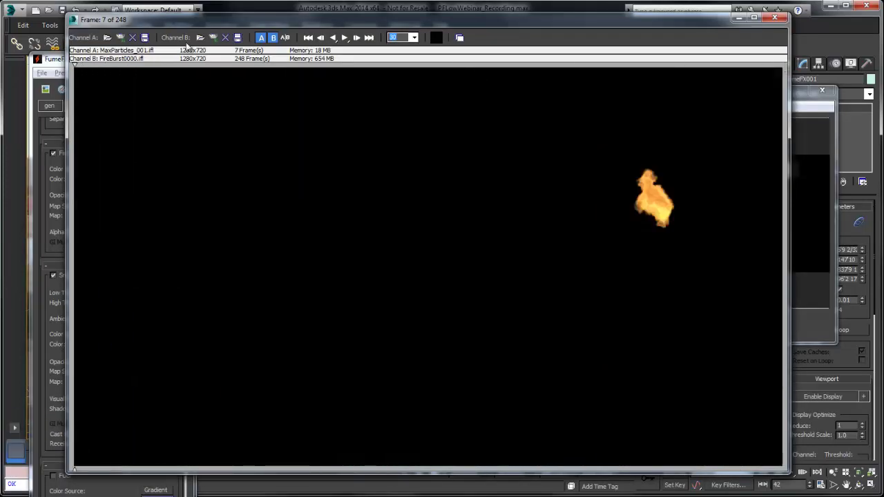
pyautogui.click(308, 37)
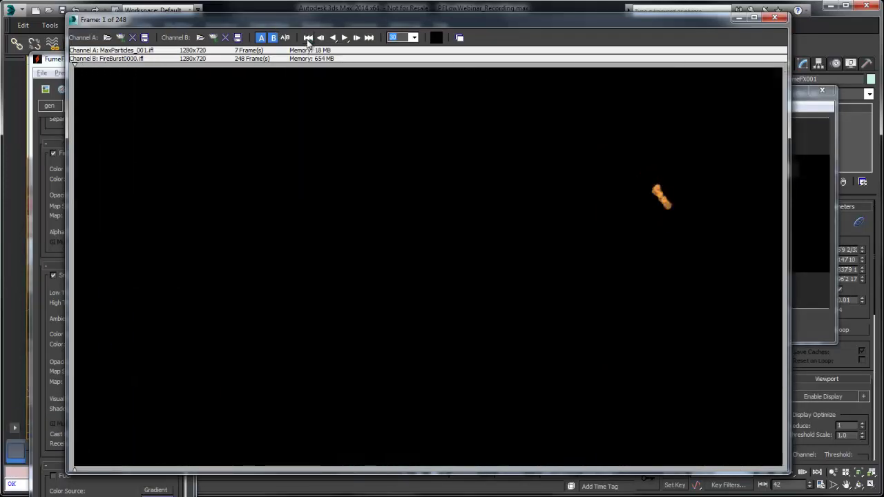
pyautogui.click(345, 39)
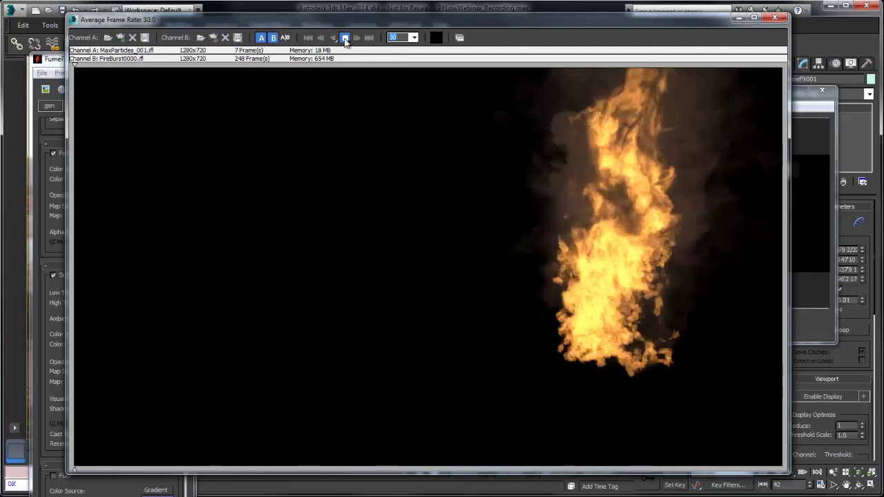
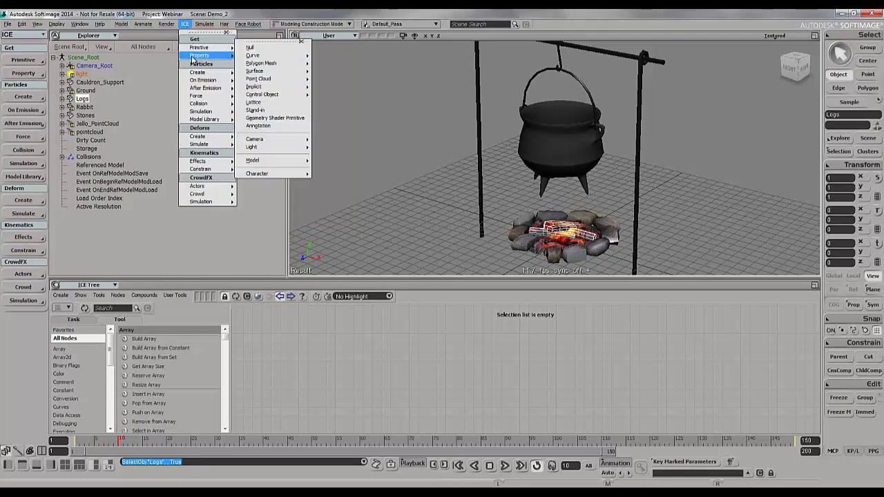
# - In Softimage, create a Basic Fire ICE particle effect on the selected Logs and move its property window aside
pyautogui.moveTo(201, 72)
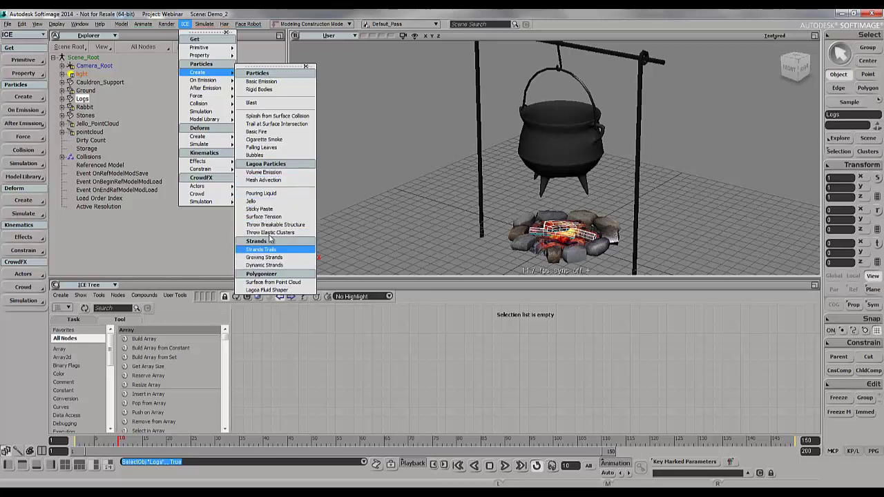
pyautogui.click(296, 132)
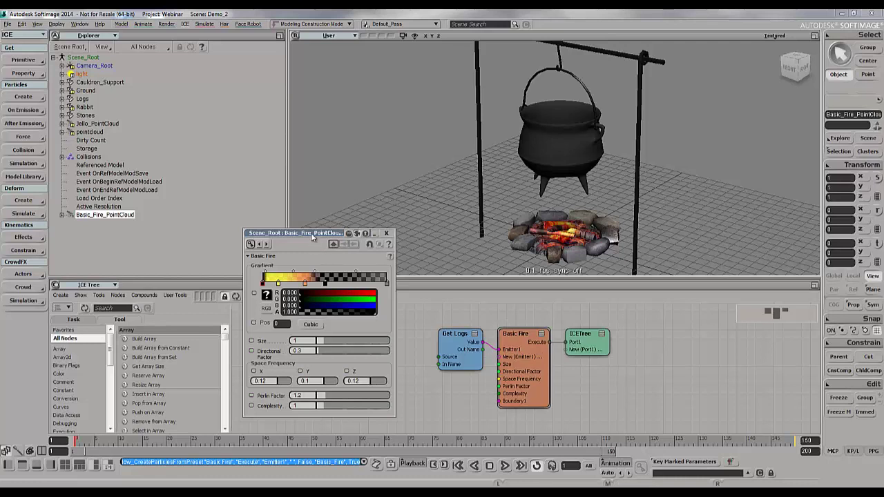
pyautogui.moveTo(312, 237); pyautogui.dragTo(326, 225)
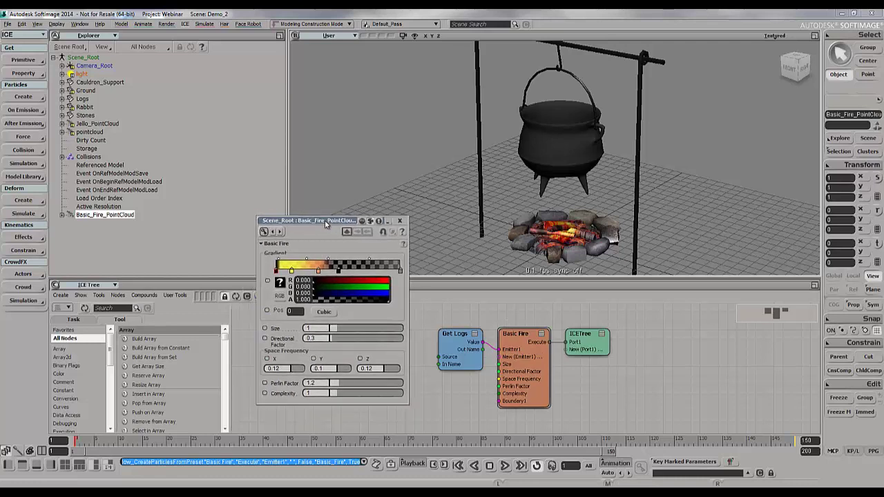
# - Play the fire simulation from the start and raise the Basic Fire size to 1.698
pyautogui.click(505, 466)
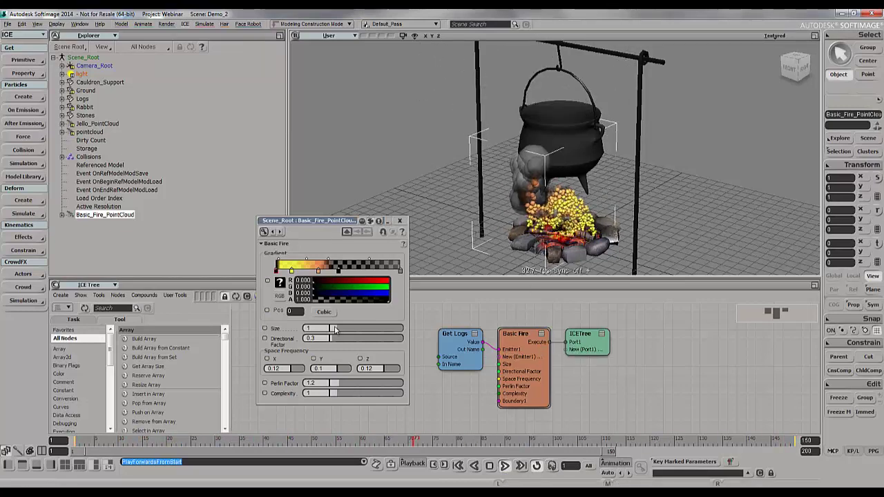
pyautogui.moveTo(334, 330)
pyautogui.mouseDown()
pyautogui.moveTo(366, 332)
pyautogui.moveTo(338, 332)
pyautogui.mouseUp()
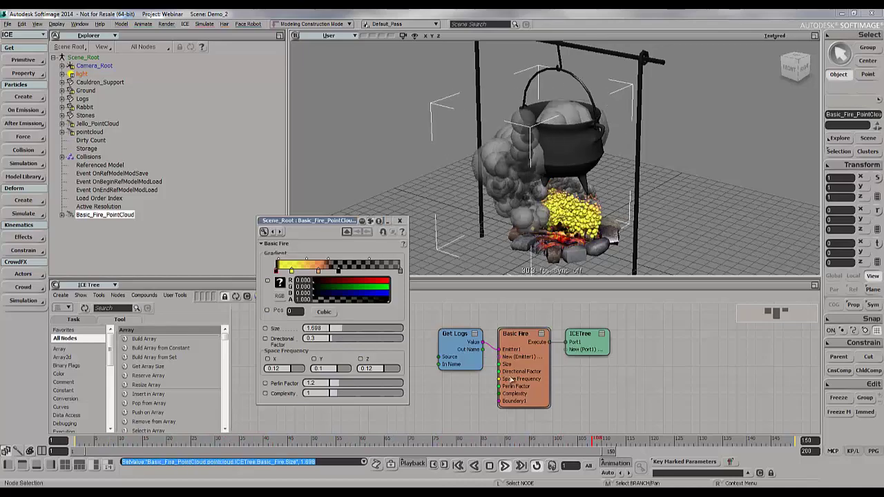
# - Try a Perlin Factor of 6.164 on the Basic Fire, lower it to 0.692, and leave Complexity at 1
pyautogui.moveTo(331, 384); pyautogui.dragTo(376, 387)
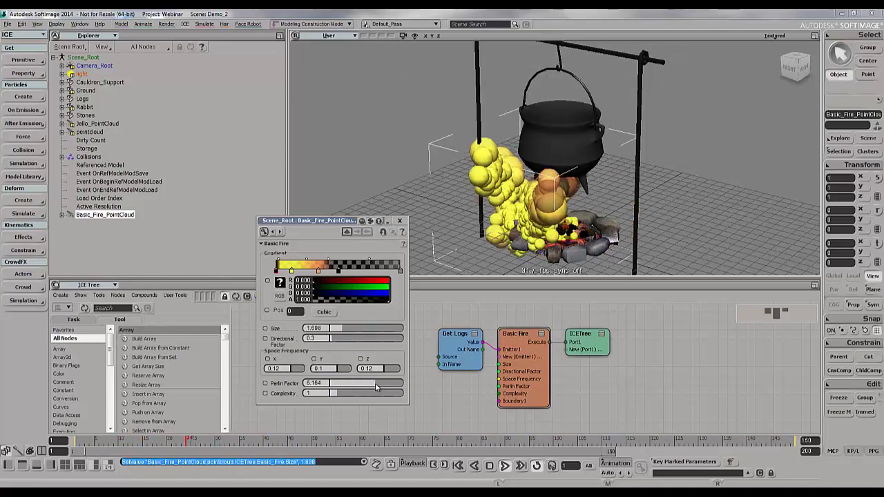
pyautogui.moveTo(376, 387); pyautogui.dragTo(335, 387)
pyautogui.click(331, 393)
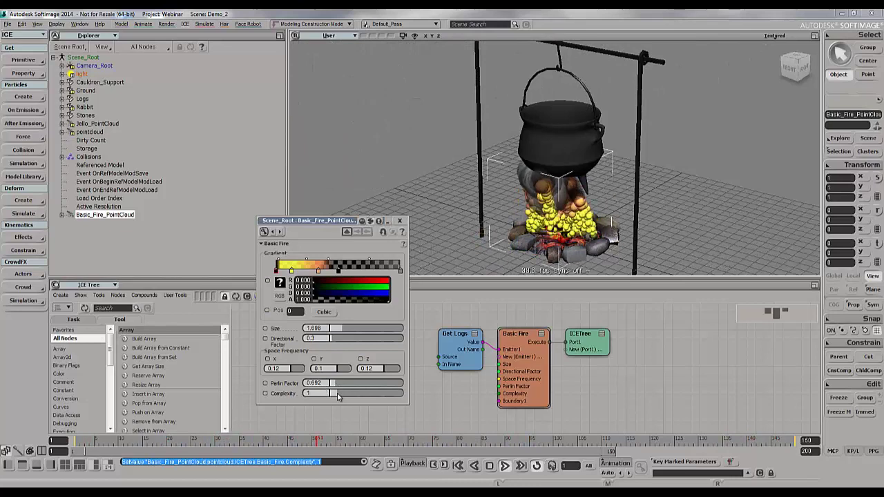
pyautogui.moveTo(381, 400); pyautogui.dragTo(340, 401)
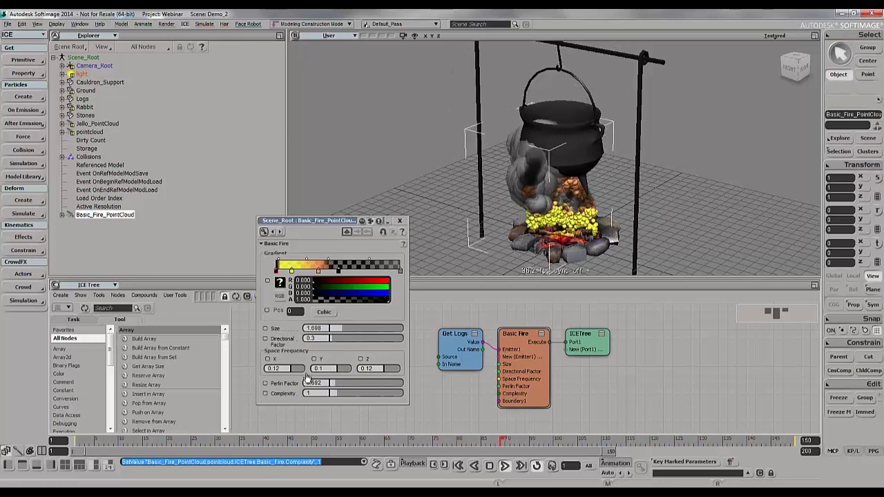
# - Try a Basic Fire size of 6.604 and reduce it to 1.006
pyautogui.click(334, 331)
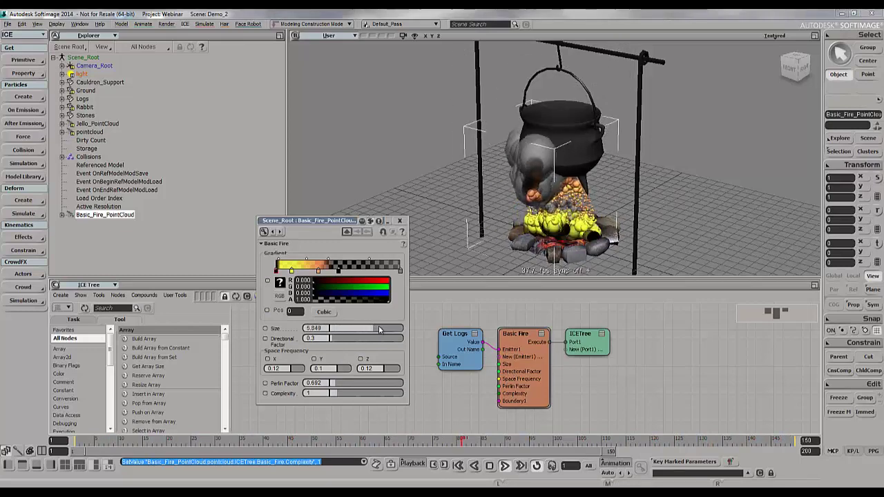
pyautogui.moveTo(379, 330); pyautogui.dragTo(379, 330)
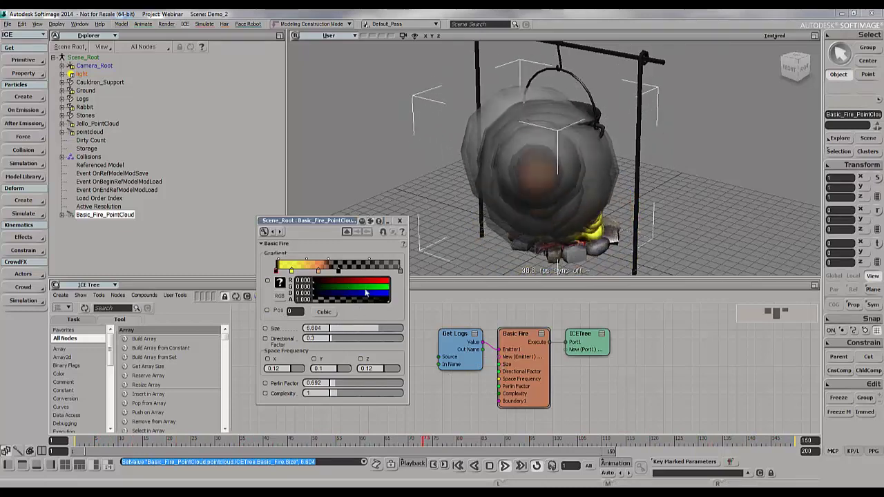
pyautogui.write('1')
pyautogui.press('Return')
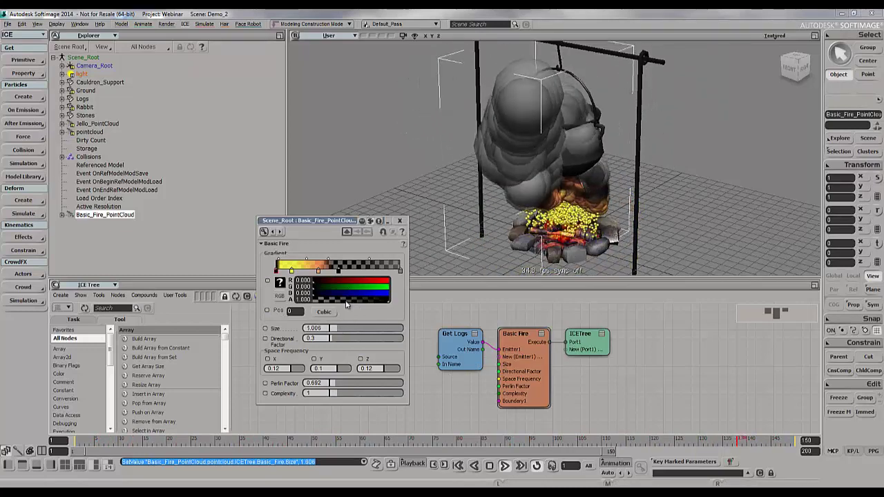
# - Delete the Basic Fire point cloud, create a Basic Emission from the Logs instead, and move its property window aside
pyautogui.click(399, 220)
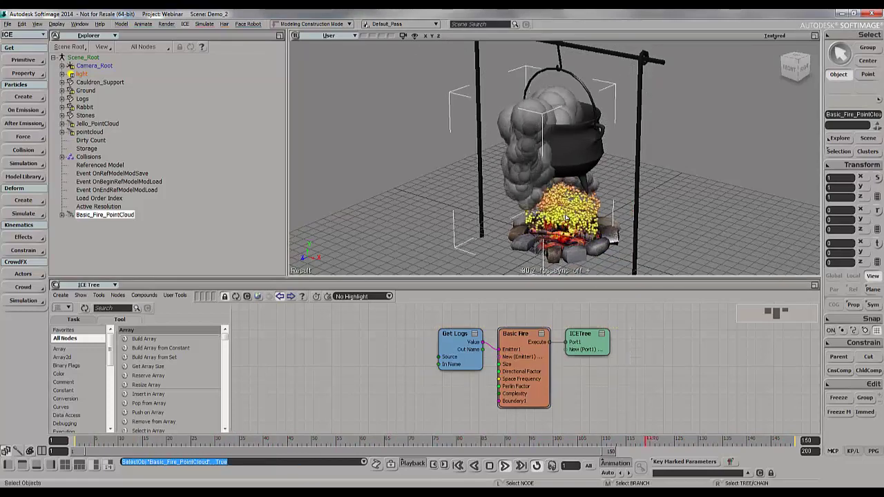
pyautogui.press('Delete')
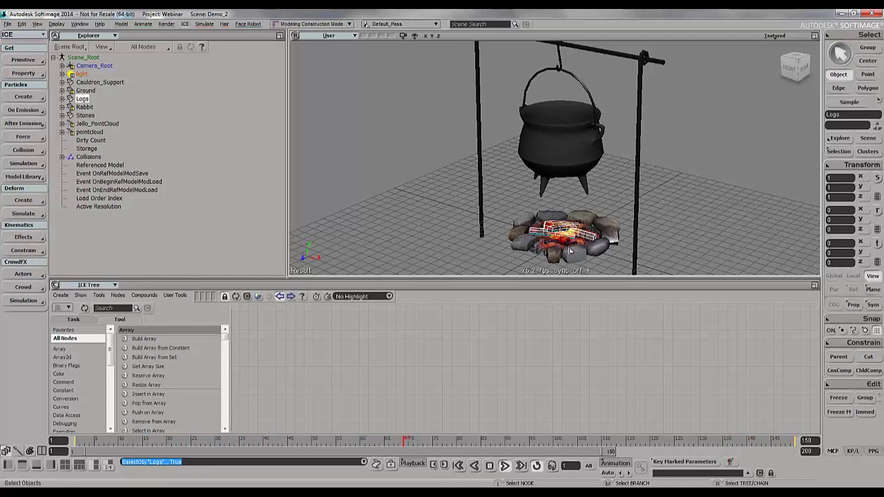
pyautogui.click(185, 24)
pyautogui.moveTo(196, 75)
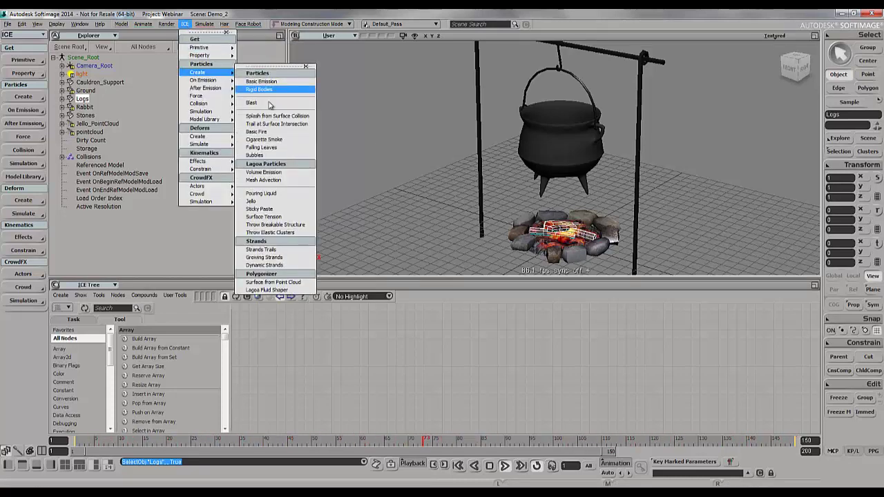
pyautogui.click(262, 81)
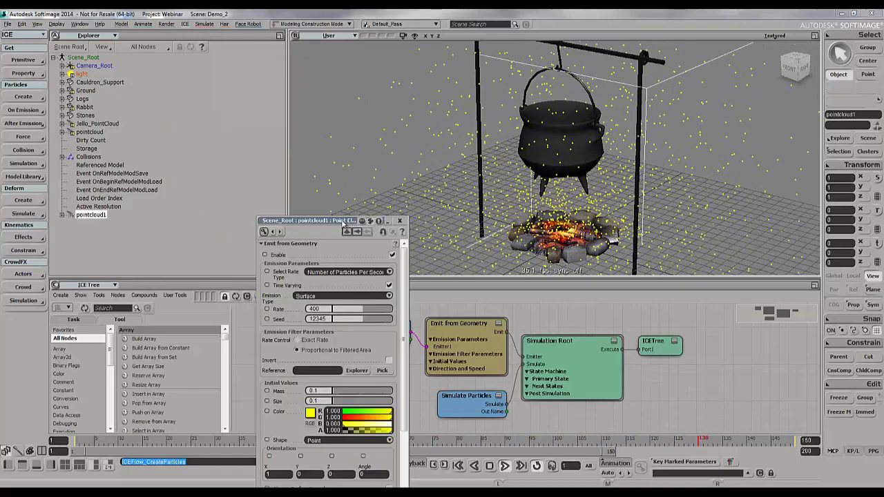
pyautogui.moveTo(395, 224); pyautogui.dragTo(271, 103)
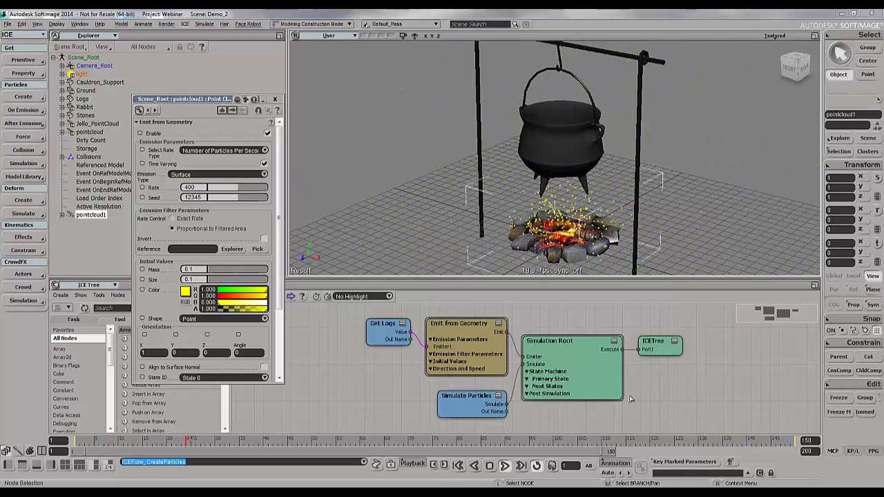
# - Spread out the nodes in the ICE Tree and fully expand the Emit from Geometry and Simulation Root nodes
pyautogui.moveTo(606, 337); pyautogui.dragTo(724, 332)
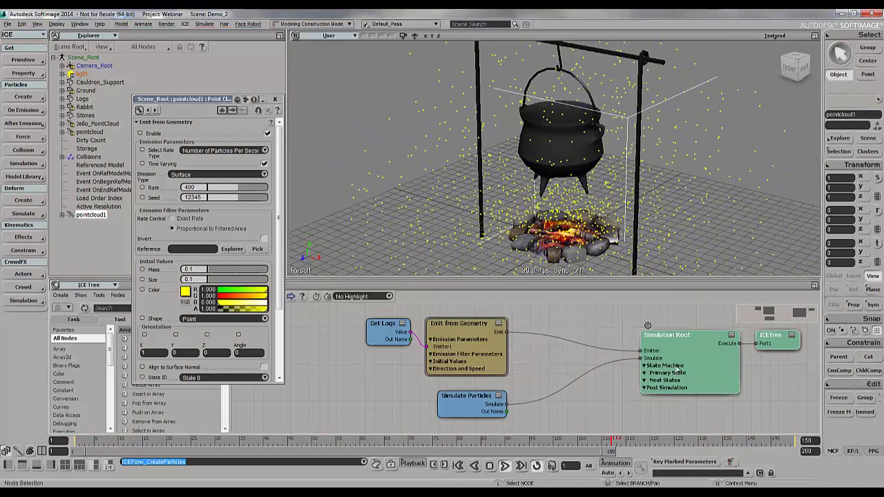
pyautogui.moveTo(509, 402); pyautogui.dragTo(601, 376)
pyautogui.click(498, 323)
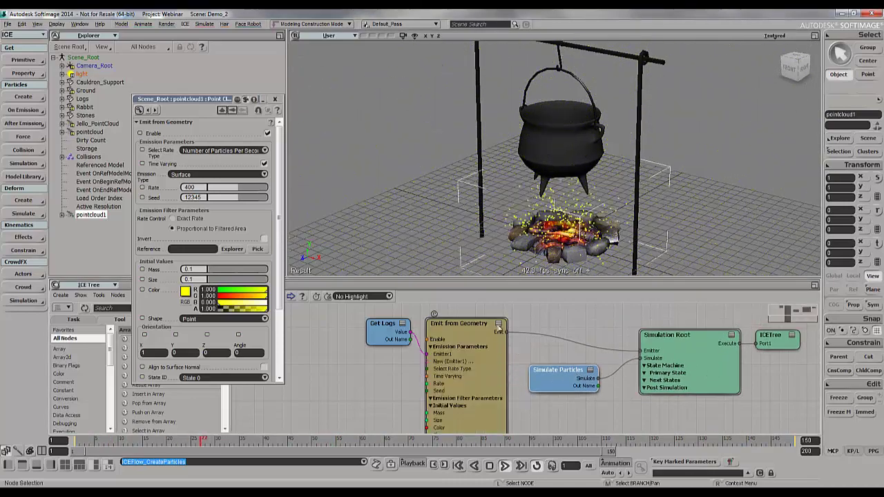
pyautogui.click(732, 334)
pyautogui.moveTo(611, 364); pyautogui.dragTo(546, 357, button='middle')
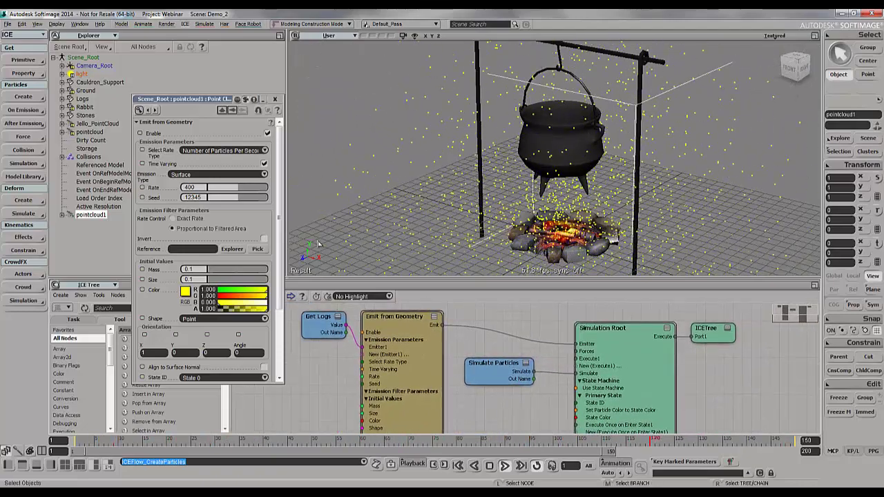
pyautogui.moveTo(320, 334); pyautogui.dragTo(316, 338)
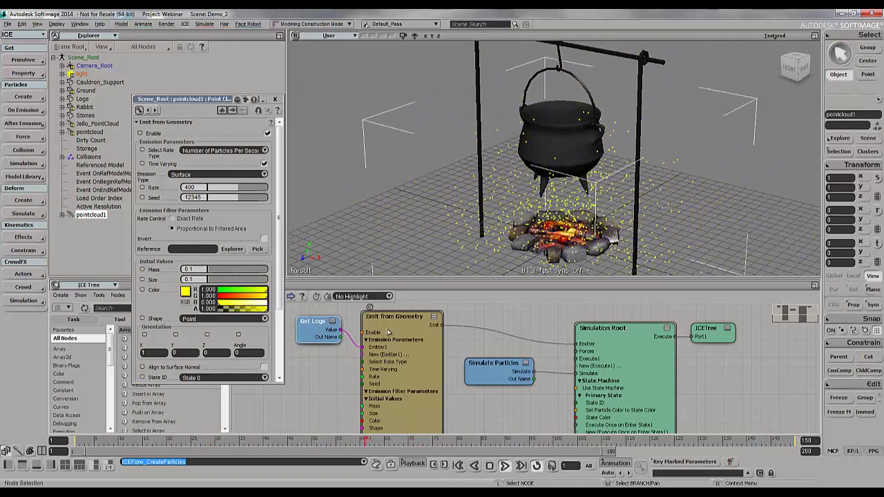
# - Enlarge the ICE Tree view, reposition the emitter property window, and shift the Simulation Root node slightly
pyautogui.moveTo(434, 276); pyautogui.dragTo(432, 200)
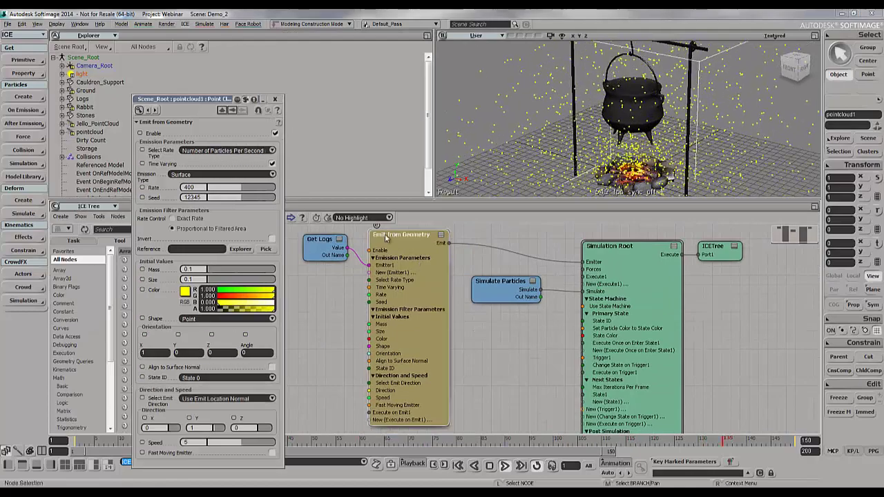
pyautogui.moveTo(219, 101); pyautogui.dragTo(292, 83)
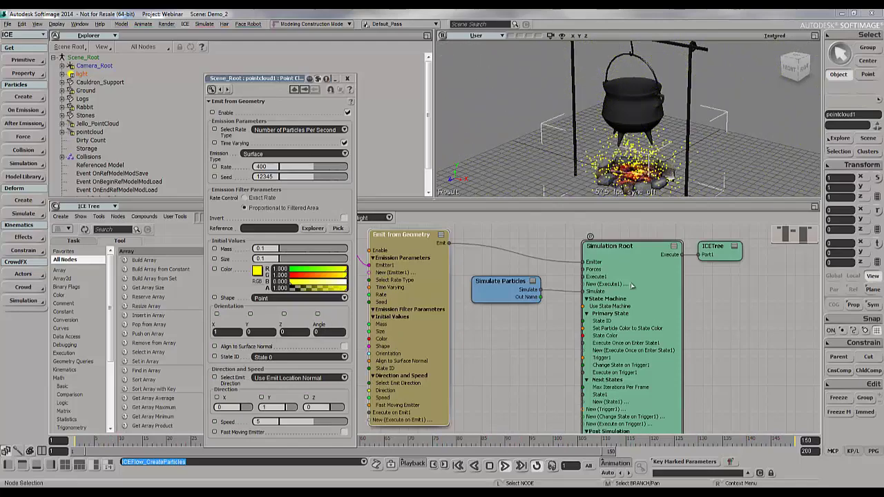
pyautogui.moveTo(622, 246); pyautogui.dragTo(608, 238)
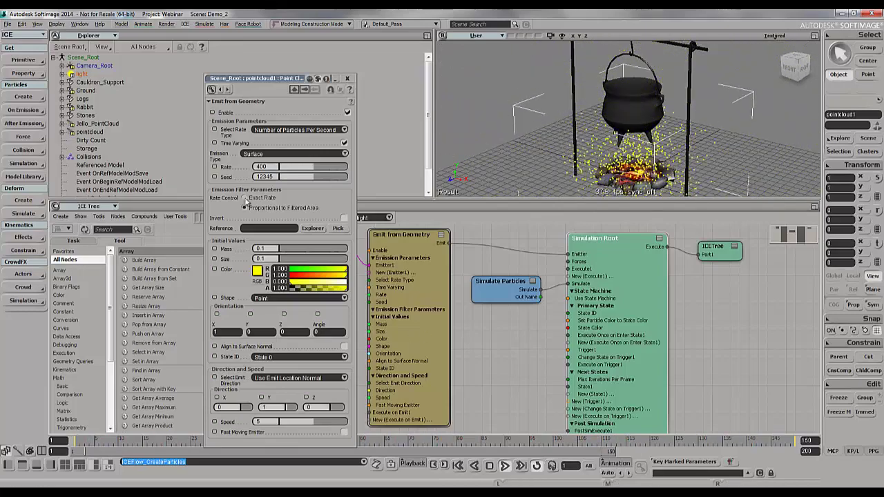
# - Make the 3D view taller again and set the emission Rate to 4000 particles per second
pyautogui.click(268, 167)
pyautogui.press('Return')
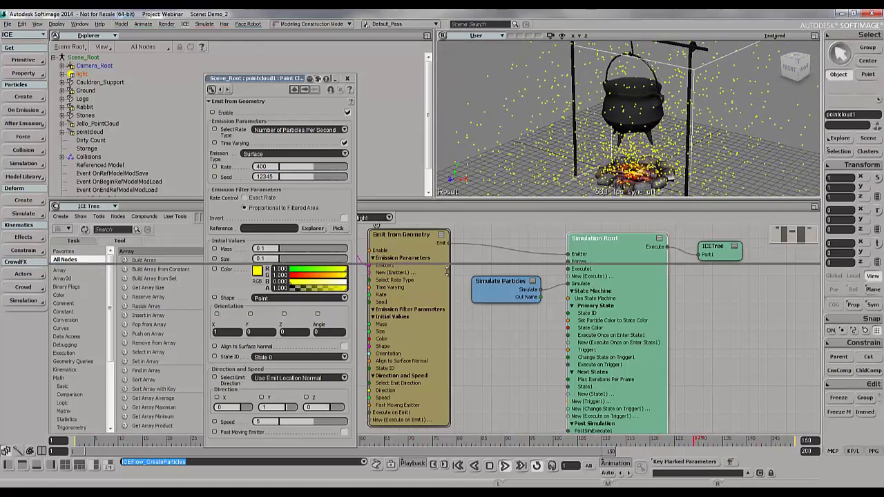
pyautogui.moveTo(442, 201); pyautogui.dragTo(442, 275)
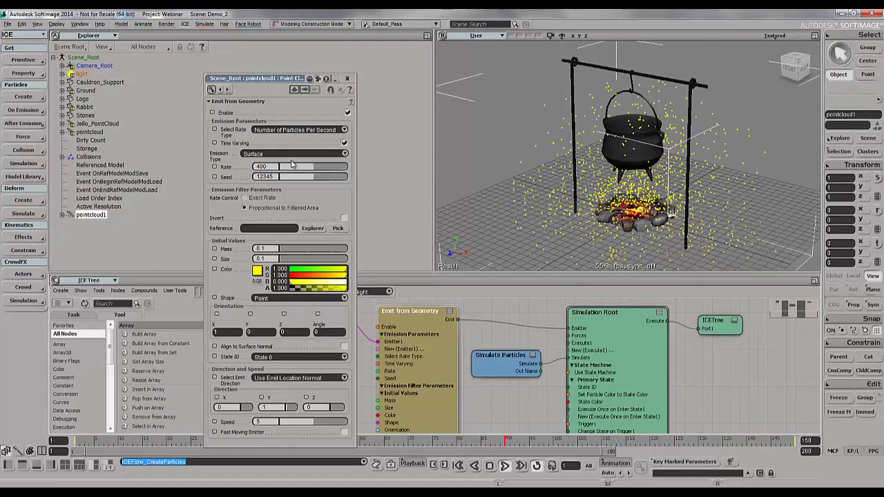
pyautogui.doubleClick(265, 167)
pyautogui.write('4000')
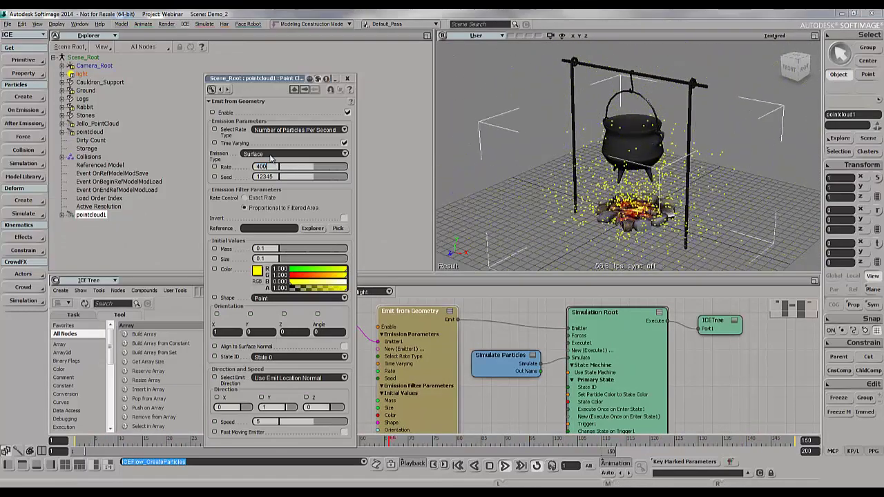
pyautogui.press('Return')
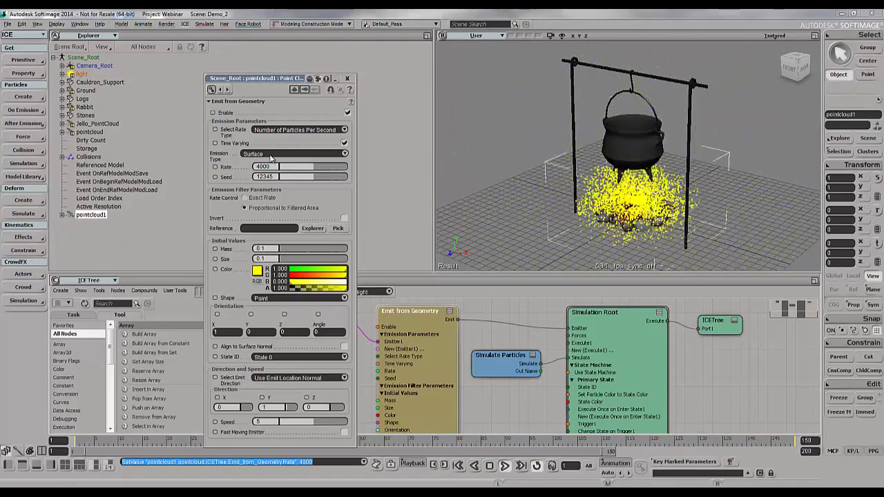
# - Try an emission Rate of 40000 and return it to 4000
pyautogui.doubleClick(278, 166)
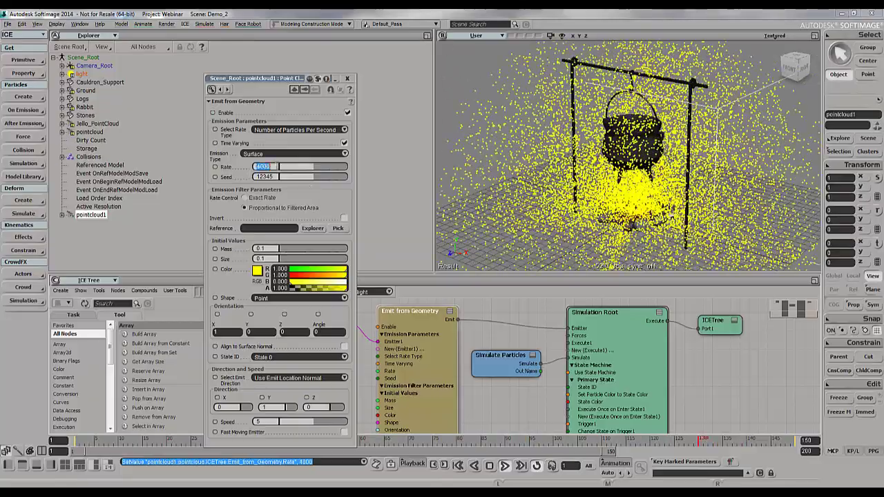
pyautogui.write('40000')
pyautogui.press('Return')
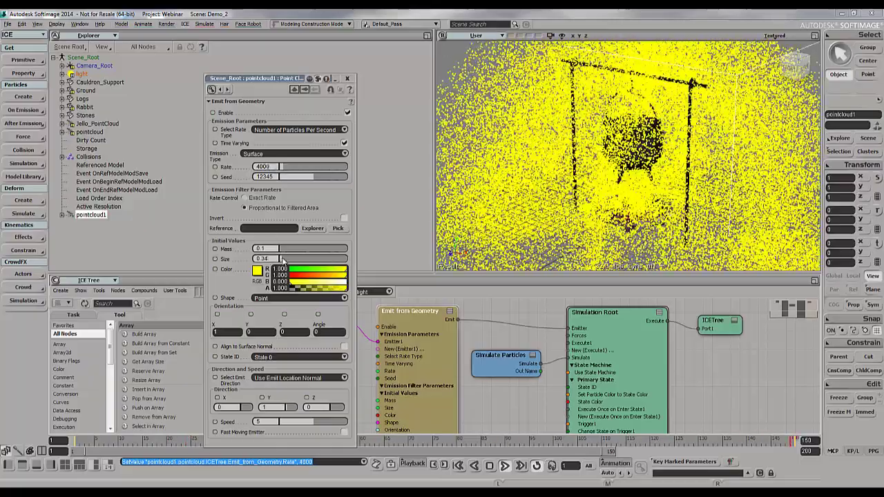
# - Set the emitted particles' shape to Sphere with a size of 0.612 and close the emitter properties
pyautogui.moveTo(282, 258); pyautogui.dragTo(285, 259)
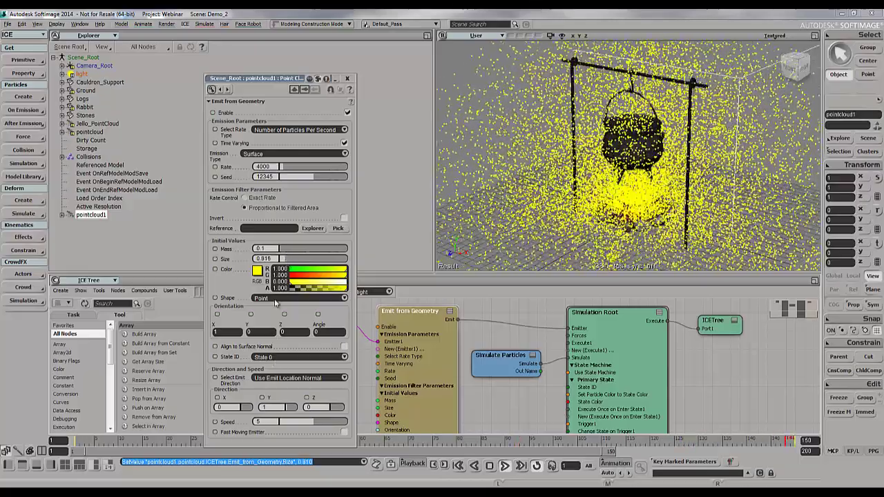
pyautogui.click(275, 299)
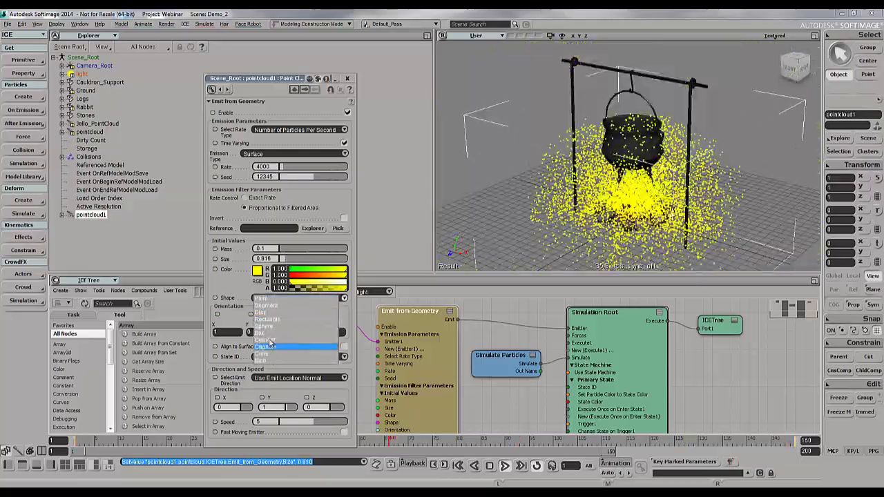
pyautogui.click(271, 326)
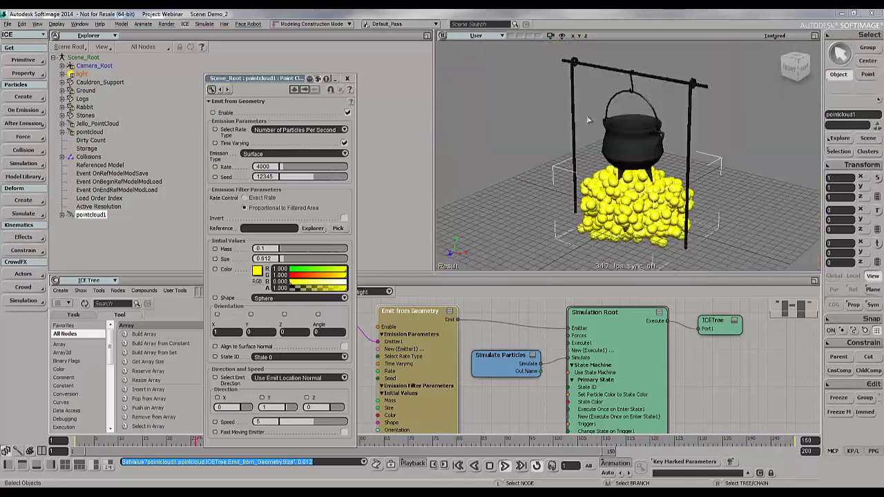
pyautogui.moveTo(281, 81); pyautogui.dragTo(254, 75)
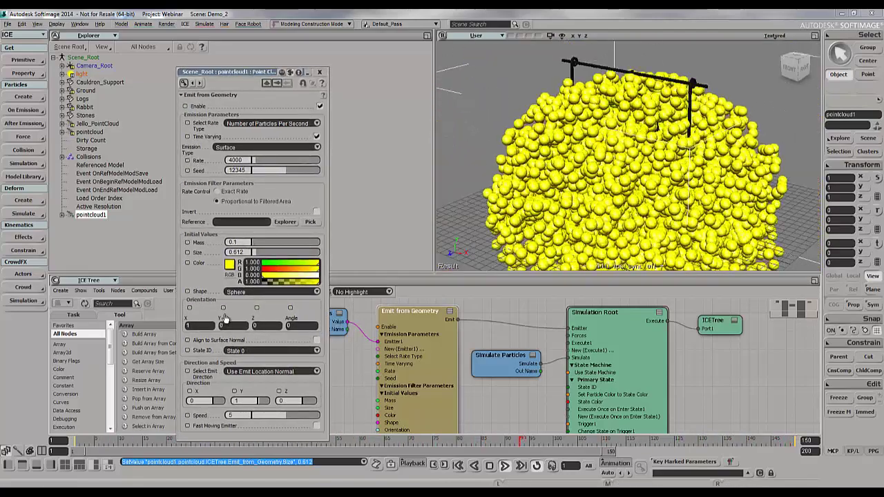
pyautogui.click(320, 72)
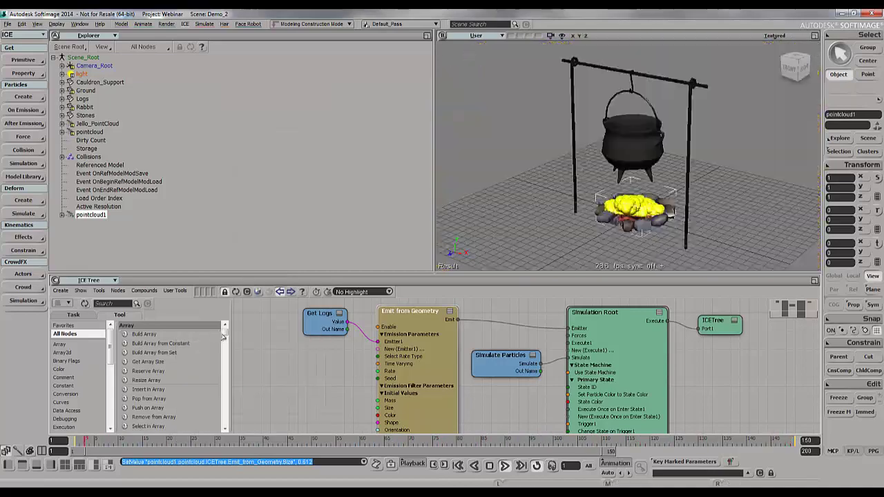
# - Add Randomize Size on emission to the point cloud, set its Variance to 0.566, and stop playback to orbit around the particles
pyautogui.moveTo(224, 330); pyautogui.dragTo(221, 207)
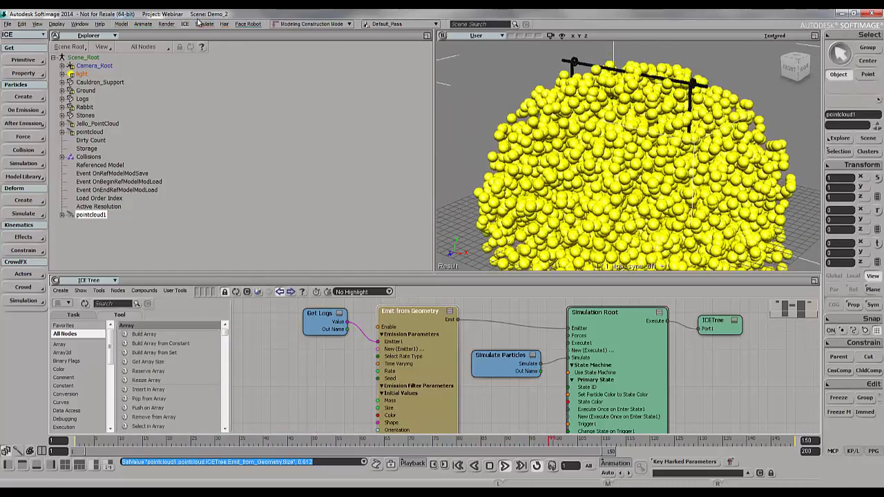
pyautogui.click(185, 24)
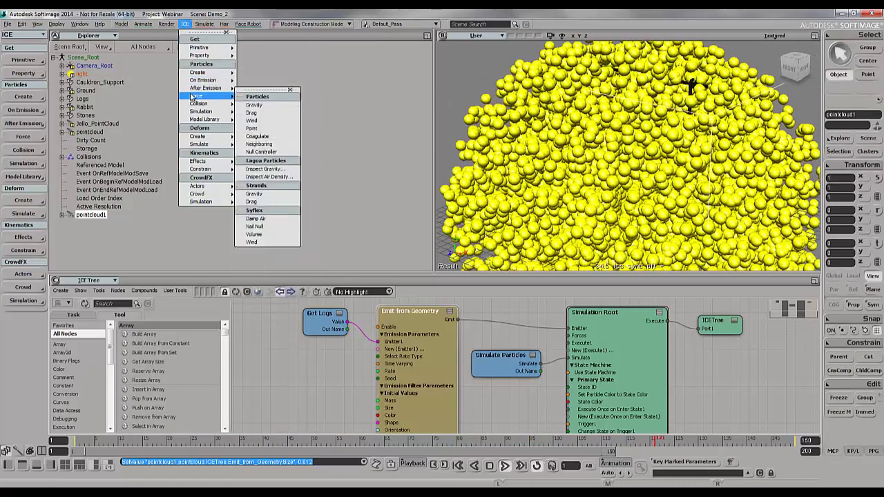
pyautogui.moveTo(196, 82)
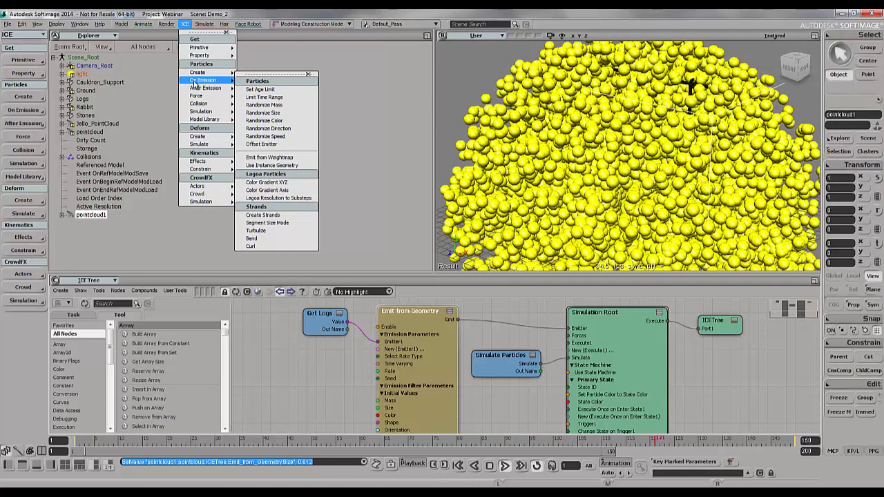
pyautogui.click(283, 113)
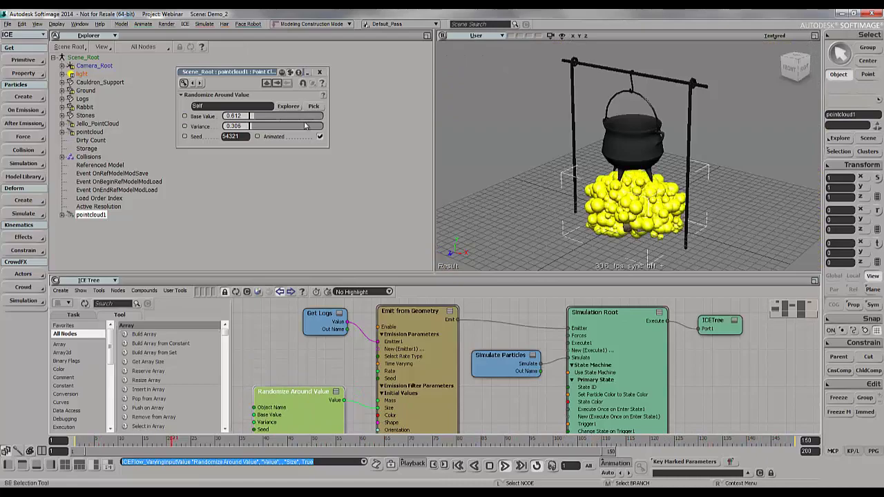
pyautogui.moveTo(254, 127); pyautogui.dragTo(273, 127)
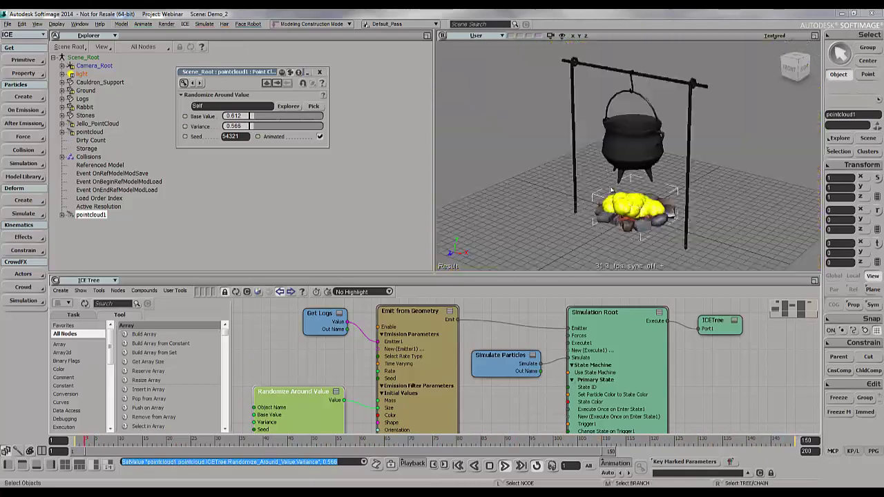
pyautogui.click(504, 466)
pyautogui.press('o')
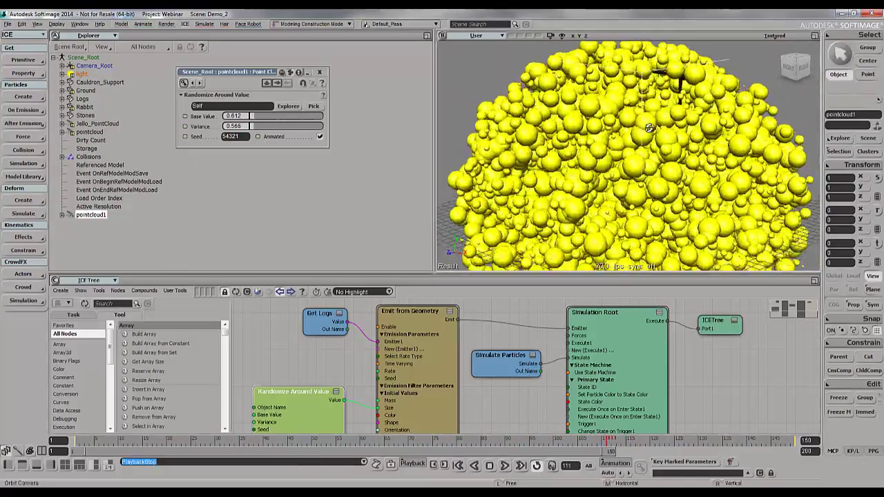
# - Set the Emit from Geometry emit direction to Use Initial Direction Vector and play the simulation
pyautogui.moveTo(649, 128)
pyautogui.mouseDown()
pyautogui.moveTo(671, 109)
pyautogui.moveTo(645, 136)
pyautogui.mouseUp()
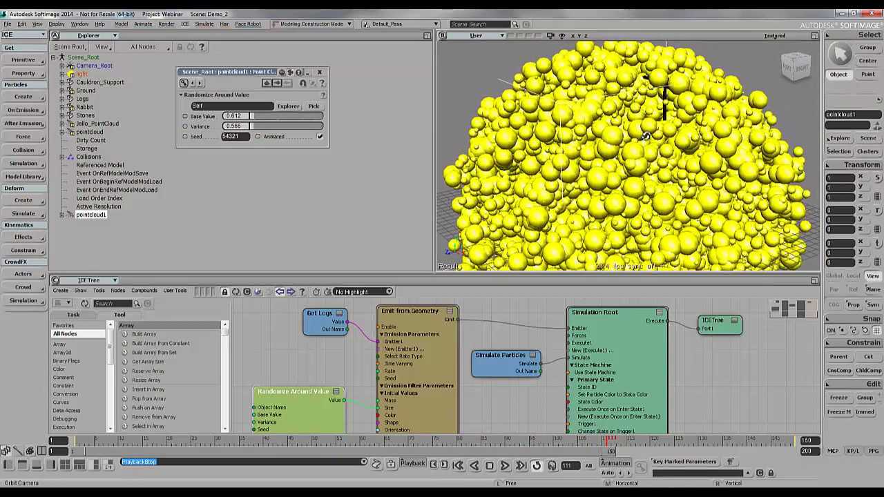
pyautogui.doubleClick(416, 334)
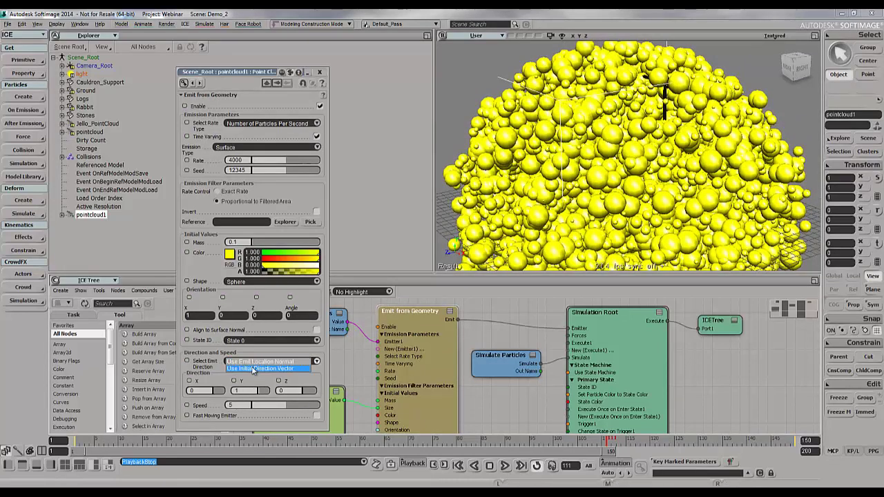
pyautogui.click(253, 369)
pyautogui.click(505, 466)
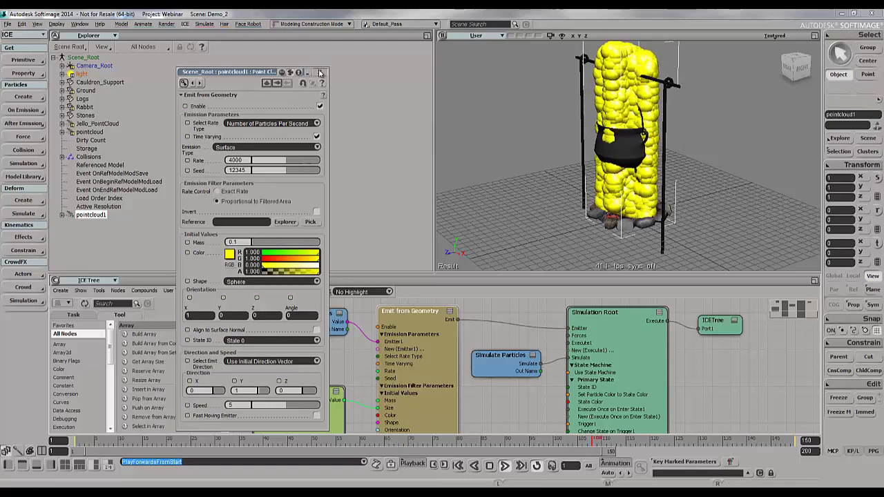
# - Disconnect Randomize Around Value from the emitter's Size input and delete that node from the ICE tree
pyautogui.doubleClick(426, 334)
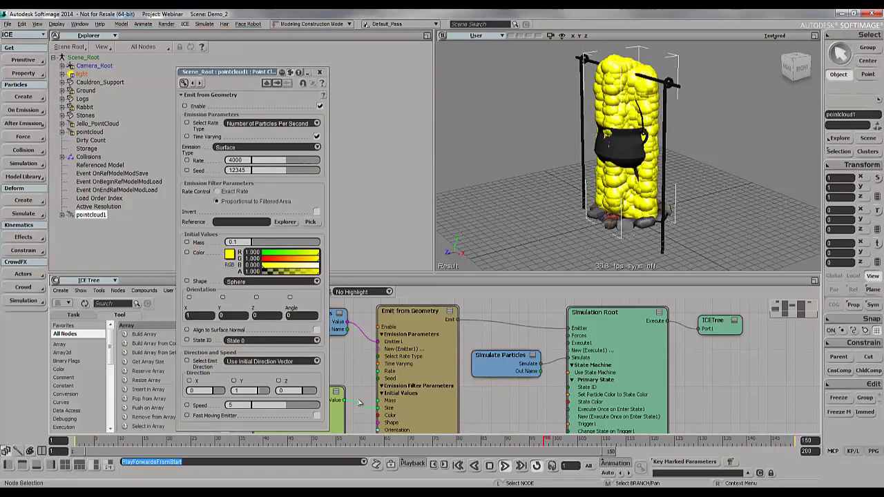
pyautogui.click(368, 408)
pyautogui.press('Delete')
pyautogui.click(321, 72)
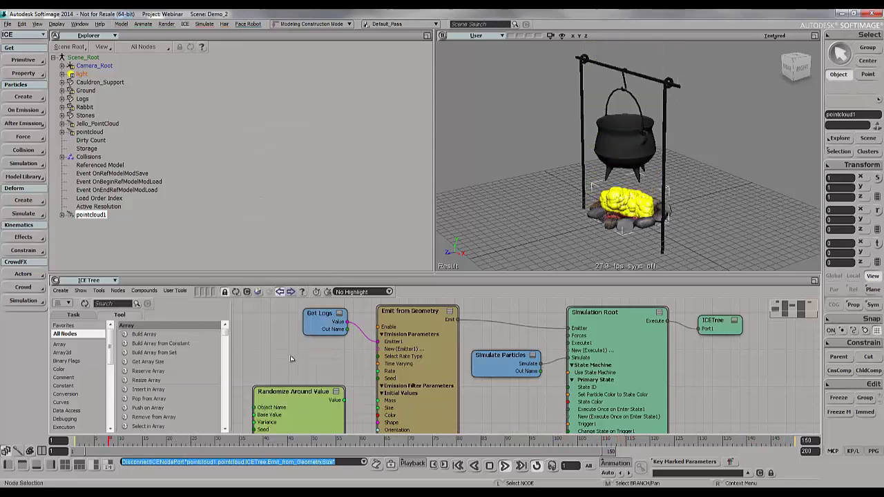
pyautogui.click(312, 393)
pyautogui.press('Delete')
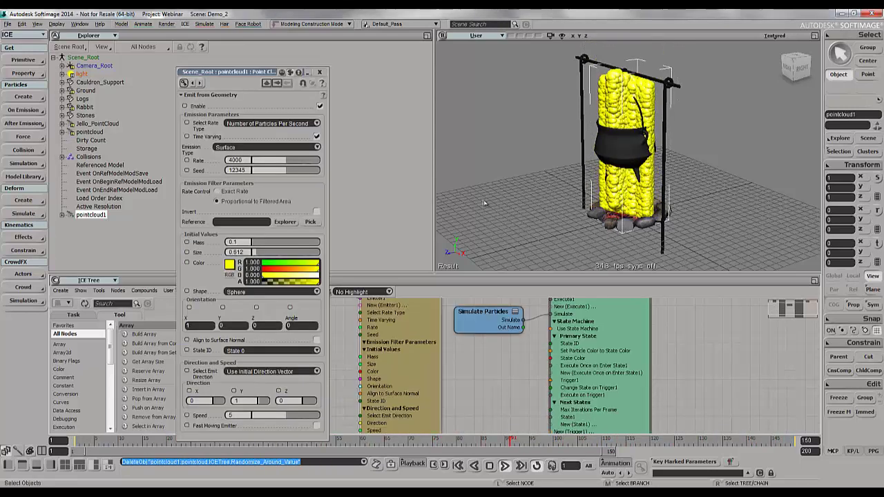
# - Add Turbulize Velocity after emission with a Turbulence Scale of 10 and a Strength of 0.252
pyautogui.click(185, 24)
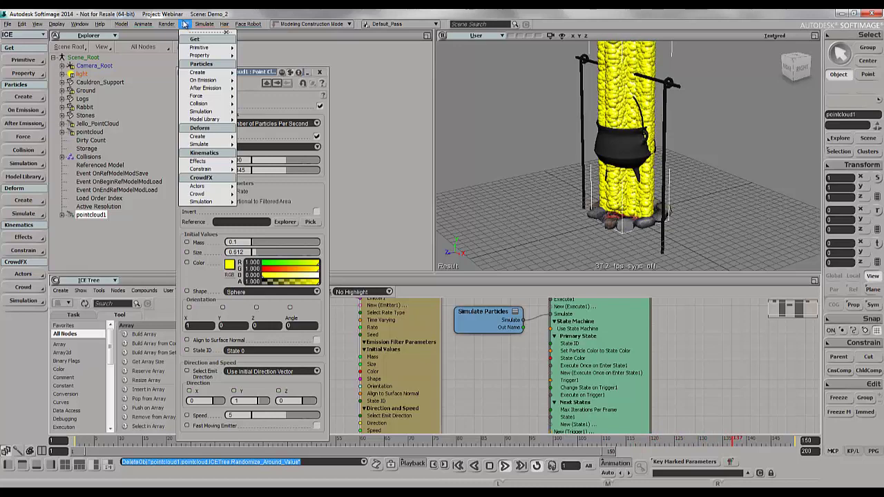
pyautogui.moveTo(195, 82)
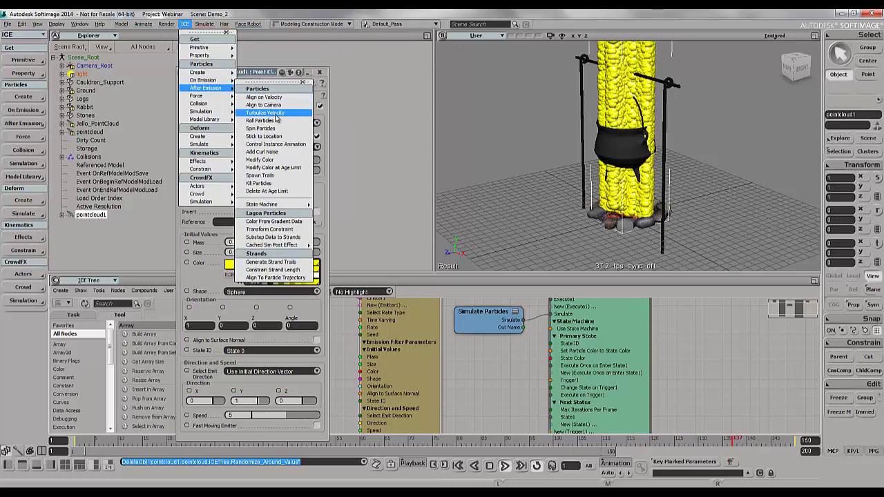
pyautogui.click(261, 113)
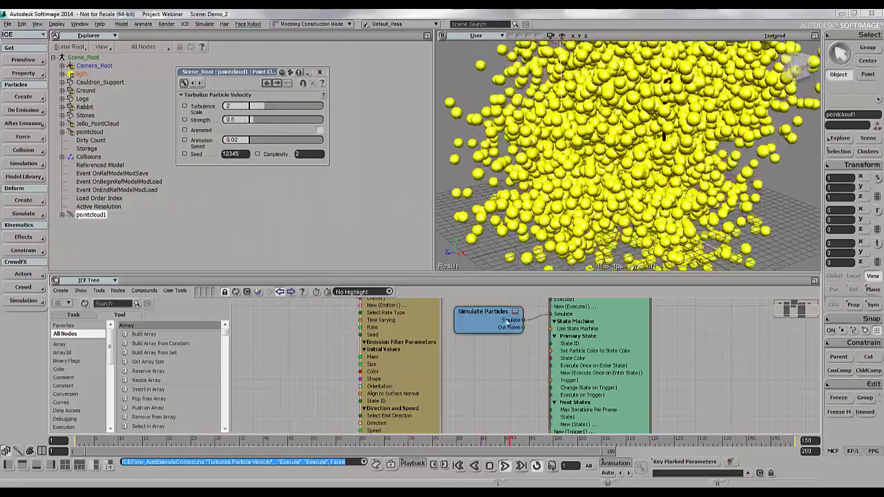
pyautogui.moveTo(276, 105); pyautogui.dragTo(359, 111)
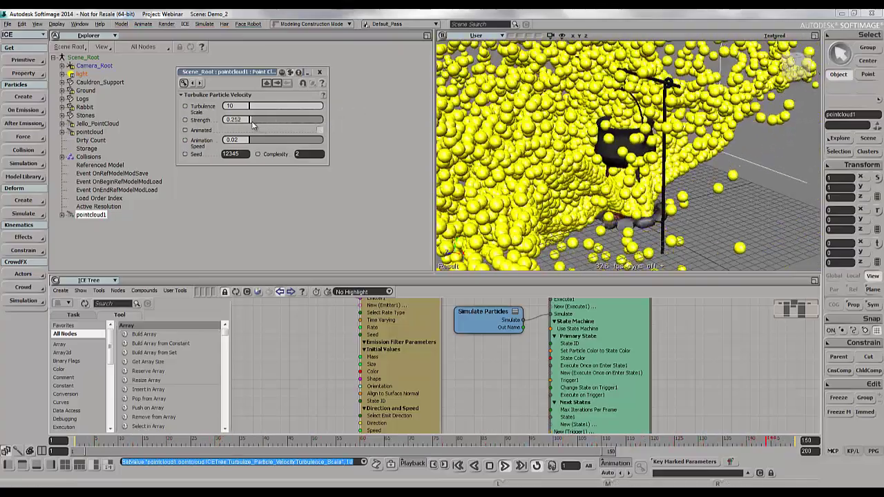
pyautogui.moveTo(253, 125); pyautogui.dragTo(253, 124)
pyautogui.press('o')
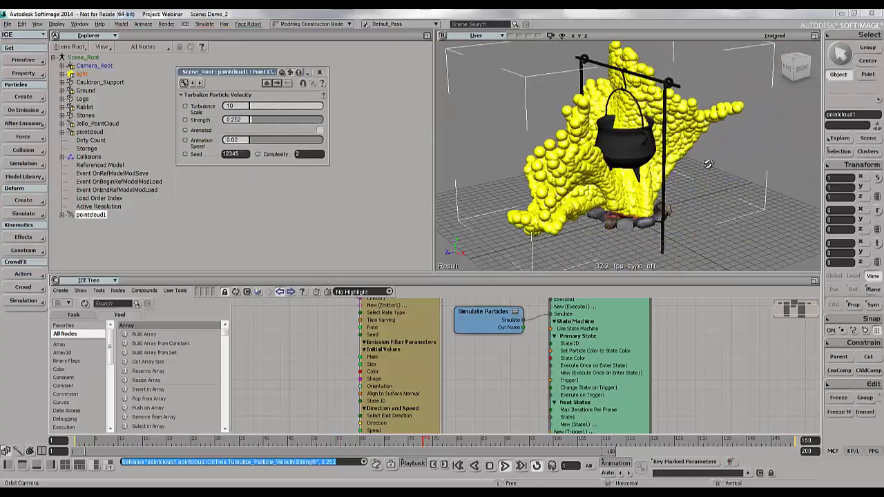
pyautogui.moveTo(695, 215); pyautogui.dragTo(666, 235)
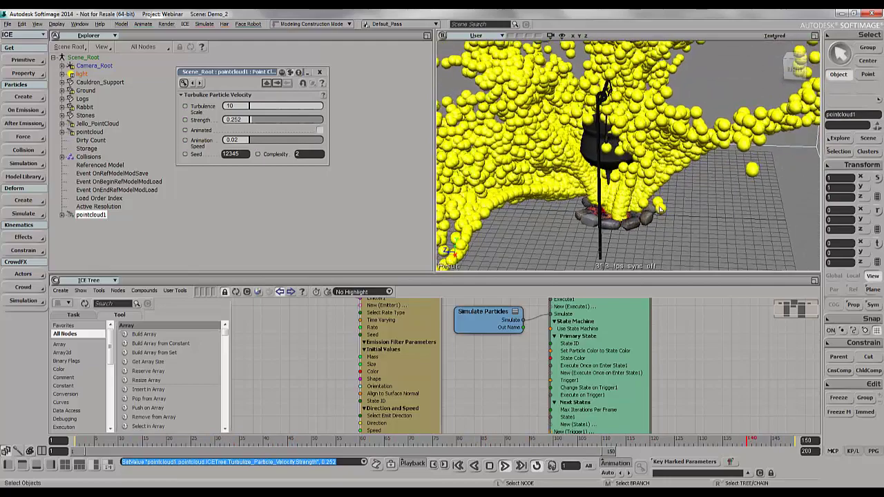
# - Rearrange the ICE tree so Simulation Root stands farther from the emitter, with Turbulize Particle Velocity above Simulate Particles between them
pyautogui.scroll(-2, 542, 345)
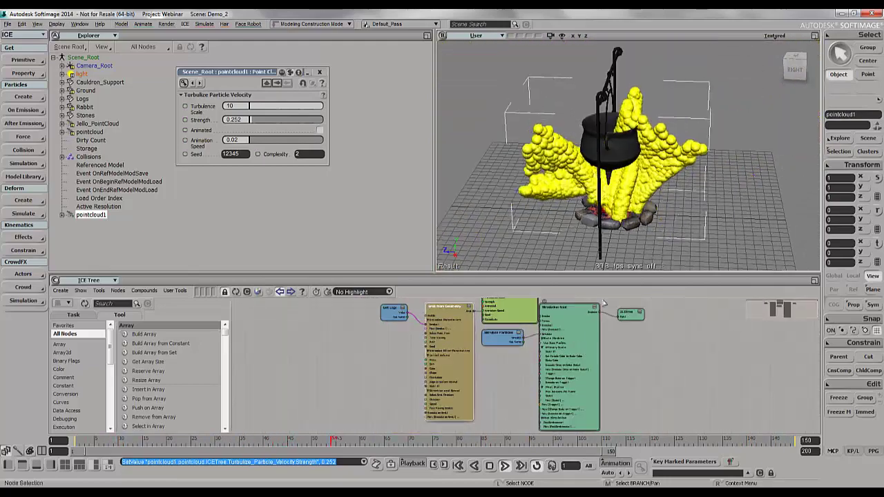
pyautogui.moveTo(596, 305); pyautogui.dragTo(642, 306)
pyautogui.moveTo(527, 322); pyautogui.dragTo(545, 382)
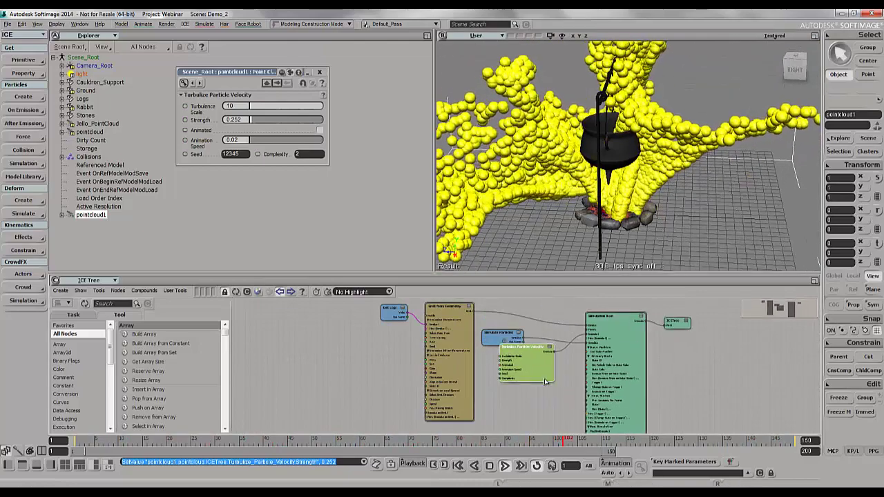
pyautogui.scroll(3, 528, 369)
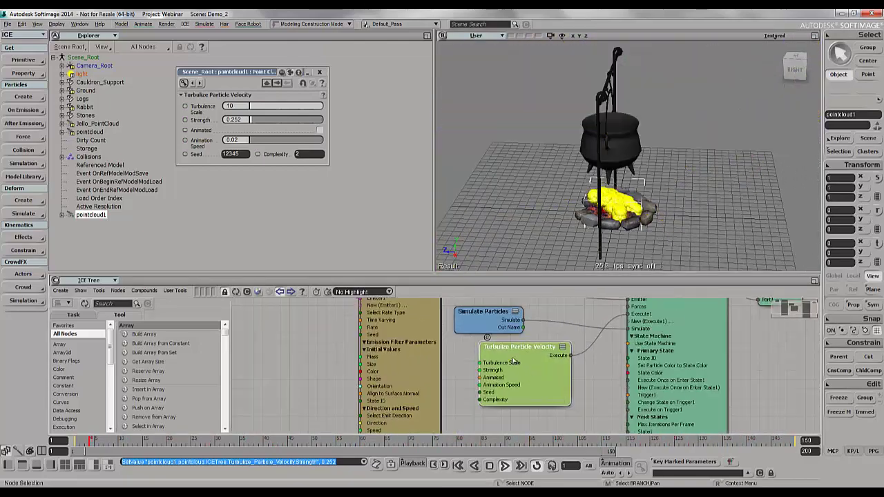
pyautogui.moveTo(483, 312); pyautogui.dragTo(533, 422)
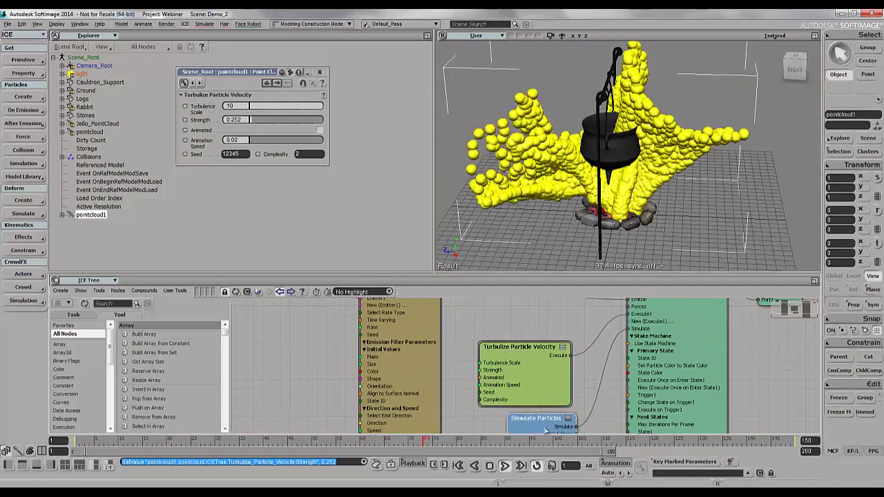
pyautogui.moveTo(525, 347); pyautogui.dragTo(542, 338)
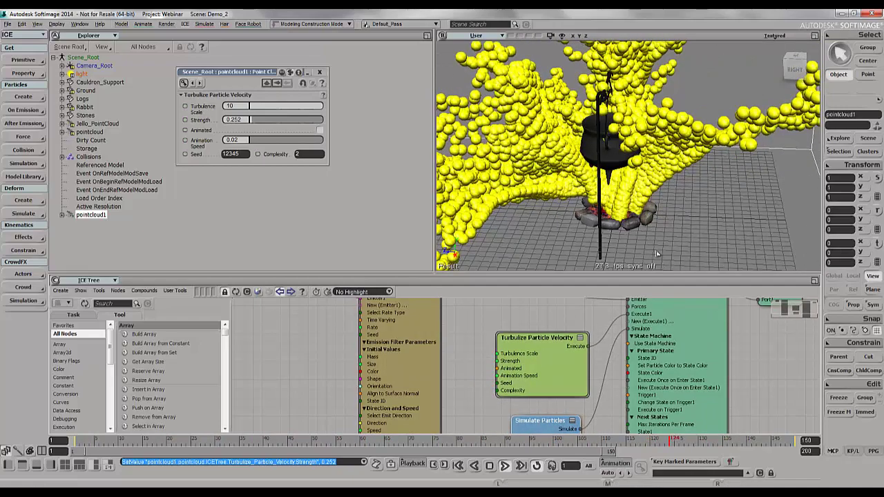
pyautogui.scroll(-3, 543, 348)
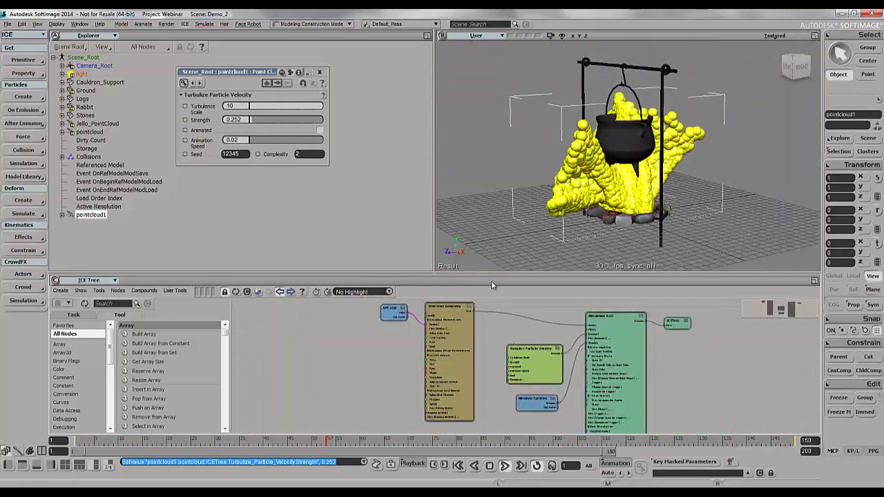
# - Add Set Age Limit on emission with an Age Limit of 2 seconds and close its properties
pyautogui.click(319, 72)
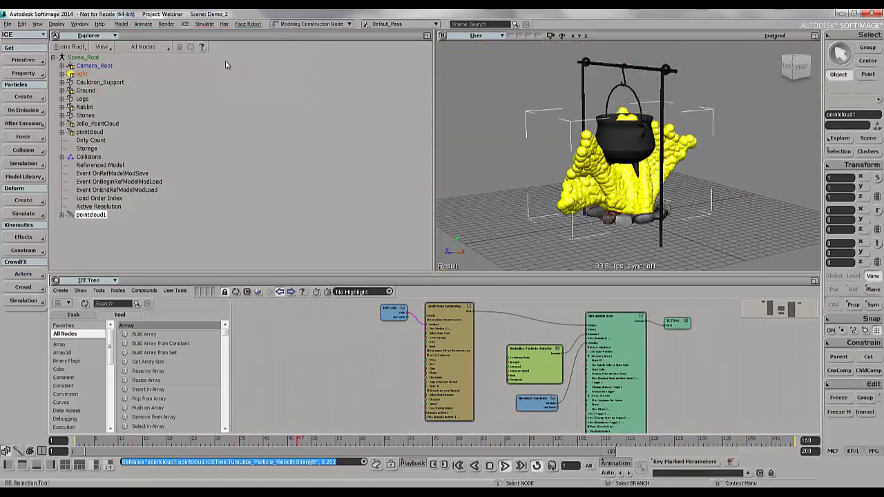
pyautogui.click(185, 24)
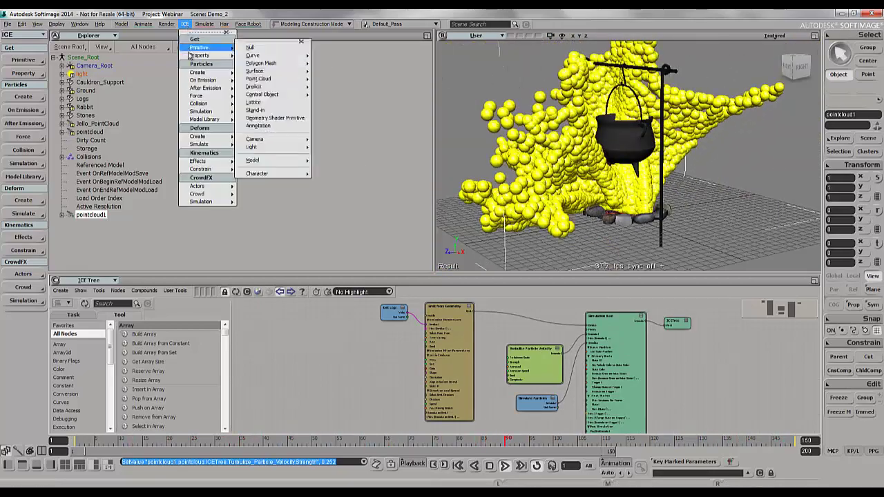
pyautogui.moveTo(194, 82)
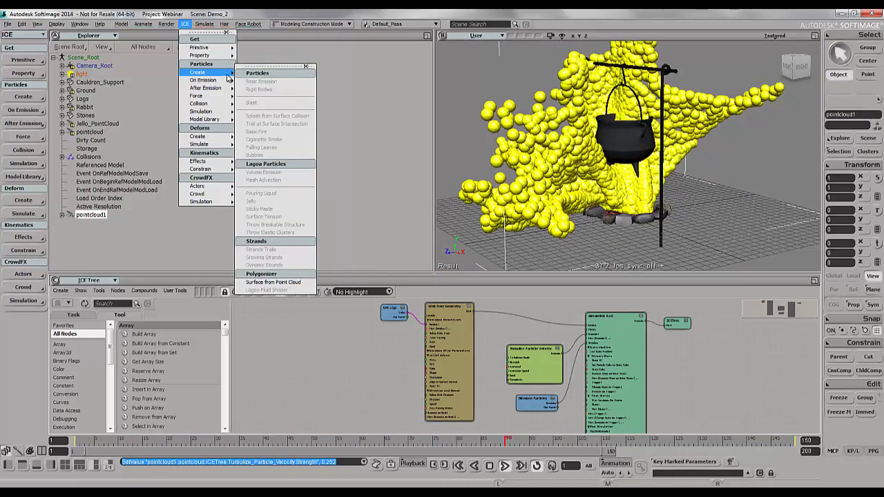
pyautogui.click(260, 89)
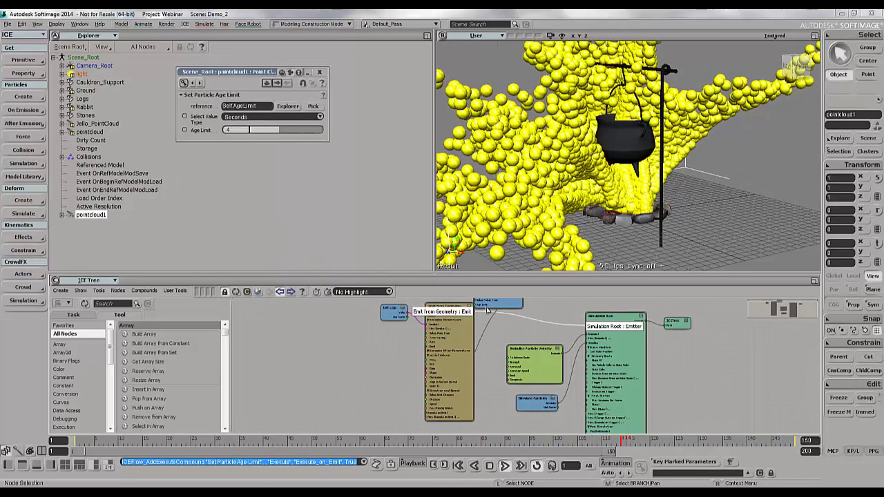
pyautogui.moveTo(248, 130); pyautogui.dragTo(234, 130)
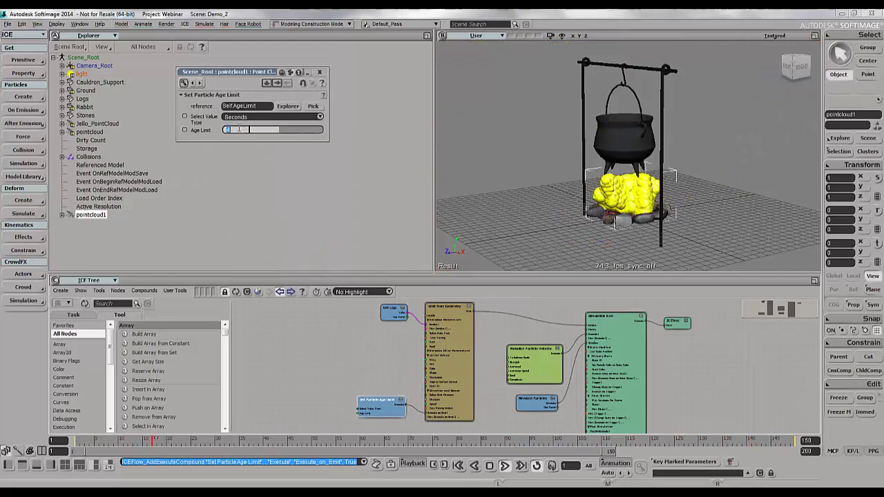
pyautogui.click(319, 72)
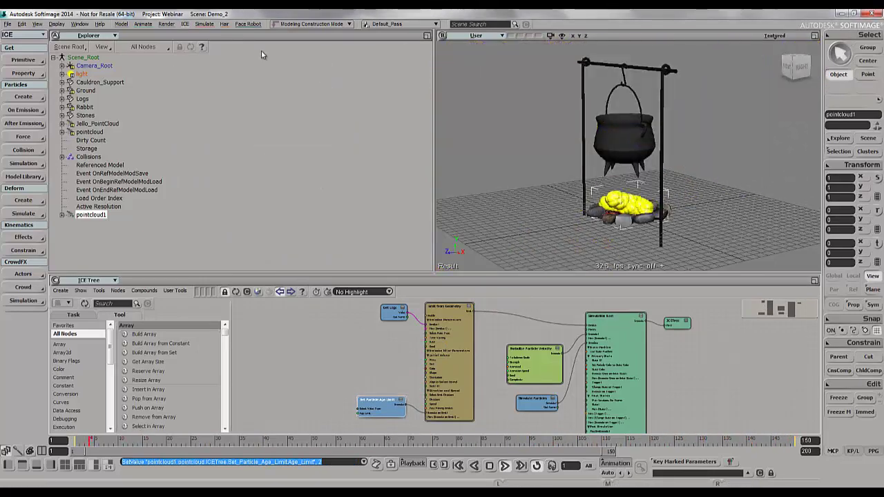
# - Add Delete at Age Limit after emission and place its node below Simulate Particles
pyautogui.click(184, 24)
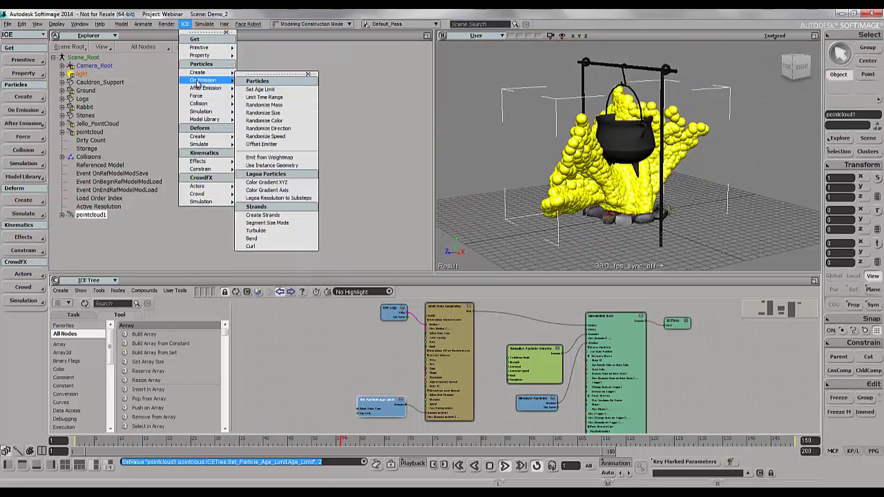
pyautogui.moveTo(199, 88)
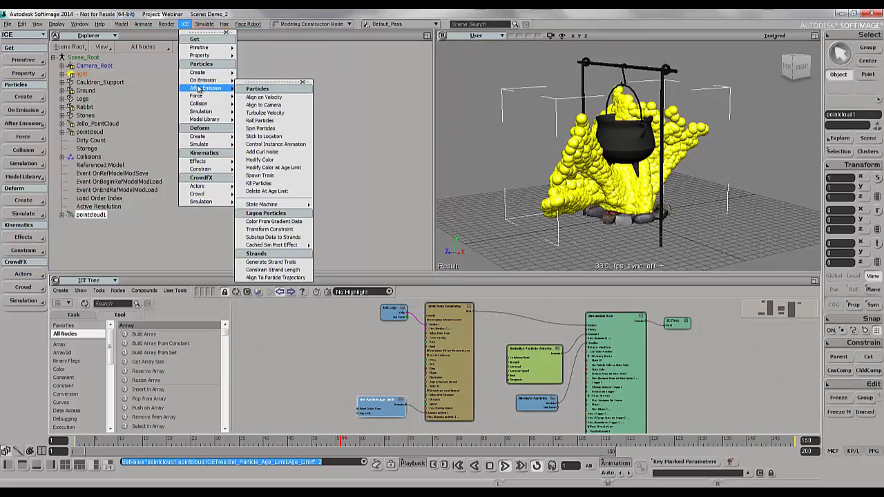
pyautogui.click(269, 193)
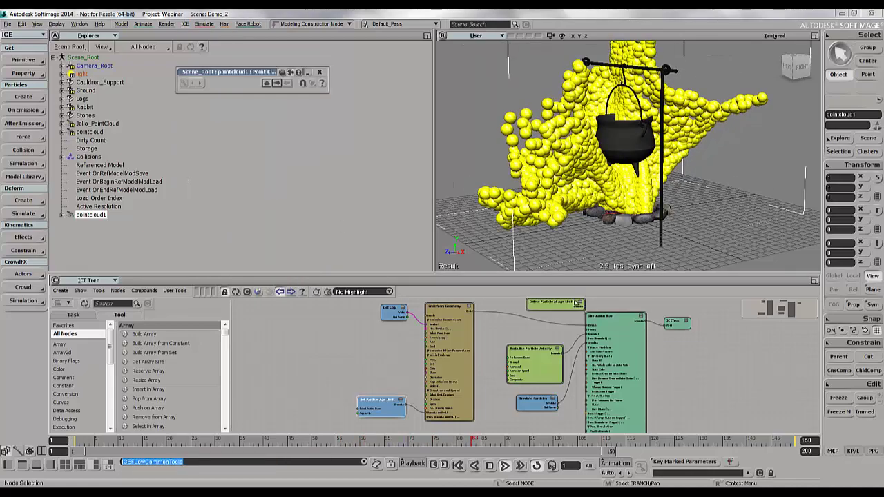
pyautogui.click(550, 428)
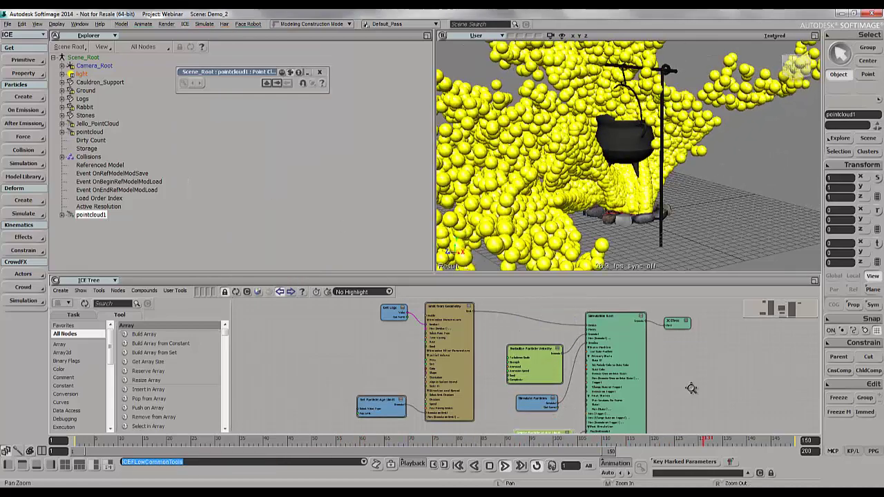
pyautogui.press('f')
pyautogui.press('f')
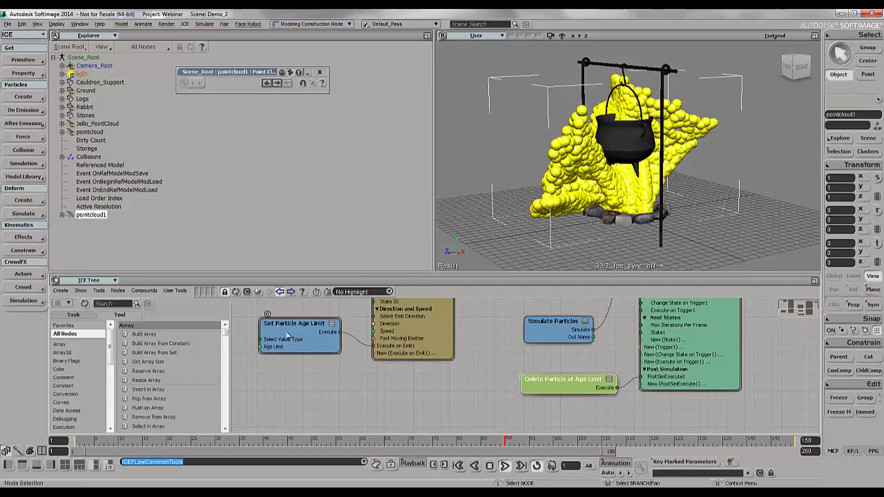
# - Set the Age Limit of the Set Particle Age Limit node to 1.069 seconds
pyautogui.click(306, 333)
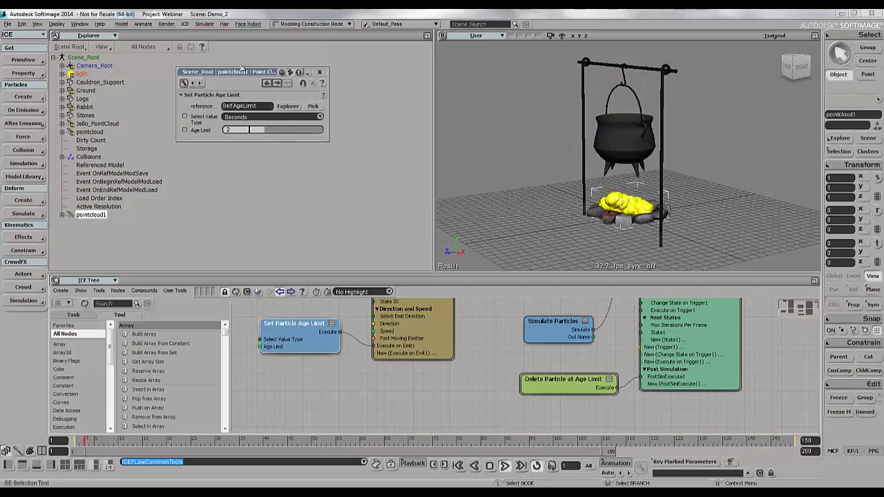
pyautogui.moveTo(228, 71); pyautogui.dragTo(352, 156)
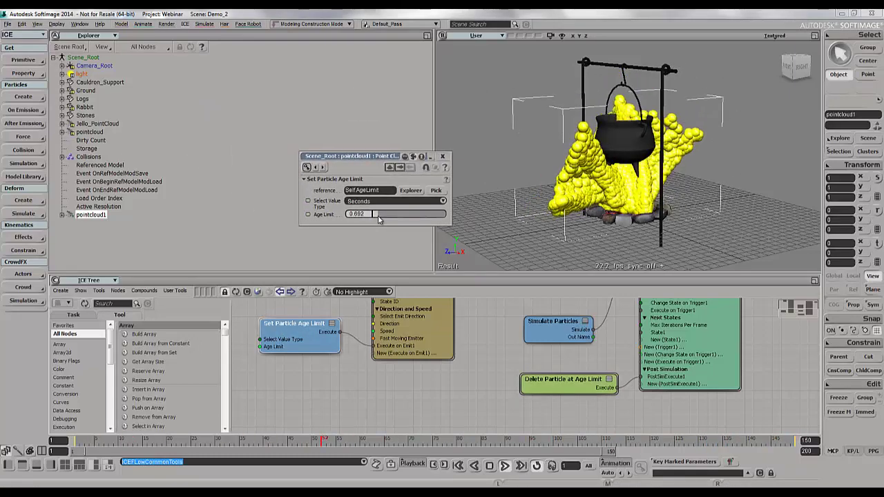
pyautogui.moveTo(379, 219); pyautogui.dragTo(384, 221)
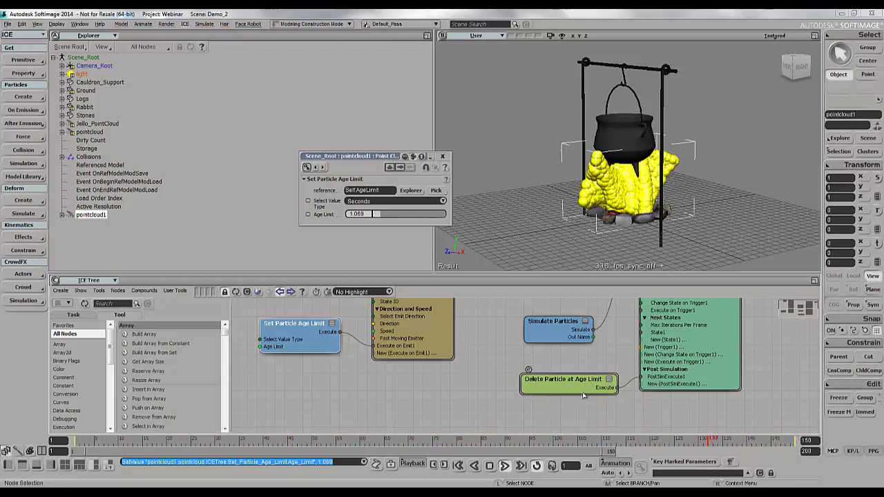
pyautogui.moveTo(629, 337); pyautogui.dragTo(675, 398, button='middle')
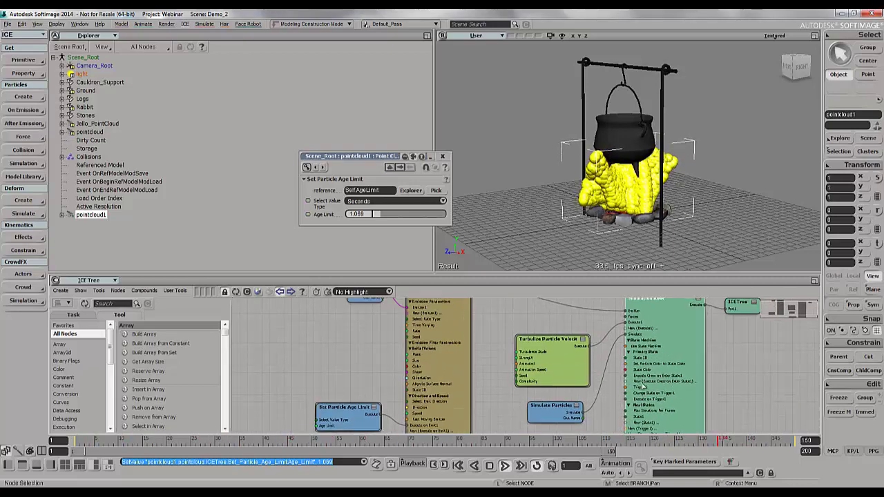
pyautogui.scroll(2, 483, 353)
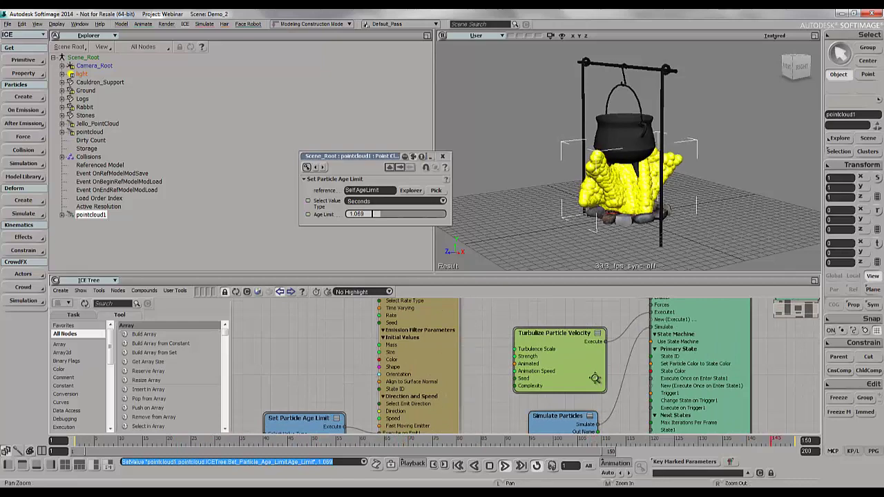
pyautogui.moveTo(594, 377); pyautogui.dragTo(586, 305, button='middle')
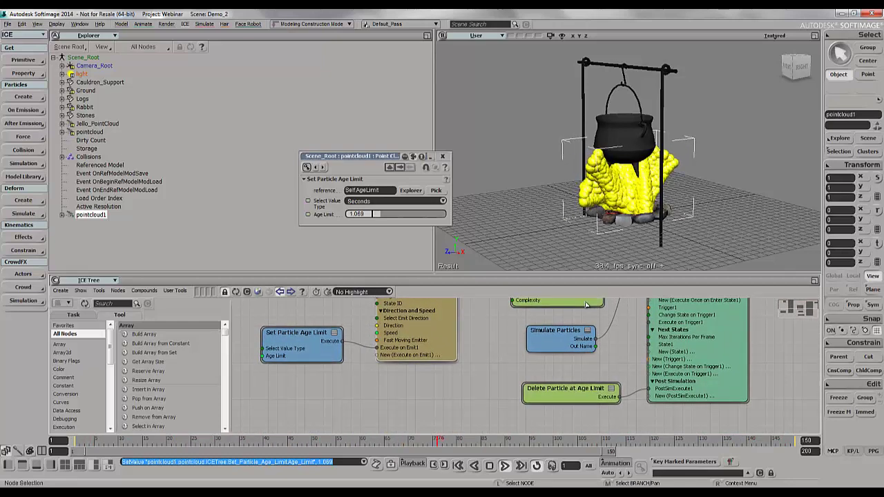
# - Set the particle Age Limit to 2.201 seconds and delete the Turbulize Particle Velocity node from the ICE tree
pyautogui.moveTo(378, 215); pyautogui.dragTo(386, 215)
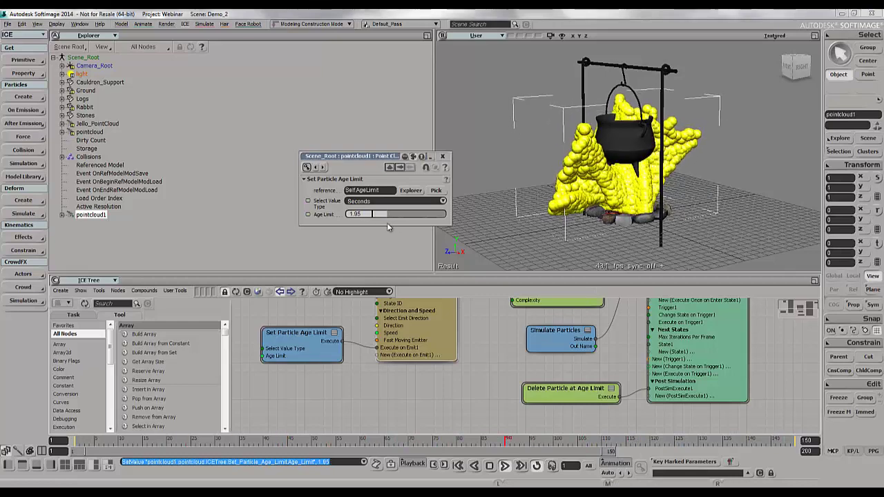
pyautogui.moveTo(388, 215); pyautogui.dragTo(392, 215)
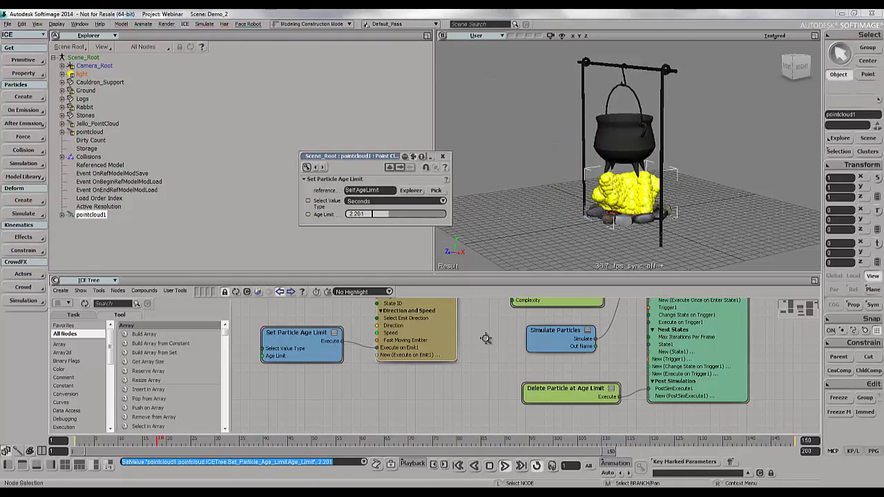
pyautogui.moveTo(486, 338); pyautogui.dragTo(485, 420, button='middle')
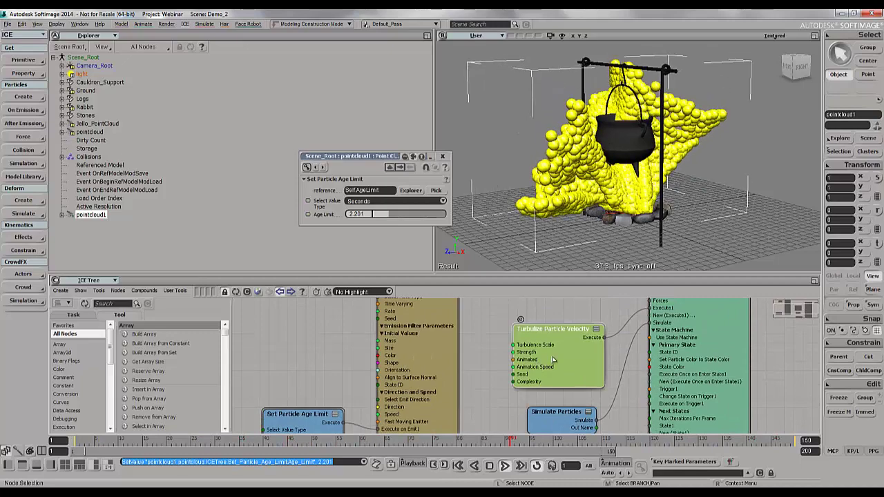
pyautogui.press('Delete')
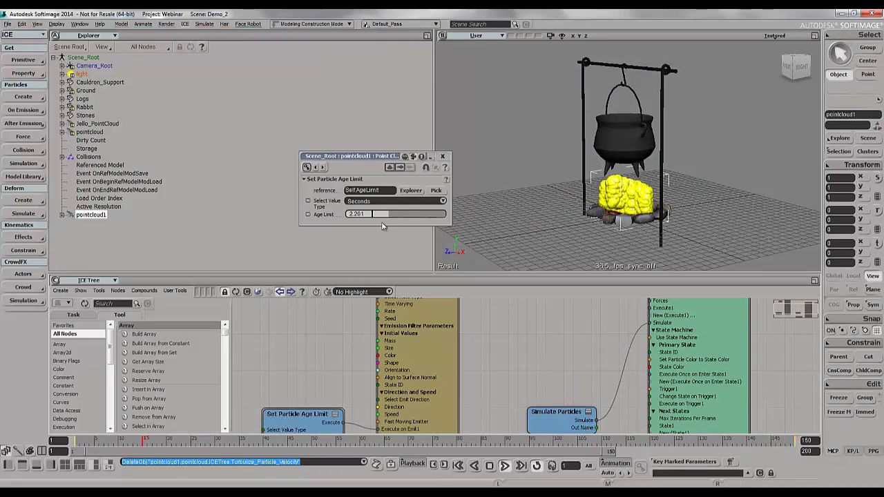
pyautogui.moveTo(550, 360); pyautogui.dragTo(635, 304, button='middle')
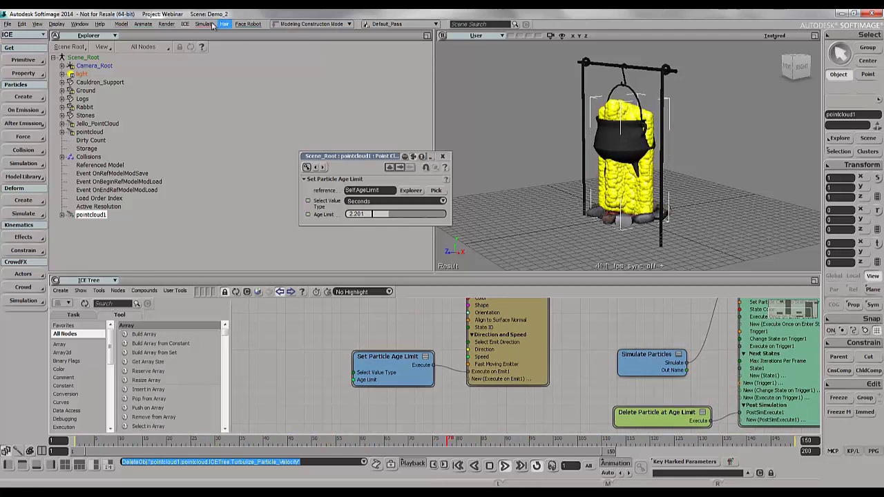
pyautogui.click(442, 156)
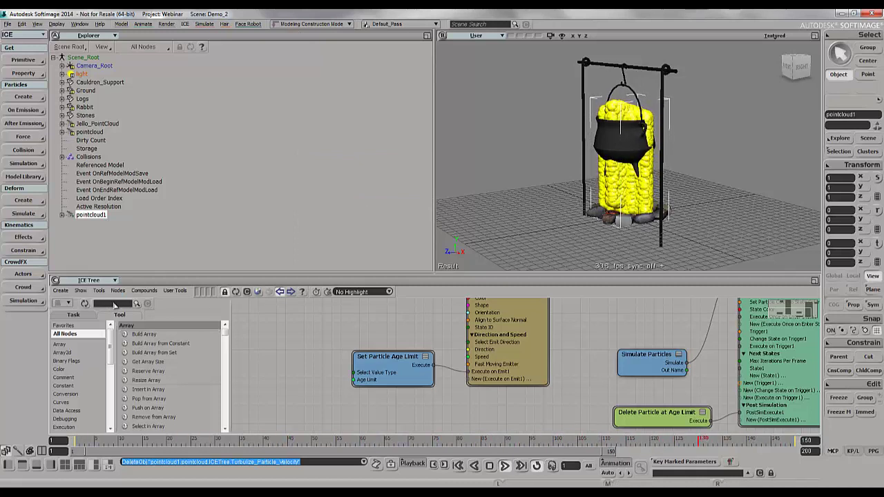
# - Find Turbulize Around Value with the search "turb" and connect it to the Age Limit input of Set Particle Age Limit
pyautogui.write('tur')
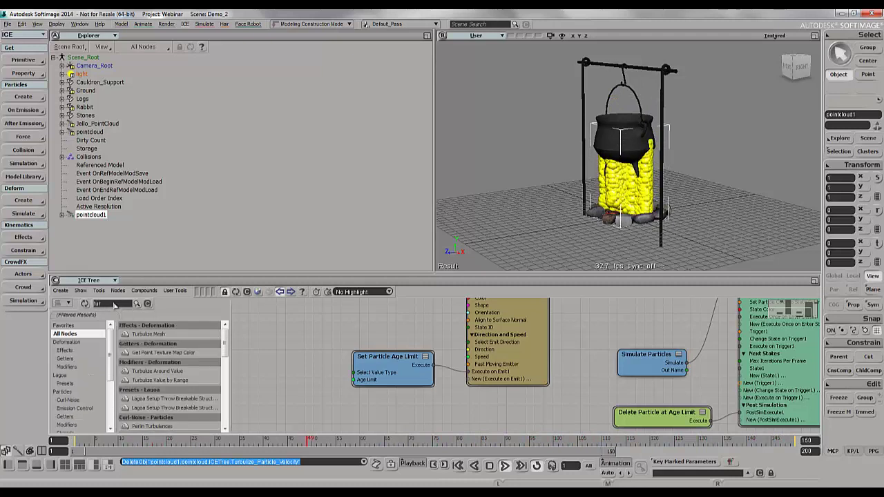
pyautogui.write('b')
pyautogui.moveTo(228, 340); pyautogui.dragTo(182, 368)
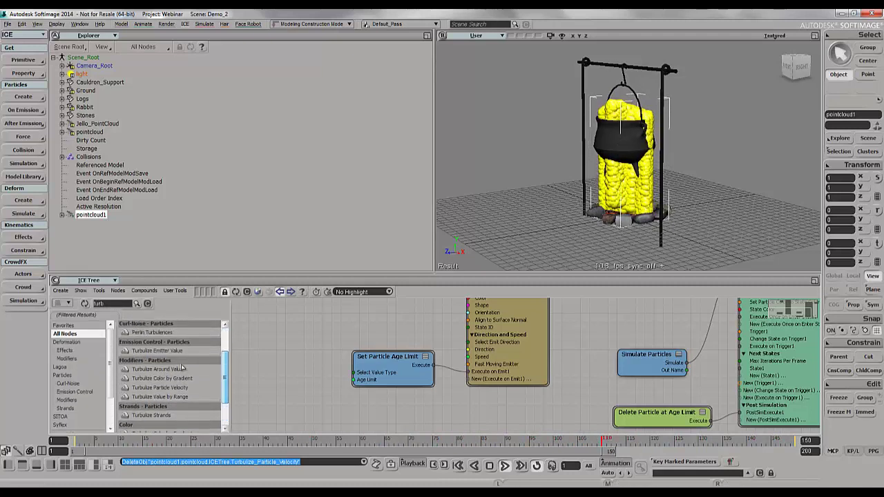
pyautogui.moveTo(239, 378); pyautogui.dragTo(372, 384)
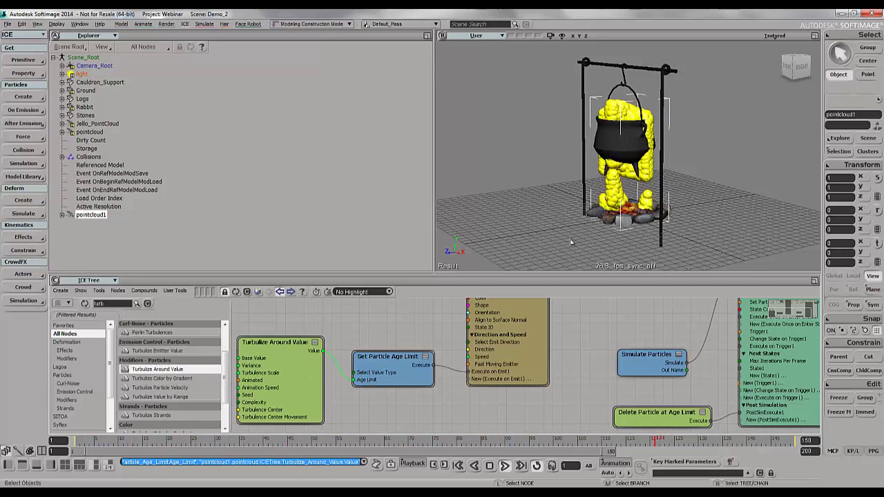
pyautogui.moveTo(661, 218); pyautogui.dragTo(575, 185, button='middle')
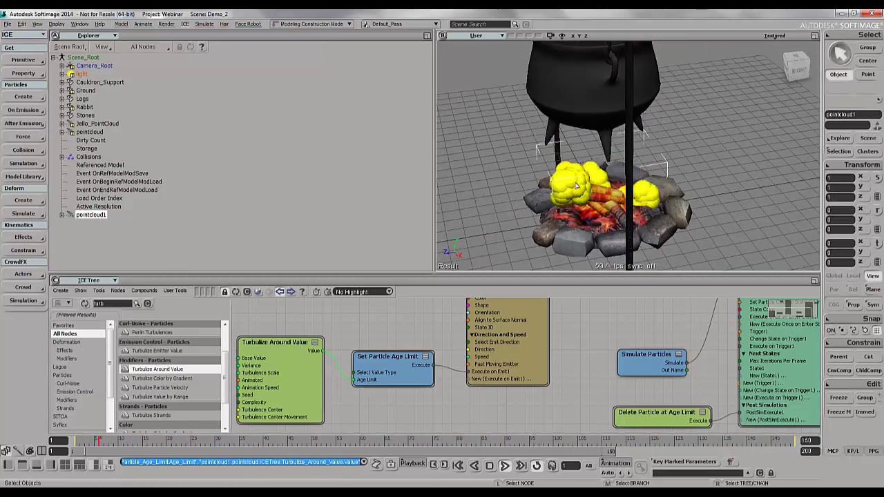
# - Disconnect Turbulize Around Value from Set Particle Age Limit and set a fixed Age Limit of 2.264 seconds
pyautogui.moveTo(345, 380); pyautogui.dragTo(330, 373)
pyautogui.doubleClick(371, 379)
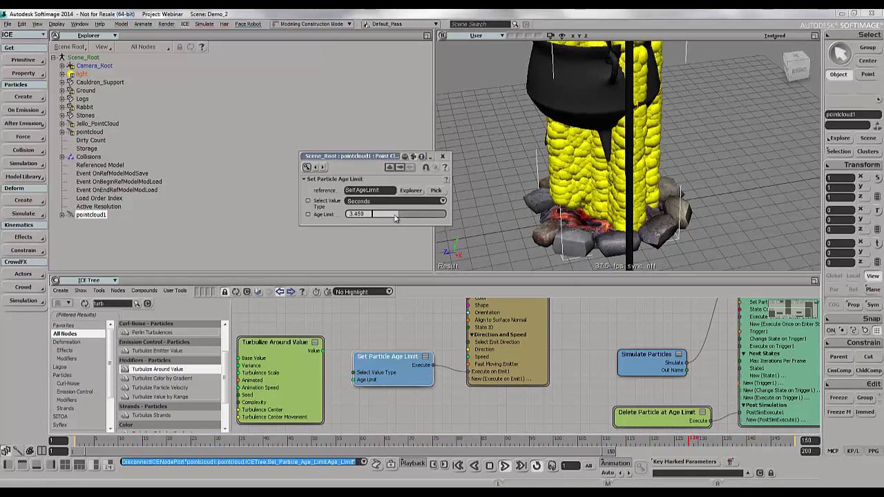
pyautogui.moveTo(395, 218); pyautogui.dragTo(347, 221)
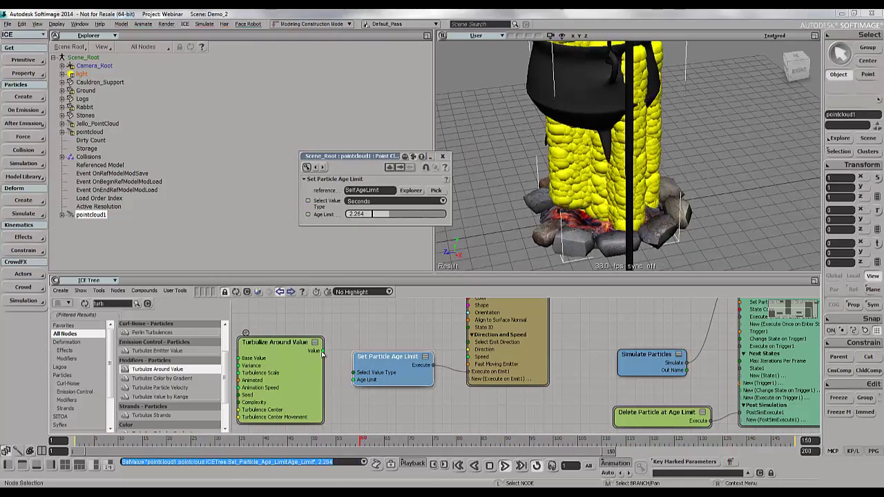
# - Reconnect Turbulize Around Value to the Age Limit and give it Base Value 0.881, Variance 0.692 and Animated on
pyautogui.doubleClick(276, 343)
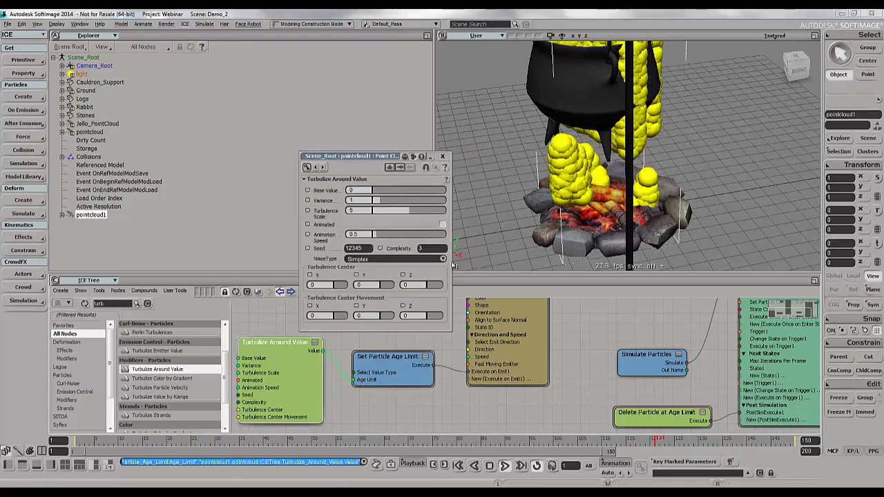
pyautogui.moveTo(572, 205); pyautogui.dragTo(592, 178)
pyautogui.moveTo(597, 172); pyautogui.dragTo(594, 181)
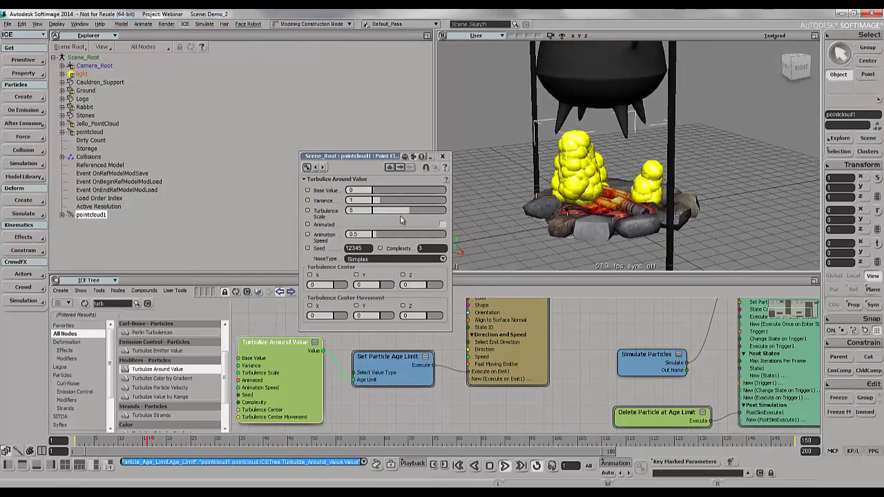
pyautogui.moveTo(276, 357); pyautogui.dragTo(275, 371)
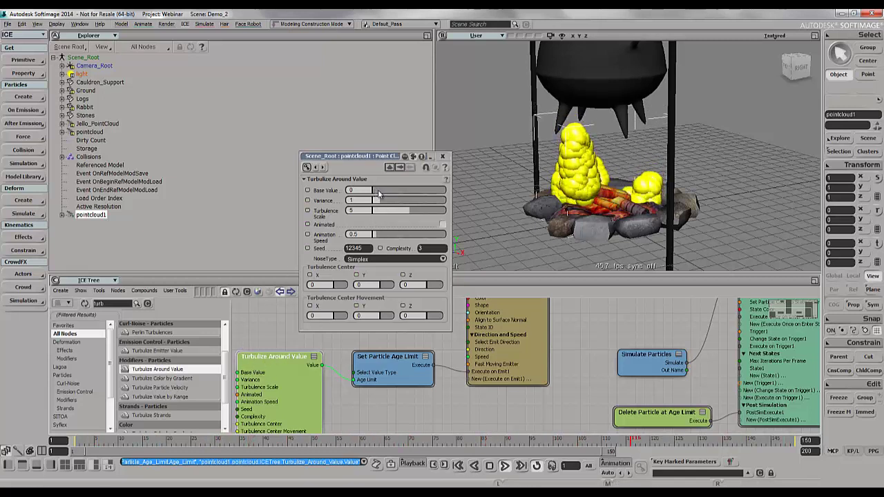
pyautogui.moveTo(378, 194); pyautogui.dragTo(379, 194)
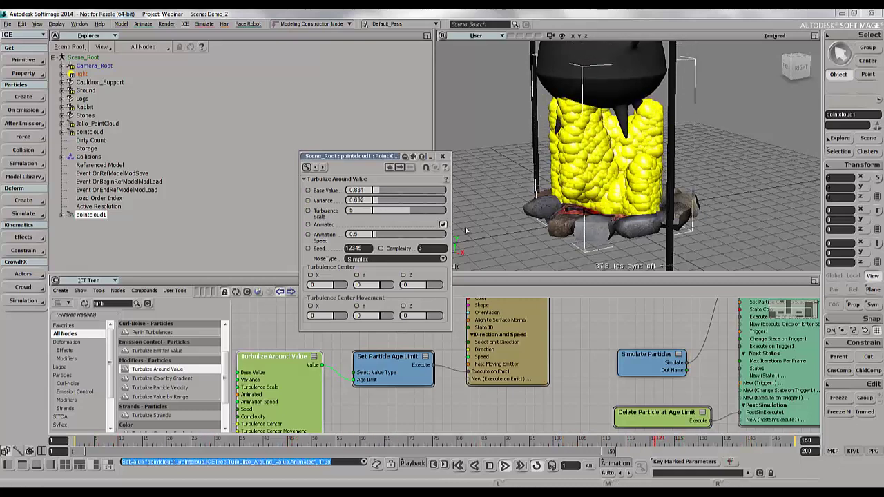
# - Set Turbulize Around Value's Base Value to 1.384 and its Variance to 2.138
pyautogui.click(539, 228)
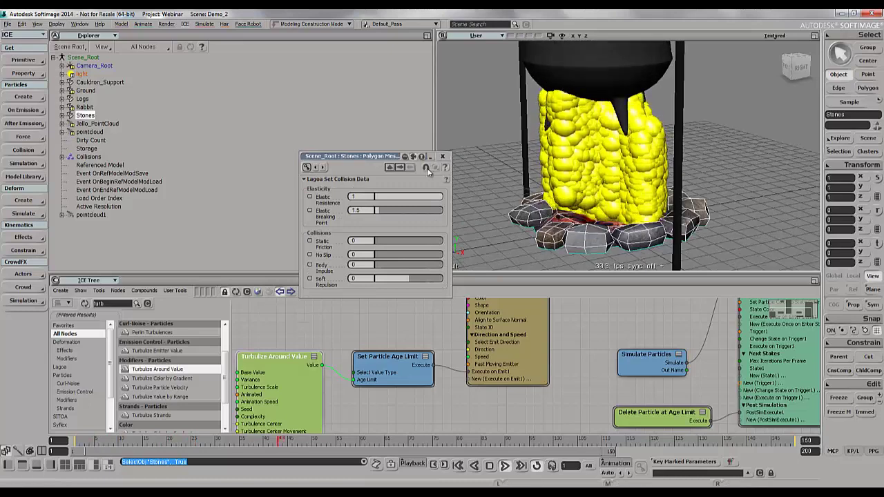
pyautogui.click(401, 168)
pyautogui.moveTo(385, 196); pyautogui.dragTo(385, 203)
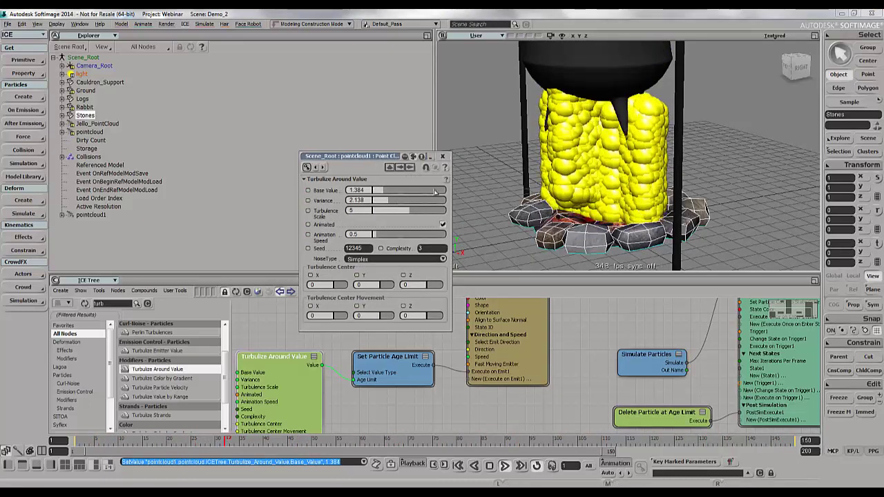
# - Deselect the stones and set Turbulize Around Value to Base Value 1.006, Variance 1.572 and Turbulence Scale 1.321
pyautogui.scroll(-5, 744, 166)
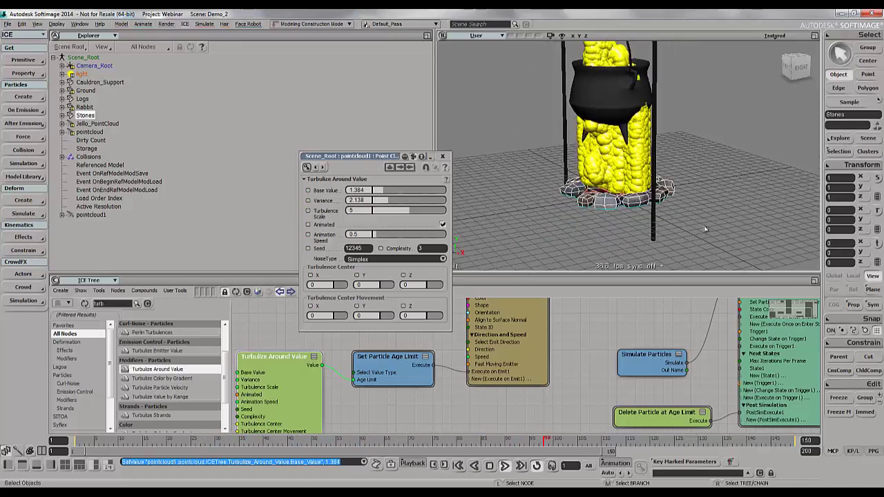
pyautogui.moveTo(720, 217); pyautogui.dragTo(667, 212, button='middle')
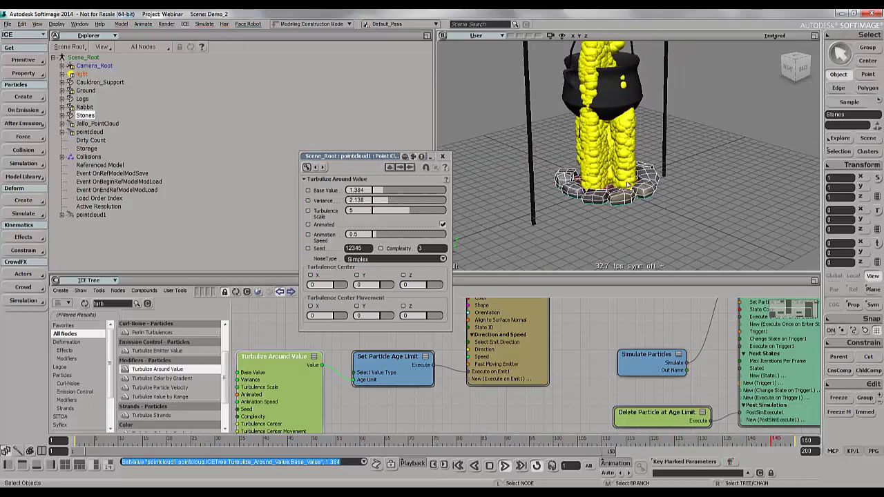
pyautogui.moveTo(707, 181); pyautogui.dragTo(630, 210, button='middle')
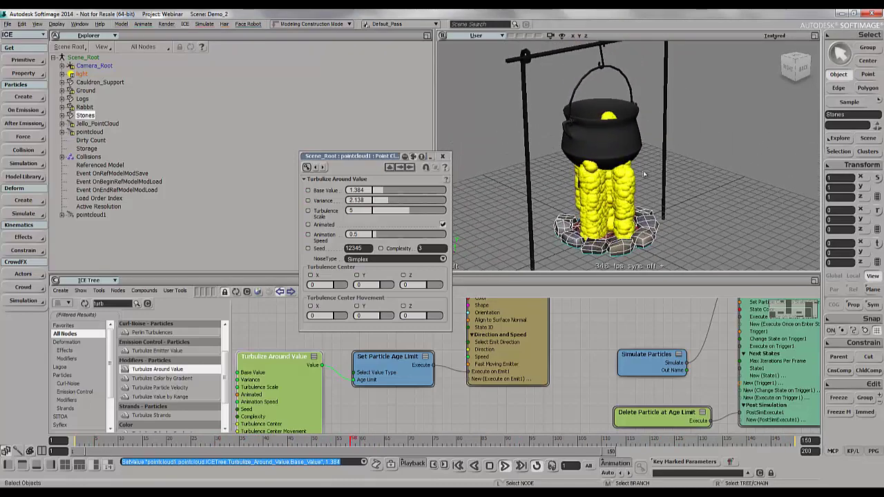
pyautogui.click(756, 149)
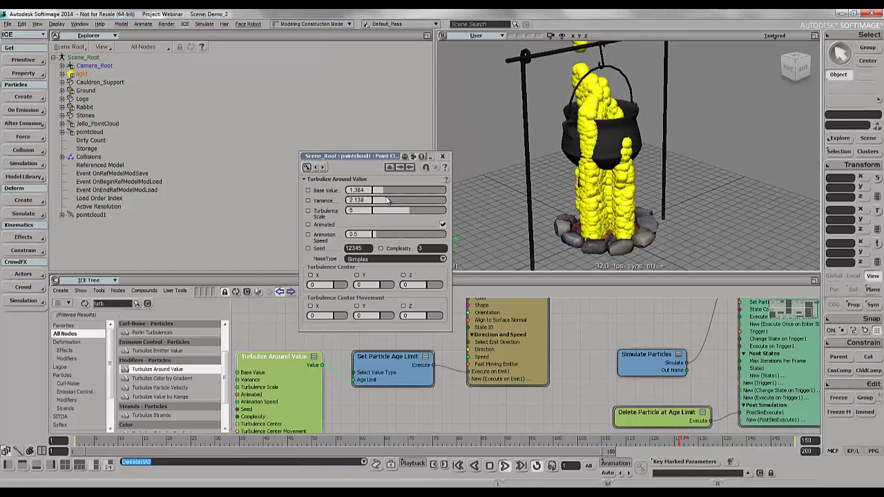
pyautogui.moveTo(385, 200); pyautogui.dragTo(381, 200)
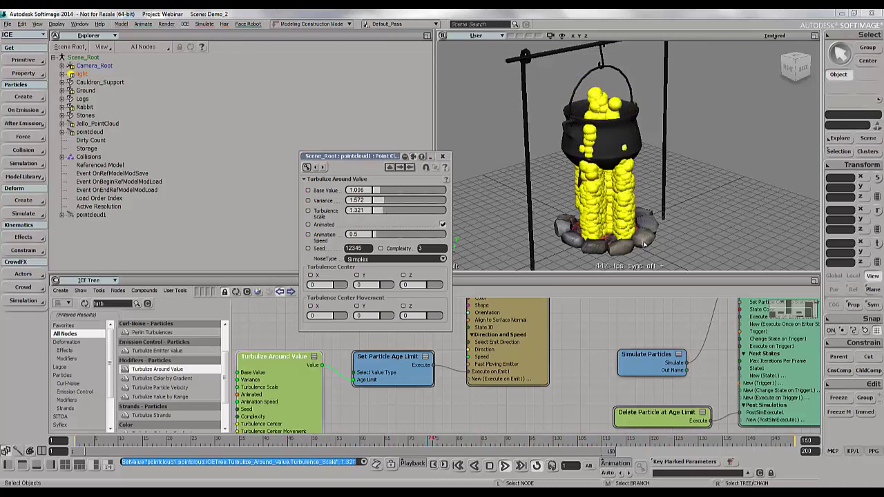
pyautogui.click(446, 156)
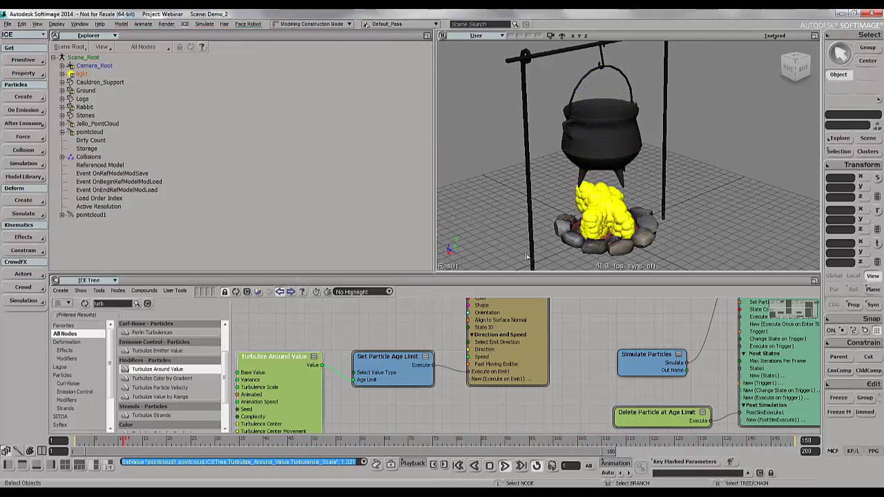
pyautogui.moveTo(553, 400); pyautogui.dragTo(586, 379)
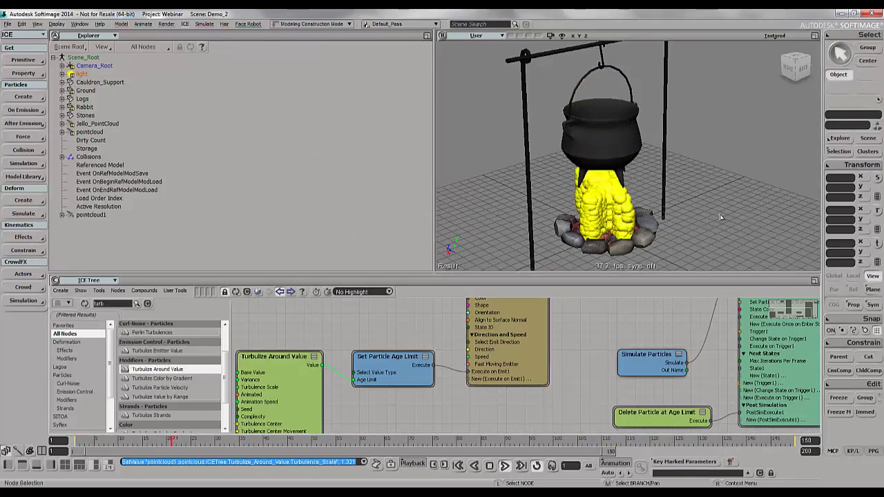
# - Find Add Forces with the search "force" and connect the node to the Forces input of Simulation Root
pyautogui.scroll(-5, 593, 354)
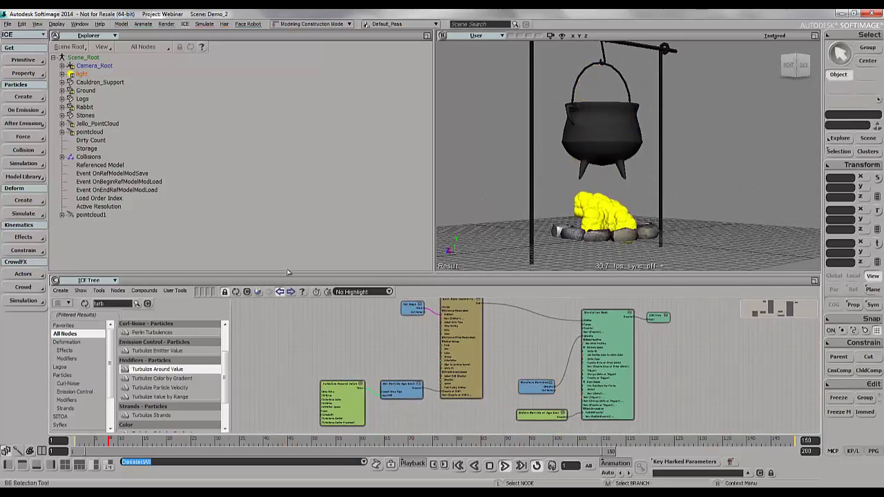
pyautogui.write('force')
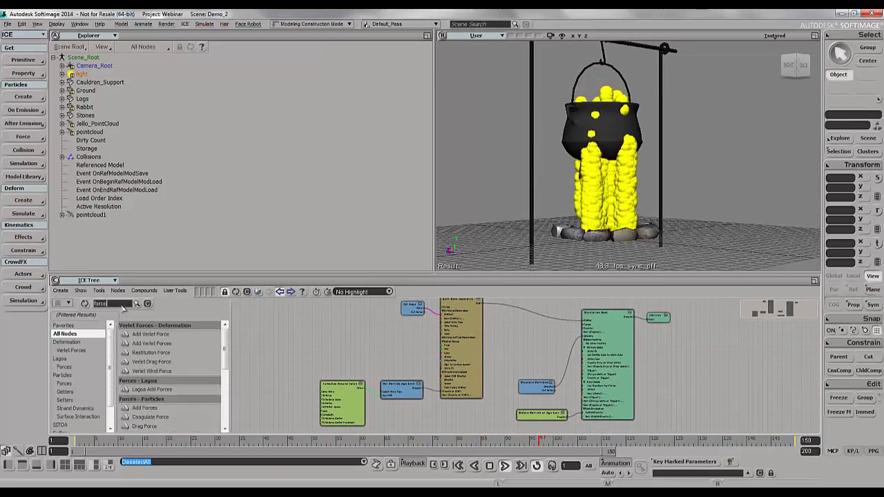
pyautogui.moveTo(224, 337); pyautogui.dragTo(222, 358)
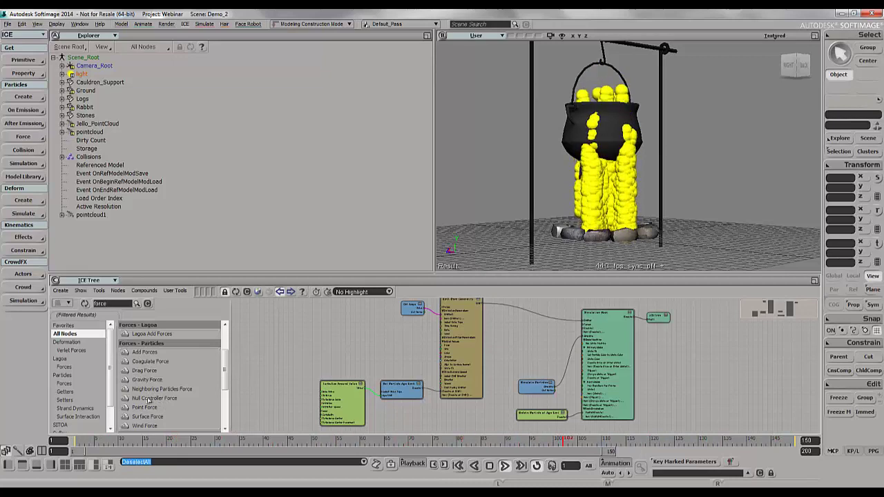
pyautogui.moveTo(150, 352); pyautogui.dragTo(444, 349)
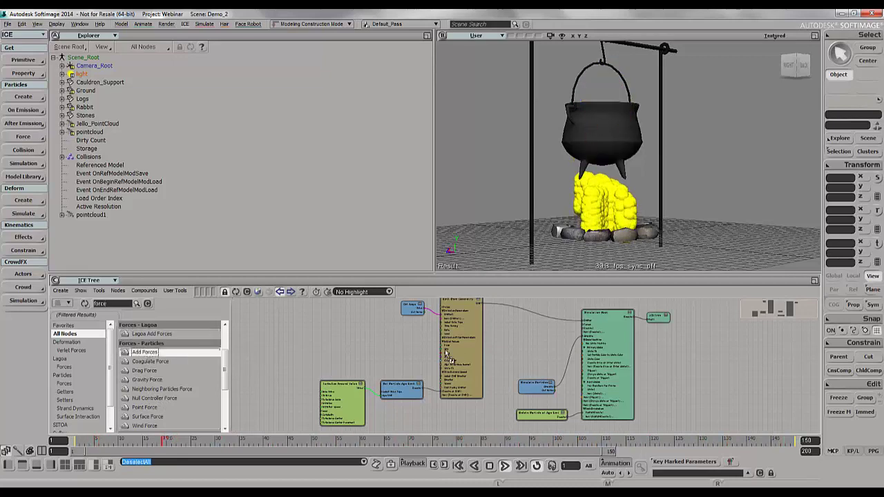
pyautogui.moveTo(512, 343); pyautogui.dragTo(515, 345)
pyautogui.scroll(5, 525, 359)
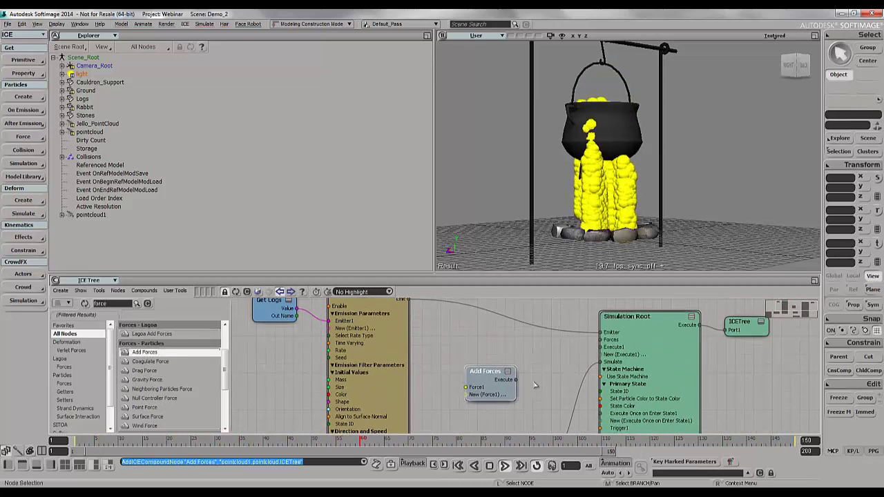
pyautogui.moveTo(515, 379); pyautogui.dragTo(607, 339)
pyautogui.moveTo(486, 370); pyautogui.dragTo(525, 366)
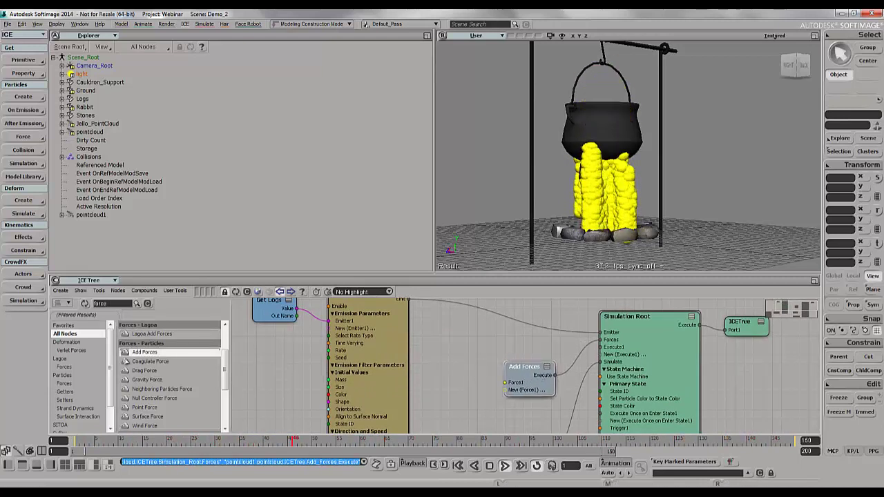
# - Add a Gravity Force node to the ICE tree and connect its Force output to Force1 of Add Forces
pyautogui.moveTo(151, 380); pyautogui.dragTo(463, 390)
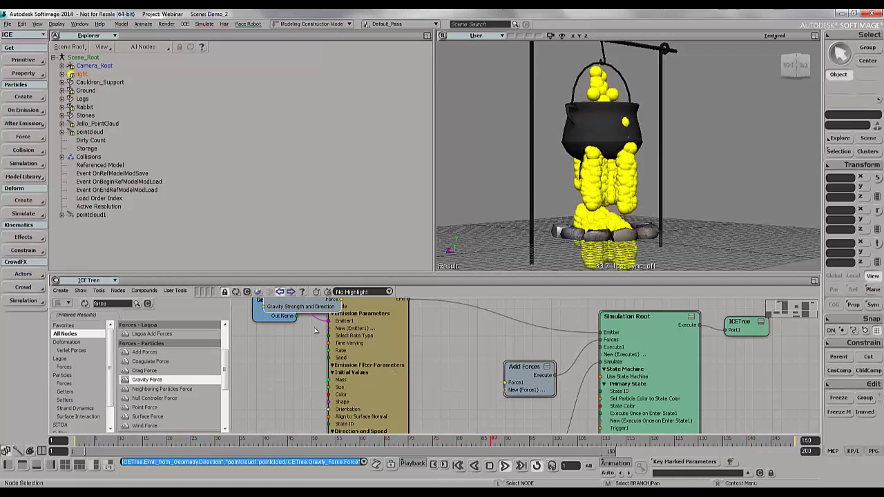
pyautogui.moveTo(290, 302); pyautogui.dragTo(423, 390)
pyautogui.moveTo(475, 399); pyautogui.dragTo(507, 383)
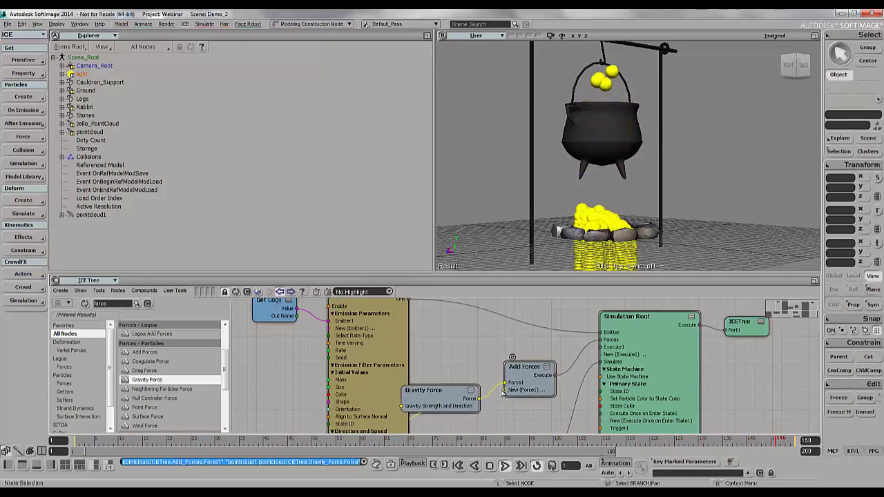
# - Disconnect Gravity Force from the emitter's Direction input and place the node beside Add Forces
pyautogui.moveTo(428, 390); pyautogui.dragTo(230, 361)
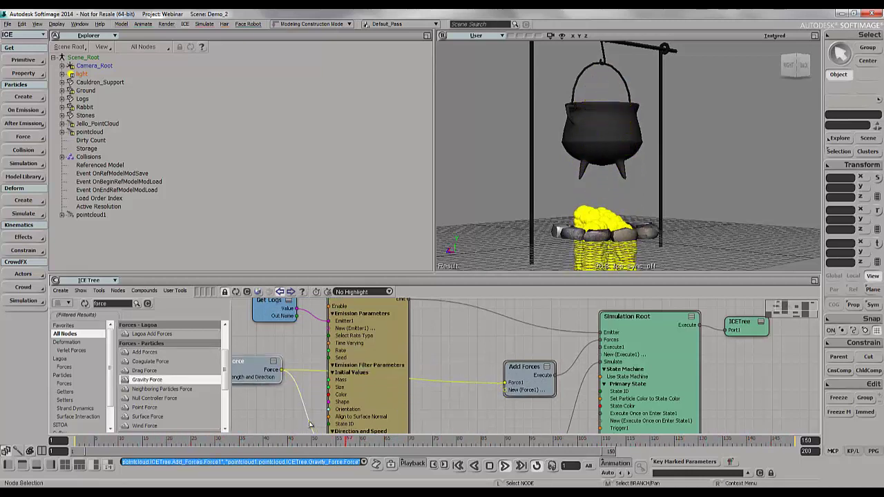
pyautogui.moveTo(309, 424); pyautogui.dragTo(311, 427)
pyautogui.moveTo(258, 361); pyautogui.dragTo(469, 384)
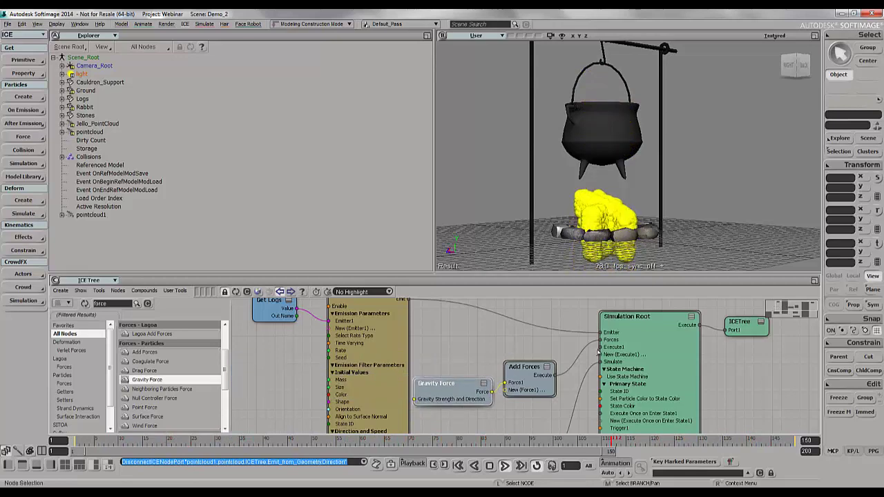
# - Delete the Gravity Force node from the ICE tree and open the Add Forces node's properties
pyautogui.moveTo(682, 245); pyautogui.dragTo(723, 292, button='middle')
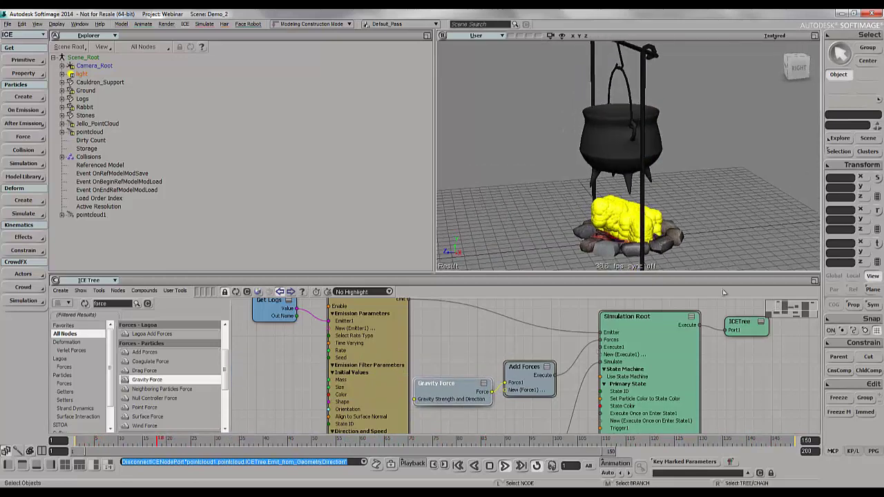
pyautogui.moveTo(713, 254); pyautogui.dragTo(703, 172, button='middle')
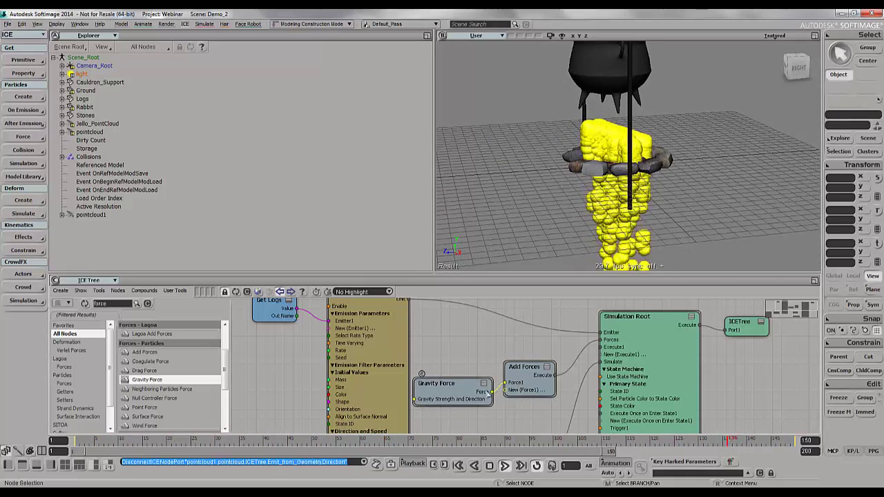
pyautogui.press('Delete')
pyautogui.doubleClick(523, 367)
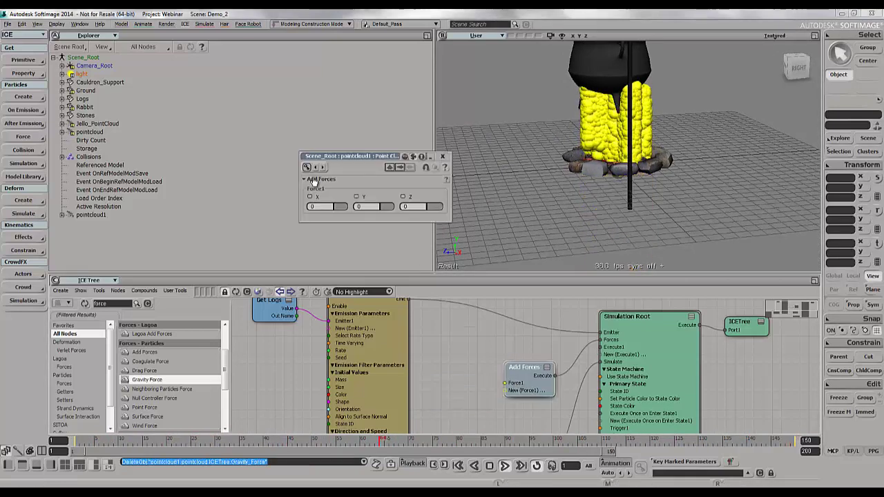
pyautogui.moveTo(366, 156); pyautogui.dragTo(294, 195)
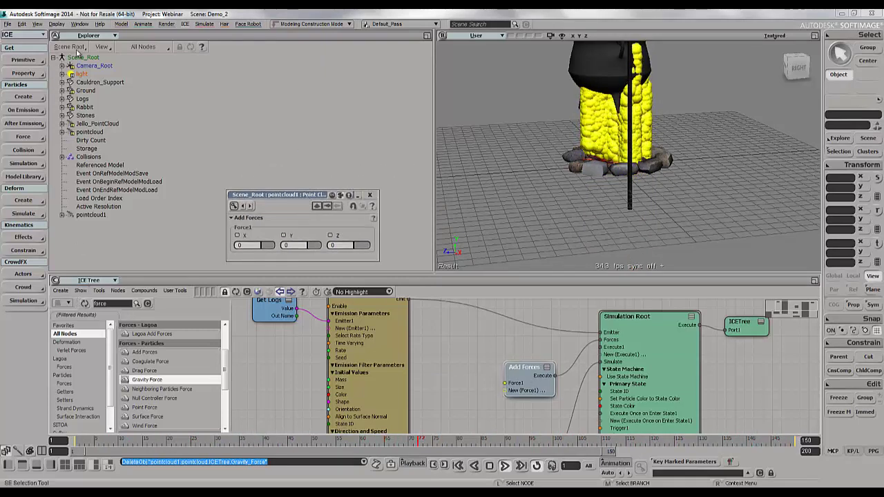
# - Create a null and move it beside the fire pit to about X 2.0, Y 1.06, Z -0.05
pyautogui.click(41, 60)
pyautogui.click(66, 61)
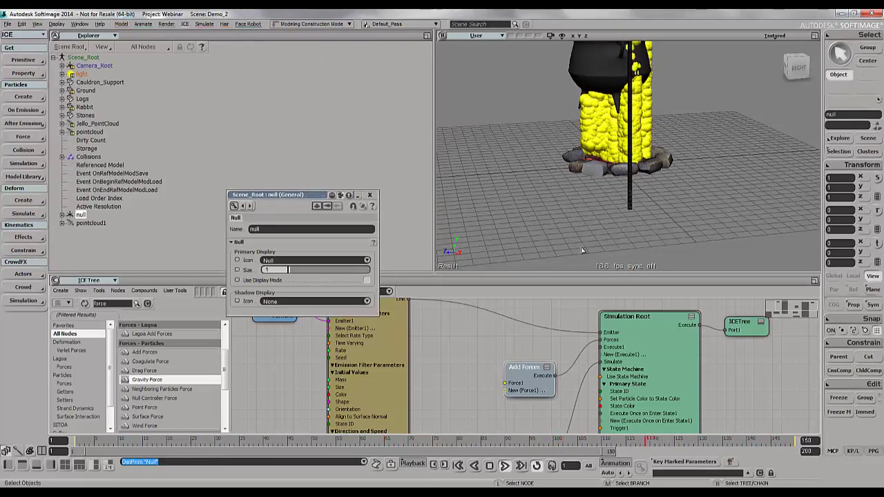
pyautogui.press('v')
pyautogui.moveTo(646, 232); pyautogui.dragTo(680, 159)
pyautogui.click(369, 195)
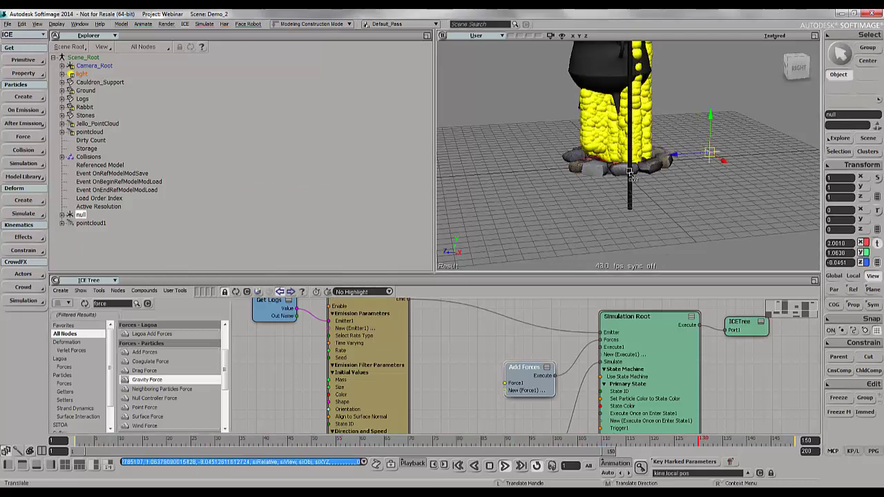
# - Bring the null's global position into the ICE tree, connect its Value to Force1 of Add Forces, and move the null to steer the particles
pyautogui.press('F3')
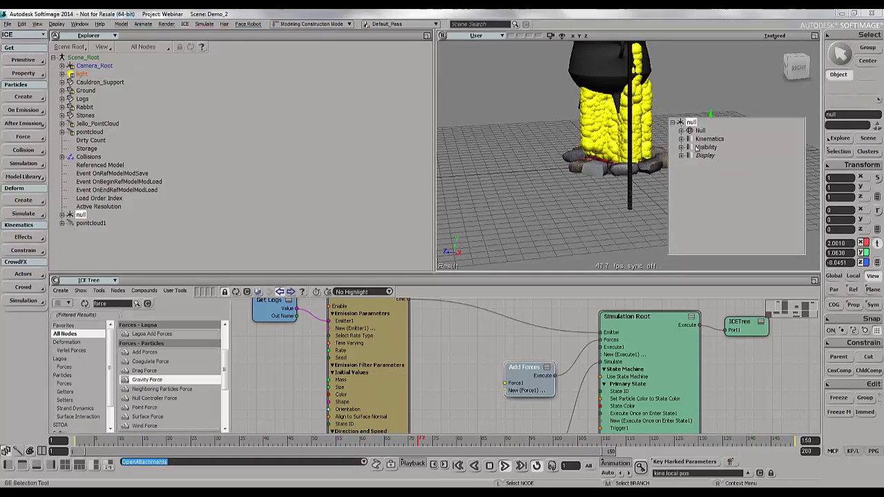
pyautogui.click(689, 147)
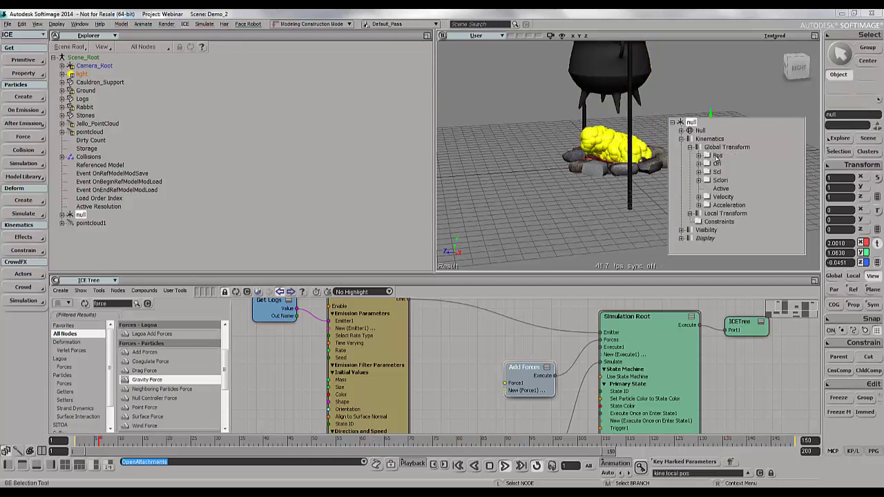
pyautogui.moveTo(569, 260); pyautogui.dragTo(539, 359)
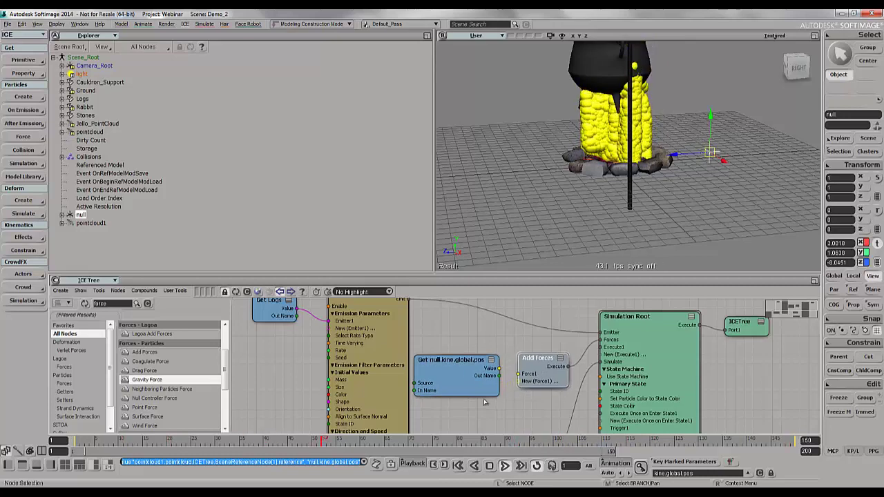
pyautogui.moveTo(497, 374); pyautogui.dragTo(520, 374)
pyautogui.moveTo(656, 162); pyautogui.dragTo(707, 121)
# - Delete the null from the scene and remove its global position node from the ICE tree
pyautogui.press('Delete')
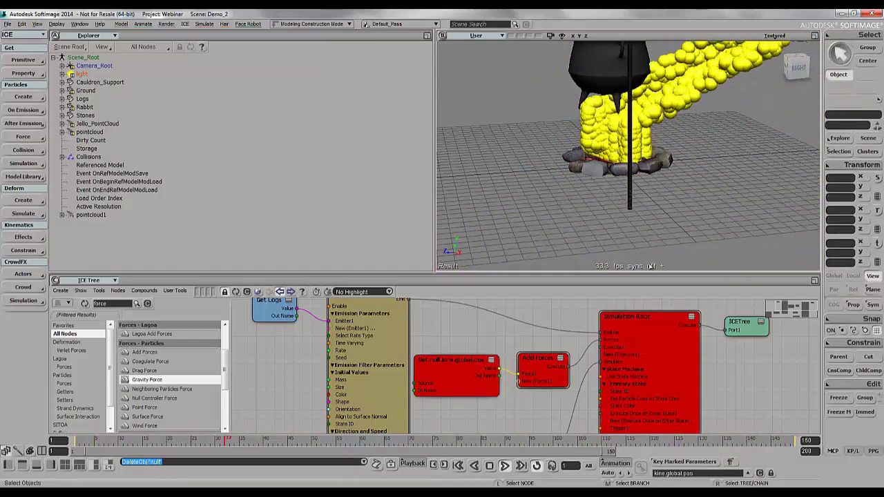
pyautogui.press('a')
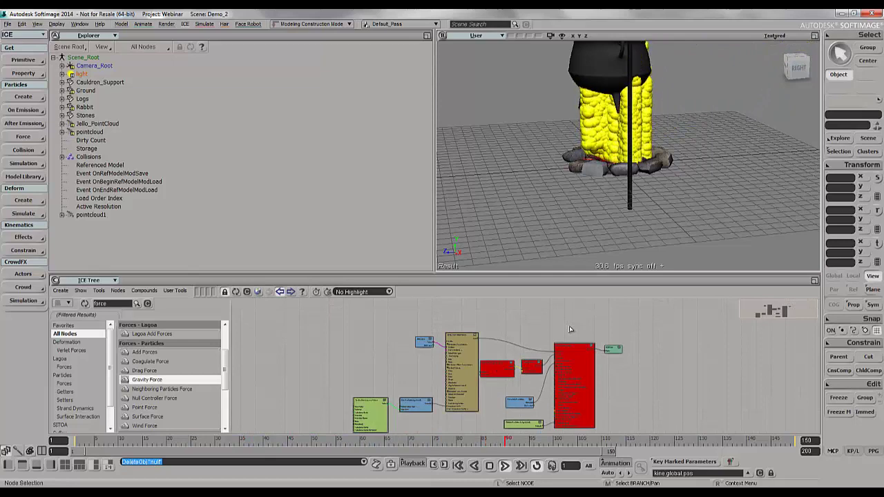
pyautogui.scroll(3, 570, 329)
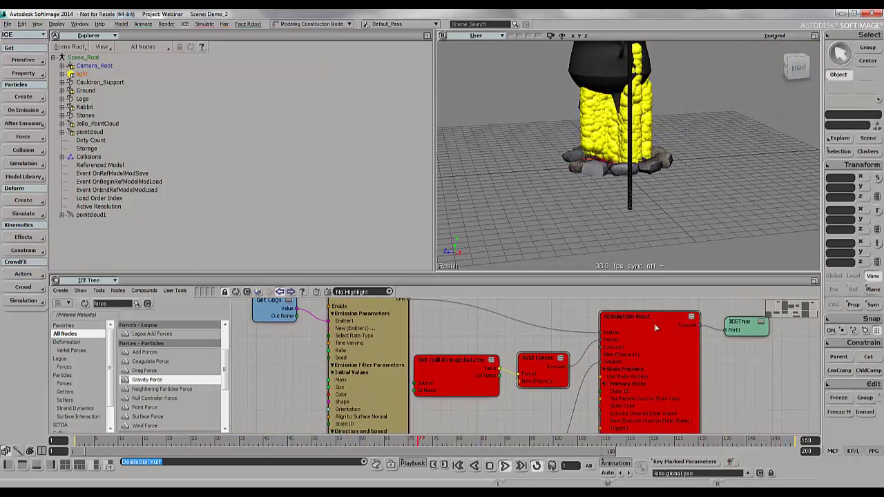
pyautogui.click(487, 380)
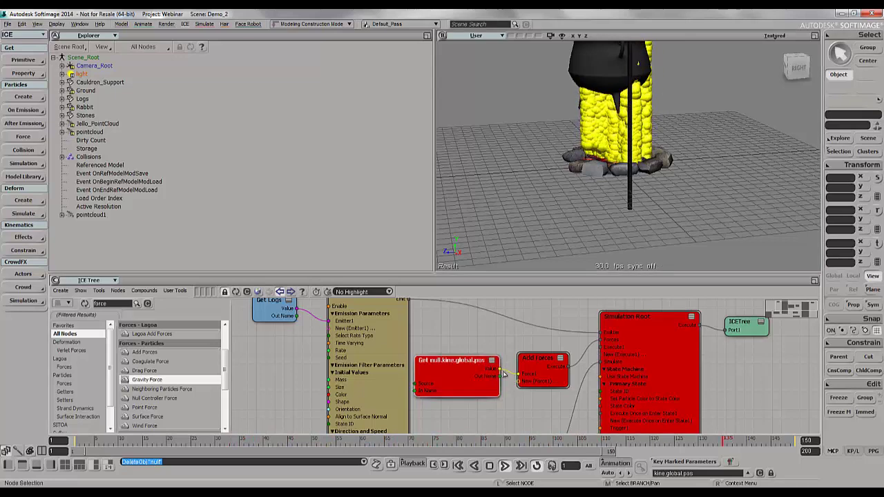
pyautogui.press('Delete')
# - Find Turbulize Around Value with the search "turb", connect it to Force1 of Add Forces, and place it beside that node
pyautogui.moveTo(552, 350); pyautogui.dragTo(595, 320, button='middle')
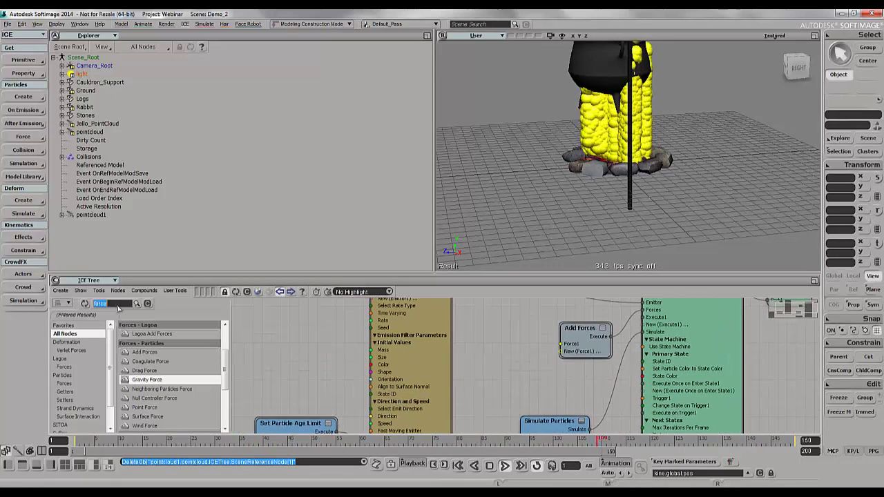
pyautogui.write('turb')
pyautogui.moveTo(156, 353); pyautogui.dragTo(588, 326)
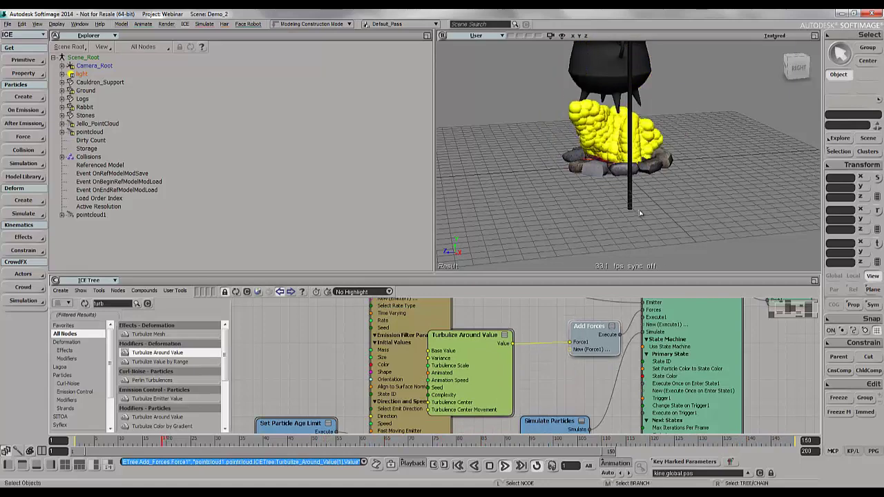
pyautogui.moveTo(470, 335); pyautogui.dragTo(500, 329)
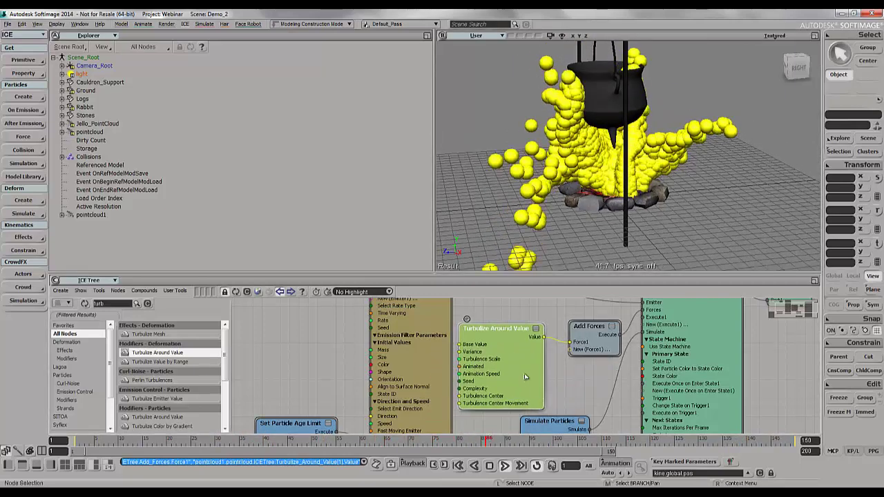
# - Set the new Turbulize Around Value to Variance 0.6 on X, Y and Z and Turbulence Scale 1.635, and enable Animated
pyautogui.doubleClick(499, 329)
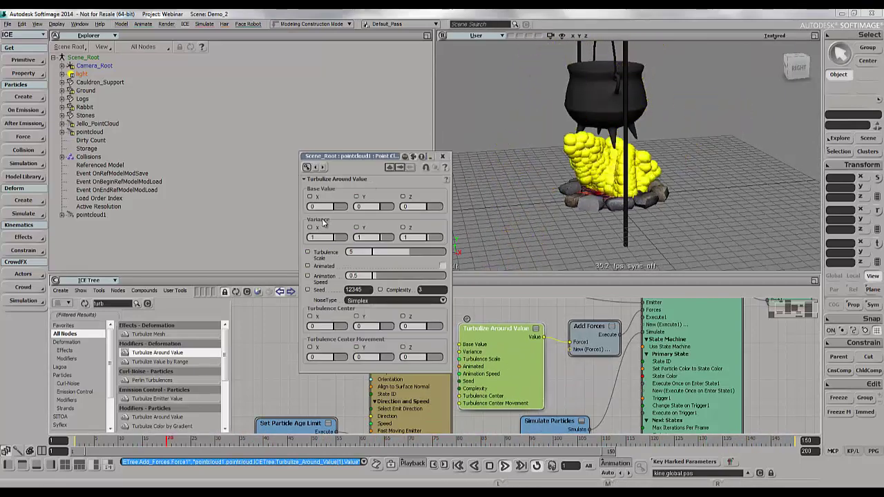
pyautogui.click(316, 237)
pyautogui.write('0.6')
pyautogui.press('Tab')
pyautogui.write('0.6')
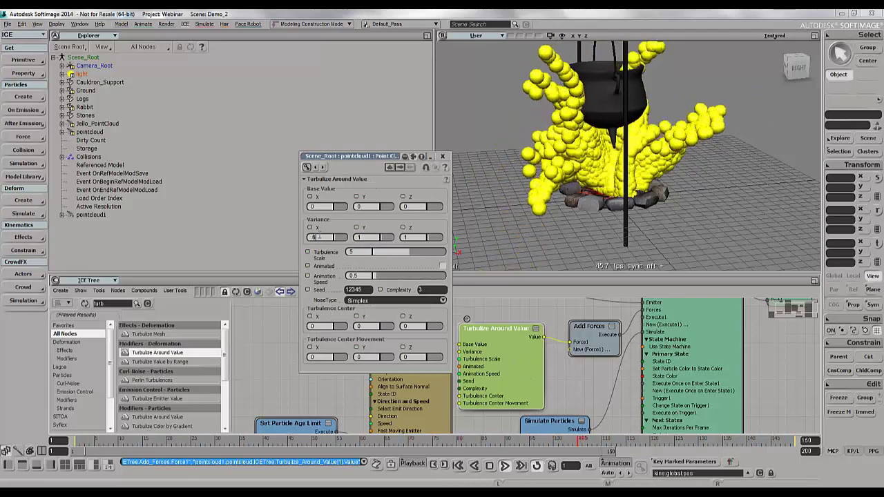
pyautogui.press('Tab')
pyautogui.write('0.6')
pyautogui.press('Tab')
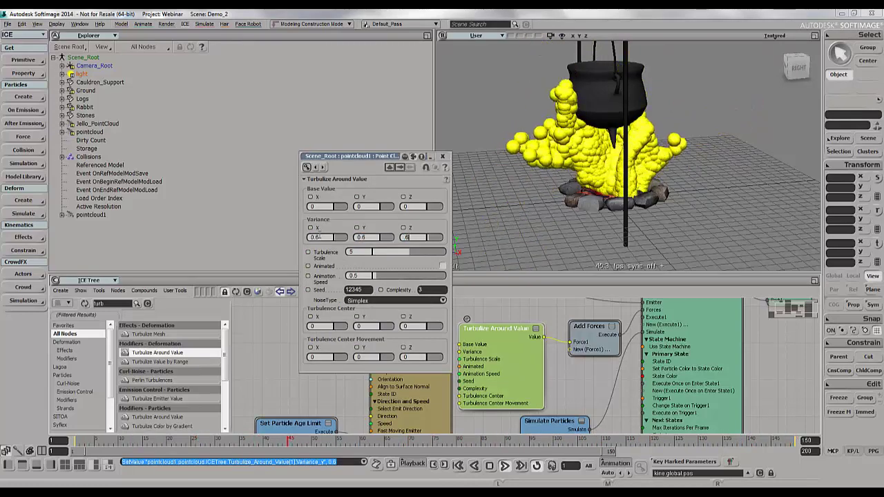
pyautogui.click(385, 252)
pyautogui.click(443, 267)
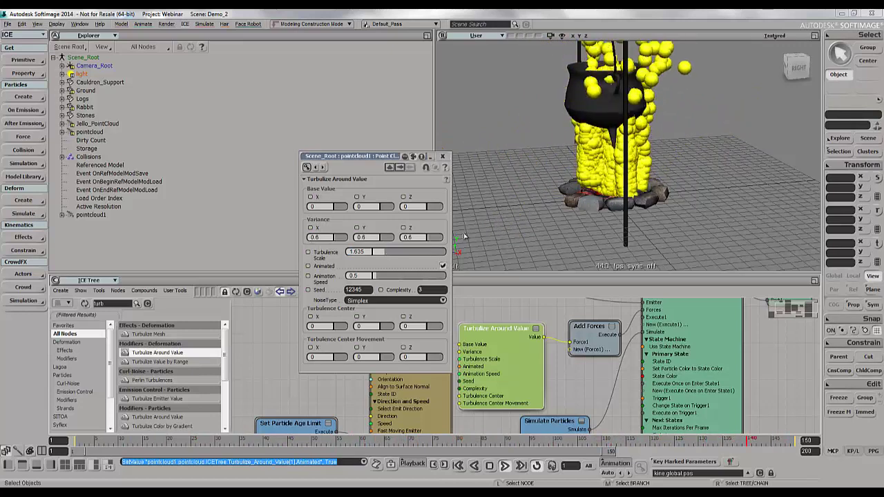
pyautogui.click(443, 158)
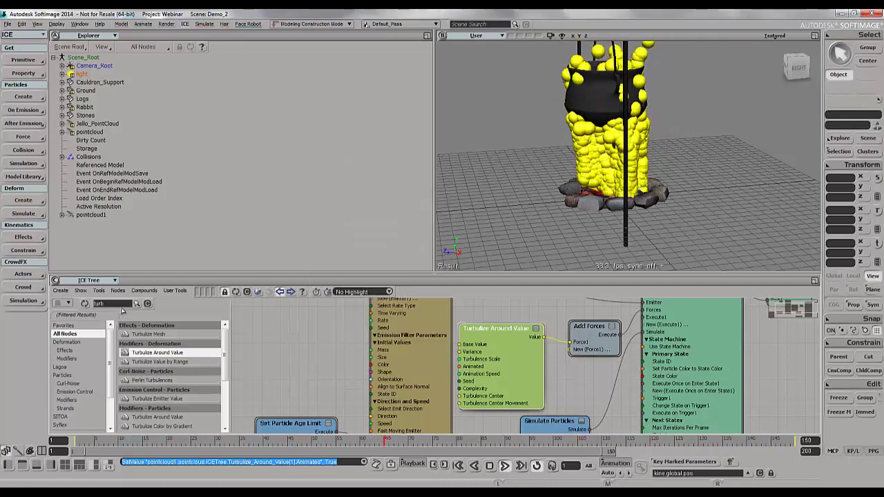
# - Find the MarksTools FireColor node with the search "fire", connect it to Execute2 of Simulation Root, and place it below Add Forces
pyautogui.write('fire')
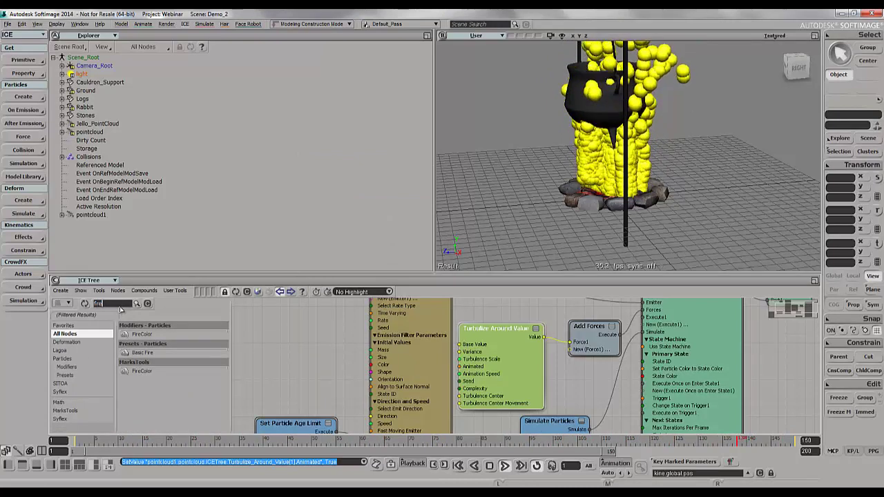
pyautogui.moveTo(141, 371); pyautogui.dragTo(644, 324)
pyautogui.moveTo(560, 394); pyautogui.dragTo(574, 372)
pyautogui.moveTo(603, 399); pyautogui.dragTo(606, 397)
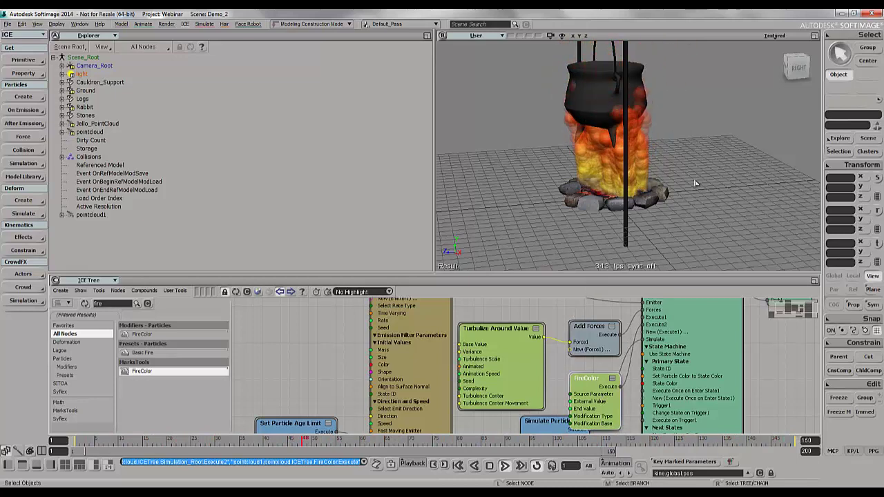
# - Find Flow Around Surface with the search "flow", add the surface interaction node to the ICE tree, and clear the search
pyautogui.moveTo(625, 238); pyautogui.dragTo(598, 209, button='middle')
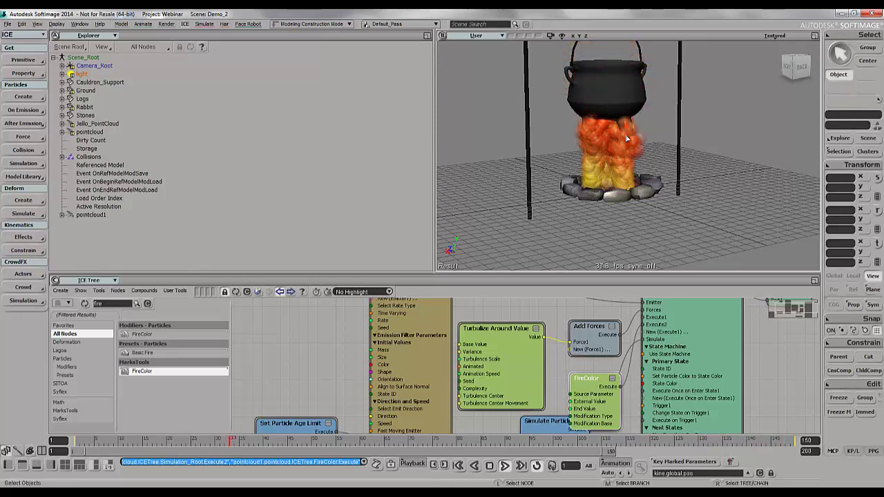
pyautogui.scroll(5, 611, 139)
pyautogui.scroll(-4, 616, 140)
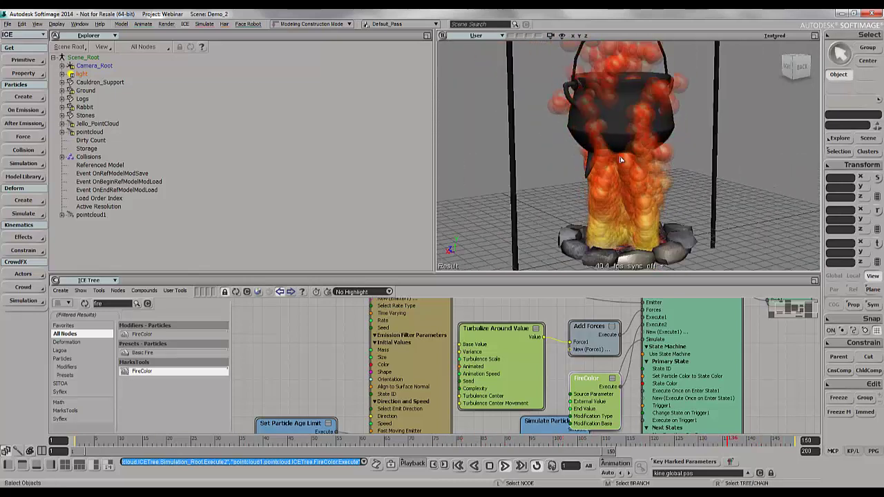
pyautogui.press('o')
pyautogui.moveTo(620, 160); pyautogui.dragTo(626, 141)
pyautogui.scroll(-2, 522, 345)
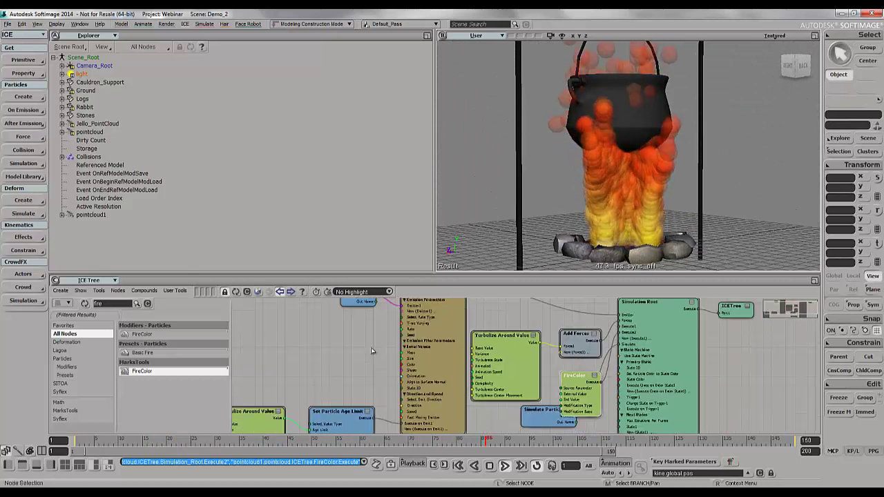
pyautogui.moveTo(522, 377); pyautogui.dragTo(522, 293)
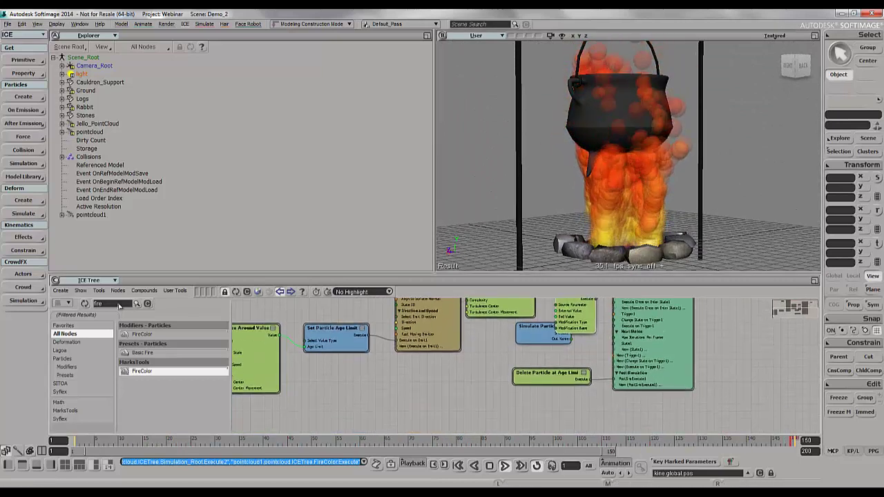
pyautogui.doubleClick(110, 304)
pyautogui.write('flow')
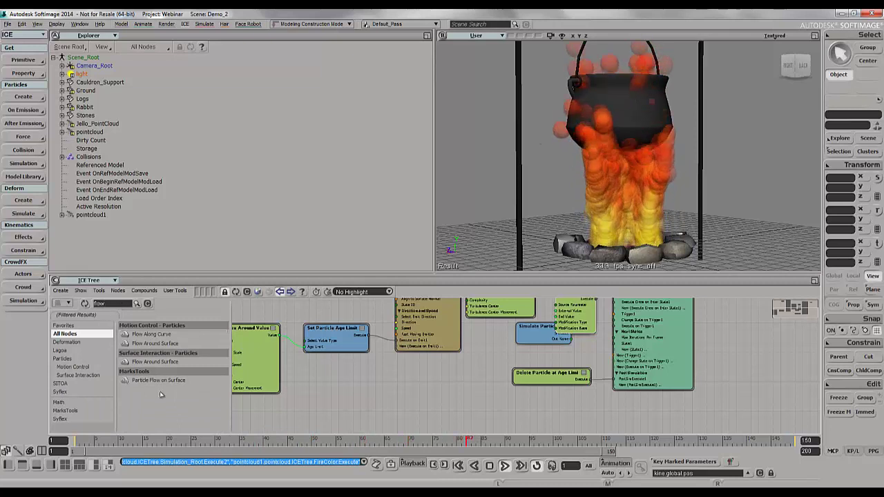
pyautogui.moveTo(155, 362); pyautogui.dragTo(387, 406)
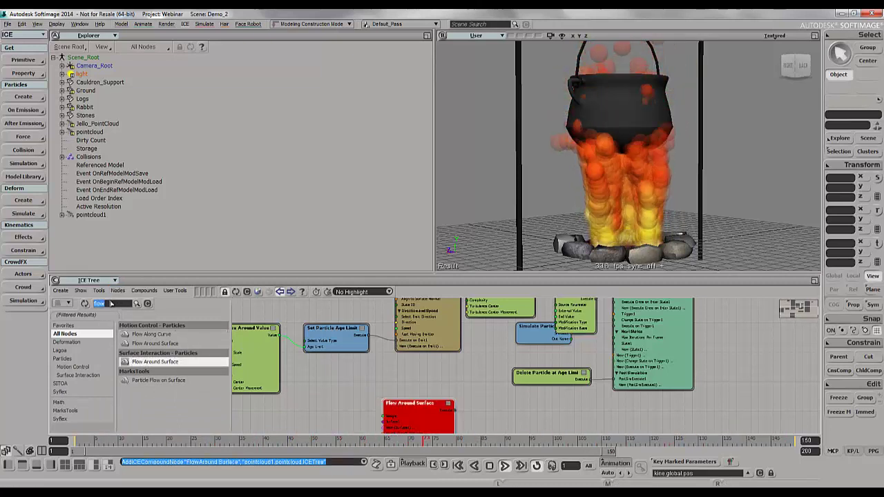
pyautogui.press('BackSpace')
# - Place Flow Around Surface beneath Delete Particle at Age Limit and shift Simulation Root to bring its Execute inputs within reach
pyautogui.moveTo(225, 328)
pyautogui.mouseDown()
pyautogui.moveTo(225, 360)
pyautogui.moveTo(229, 335)
pyautogui.mouseUp()
pyautogui.scroll(2, 553, 359)
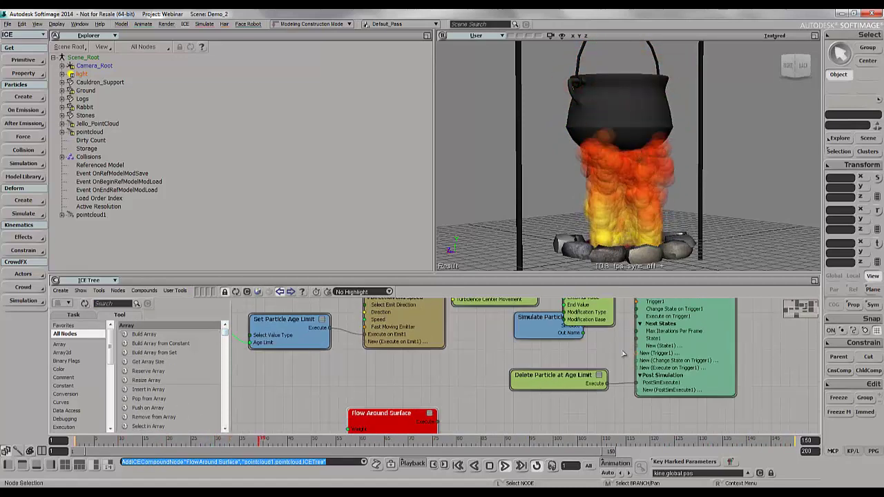
pyautogui.moveTo(376, 439); pyautogui.dragTo(426, 372)
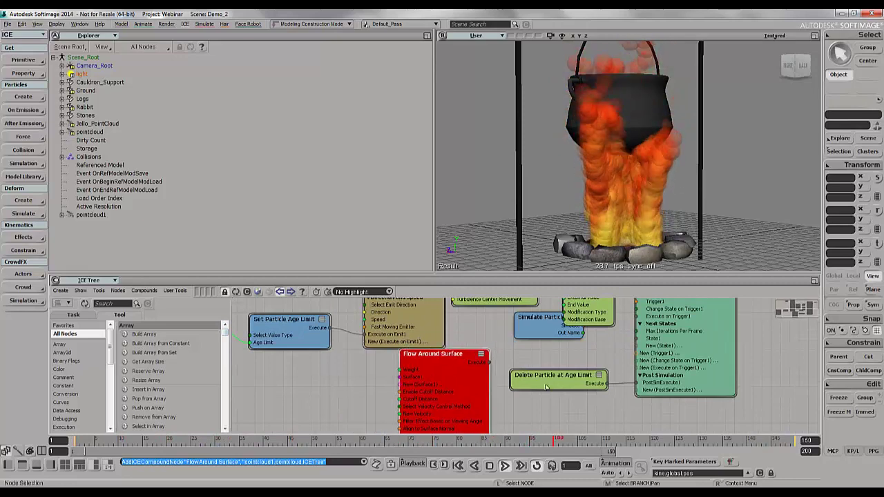
pyautogui.moveTo(489, 351); pyautogui.dragTo(591, 398)
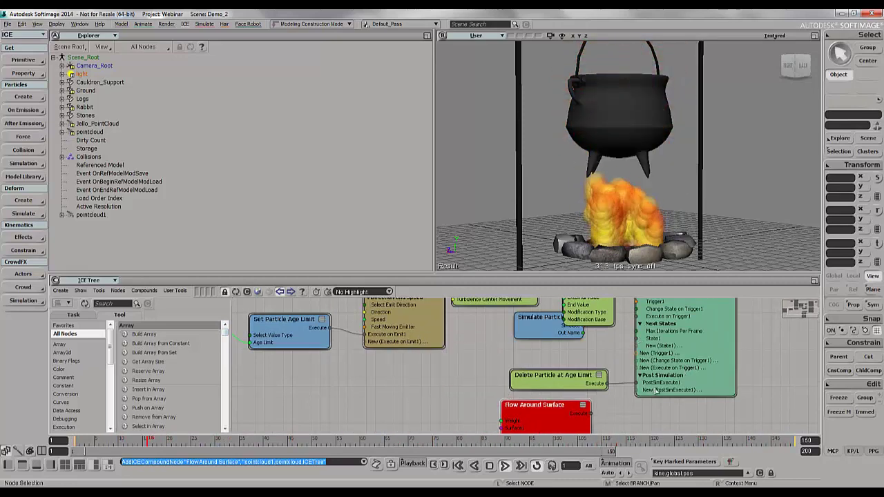
pyautogui.moveTo(668, 369); pyautogui.dragTo(702, 460)
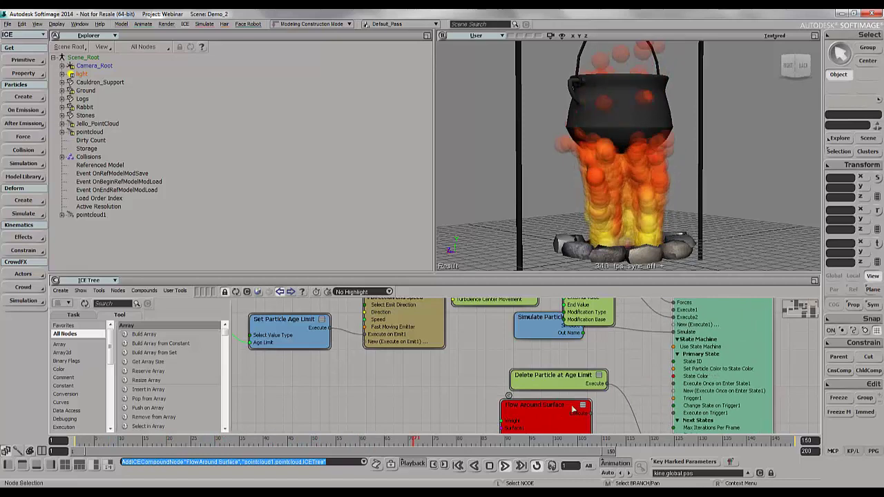
pyautogui.moveTo(581, 332); pyautogui.dragTo(534, 333, button='middle')
pyautogui.moveTo(527, 371); pyautogui.dragTo(520, 382, button='middle')
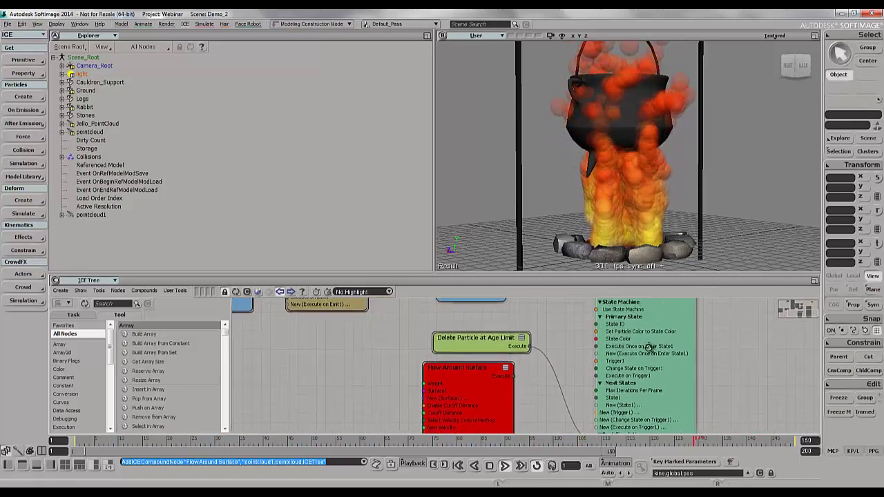
pyautogui.moveTo(658, 347); pyautogui.dragTo(655, 394)
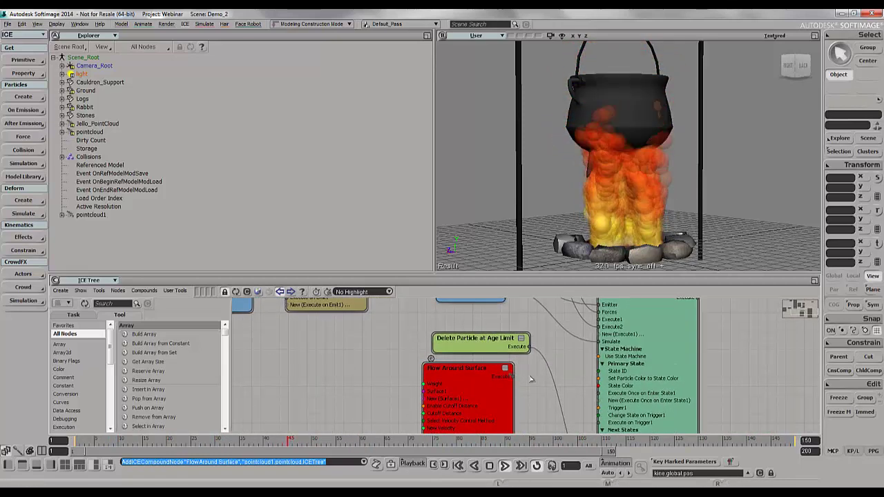
# - Connect Flow Around Surface to Execute3 of Simulation Root and feed the Cauldron mesh into its Surface1 input
pyautogui.moveTo(601, 337); pyautogui.dragTo(601, 334)
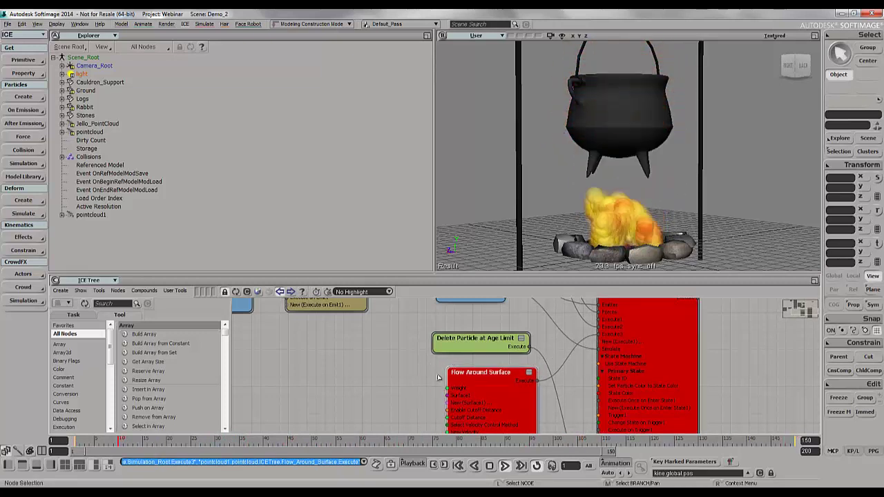
pyautogui.click(627, 94)
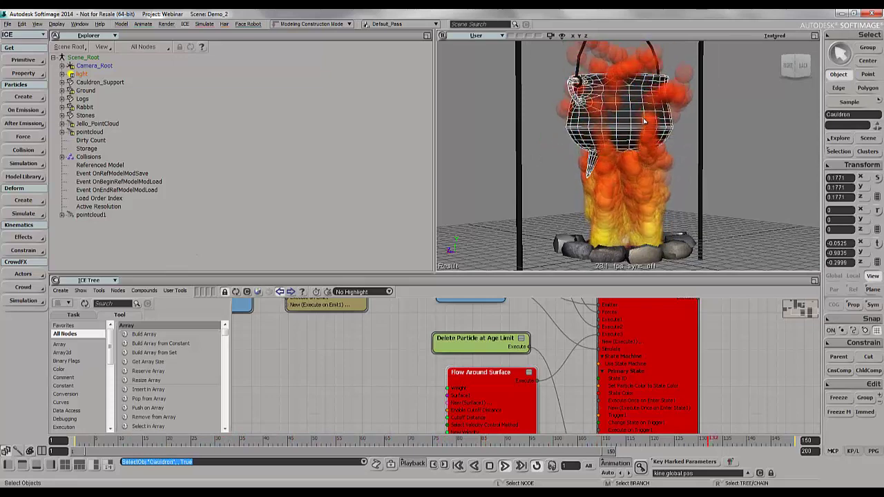
pyautogui.press('F3')
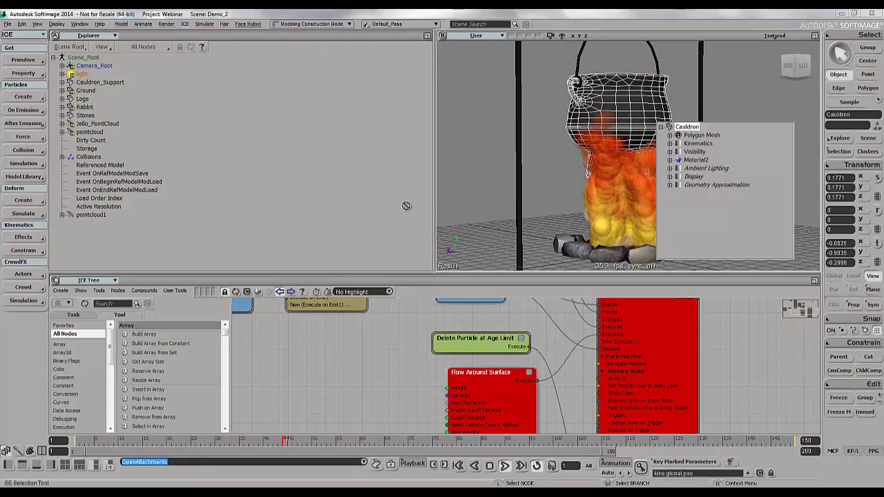
pyautogui.moveTo(358, 399); pyautogui.dragTo(471, 380)
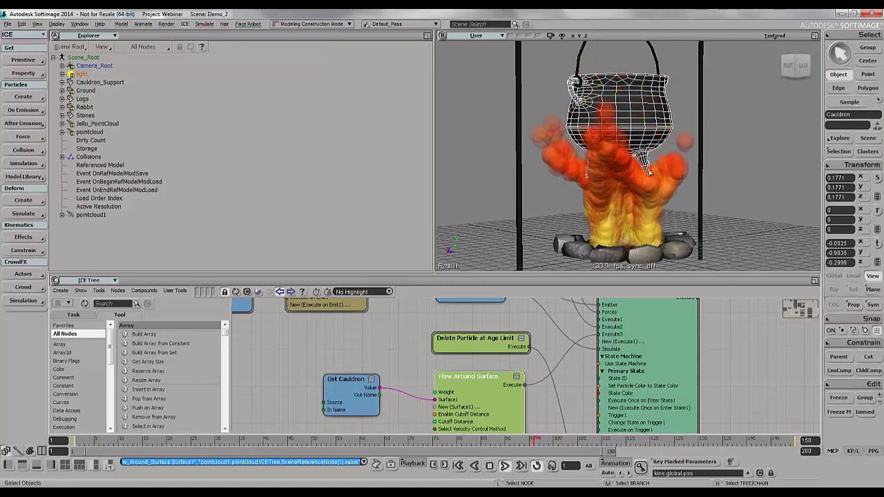
# - Set Flow Around Surface to Weight 0.197 and Cutoff Distance 1.901, checking the flames around the cauldron from another angle
pyautogui.doubleClick(497, 376)
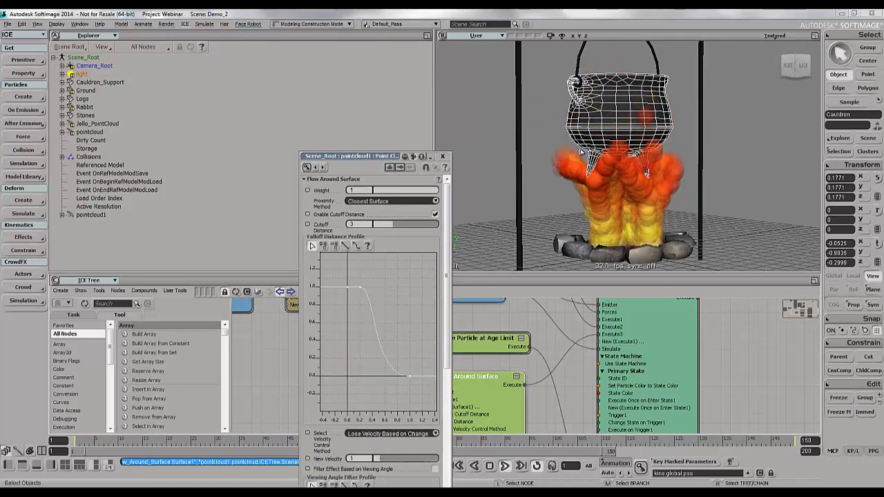
pyautogui.moveTo(388, 224); pyautogui.dragTo(392, 224)
pyautogui.moveTo(414, 191); pyautogui.dragTo(384, 195)
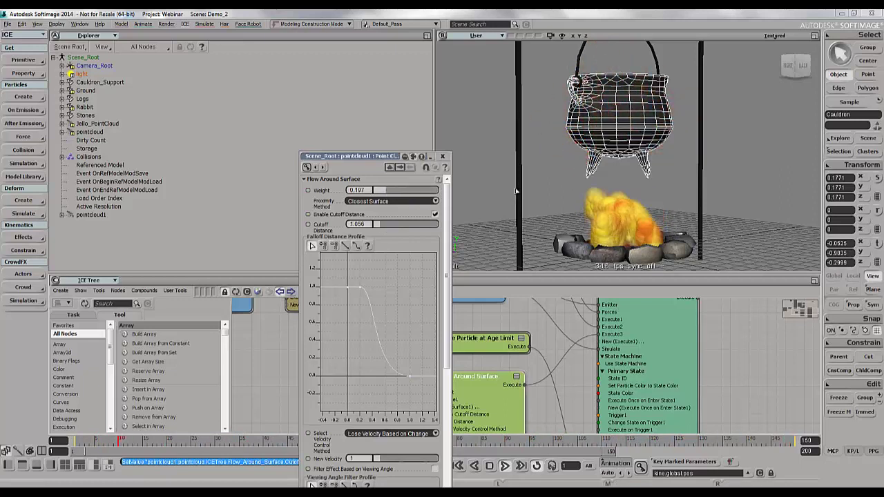
pyautogui.moveTo(652, 112); pyautogui.dragTo(600, 163)
pyautogui.moveTo(386, 225); pyautogui.dragTo(385, 226)
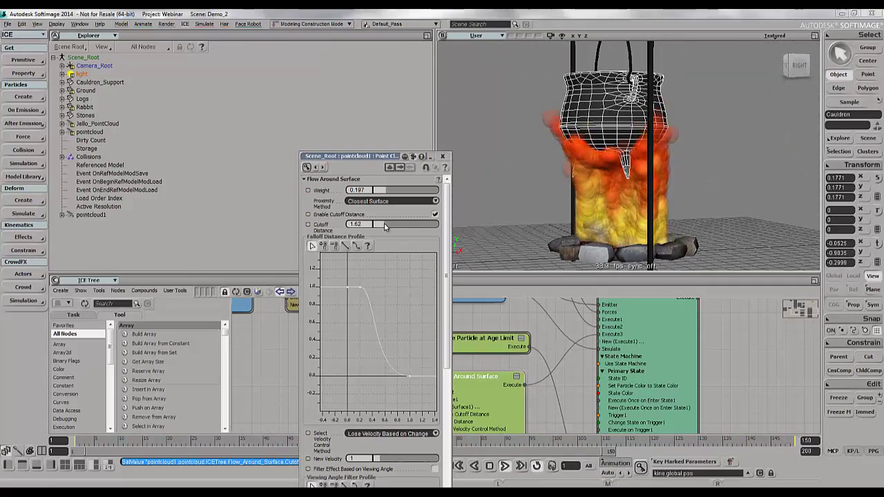
pyautogui.click(444, 157)
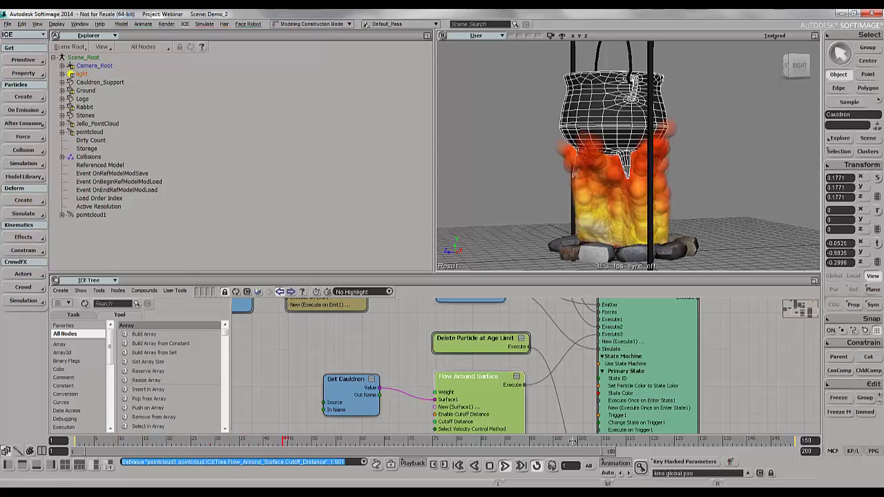
# - Examine the nodes inside the Flow Around Surface compound, including the distance weighting, angle filter and tangent velocity groups
pyautogui.moveTo(550, 404); pyautogui.dragTo(602, 343)
pyautogui.moveTo(494, 306); pyautogui.dragTo(488, 316)
pyautogui.press('e')
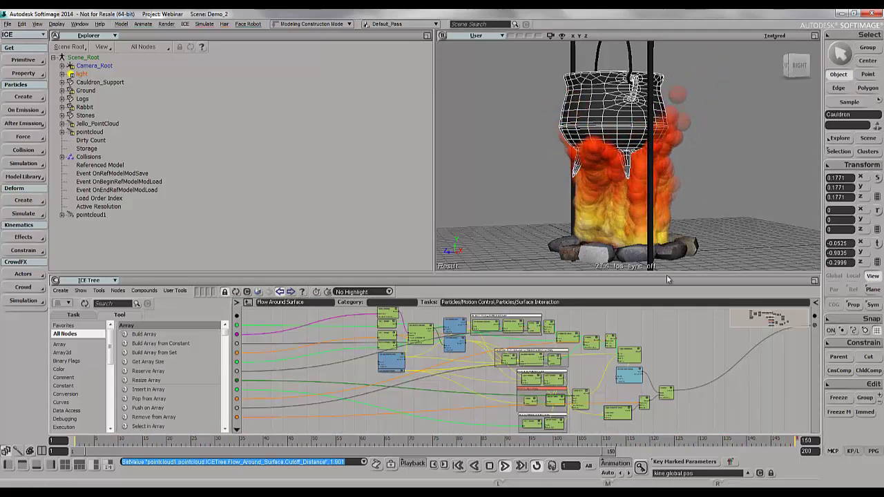
pyautogui.click(814, 280)
pyautogui.scroll(5, 475, 177)
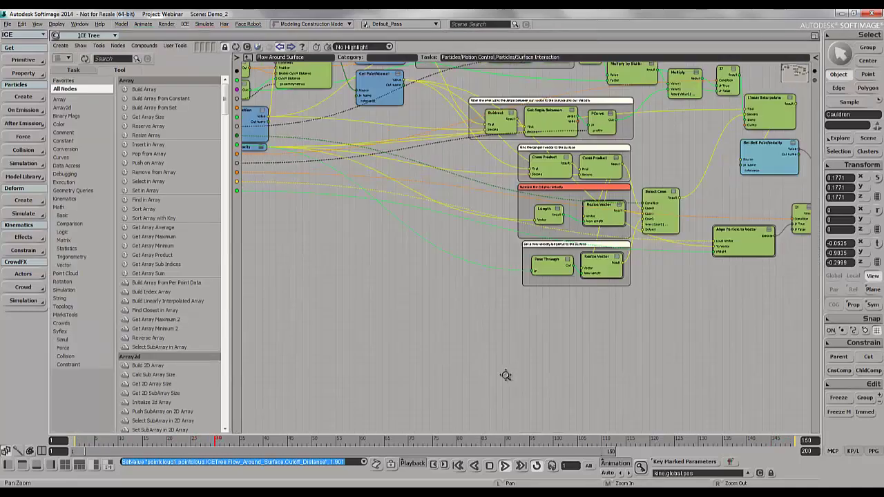
pyautogui.scroll(5, 523, 272)
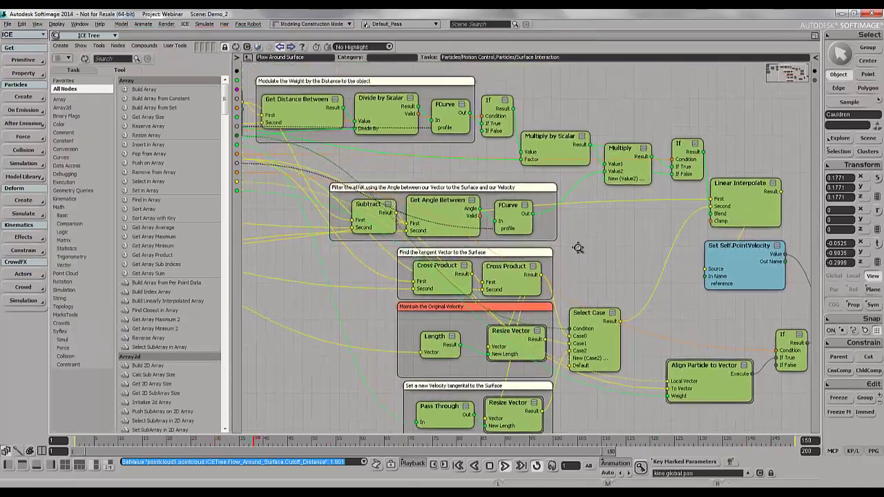
pyautogui.moveTo(561, 241); pyautogui.dragTo(408, 226, button='middle')
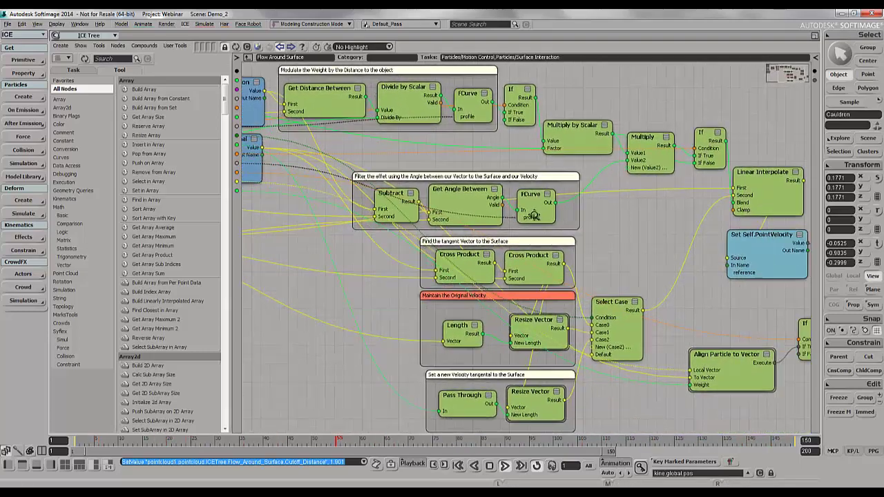
pyautogui.moveTo(590, 239); pyautogui.dragTo(532, 244, button='middle')
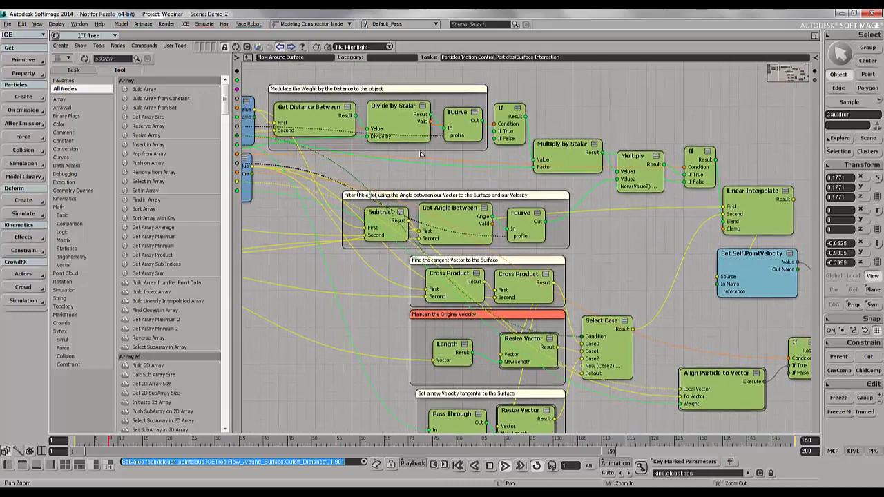
pyautogui.click(248, 58)
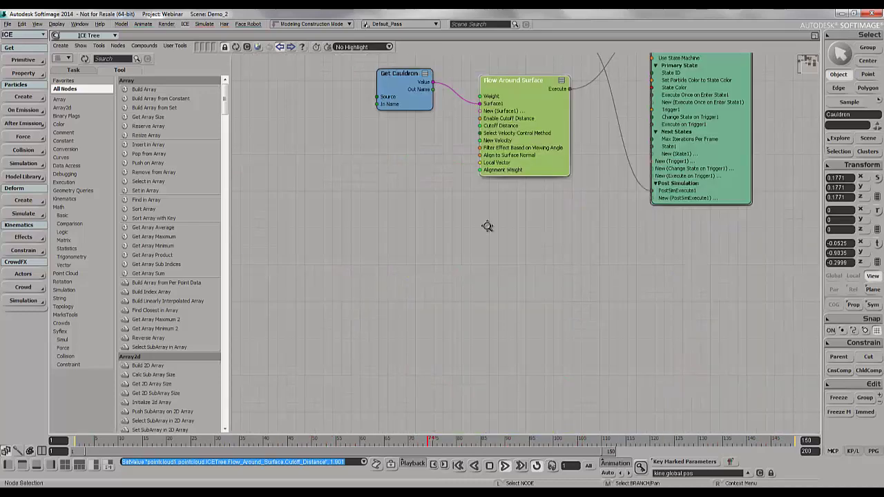
# - Find the If node with the search "if", add it beneath Flow Around Surface, and restore the multi-view layout
pyautogui.moveTo(487, 227); pyautogui.dragTo(499, 294, button='middle')
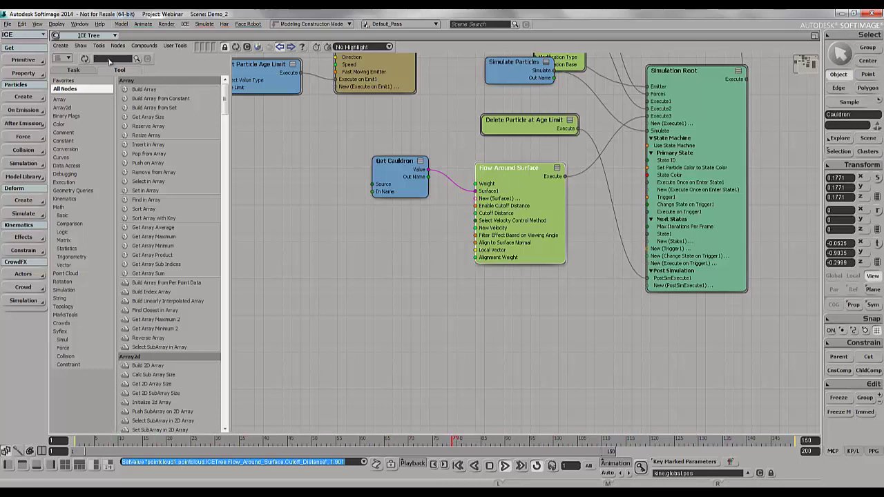
pyautogui.write('if')
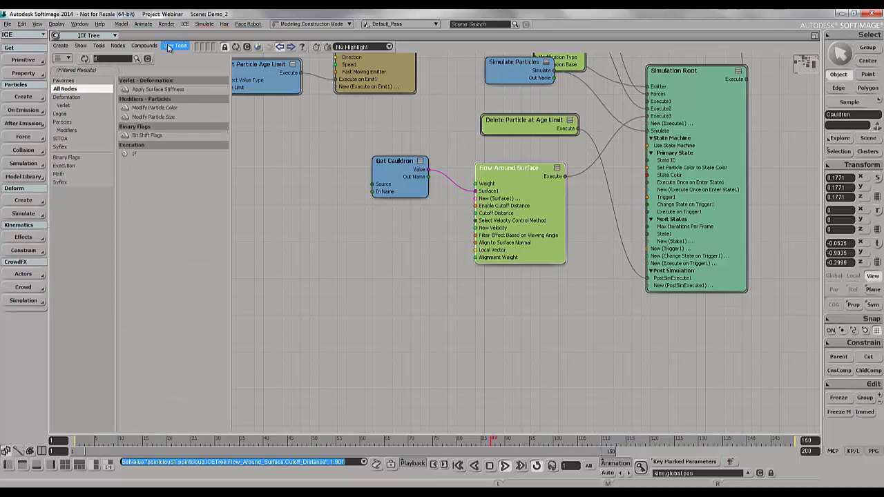
pyautogui.moveTo(414, 304); pyautogui.dragTo(486, 319)
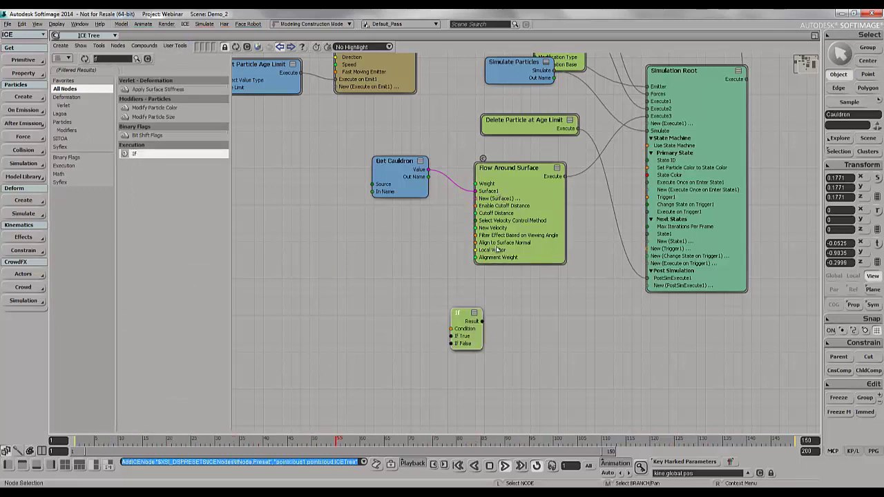
pyautogui.click(813, 34)
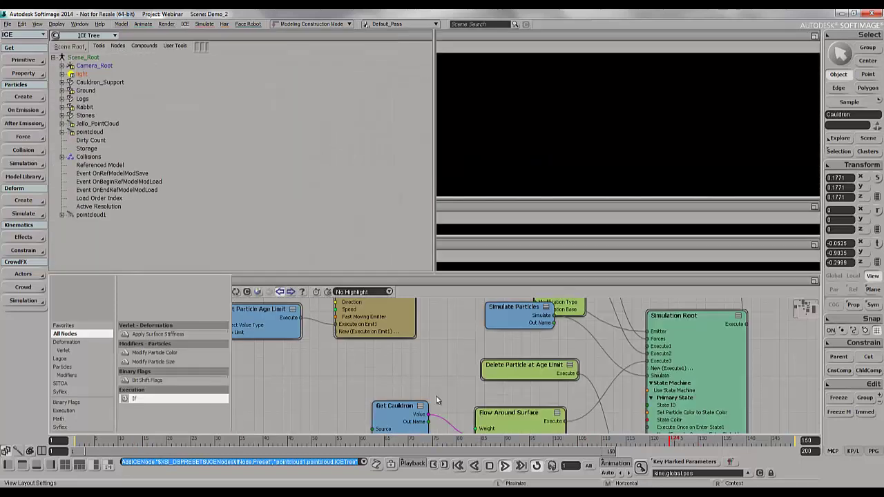
# - Find Test Collision With Surface with the search "test", place it beside the If node, and connect Hit to Condition
pyautogui.moveTo(495, 365); pyautogui.dragTo(529, 358, button='middle')
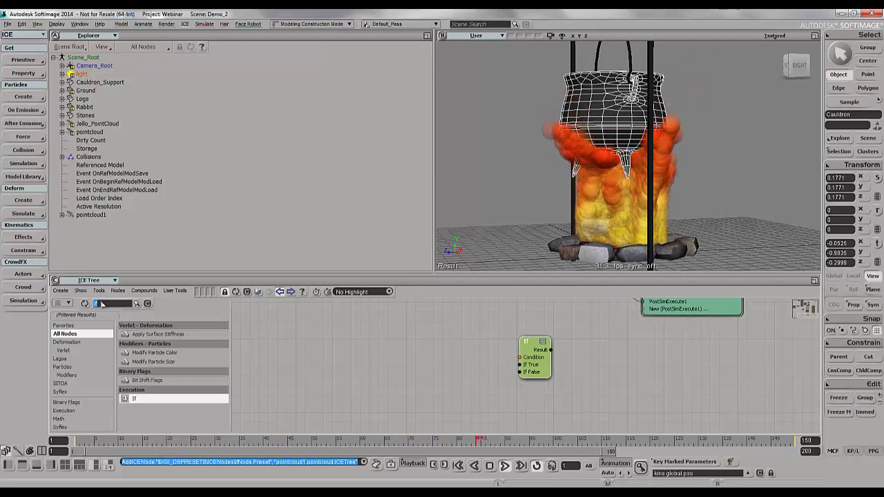
pyautogui.write('test')
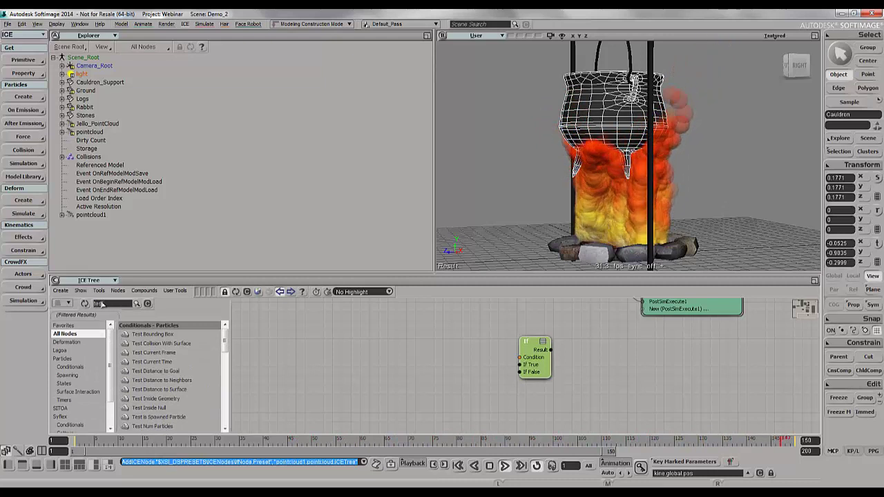
pyautogui.moveTo(224, 336); pyautogui.dragTo(181, 355)
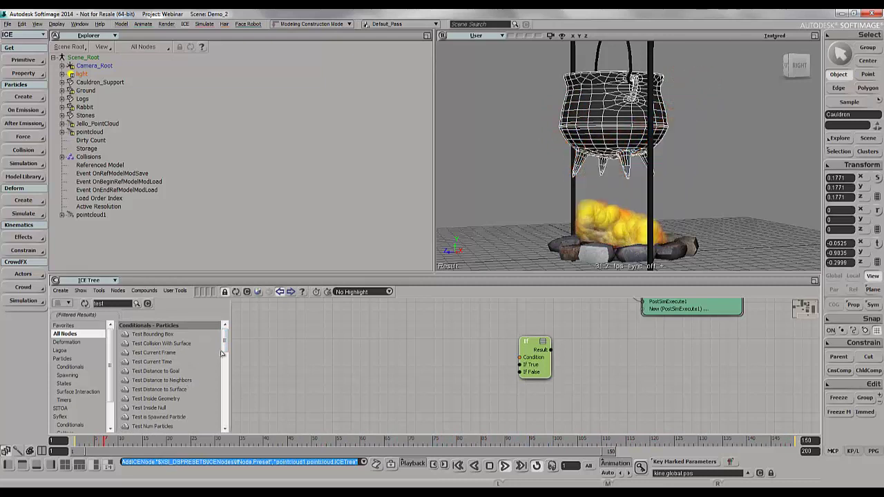
pyautogui.moveTo(224, 344)
pyautogui.mouseDown()
pyautogui.moveTo(226, 361)
pyautogui.moveTo(232, 340)
pyautogui.mouseUp()
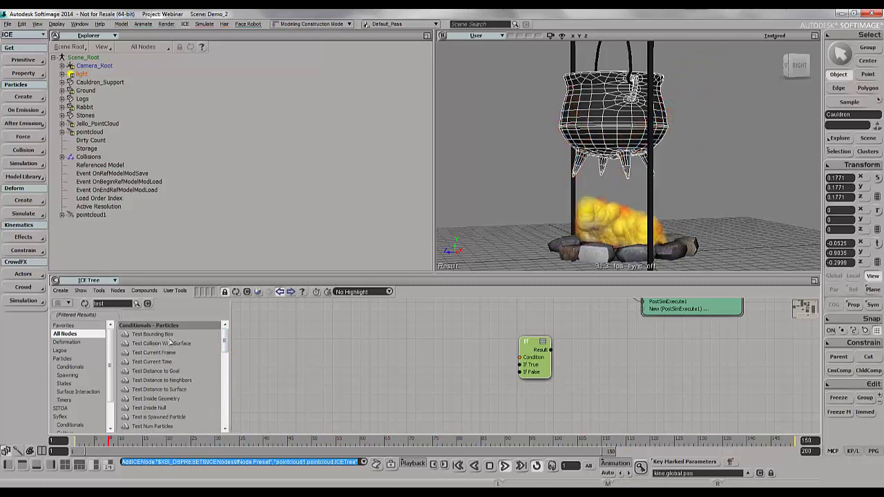
pyautogui.moveTo(167, 344); pyautogui.dragTo(438, 363)
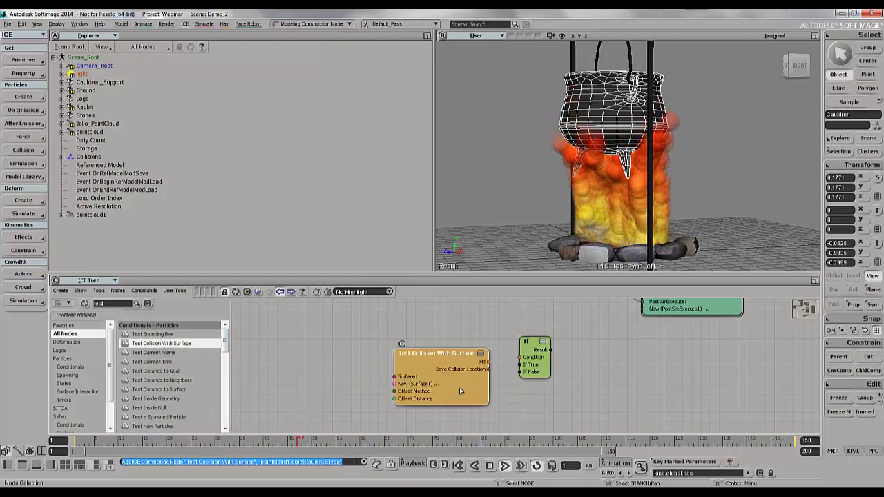
pyautogui.moveTo(461, 392); pyautogui.dragTo(435, 381)
pyautogui.moveTo(463, 352); pyautogui.dragTo(494, 357)
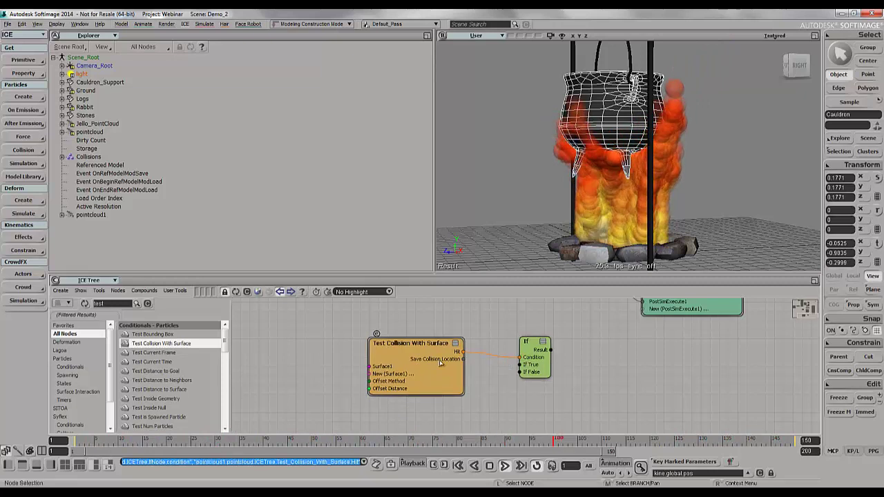
pyautogui.moveTo(440, 362); pyautogui.dragTo(457, 358)
# - Bring the Cauldron in as a second Get Cauldron node and connect its Value to Surface1 of Test Collision With Surface
pyautogui.press('z')
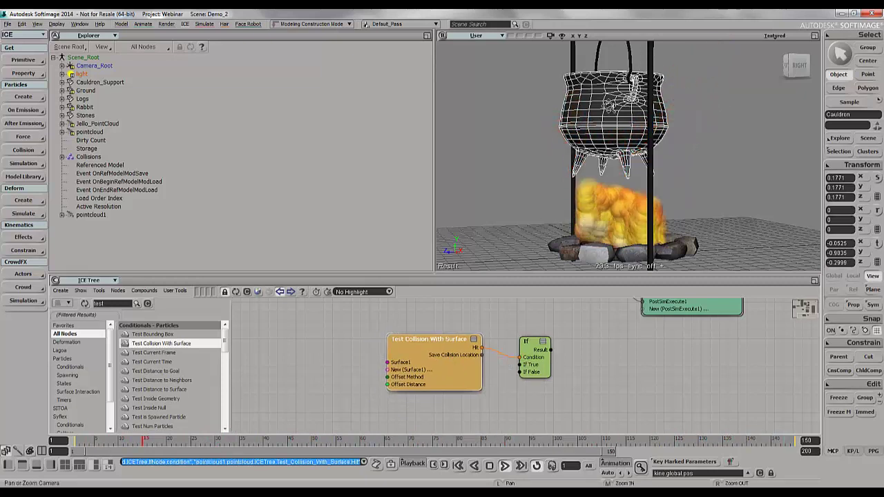
pyautogui.press('Return')
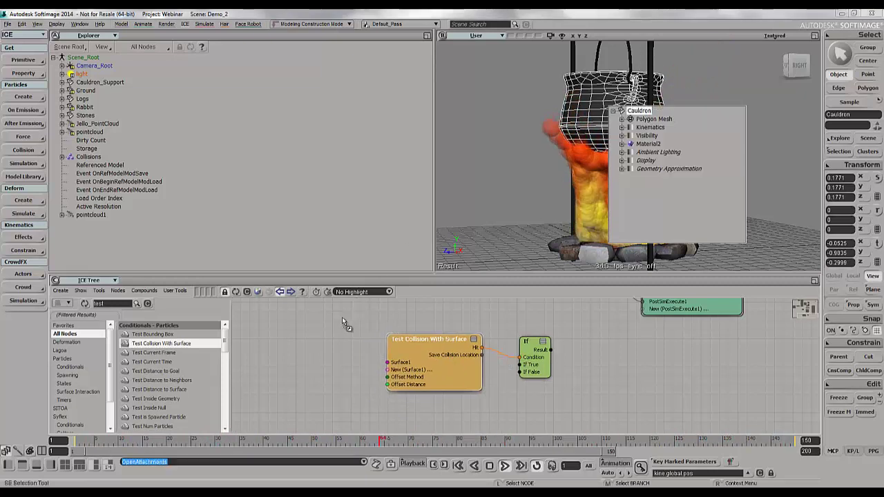
pyautogui.moveTo(343, 323); pyautogui.dragTo(383, 364)
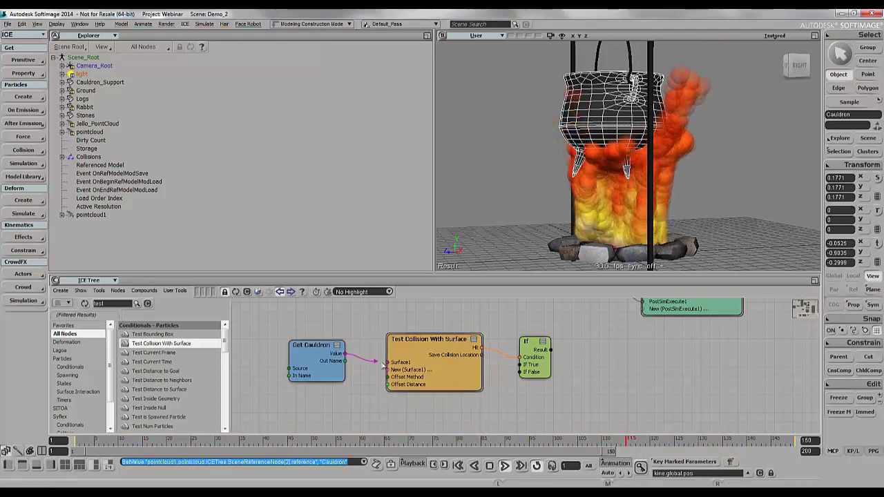
pyautogui.moveTo(326, 360); pyautogui.dragTo(333, 363)
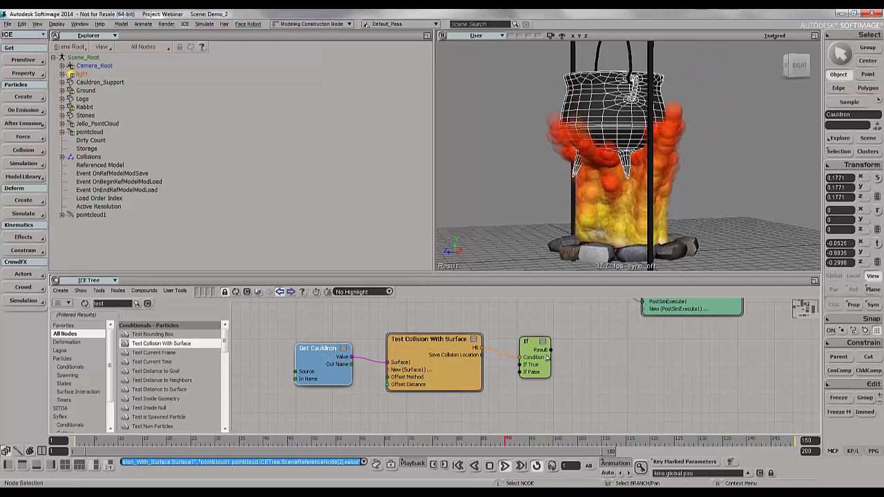
# - Lower the If node, add Delete Particle with the search "delete", and connect its Execute output to If True
pyautogui.moveTo(530, 338); pyautogui.dragTo(539, 364)
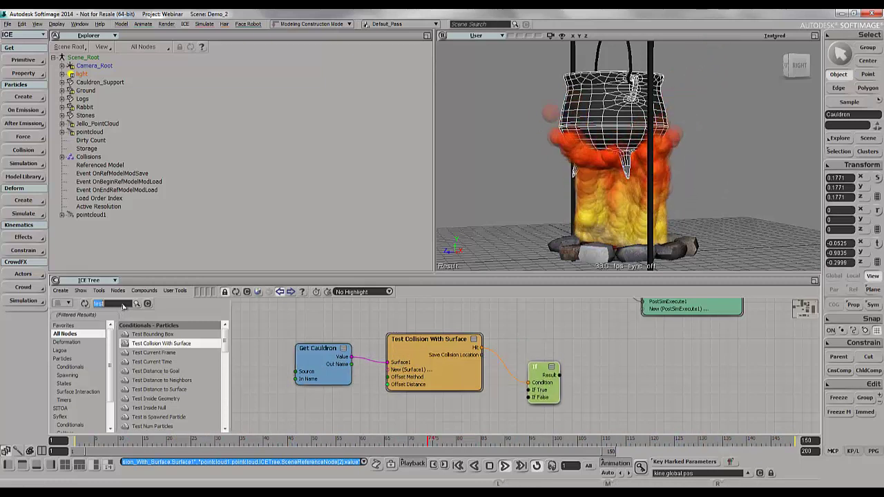
pyautogui.write('delete')
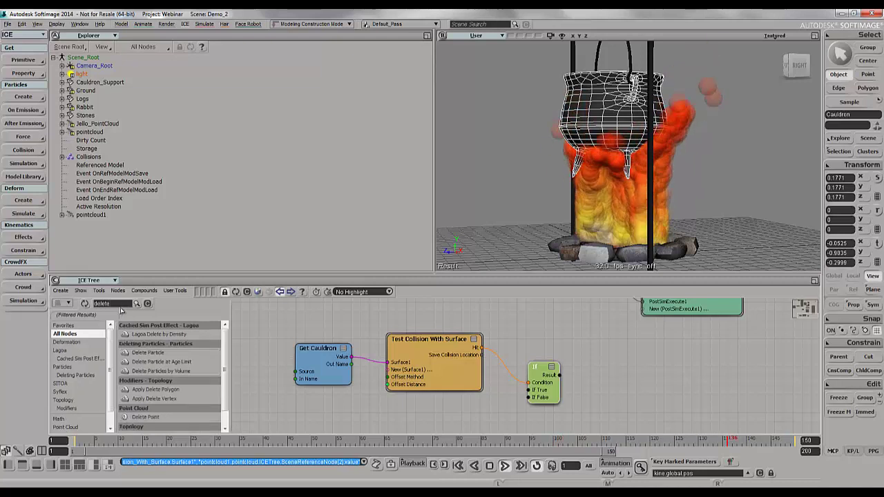
pyautogui.moveTo(151, 354); pyautogui.dragTo(469, 407)
pyautogui.moveTo(532, 390); pyautogui.dragTo(533, 390)
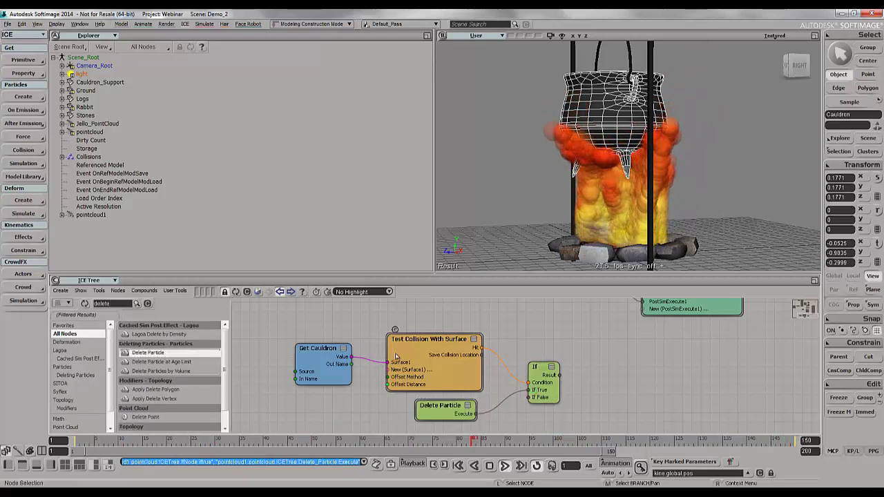
# - Move the second Get Cauldron closer to Test Collision With Surface and shift the collision node group beneath Simulation Root
pyautogui.moveTo(323, 348); pyautogui.dragTo(342, 345)
pyautogui.press('z')
pyautogui.moveTo(544, 416); pyautogui.dragTo(693, 396)
pyautogui.moveTo(737, 349); pyautogui.dragTo(475, 392)
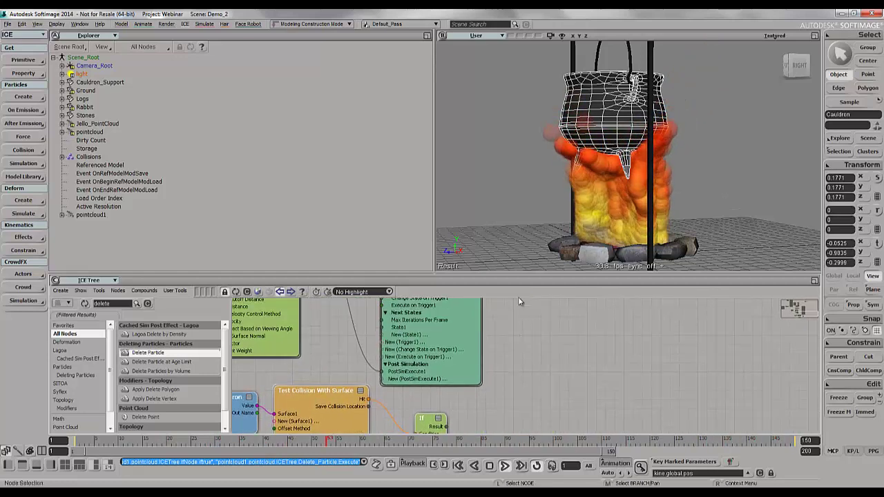
# - Spread out Flow Around Surface and Simulation Root in an enlarged ICE Tree view, and disconnect Flow Around Surface from Execute3
pyautogui.moveTo(519, 277); pyautogui.dragTo(520, 165)
pyautogui.press('z')
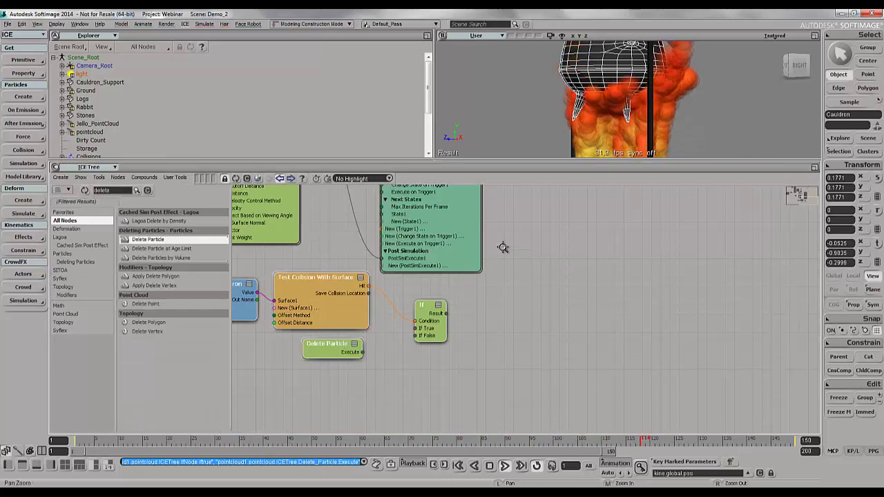
pyautogui.moveTo(502, 246); pyautogui.dragTo(518, 304)
pyautogui.moveTo(343, 269); pyautogui.dragTo(468, 311, button='middle')
pyautogui.moveTo(379, 304); pyautogui.dragTo(412, 314)
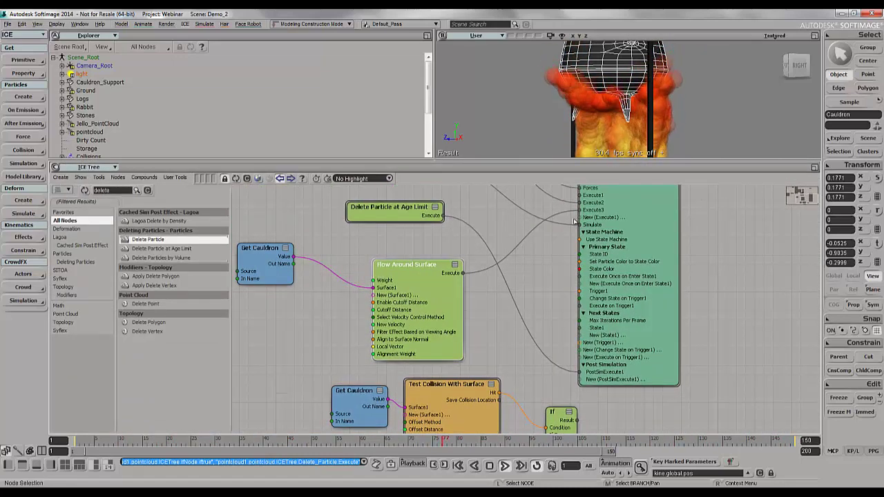
pyautogui.moveTo(564, 214); pyautogui.dragTo(549, 328)
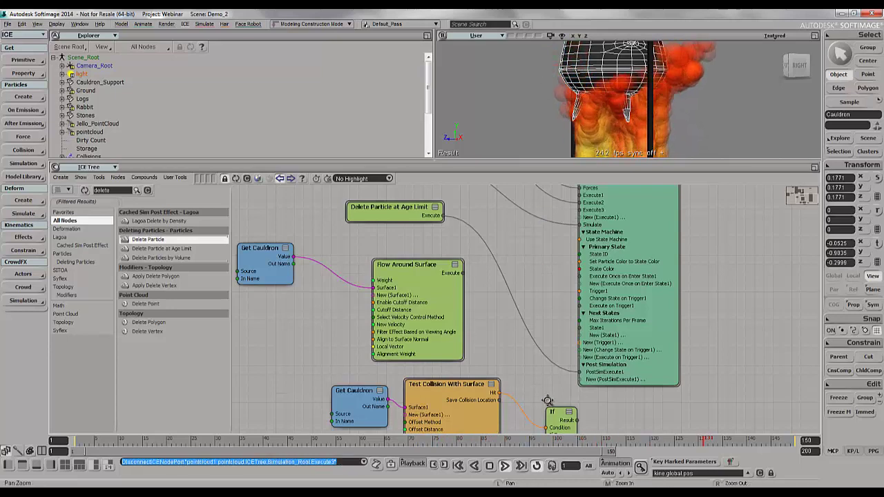
# - Connect the If node's Result to Execute3 of Simulation Root, and delete Flow Around Surface together with its Get Cauldron node
pyautogui.moveTo(547, 401); pyautogui.dragTo(508, 390)
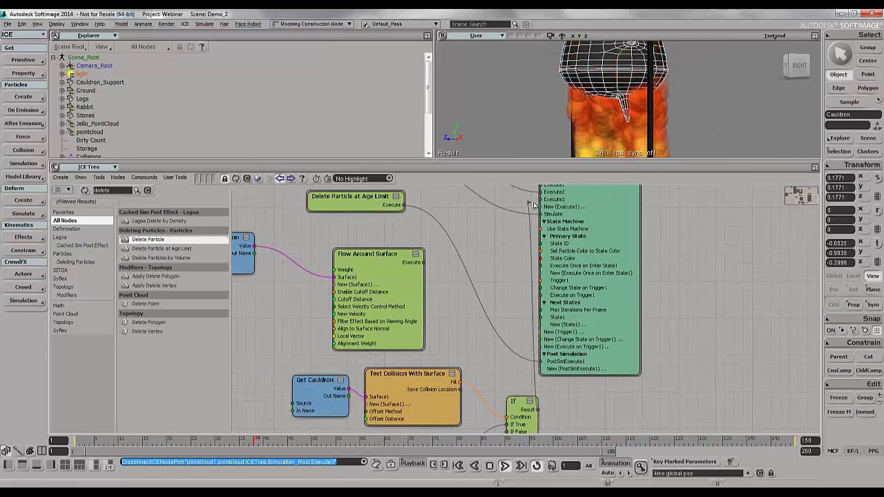
pyautogui.click(371, 314)
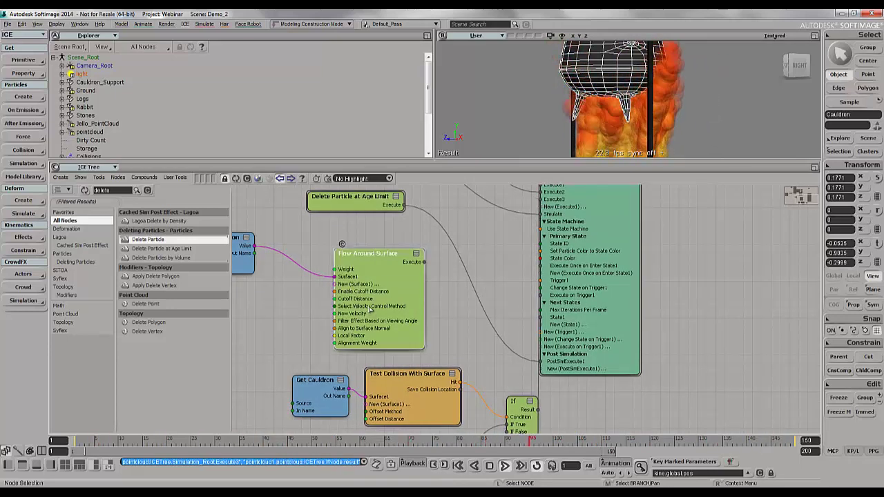
pyautogui.press('Delete')
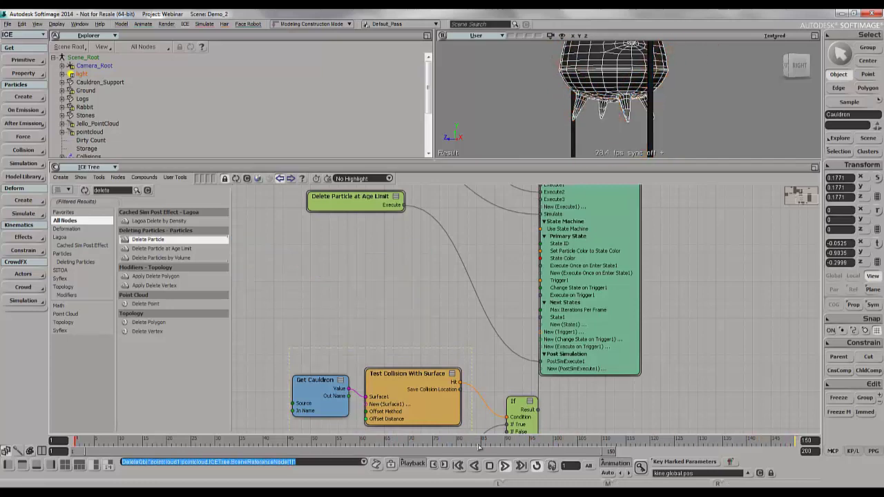
# - Move the Get Cauldron, Test Collision With Surface and If nodes up, and place Delete Particle directly beneath Test Collision With Surface
pyautogui.moveTo(505, 452); pyautogui.dragTo(507, 448)
pyautogui.moveTo(514, 418); pyautogui.dragTo(435, 338)
pyautogui.click(482, 370)
pyautogui.press('super')
pyautogui.click(480, 379)
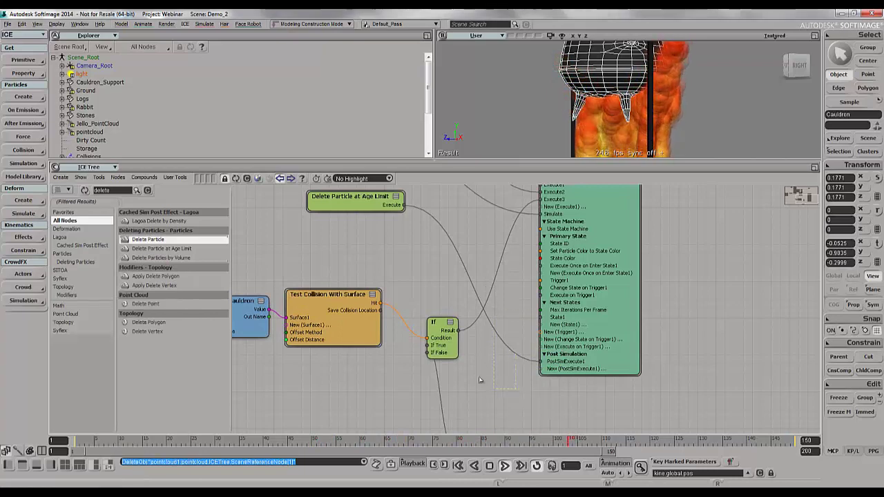
pyautogui.moveTo(478, 403); pyautogui.dragTo(459, 379)
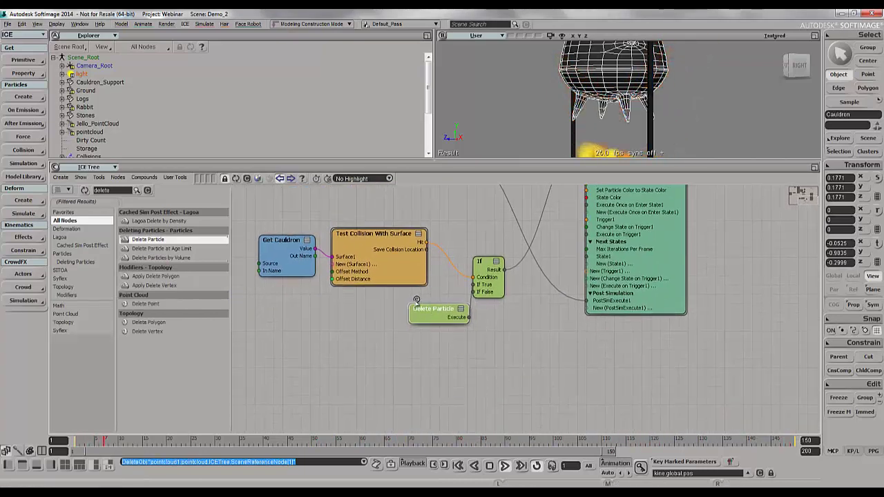
pyautogui.moveTo(409, 308); pyautogui.dragTo(573, 423, button='middle')
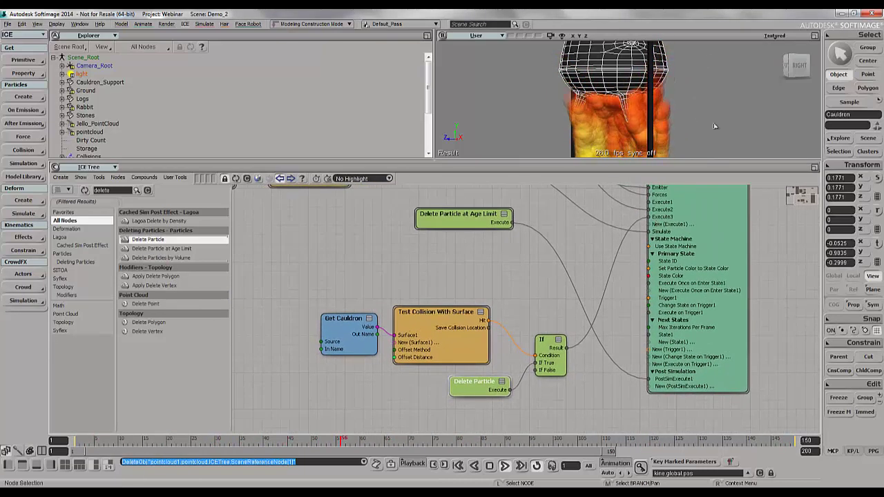
# - Lower and shift the cauldron into the flames in an enlarged viewport, check the collision from several angles, and restore the layout
pyautogui.click(813, 36)
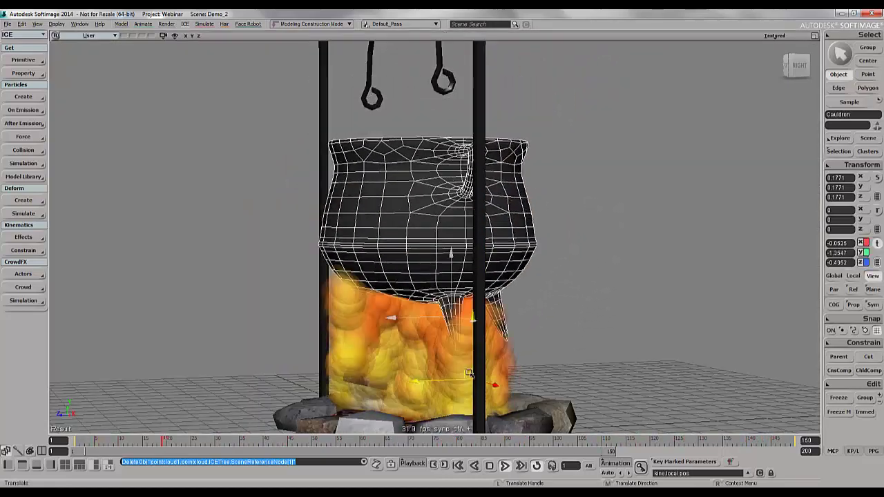
pyautogui.moveTo(594, 190)
pyautogui.mouseDown()
pyautogui.moveTo(567, 296)
pyautogui.moveTo(573, 242)
pyautogui.moveTo(612, 210)
pyautogui.moveTo(618, 263)
pyautogui.moveTo(606, 178)
pyautogui.mouseUp()
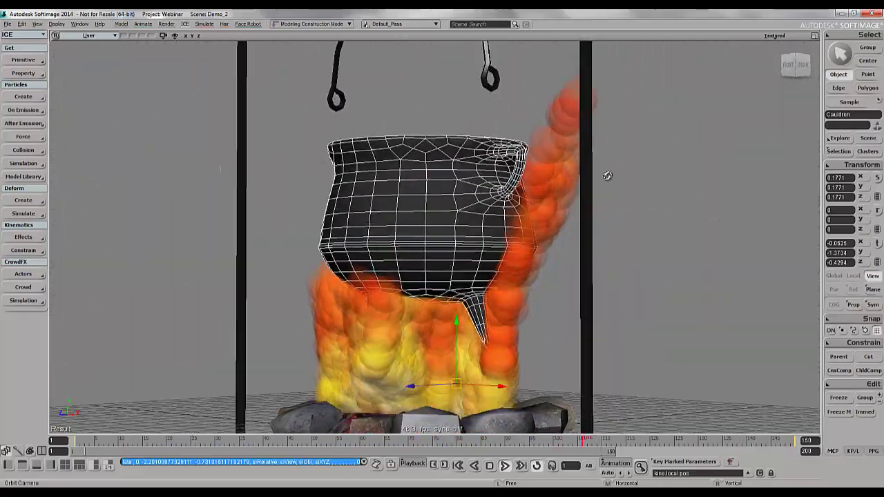
pyautogui.press('v')
pyautogui.moveTo(455, 392)
pyautogui.mouseDown()
pyautogui.moveTo(255, 384)
pyautogui.moveTo(447, 385)
pyautogui.mouseUp()
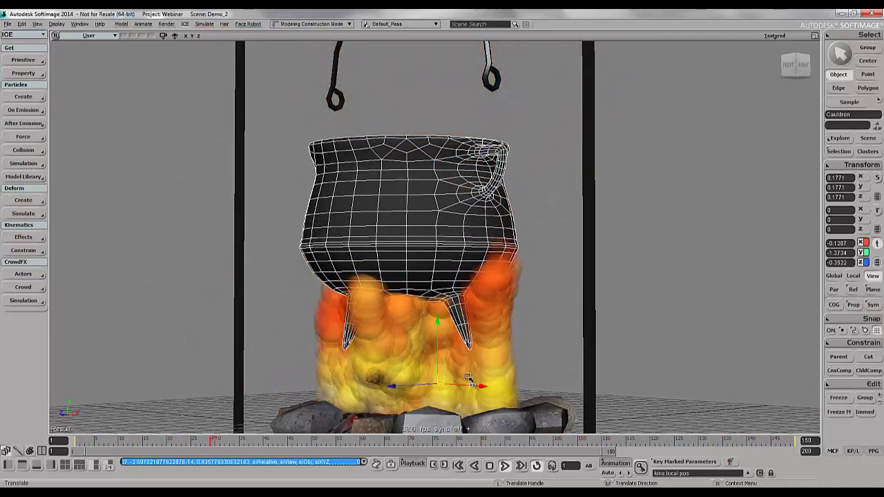
pyautogui.moveTo(504, 335); pyautogui.dragTo(522, 250, button='middle')
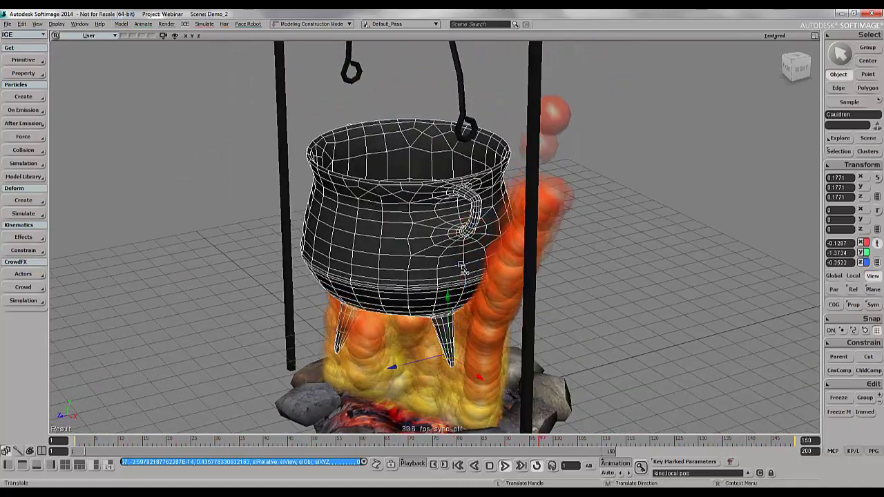
pyautogui.click(817, 36)
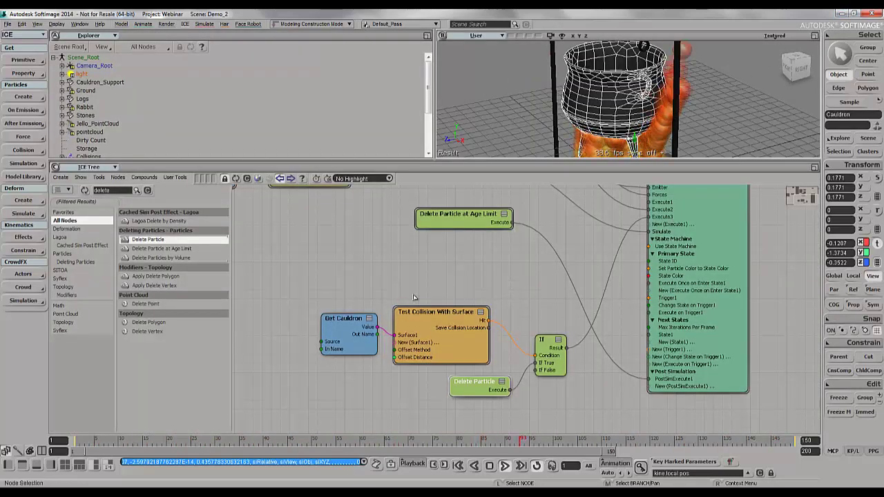
# - Group the Get Cauldron, Test Collision With Surface, Delete Particle and If nodes into a compound and look inside it
pyautogui.moveTo(308, 283); pyautogui.dragTo(551, 405)
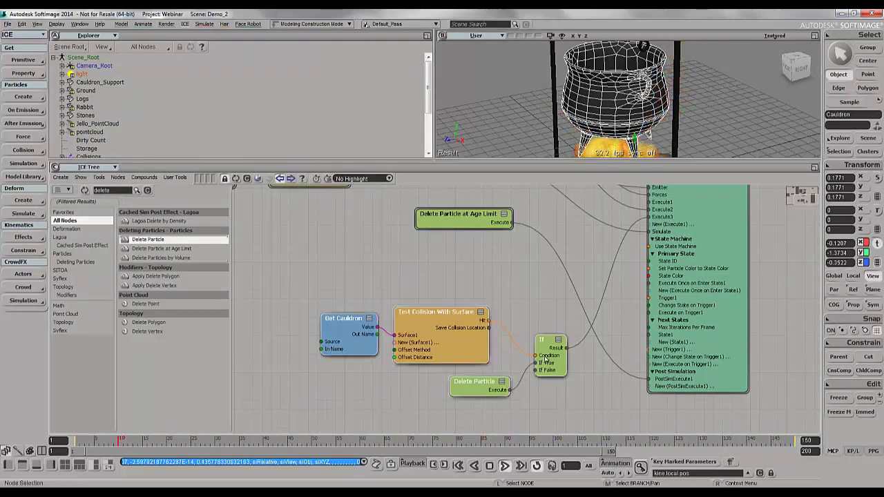
pyautogui.rightClick(542, 347)
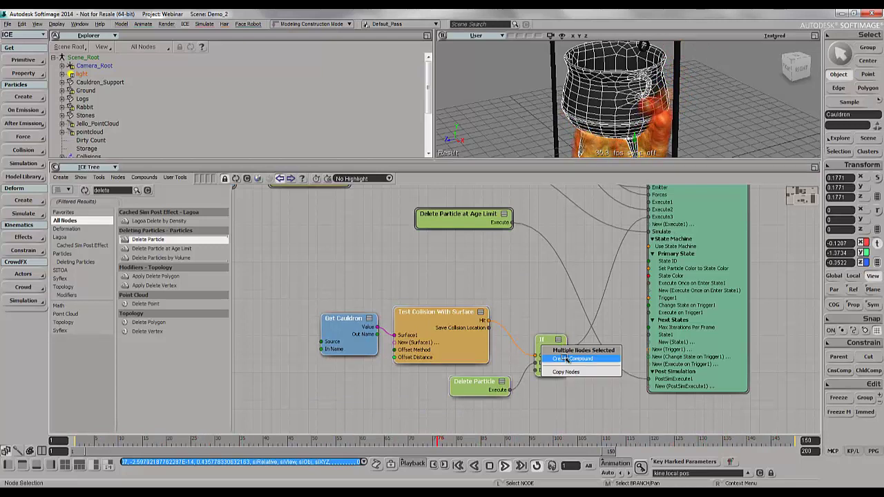
pyautogui.click(568, 359)
pyautogui.doubleClick(435, 340)
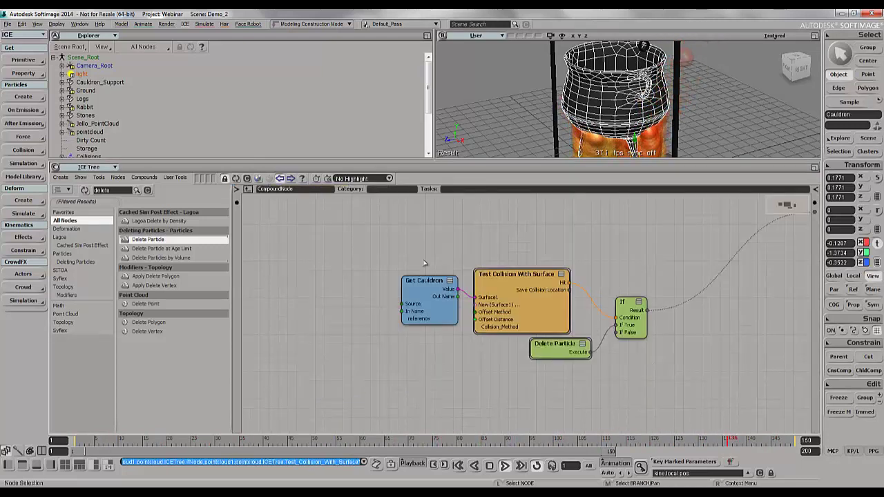
pyautogui.click(248, 192)
pyautogui.doubleClick(435, 340)
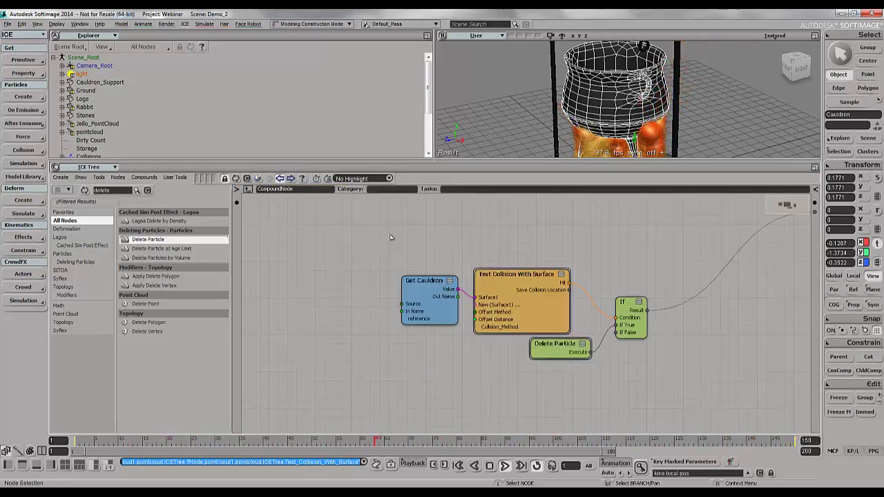
pyautogui.click(248, 191)
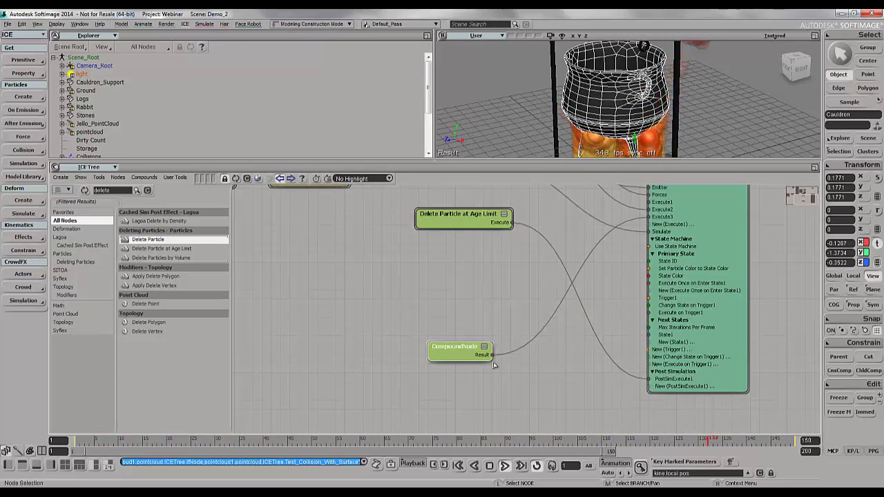
# - Rename the compound to Delete Particle on Collision, and place it and Delete Particle at Age Limit beside Simulation Root
pyautogui.moveTo(457, 354); pyautogui.dragTo(474, 343)
pyautogui.click(446, 226)
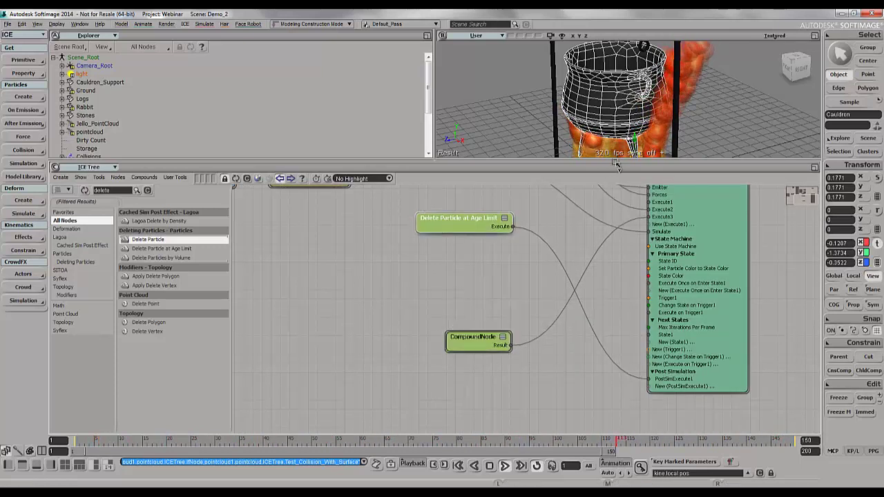
pyautogui.click(454, 329)
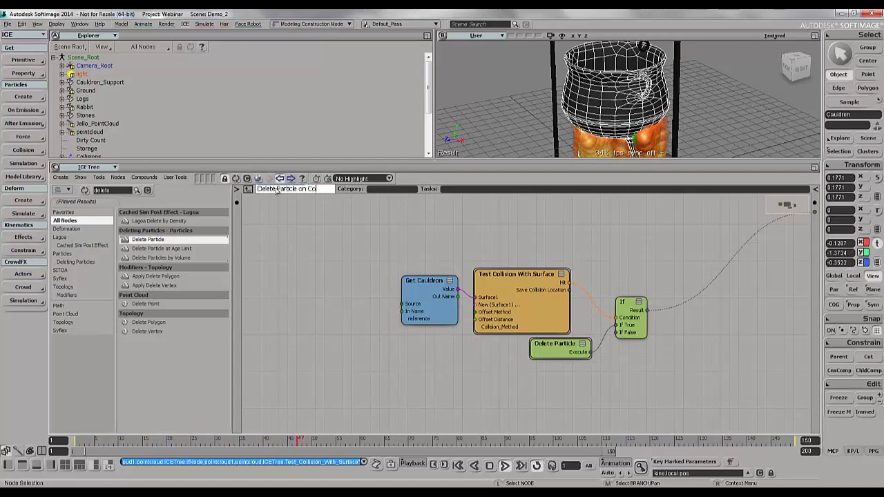
pyautogui.click(276, 189)
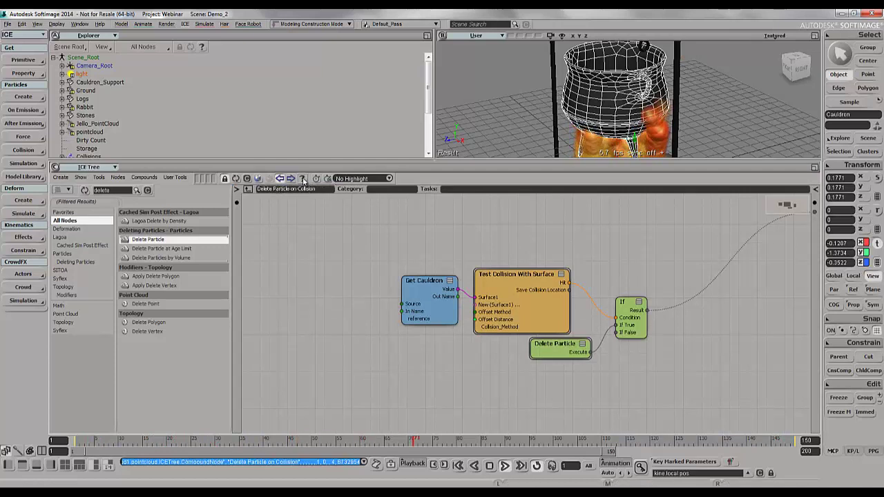
pyautogui.moveTo(484, 345); pyautogui.dragTo(539, 207)
pyautogui.moveTo(463, 222); pyautogui.dragTo(579, 356)
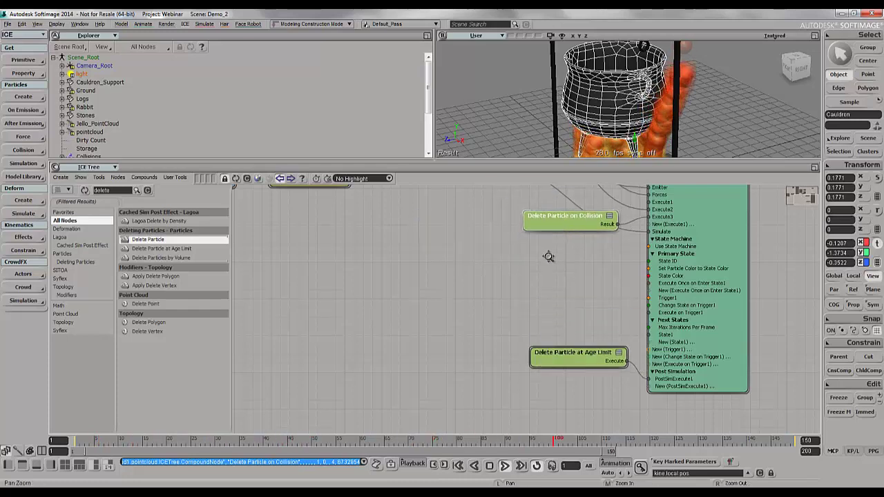
# - Move Get Logs away from the network and group all remaining nodes except ICETree into one compound
pyautogui.press('z')
pyautogui.moveTo(548, 256); pyautogui.dragTo(457, 296, button='right')
pyautogui.moveTo(456, 296); pyautogui.dragTo(461, 332)
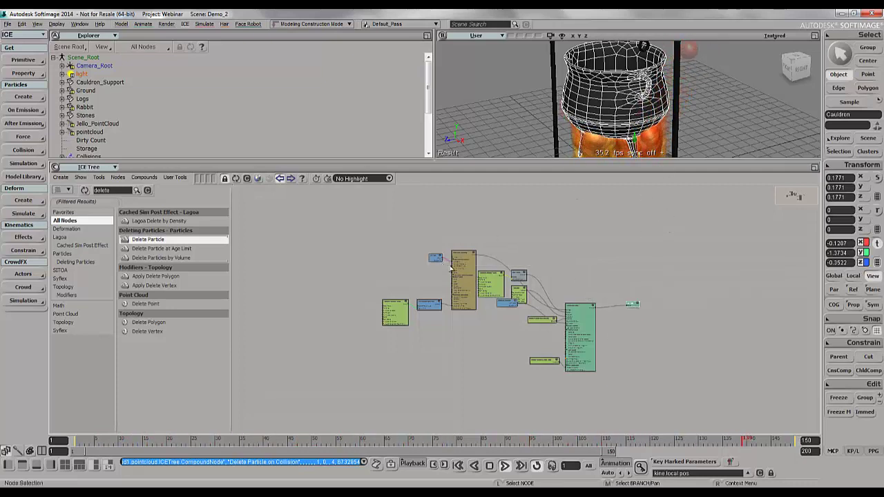
pyautogui.moveTo(440, 260); pyautogui.dragTo(343, 256)
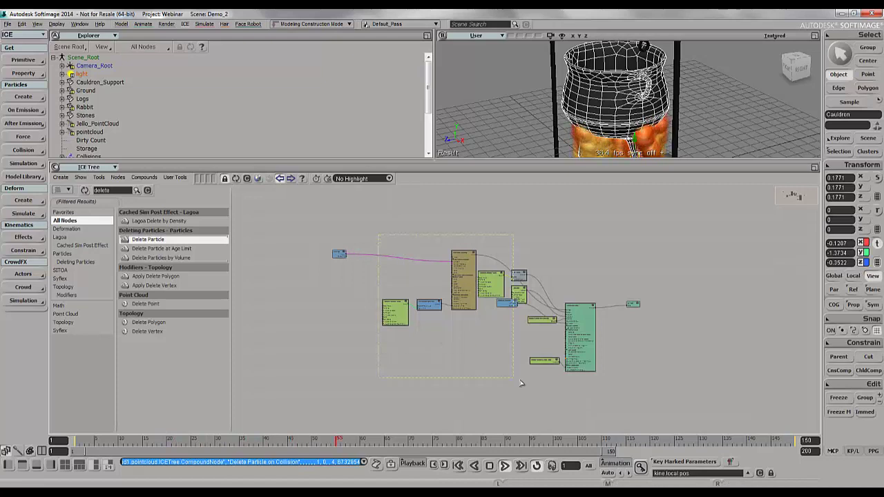
pyautogui.rightClick(588, 320)
pyautogui.click(614, 331)
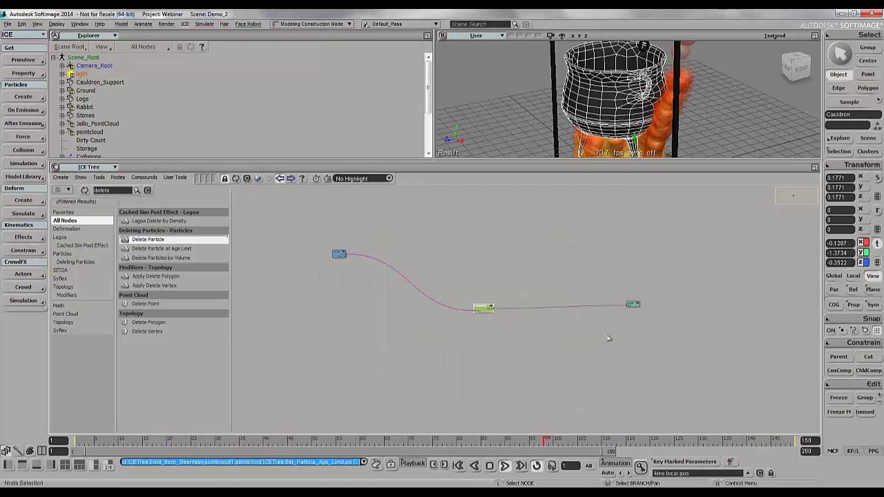
pyautogui.press('a')
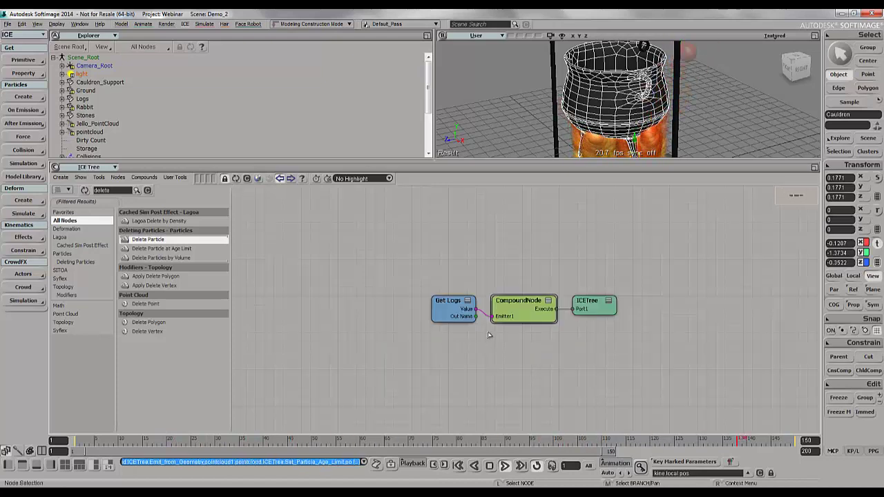
# - Open the new compound for editing and rename it Super Fire
pyautogui.doubleClick(499, 297)
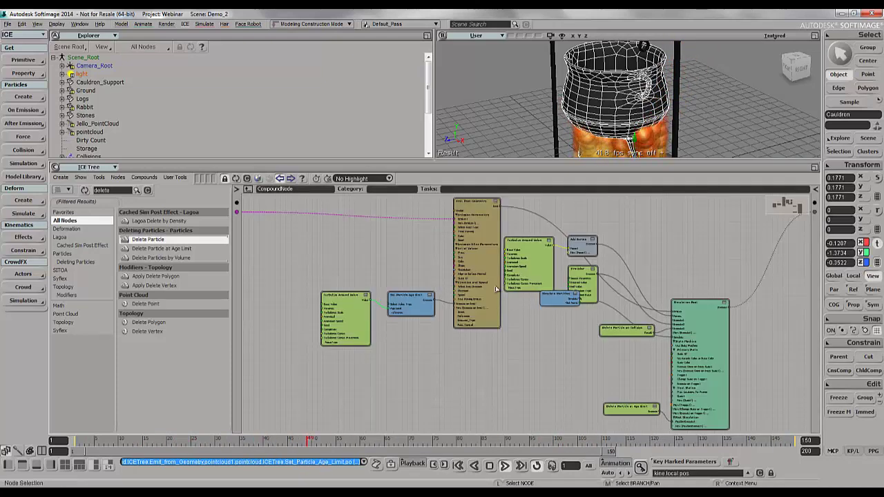
pyautogui.doubleClick(297, 191)
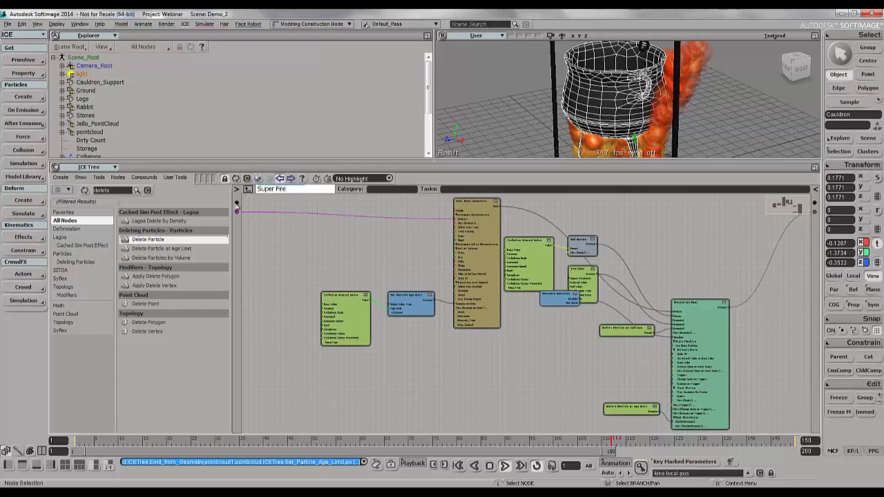
pyautogui.press('Return')
# - Expose Emit from Geometry's Rate and the age limit Turbulize Around Value's Base Value and Variance as Super Fire inputs
pyautogui.scroll(3, 439, 261)
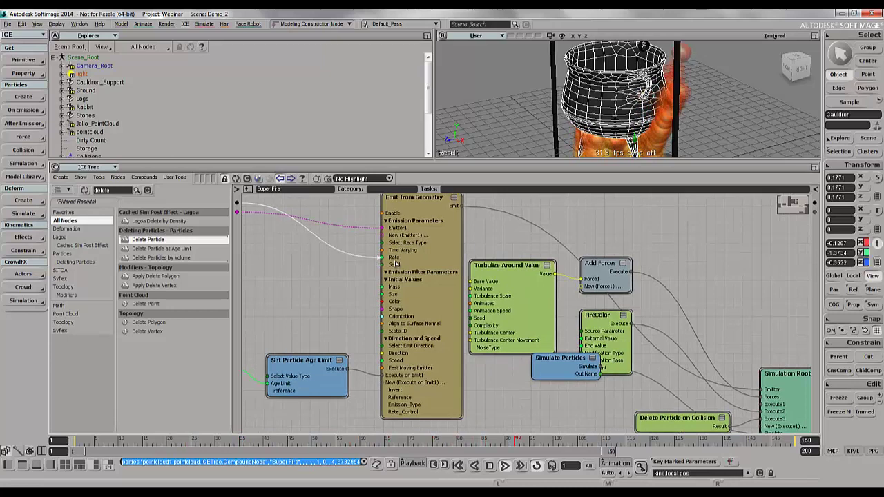
pyautogui.moveTo(395, 264); pyautogui.dragTo(391, 259)
pyautogui.moveTo(315, 312); pyautogui.dragTo(548, 272, button='middle')
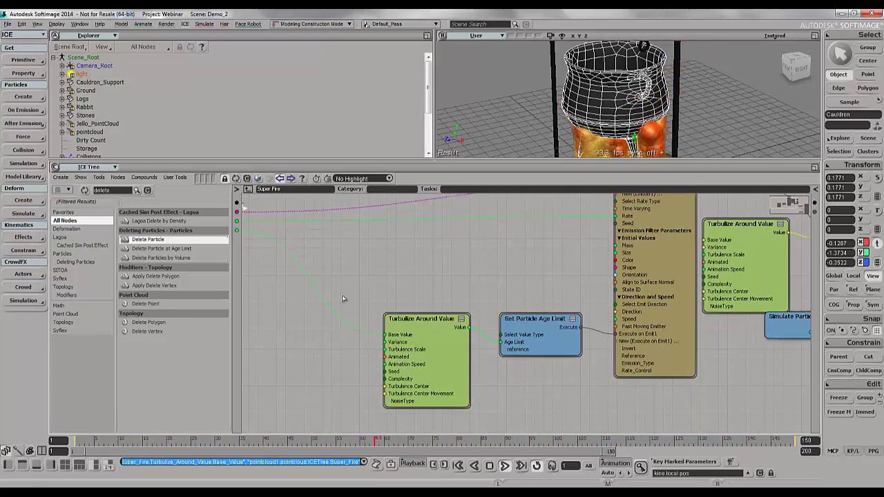
pyautogui.moveTo(389, 344); pyautogui.dragTo(387, 342)
pyautogui.click(248, 190)
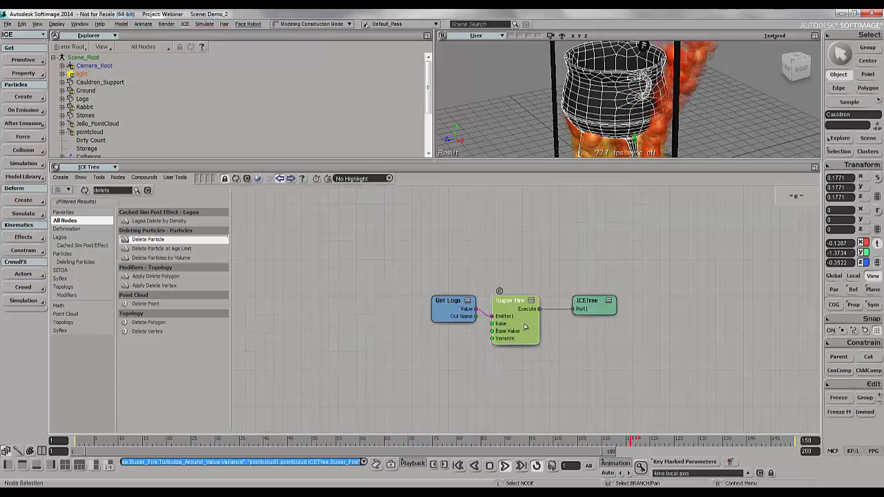
# - Open Super Fire's properties and expose Emit from Geometry's Color, Shape, Orientation and Align to Surface Normal inside the compound
pyautogui.doubleClick(505, 312)
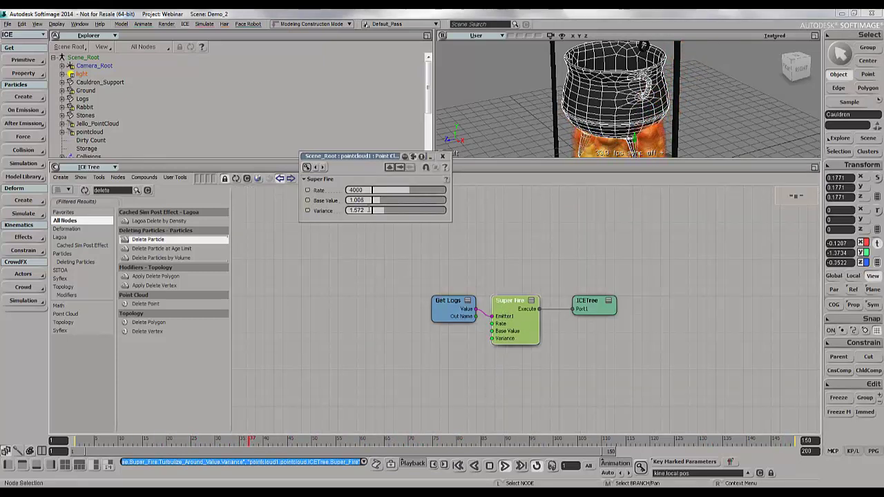
pyautogui.moveTo(375, 157); pyautogui.dragTo(333, 66)
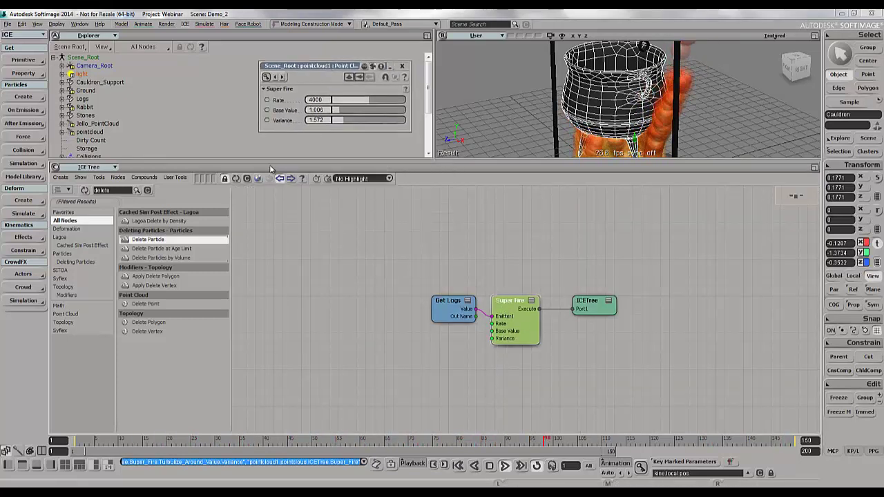
pyautogui.click(500, 296)
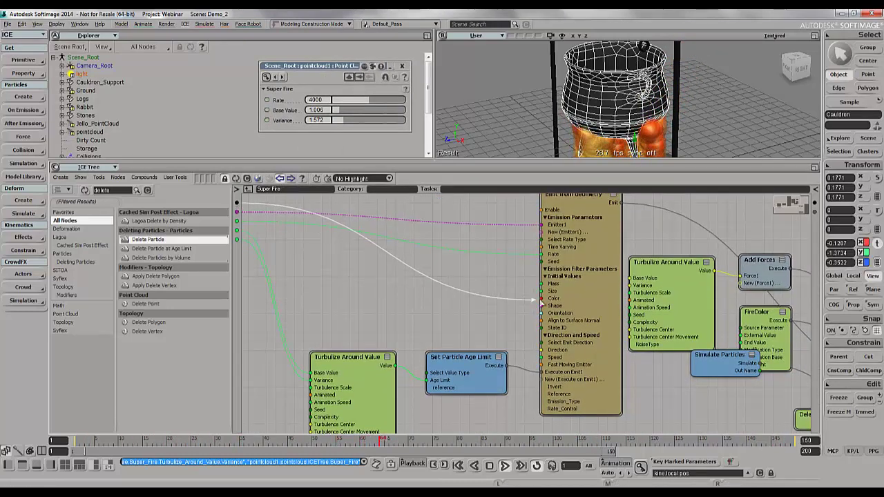
pyautogui.moveTo(537, 300); pyautogui.dragTo(543, 305)
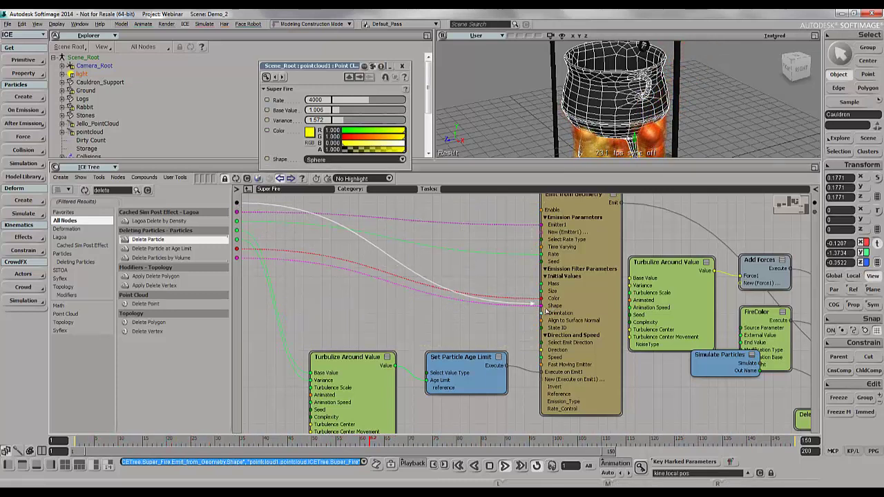
pyautogui.moveTo(545, 310); pyautogui.dragTo(542, 313)
pyautogui.moveTo(251, 214); pyautogui.dragTo(563, 325)
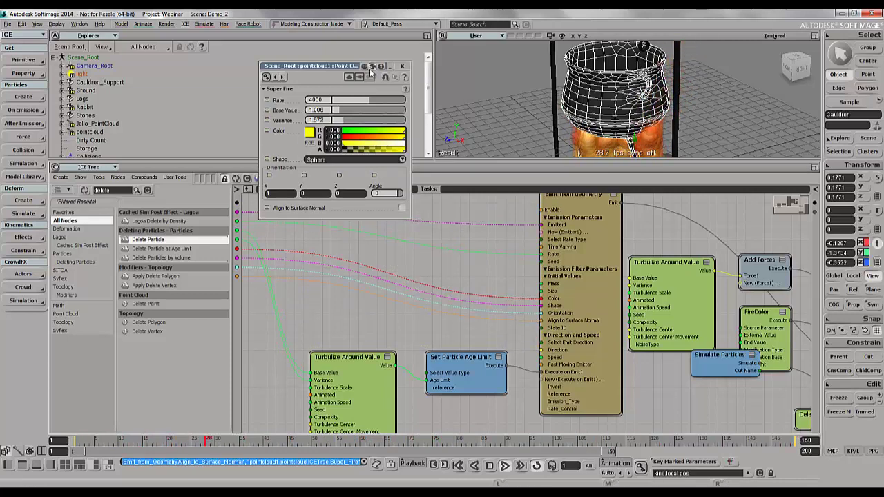
pyautogui.moveTo(370, 73); pyautogui.dragTo(423, 180)
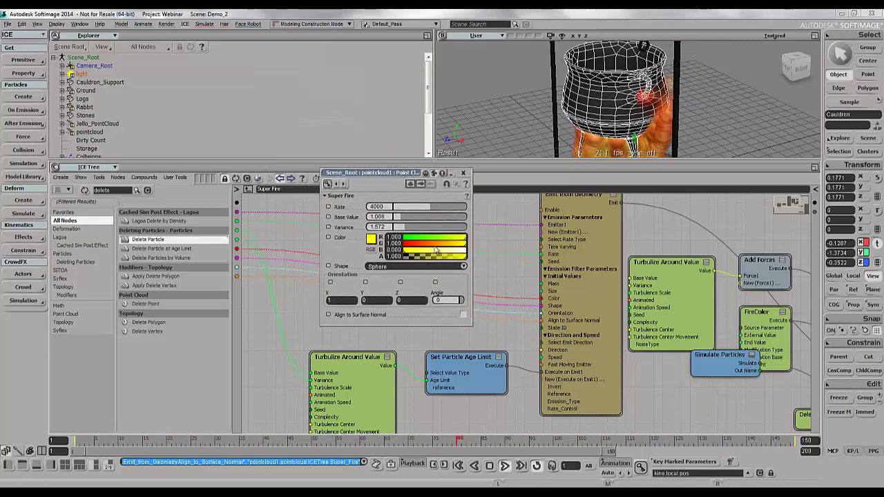
# - Return to the top level of the ICE tree and review the exposed parameters in Super Fire's properties
pyautogui.click(463, 172)
pyautogui.click(247, 188)
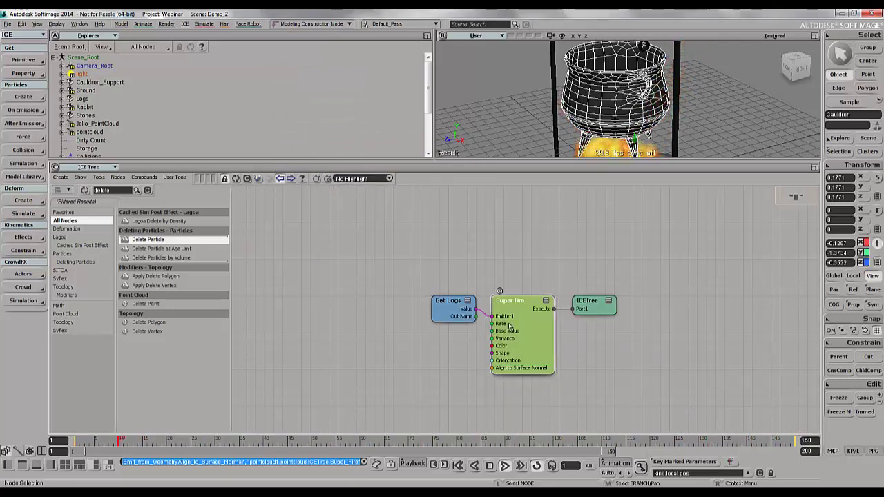
pyautogui.doubleClick(516, 322)
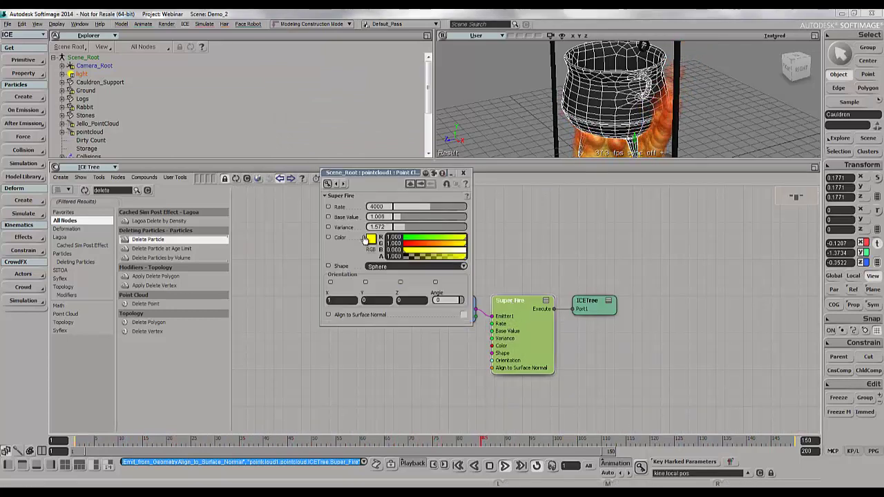
pyautogui.click(464, 172)
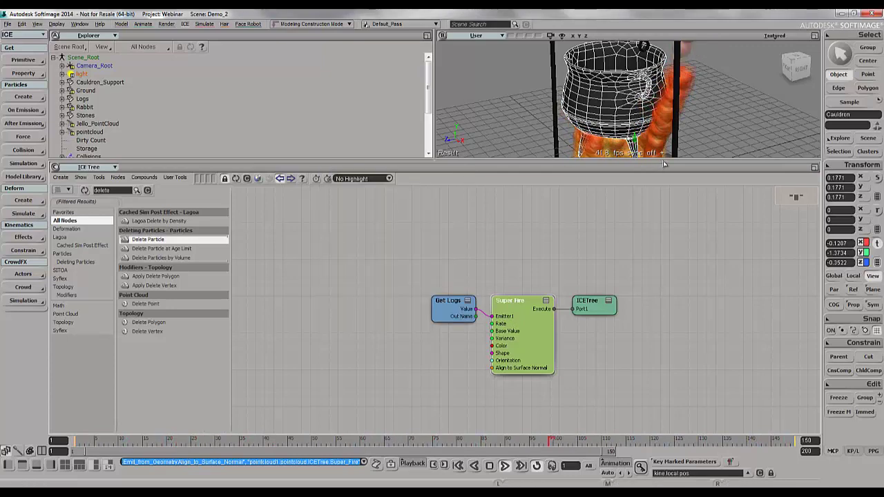
# - Enlarge the viewport and move the cauldron up to about Y -1.13 above the fire during playback
pyautogui.moveTo(663, 164); pyautogui.dragTo(663, 286)
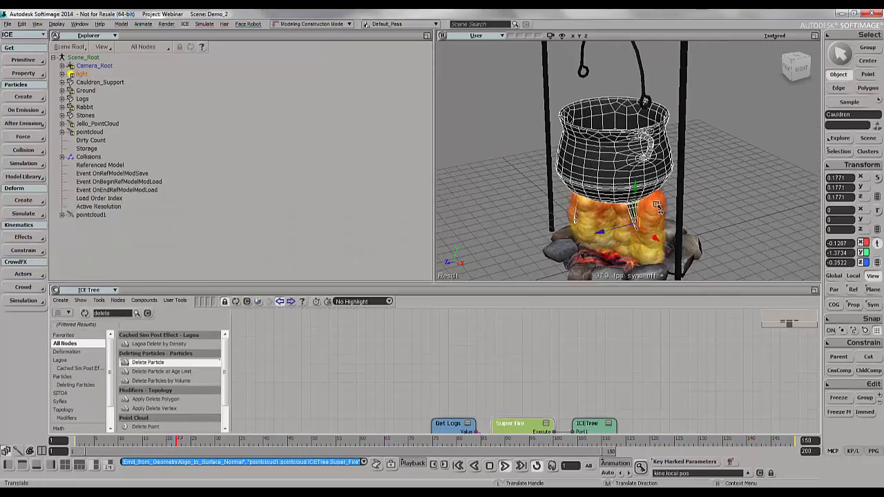
pyautogui.moveTo(657, 207); pyautogui.dragTo(646, 187)
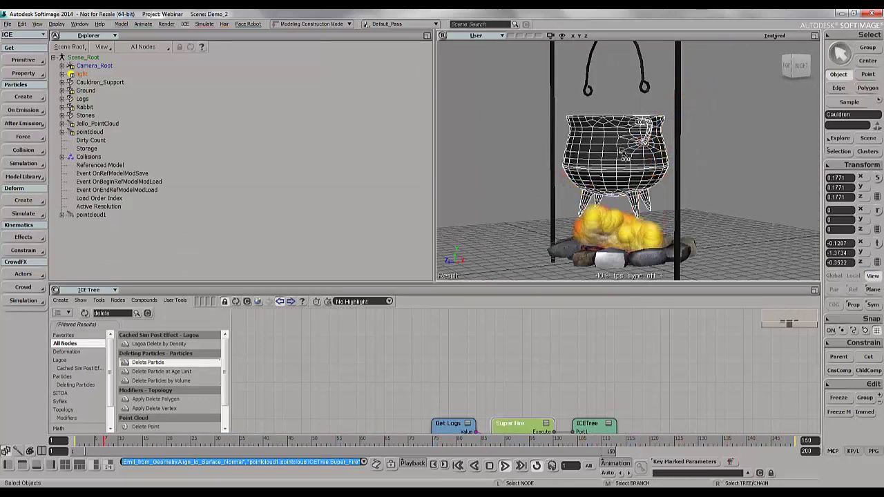
pyautogui.moveTo(632, 195); pyautogui.dragTo(632, 171)
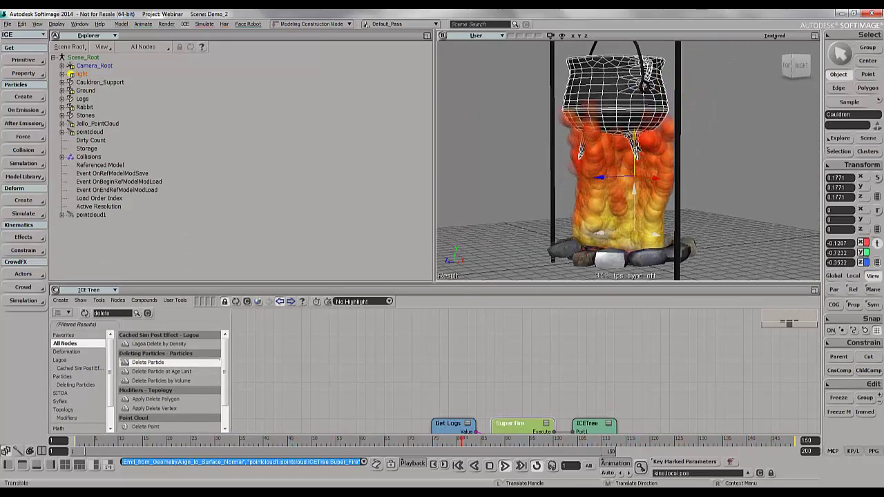
pyautogui.moveTo(627, 335); pyautogui.dragTo(635, 250, button='middle')
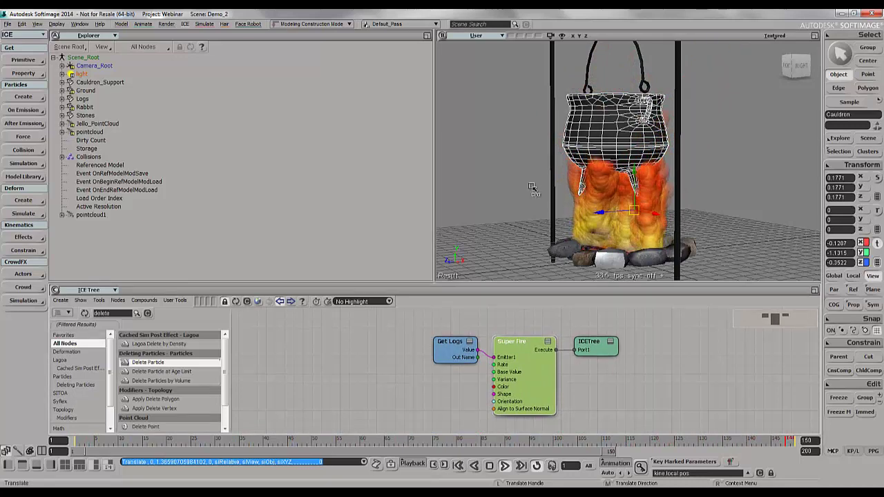
pyautogui.moveTo(673, 171); pyautogui.dragTo(686, 180, button='middle')
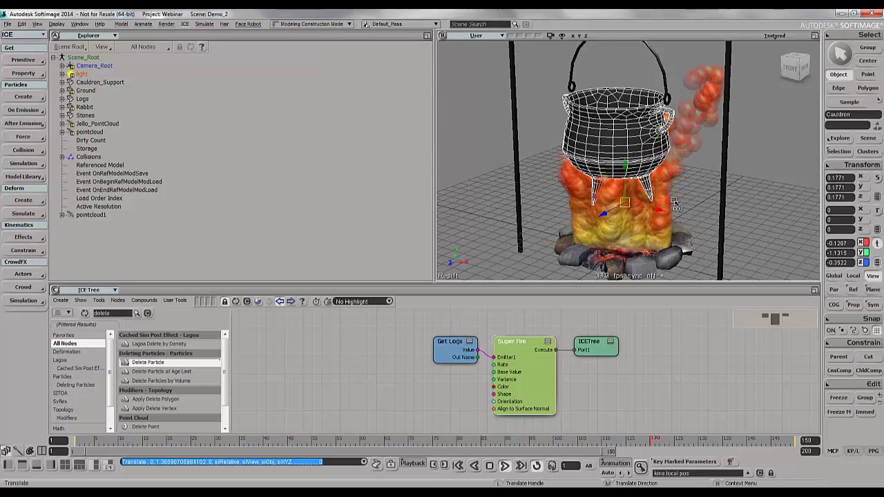
pyautogui.click(506, 467)
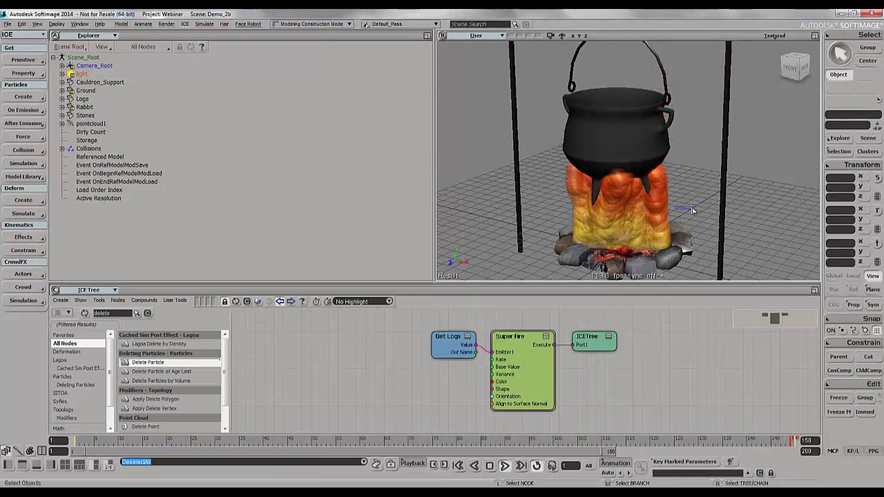
# - Make the Rabbit visible above the cauldron and hide the pointcloud1 fire particles
pyautogui.press('a')
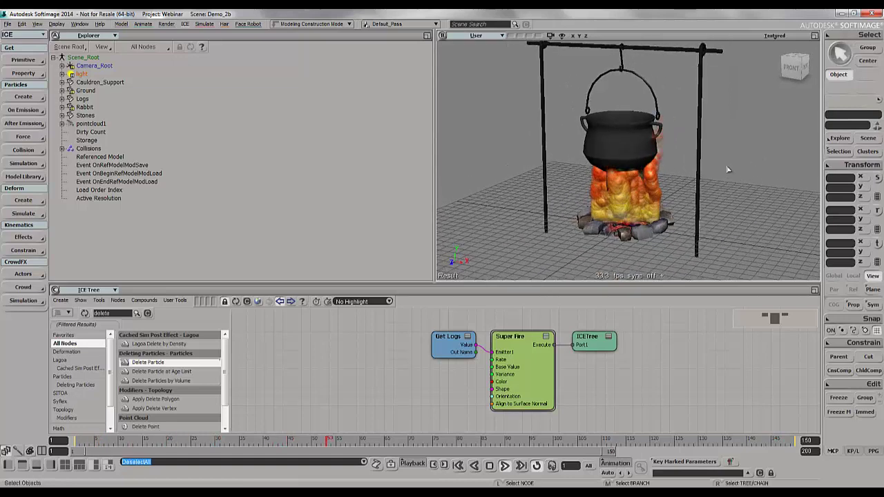
pyautogui.click(85, 107)
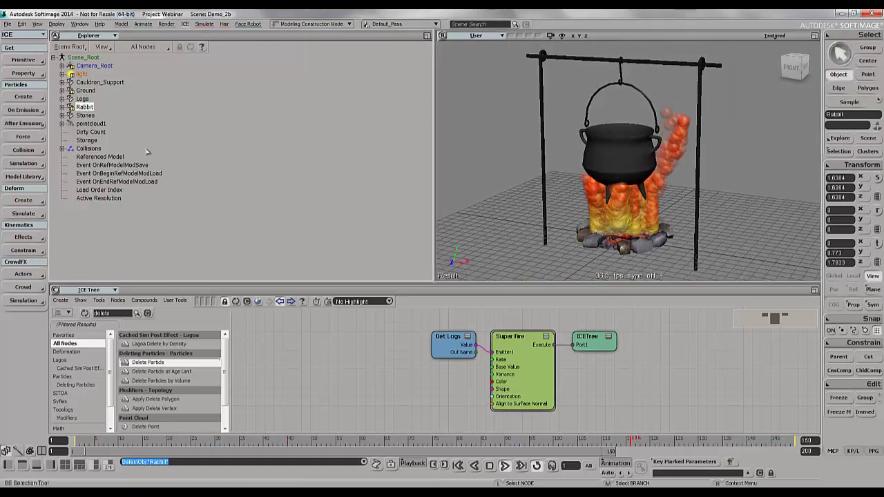
pyautogui.press('h')
pyautogui.click(815, 36)
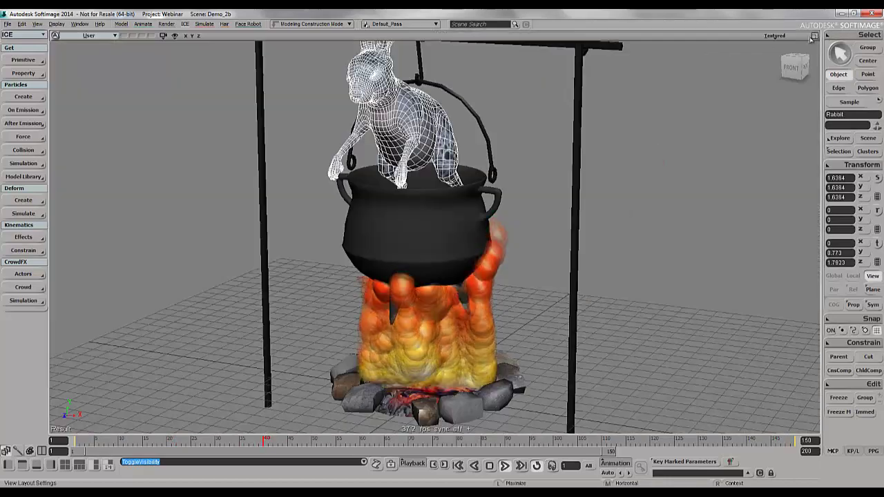
pyautogui.moveTo(501, 215); pyautogui.dragTo(549, 194)
pyautogui.press('z')
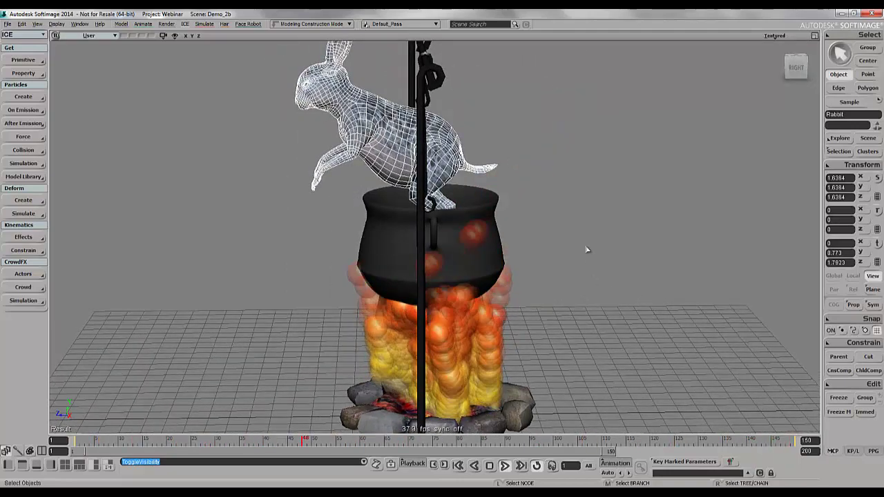
pyautogui.click(487, 370)
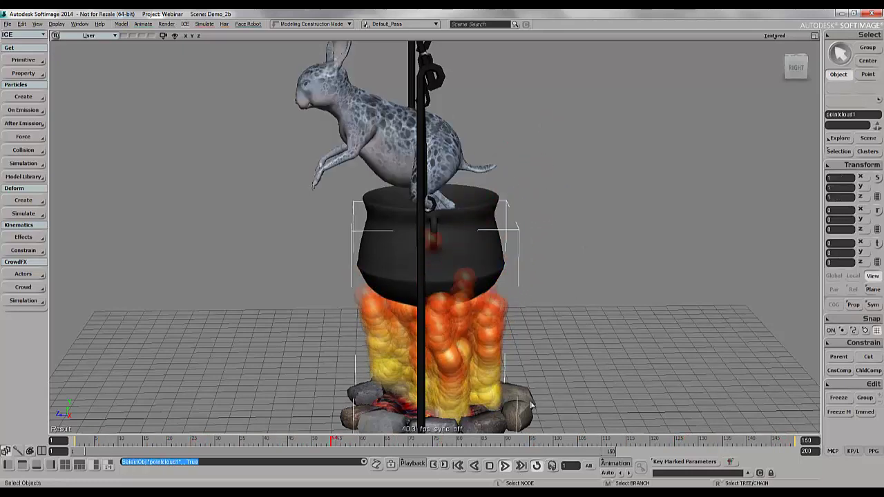
pyautogui.moveTo(598, 294); pyautogui.dragTo(612, 302)
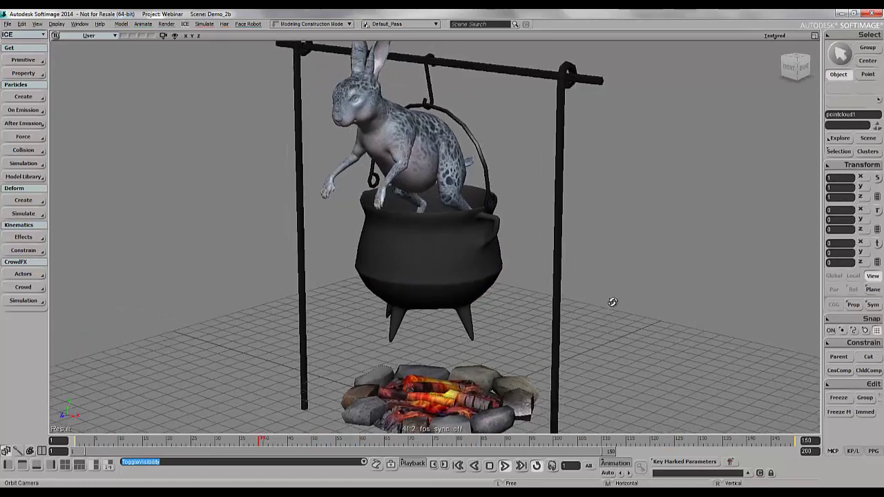
# - Create a Lagoa Throw Breakable Structure simulation from the Rabbit, using the Collisions group as the geometry collider
pyautogui.click(401, 151)
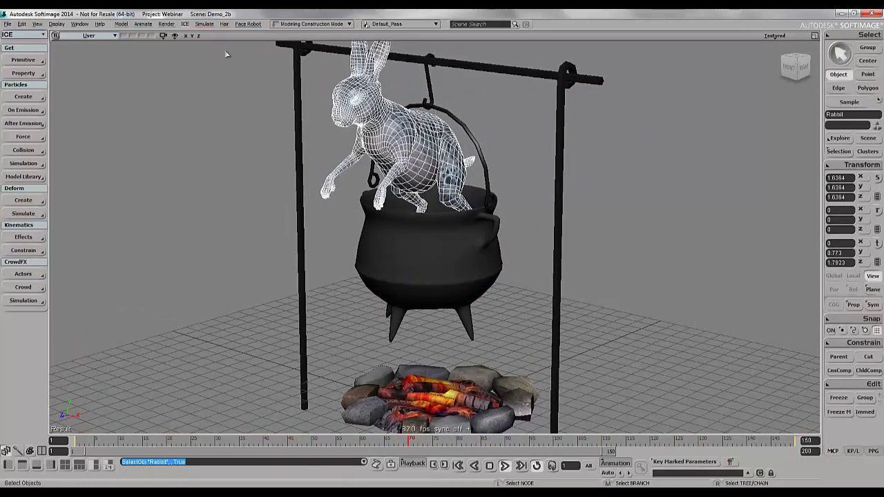
pyautogui.click(184, 25)
pyautogui.moveTo(197, 73)
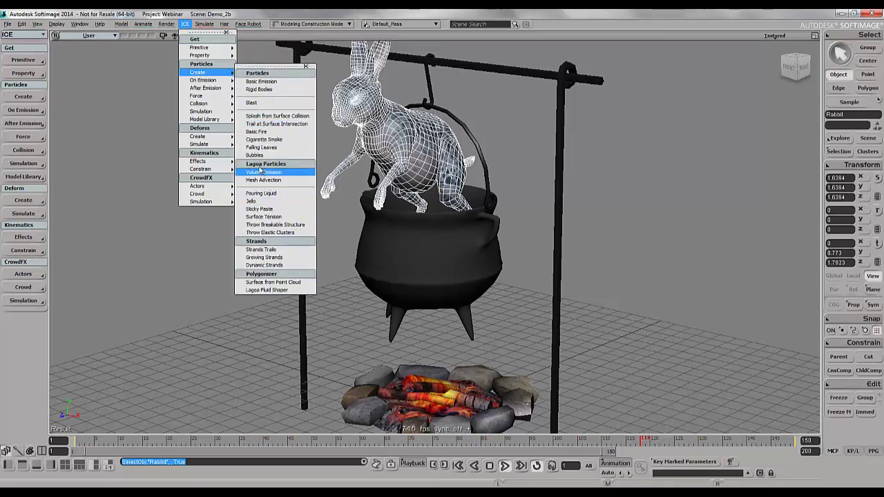
pyautogui.click(279, 225)
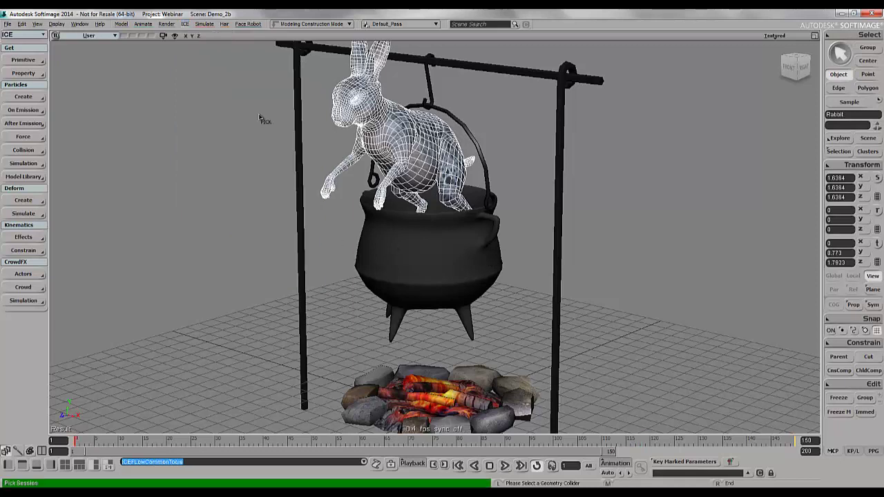
pyautogui.press('Escape')
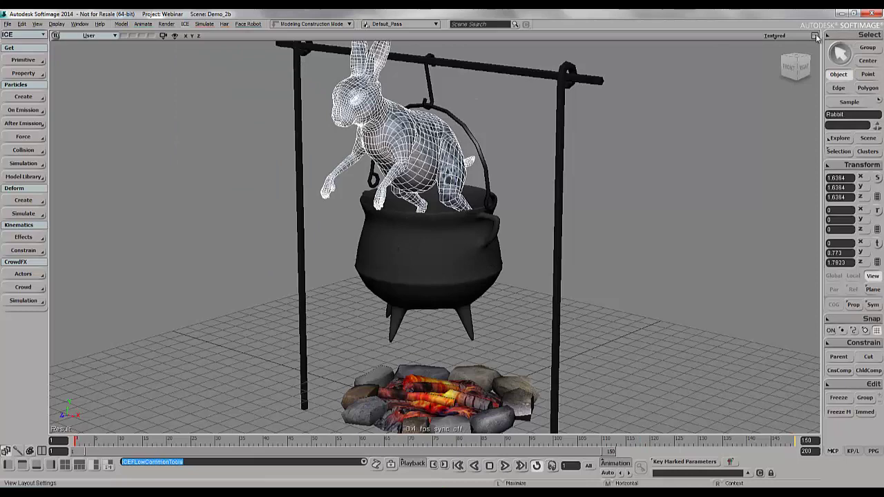
pyautogui.click(815, 36)
pyautogui.click(62, 149)
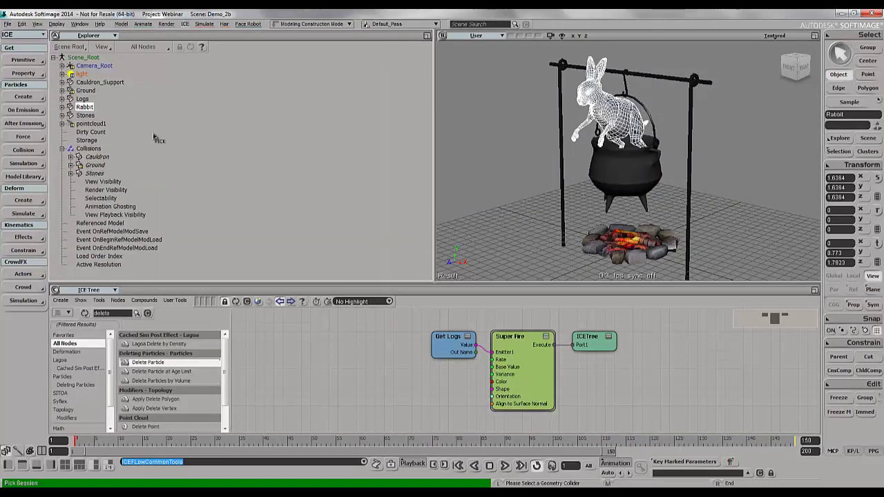
pyautogui.click(91, 150)
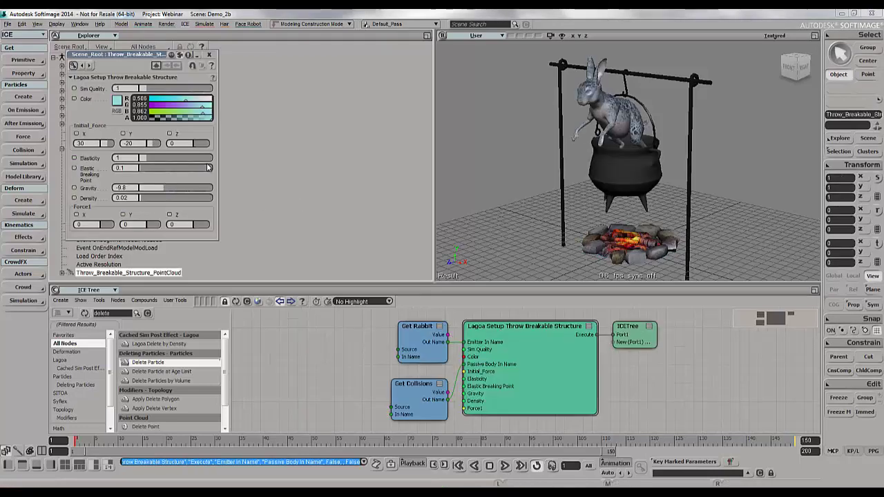
# - Set the breakable structure's Initial Force to 0 on X, Y and Z and play the simulation
pyautogui.moveTo(155, 58); pyautogui.dragTo(298, 231)
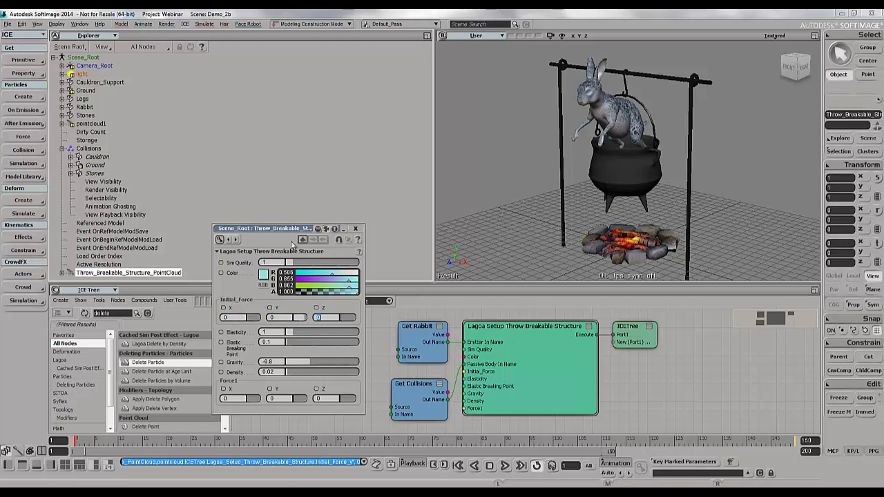
pyautogui.click(355, 229)
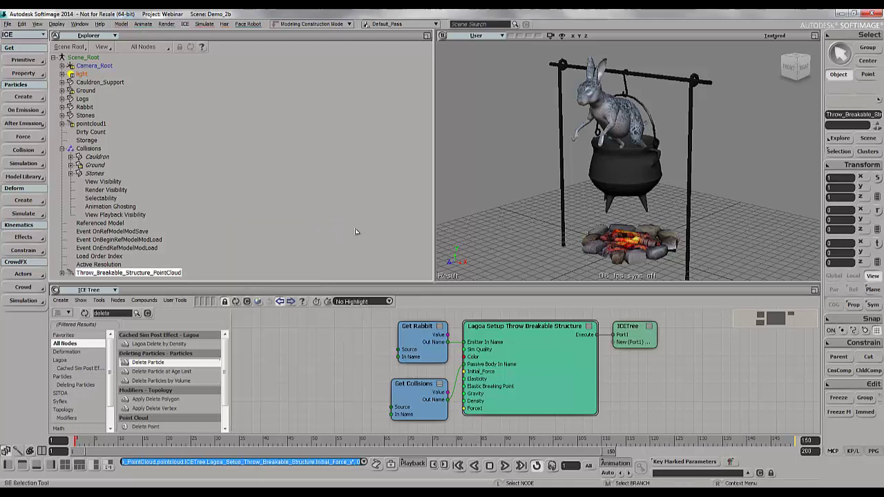
pyautogui.click(505, 466)
# - Hide the original Rabbit mesh so only the simulated particles show
pyautogui.click(597, 87)
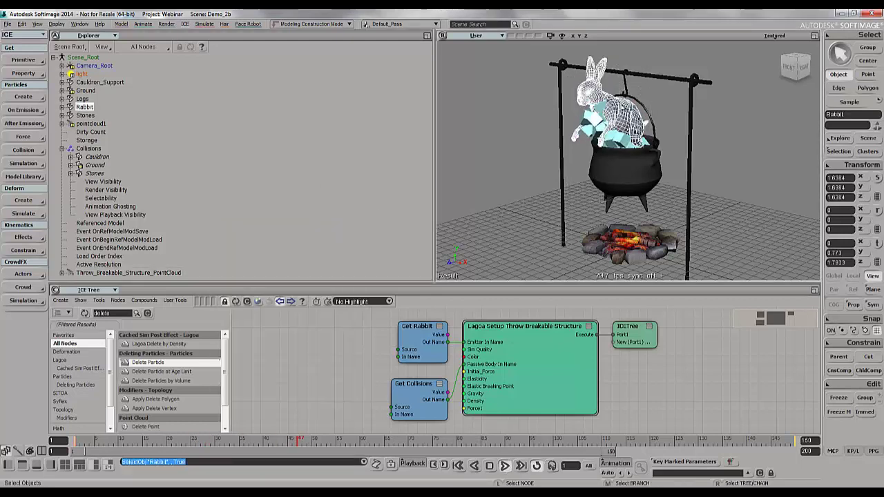
pyautogui.press('h')
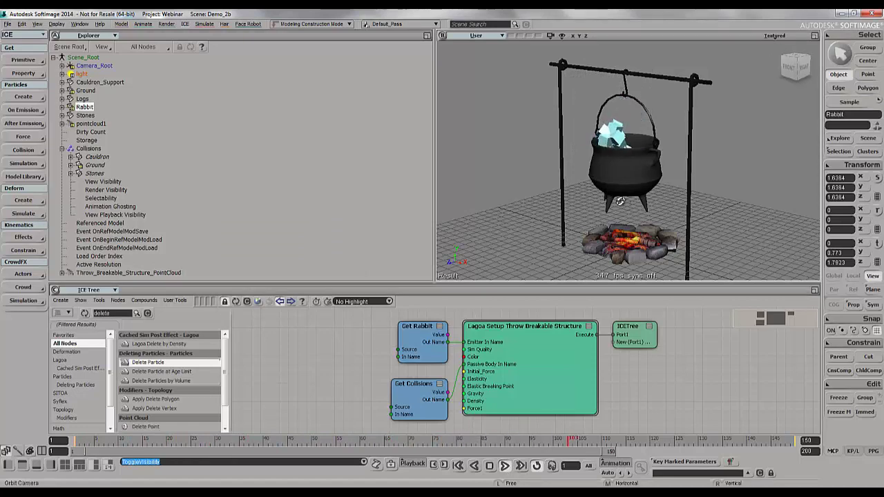
pyautogui.scroll(6, 620, 201)
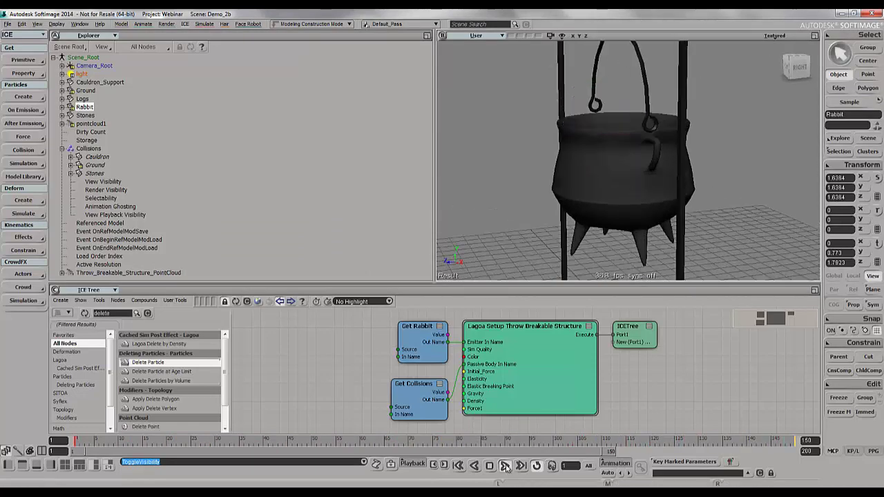
# - Set the Sim Quality of Lagoa Setup Throw Breakable Structure to 0.692 and close its properties
pyautogui.doubleClick(524, 366)
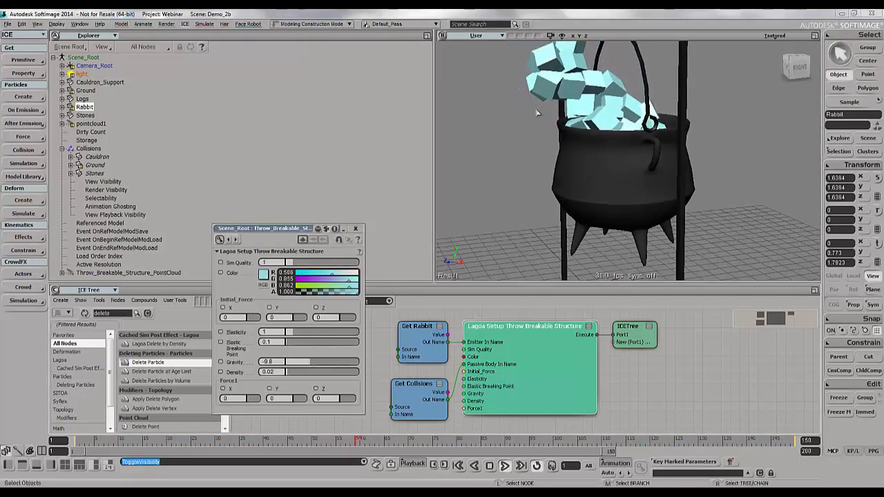
pyautogui.click(290, 263)
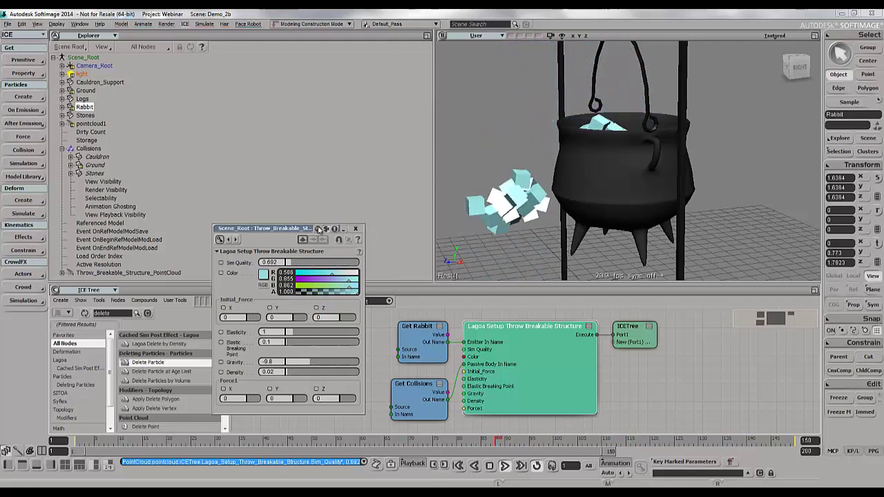
pyautogui.moveTo(316, 228); pyautogui.dragTo(316, 139)
pyautogui.click(355, 140)
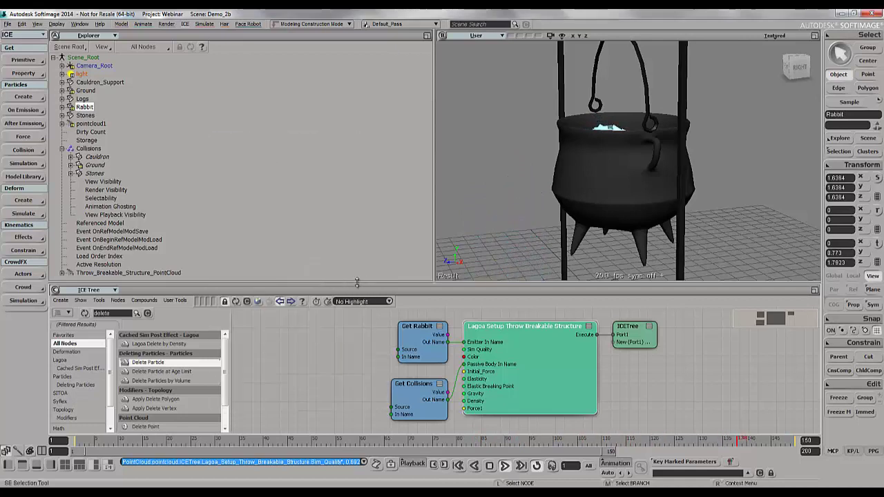
# - Explode the Lagoa Setup Throw Breakable Structure compound into its individual nodes
pyautogui.click(143, 300)
pyautogui.click(162, 321)
pyautogui.press('a')
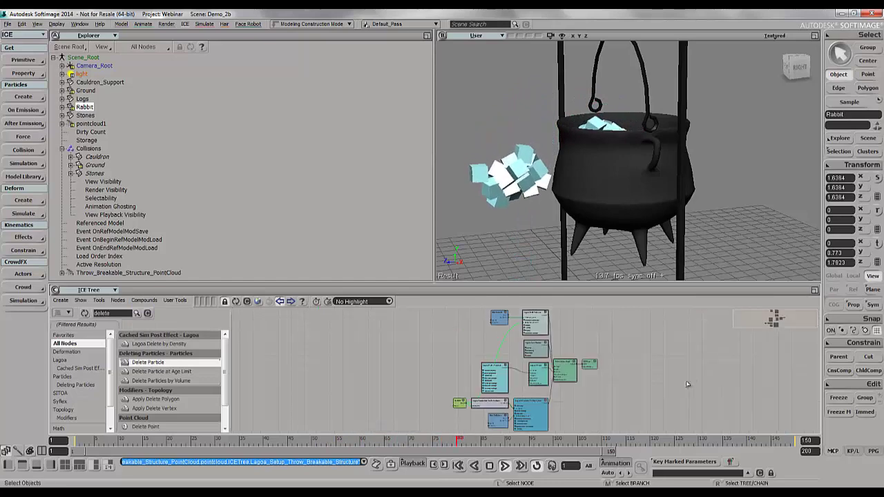
# - Review the solver, pressure, viscosity and inelastic settings in the Lagoa Main Material node's properties
pyautogui.scroll(4, 545, 379)
pyautogui.moveTo(546, 379); pyautogui.dragTo(621, 346)
pyautogui.moveTo(515, 323); pyautogui.dragTo(541, 330)
pyautogui.doubleClick(540, 330)
pyautogui.moveTo(269, 139); pyautogui.dragTo(269, 61)
pyautogui.moveTo(364, 216); pyautogui.dragTo(400, 162)
pyautogui.scroll(-2, 377, 229)
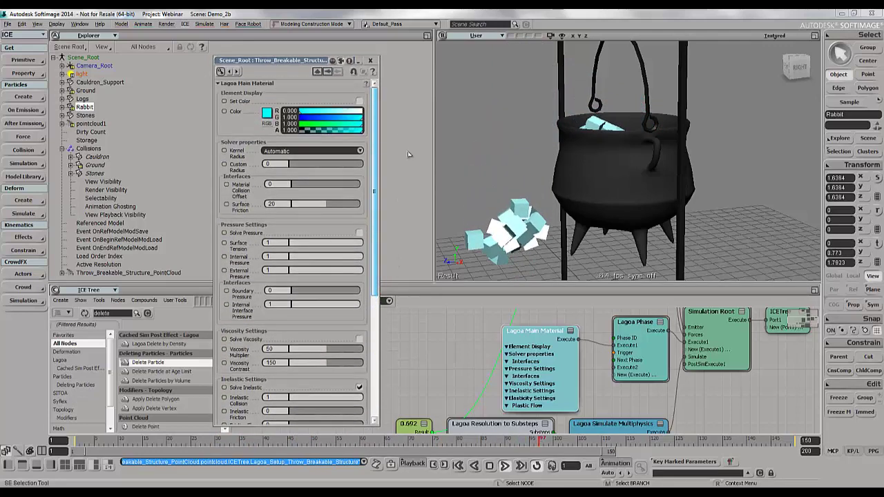
# - Set the particle Shape of the Lagoa Emit Volume node to Sphere and inspect the particles above the cauldron
pyautogui.moveTo(589, 350); pyautogui.dragTo(616, 360)
pyautogui.doubleClick(609, 360)
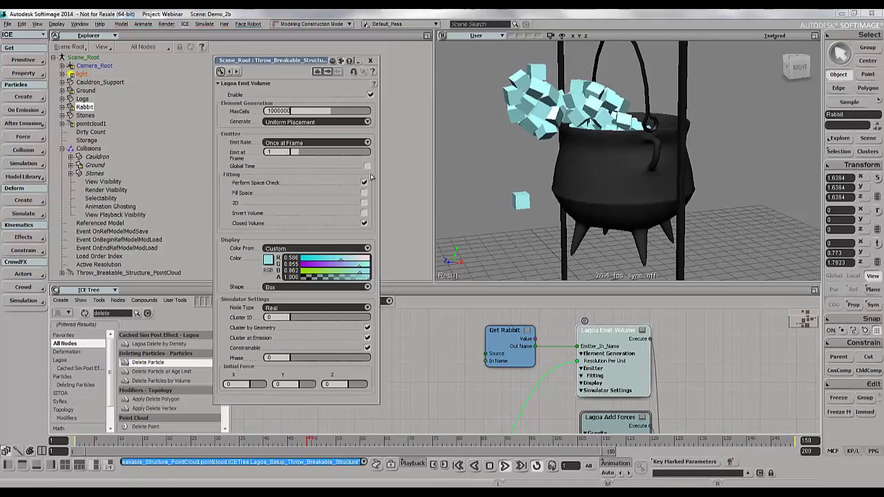
pyautogui.click(276, 287)
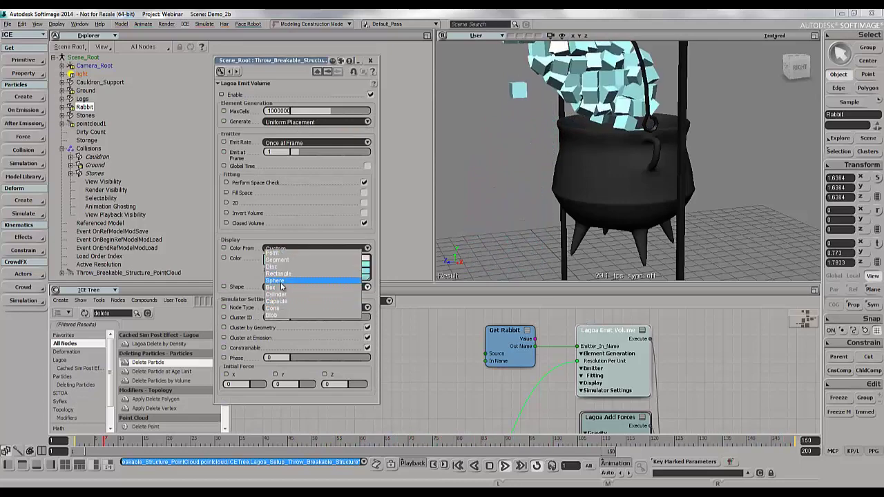
pyautogui.click(277, 281)
pyautogui.press('z')
pyautogui.scroll(3, 550, 172)
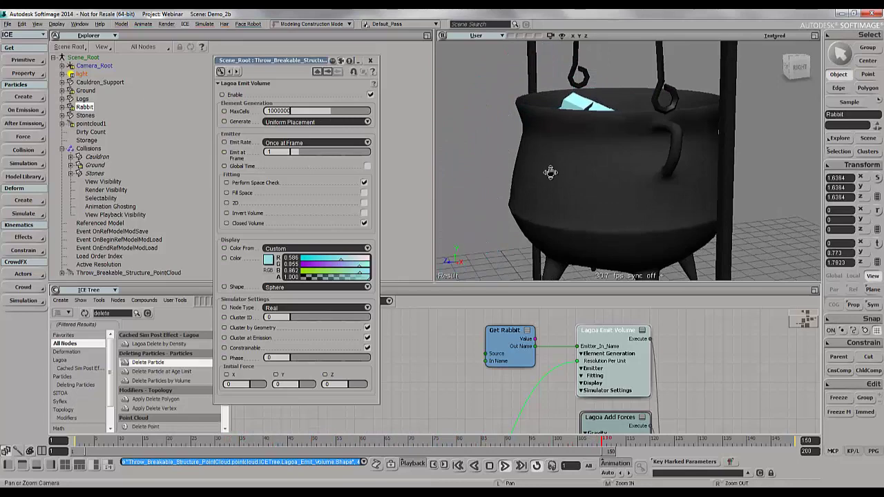
pyautogui.moveTo(550, 172); pyautogui.dragTo(552, 221)
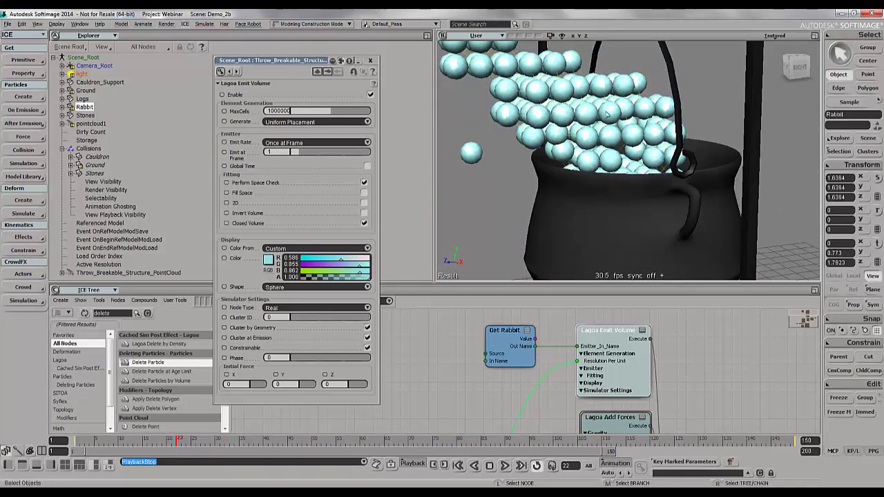
# - Inspect the sphere particles above the cauldron up close and from several angles, then close the Lagoa Emit Volume properties
pyautogui.scroll(5, 615, 102)
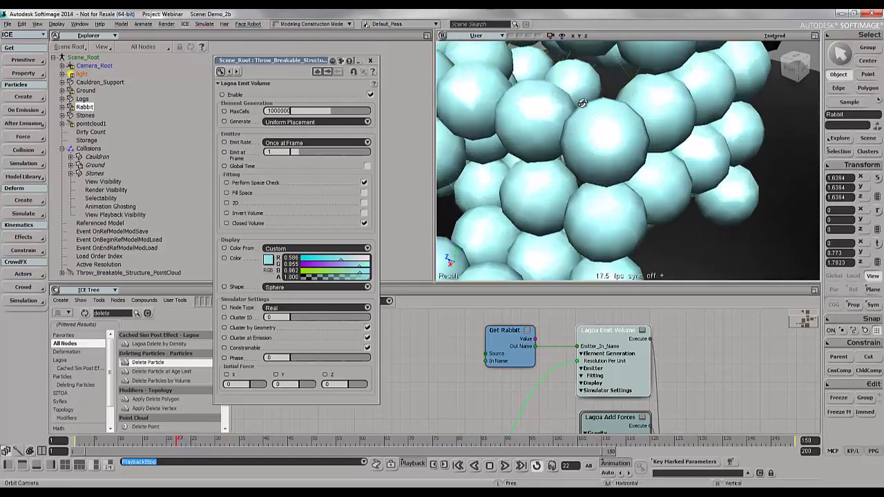
pyautogui.moveTo(598, 103); pyautogui.dragTo(676, 184)
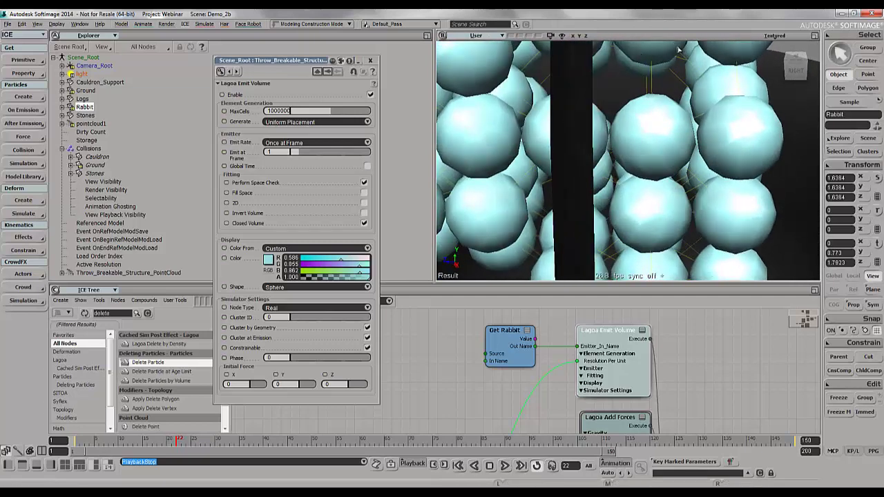
pyautogui.scroll(-8, 620, 124)
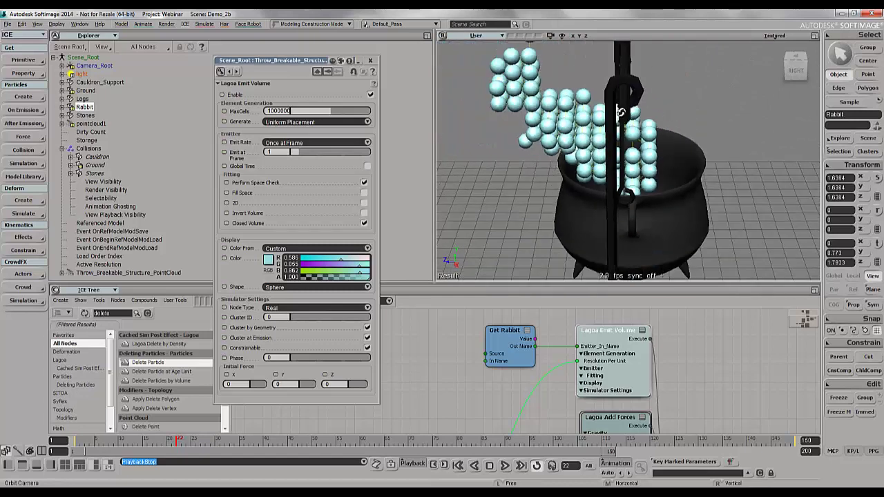
pyautogui.moveTo(578, 115); pyautogui.dragTo(371, 102)
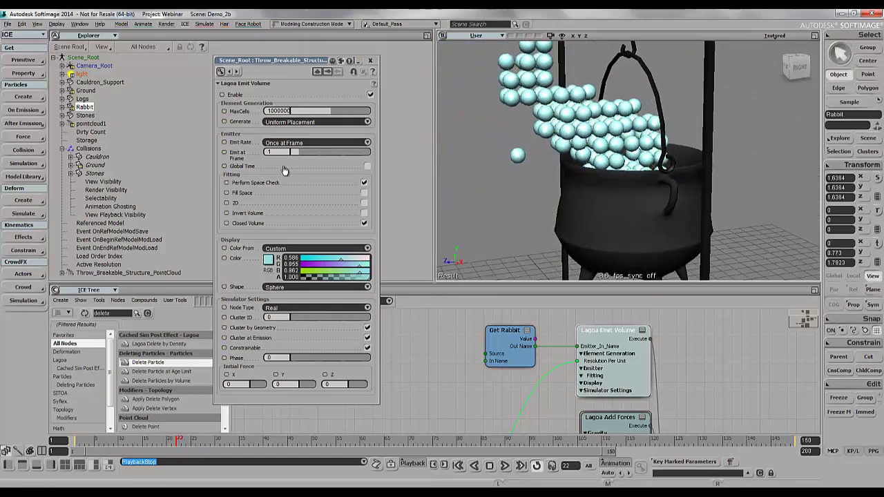
pyautogui.click(370, 62)
# - Set the scalar feeding Lagoa Resolution to Substeps to 0.44 and play the rabbit simulation
pyautogui.moveTo(430, 384); pyautogui.dragTo(489, 364, button='middle')
pyautogui.doubleClick(498, 359)
pyautogui.moveTo(500, 360); pyautogui.dragTo(444, 355)
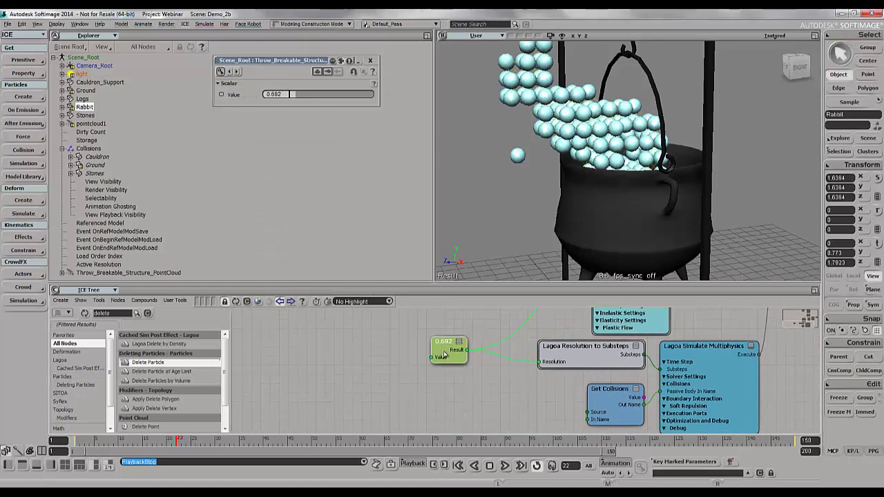
pyautogui.moveTo(303, 102); pyautogui.dragTo(294, 98)
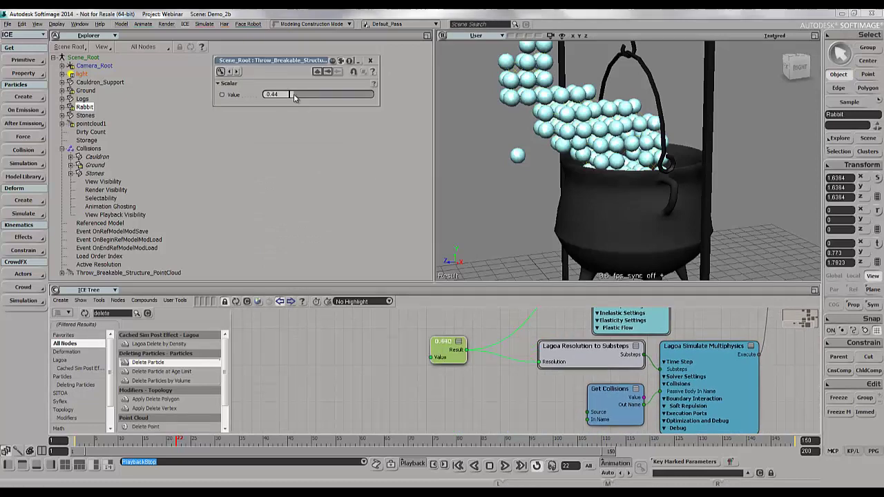
pyautogui.click(505, 466)
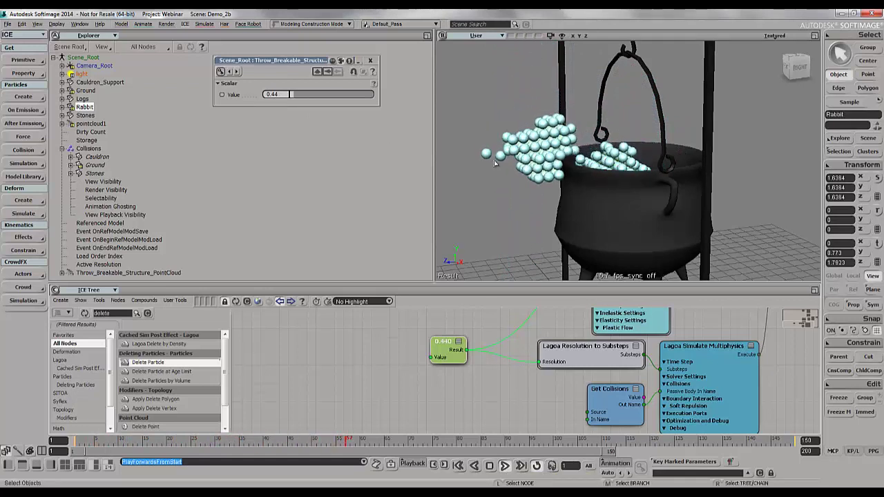
# - Lower the resolution scalar to 0.22 and replay the rabbit simulation from the start
pyautogui.click(292, 98)
pyautogui.click(504, 465)
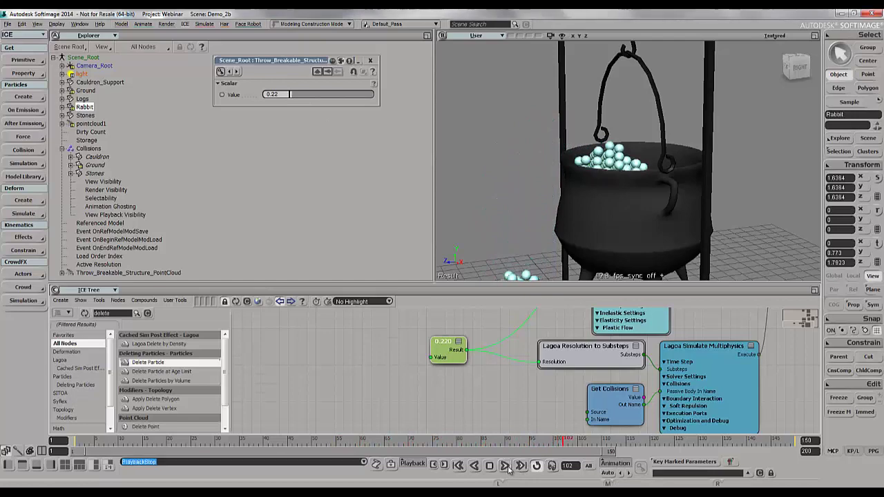
pyautogui.click(505, 466)
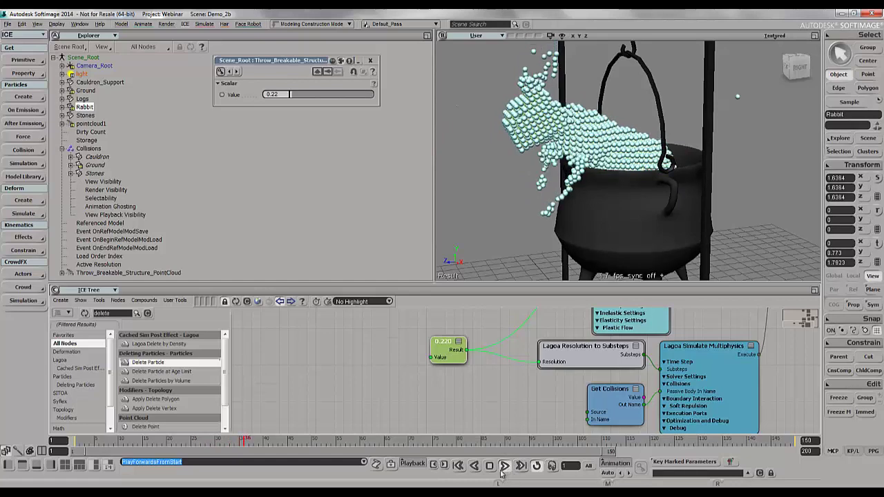
# - Return the simulation to the first frame and save the Demo_2b scene
pyautogui.click(460, 468)
pyautogui.click(459, 467)
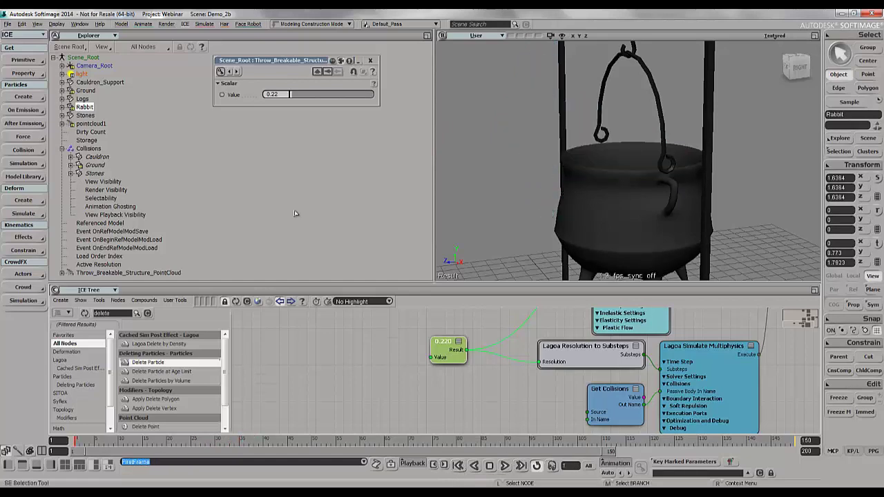
pyautogui.click(100, 23)
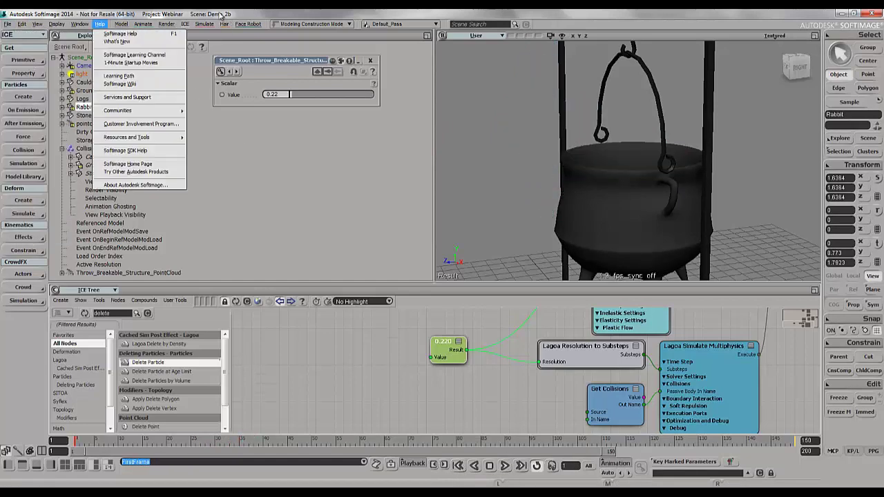
pyautogui.moveTo(6, 22)
pyautogui.click(17, 58)
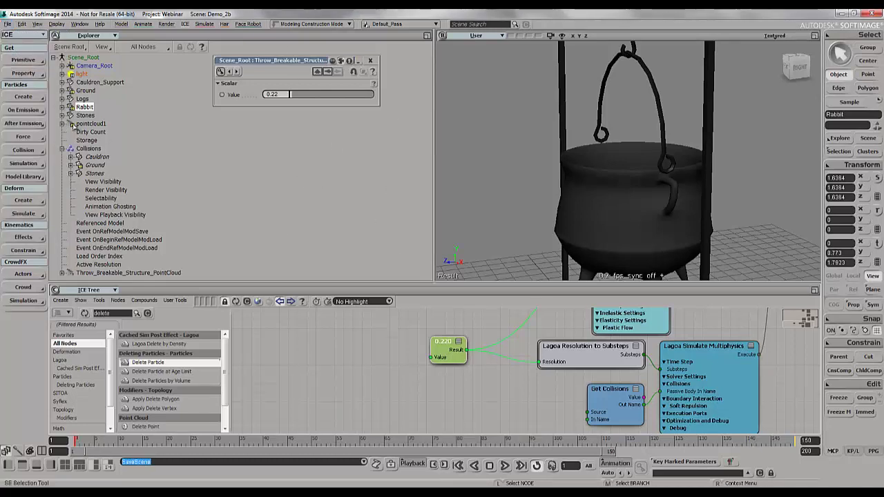
# - Save a simulation cache for Throw_Breakable_Structure_PointCloud
pyautogui.click(102, 272)
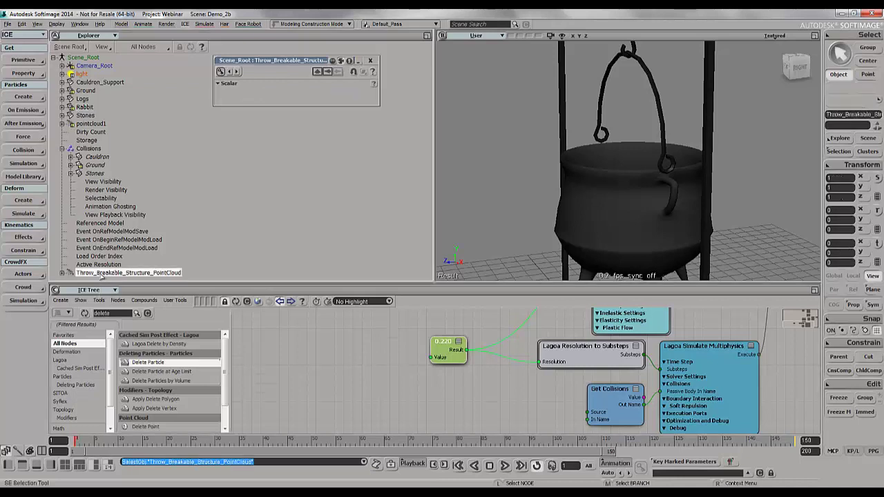
pyautogui.click(184, 23)
pyautogui.moveTo(207, 112)
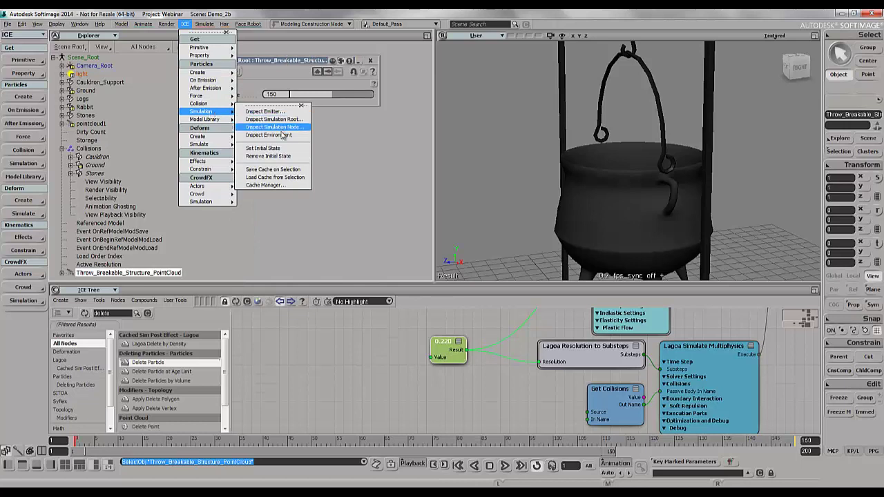
pyautogui.click(275, 171)
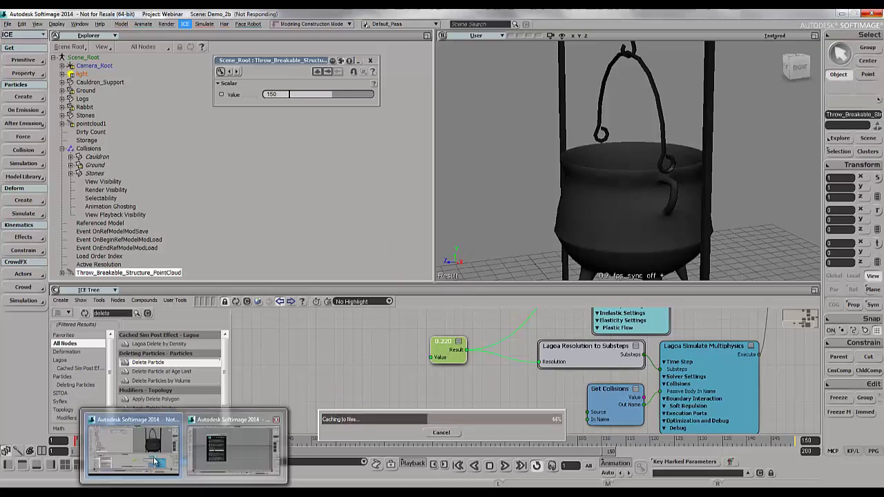
# - Switch to the second Softimage window and open the Demo_2b scene from the Webinar project
pyautogui.click(247, 459)
pyautogui.click(367, 94)
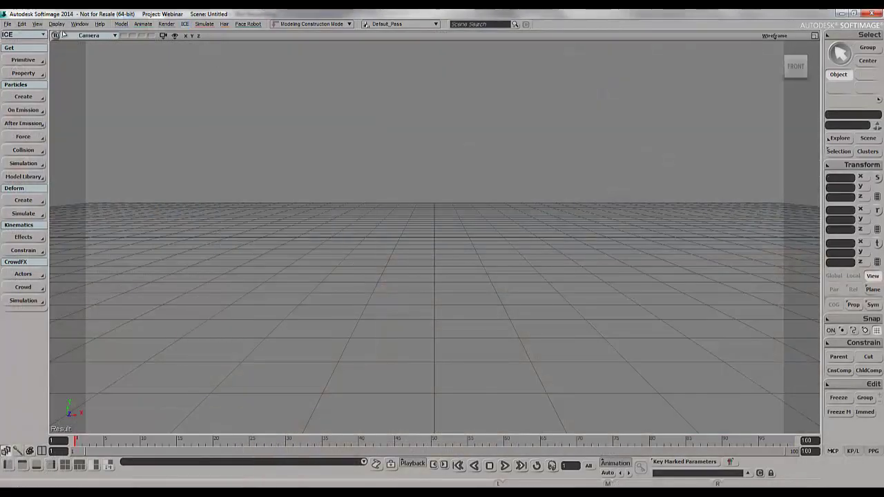
pyautogui.click(6, 25)
pyautogui.click(18, 41)
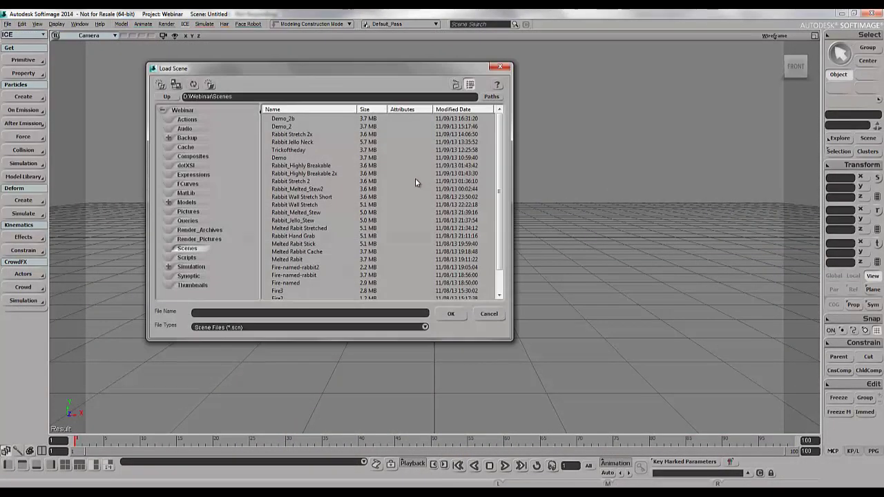
pyautogui.click(286, 120)
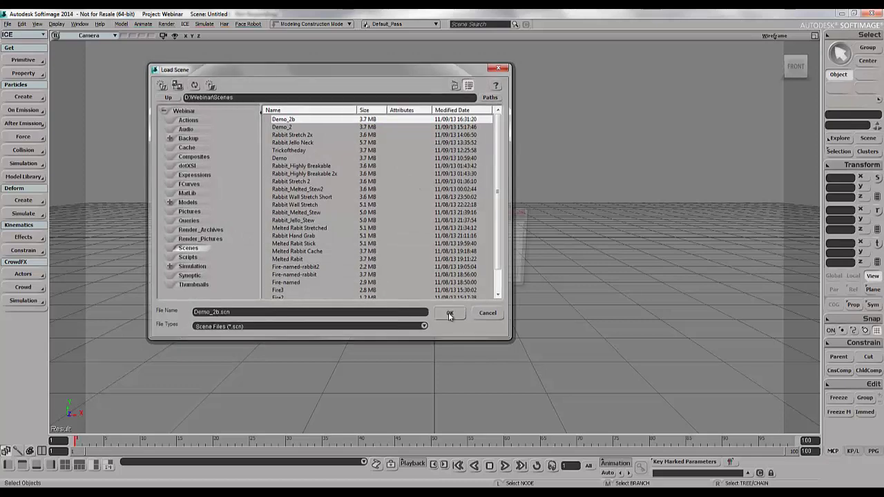
pyautogui.click(449, 313)
pyautogui.click(461, 275)
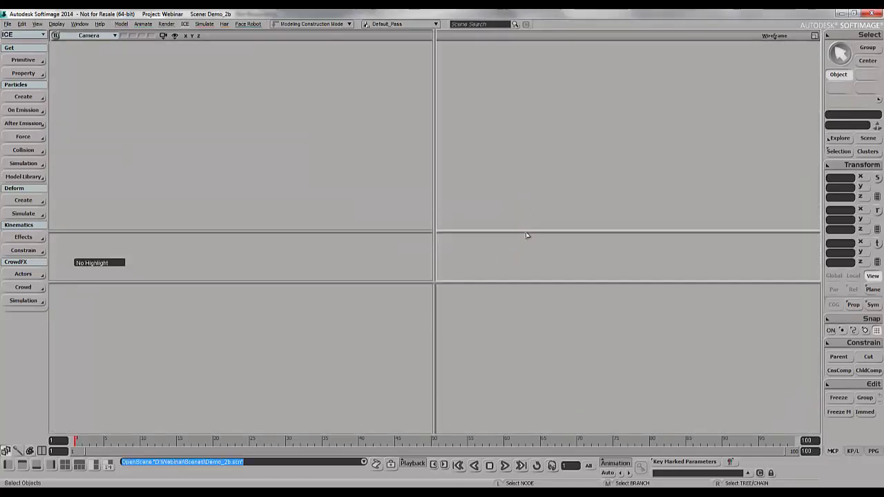
# - Load the saved simulation cache for Throw_Breakable_Structure_PointCloud
pyautogui.click(101, 132)
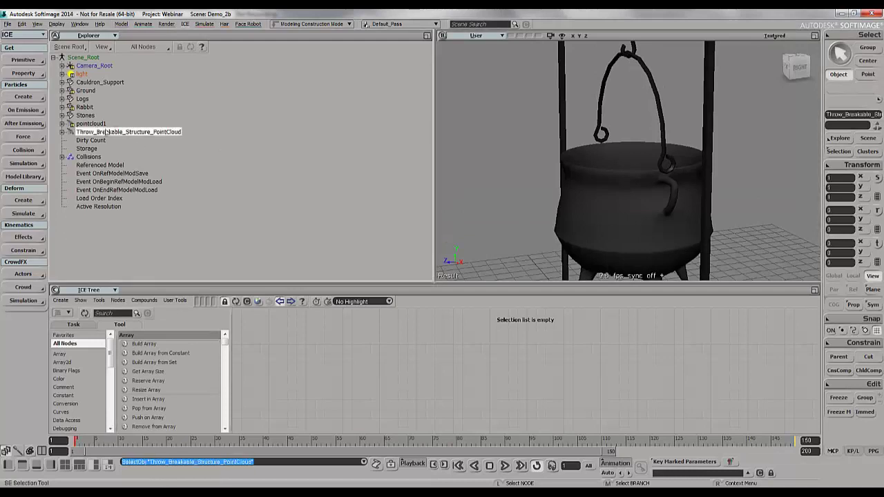
pyautogui.click(184, 24)
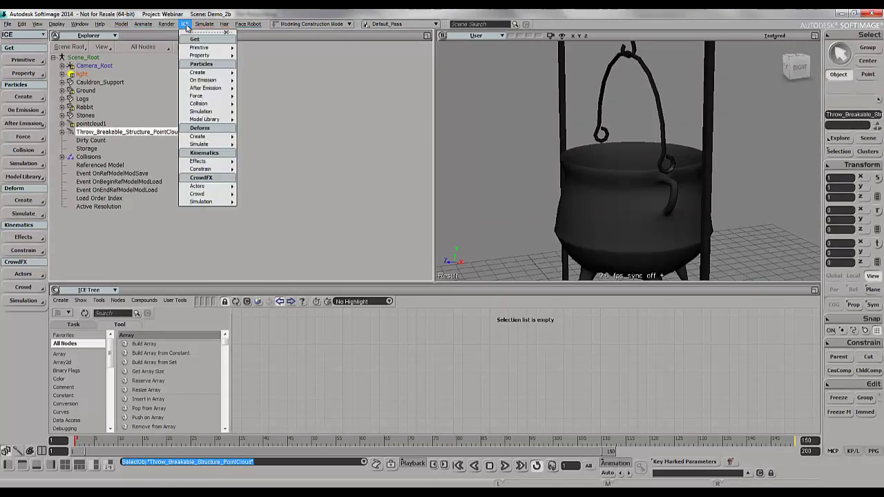
pyautogui.moveTo(204, 114)
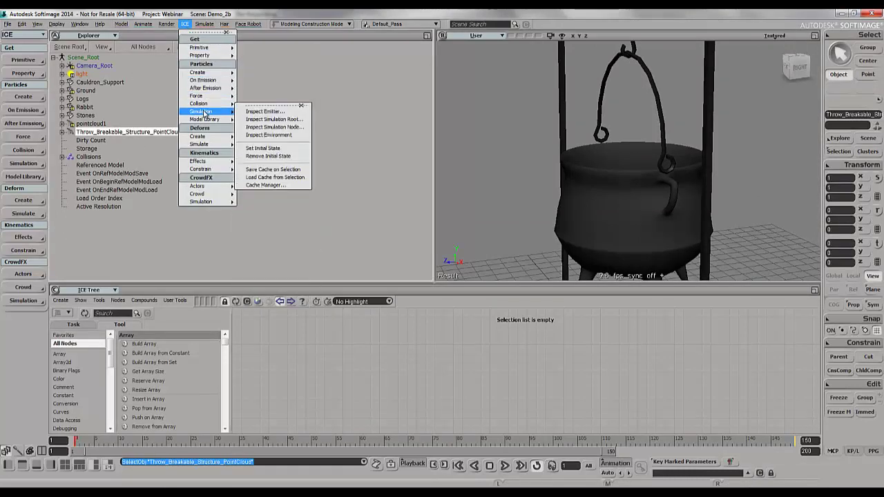
pyautogui.click(264, 177)
# - Play the cached rabbit simulation in a maximized viewport showing the whole cauldron and campfire, then stop it
pyautogui.scroll(-5, 739, 158)
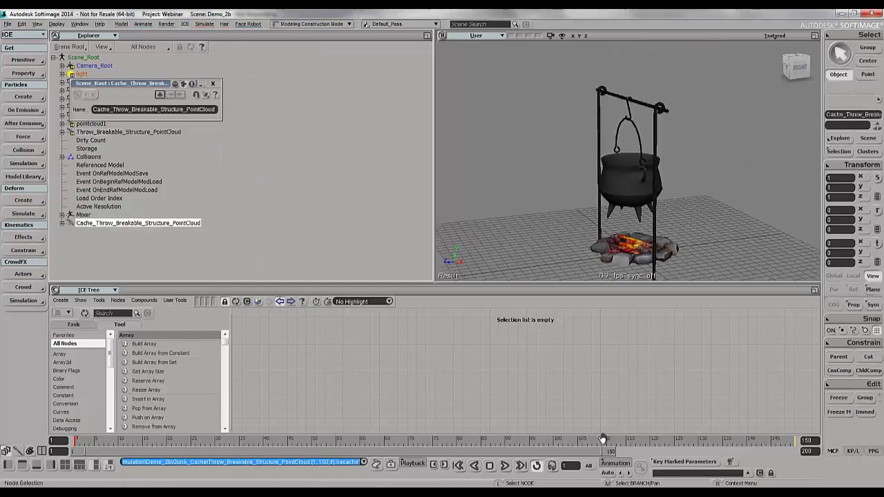
pyautogui.click(521, 466)
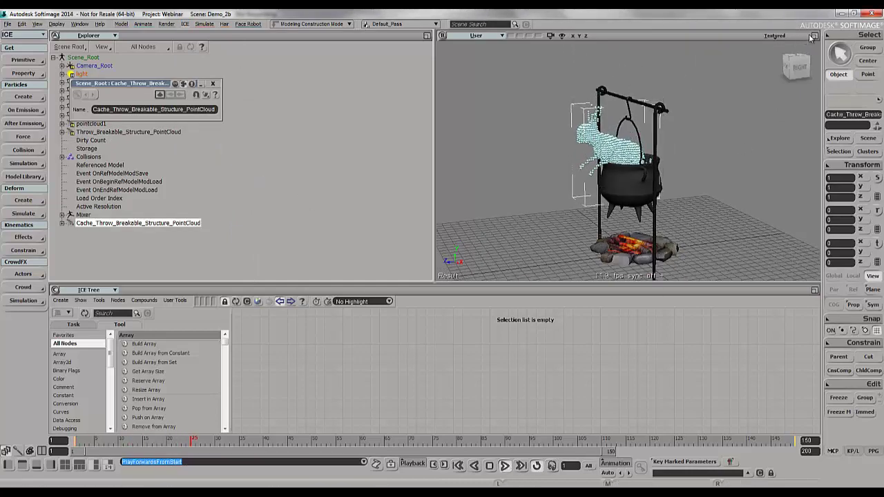
pyautogui.press('F12')
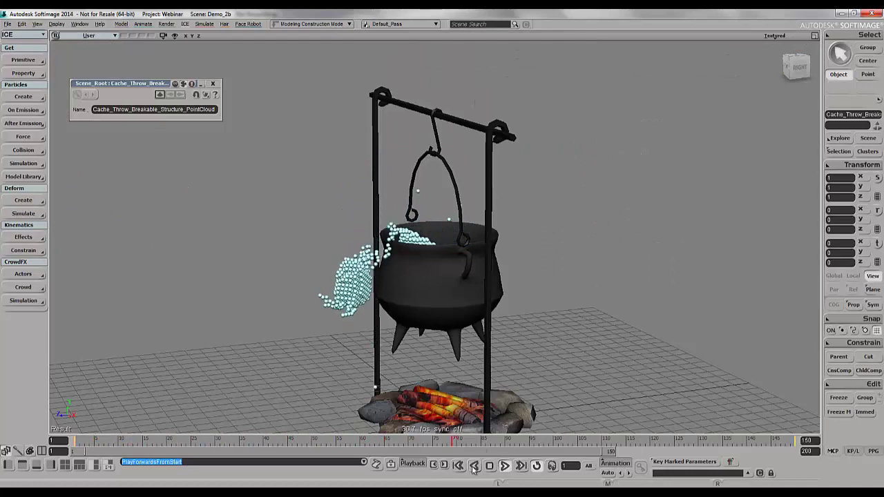
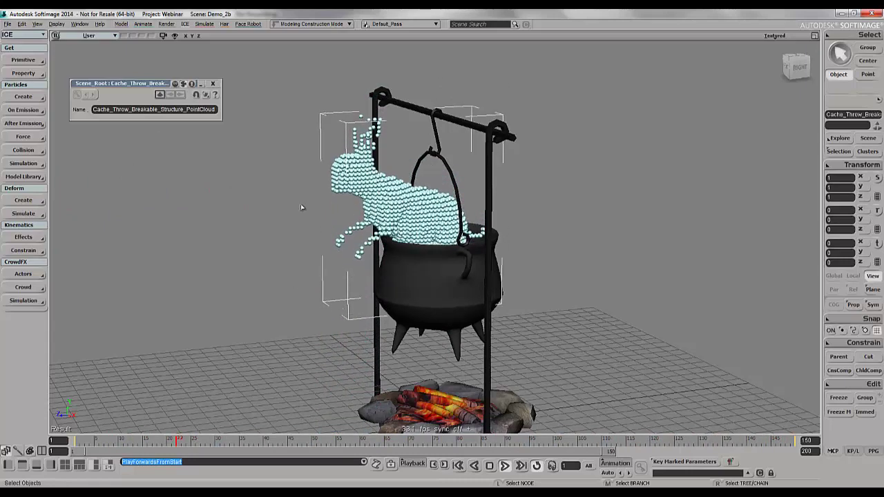
pyautogui.click(505, 466)
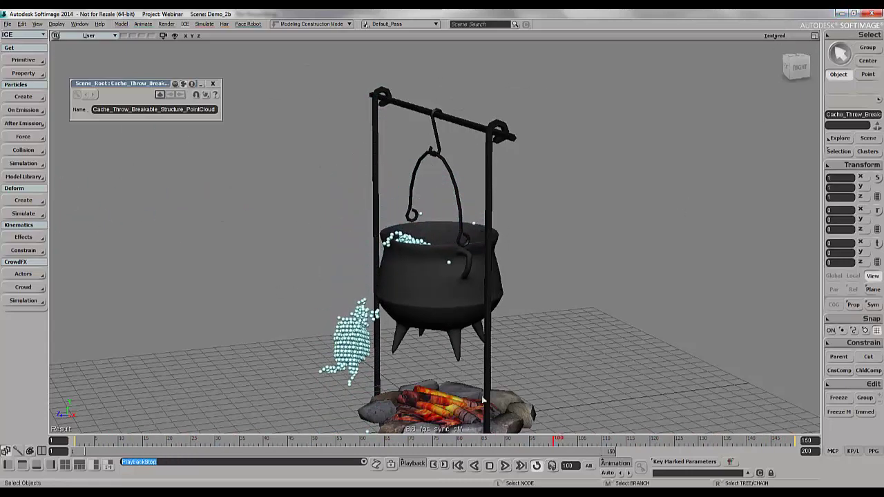
# - Scrub the cached simulation to frame 34, examine the rabbit particles from above and the front, and restore the multi-view layout
pyautogui.moveTo(490, 445); pyautogui.dragTo(221, 444)
pyautogui.moveTo(228, 310); pyautogui.dragTo(299, 468, button='middle')
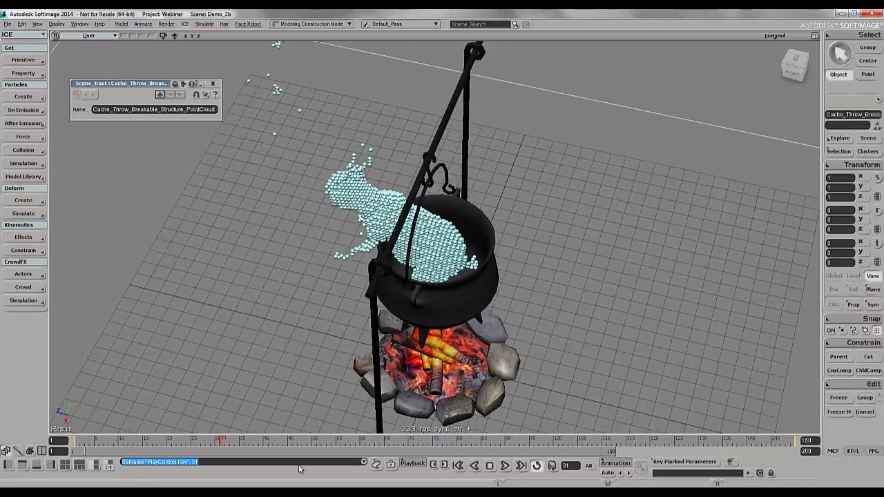
pyautogui.moveTo(231, 446)
pyautogui.mouseDown()
pyautogui.moveTo(332, 445)
pyautogui.moveTo(199, 441)
pyautogui.moveTo(237, 440)
pyautogui.mouseUp()
pyautogui.click(793, 69)
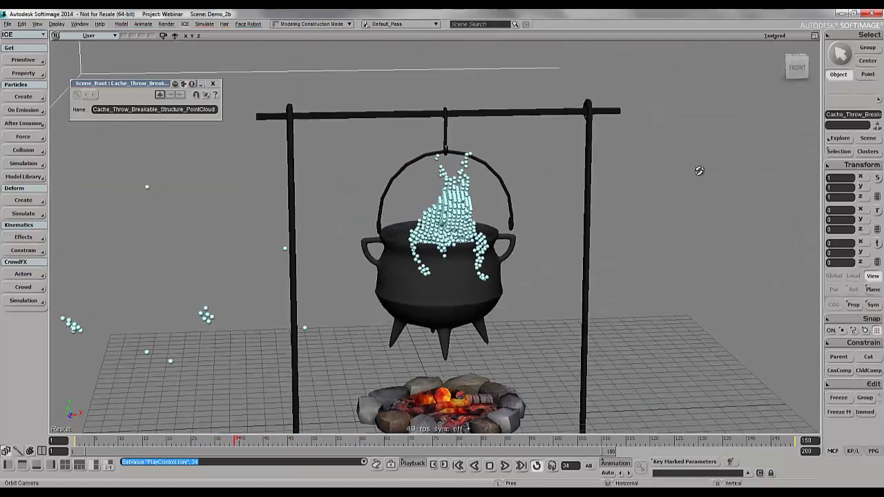
pyautogui.click(814, 36)
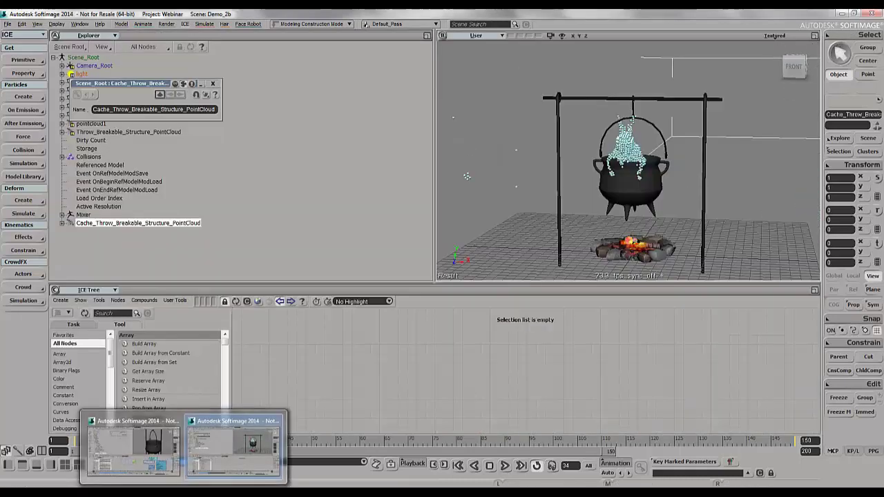
# - Switch back to the first Softimage window, search the nodes for "materi" and add Lagoa Material Jello beside Lagoa Main Material
pyautogui.click(189, 471)
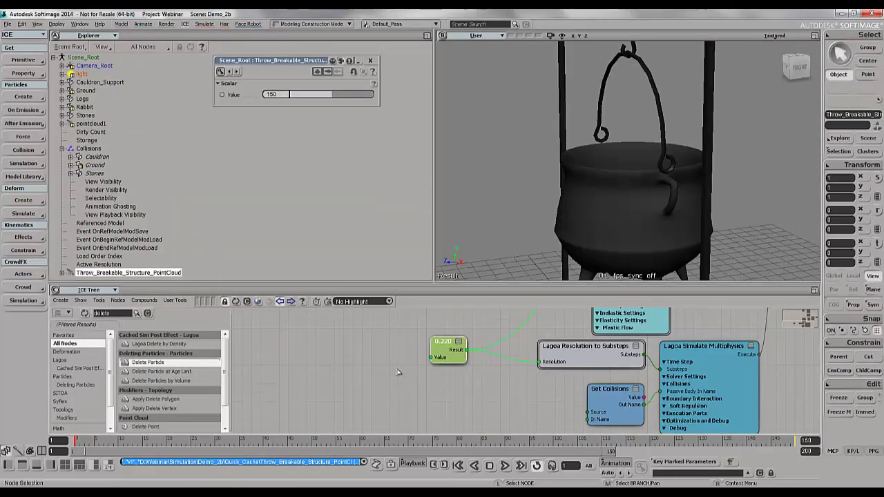
pyautogui.moveTo(491, 379)
pyautogui.mouseDown()
pyautogui.moveTo(364, 419)
pyautogui.moveTo(354, 407)
pyautogui.mouseUp()
pyautogui.moveTo(447, 354); pyautogui.dragTo(409, 417)
pyautogui.moveTo(481, 380); pyautogui.dragTo(465, 346)
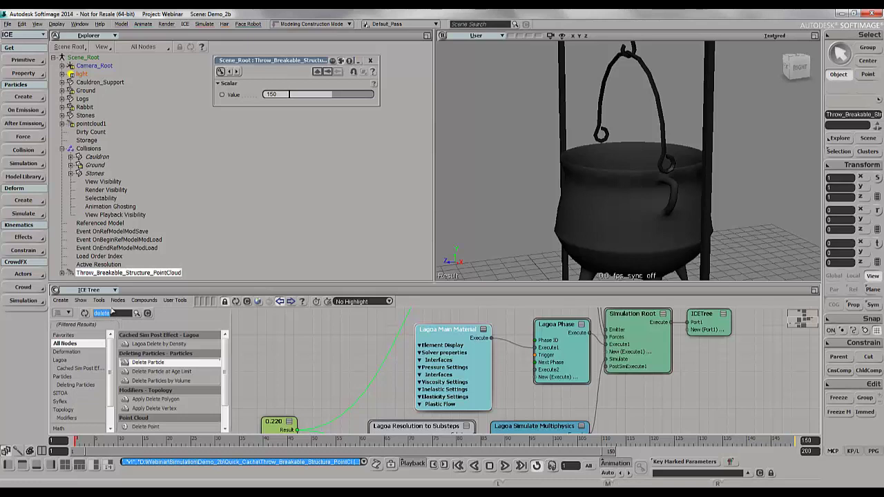
pyautogui.write('materi')
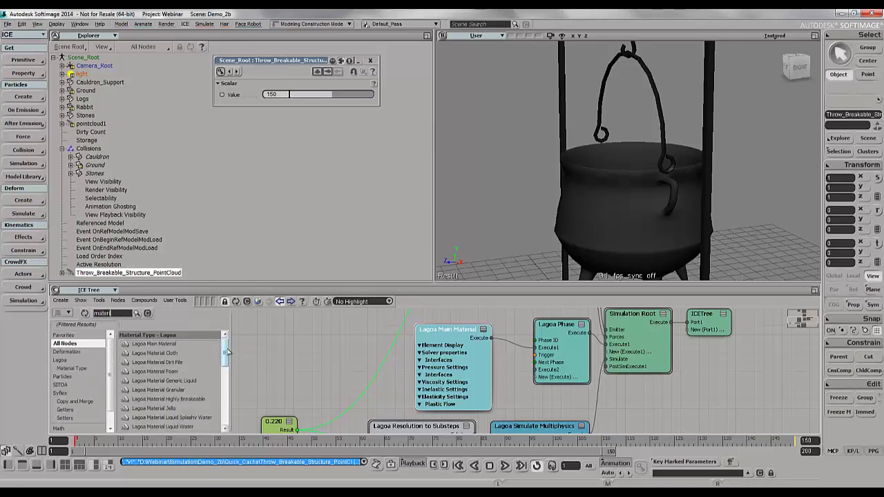
pyautogui.moveTo(227, 351); pyautogui.dragTo(226, 359)
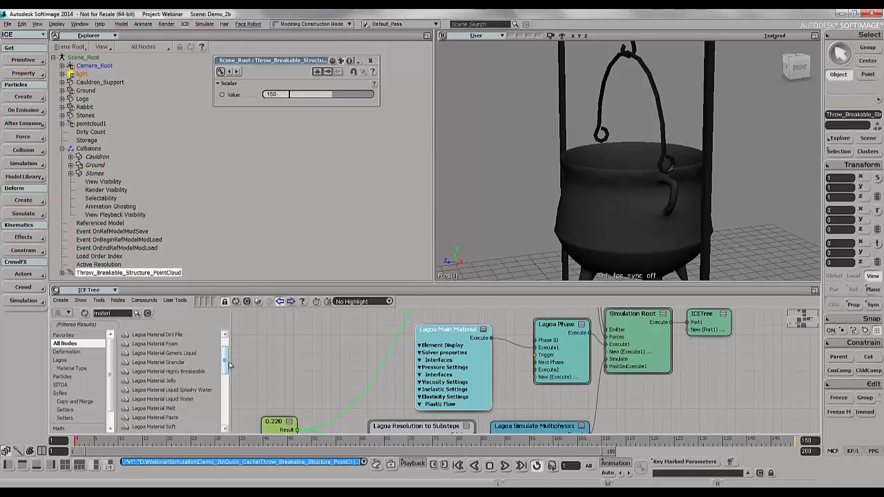
pyautogui.moveTo(168, 381); pyautogui.dragTo(308, 341)
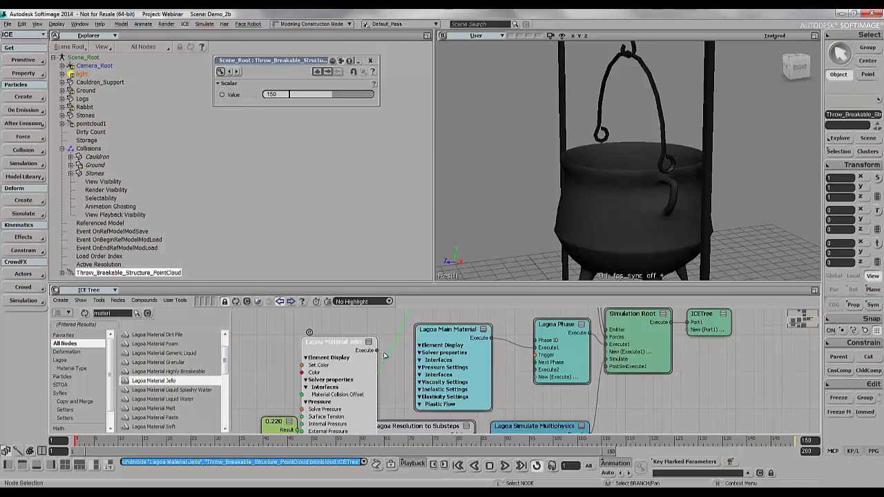
# - Connect Lagoa Material Jello to Execute1 of Lagoa Phase in place of Lagoa Main Material and set the resolution scalar to 0.3
pyautogui.moveTo(463, 358); pyautogui.dragTo(535, 348)
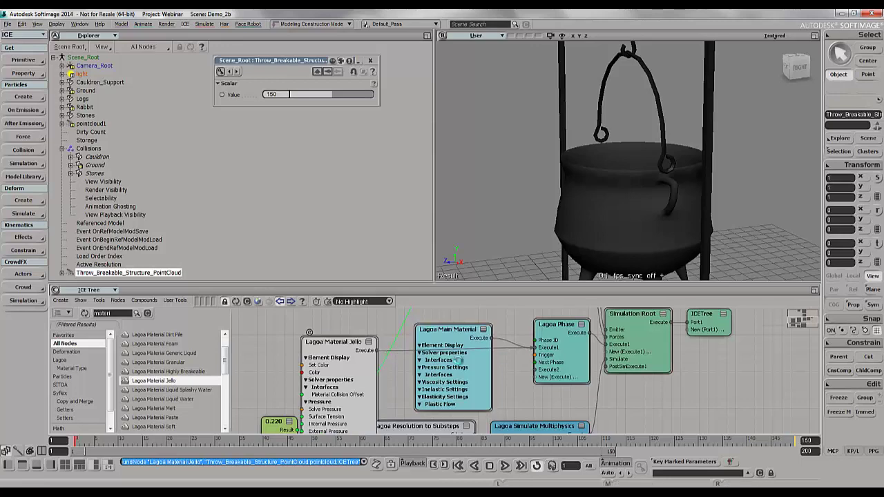
pyautogui.moveTo(341, 371); pyautogui.dragTo(443, 354)
pyautogui.moveTo(314, 408); pyautogui.dragTo(328, 387, button='middle')
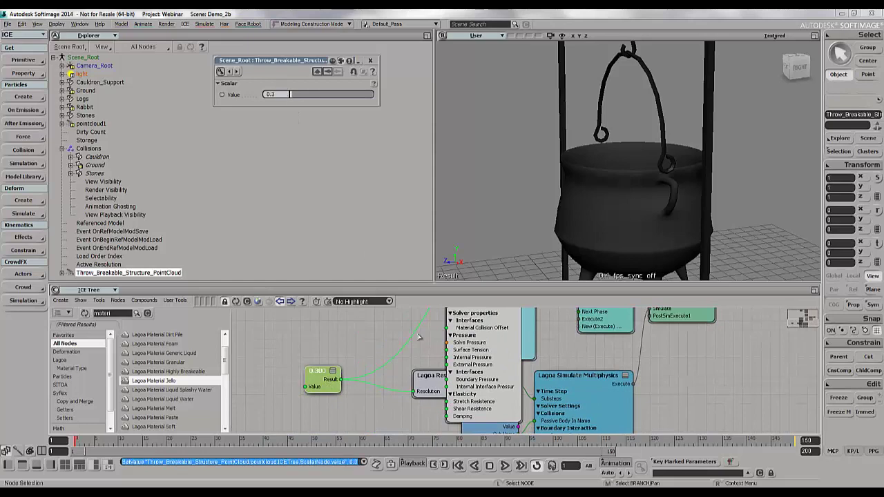
# - Play the Jello simulation from the start, hide the Cauldron to expose the particles inside, and stop playback
pyautogui.click(505, 466)
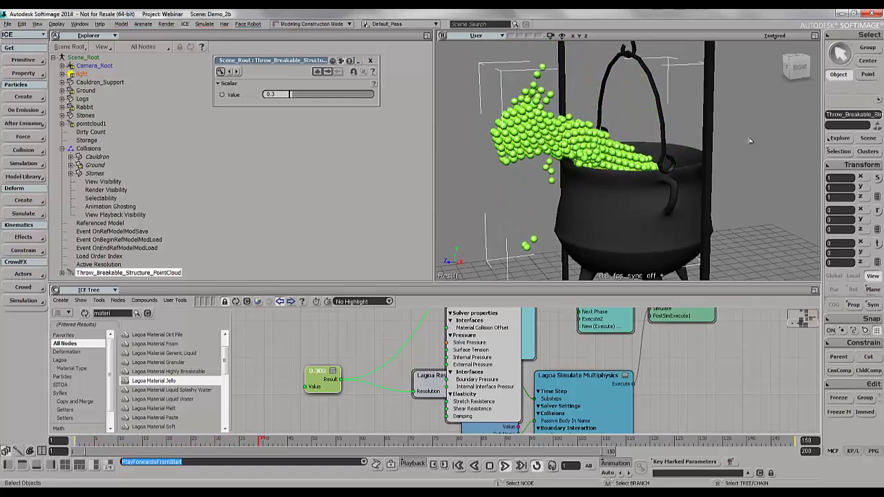
pyautogui.click(646, 224)
pyautogui.press('h')
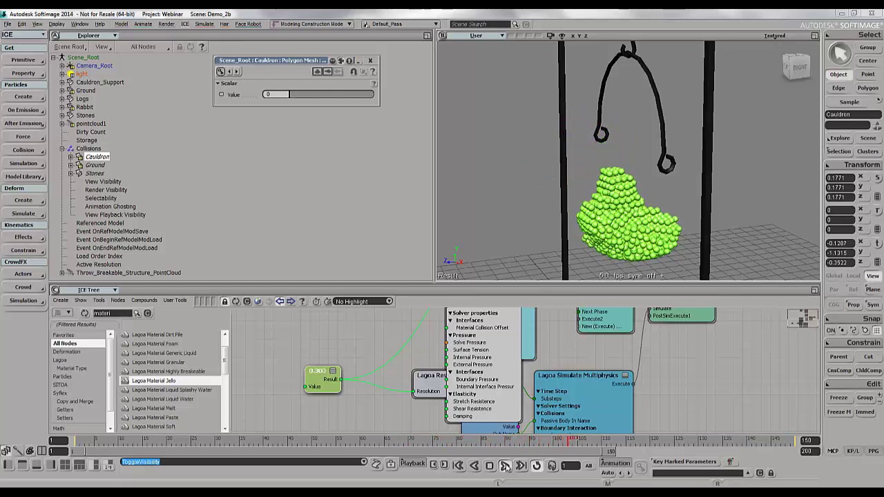
pyautogui.press('Escape')
# - Open the scene Rabbit Jello Neck from the Webinar project's Scenes folder
pyautogui.click(8, 25)
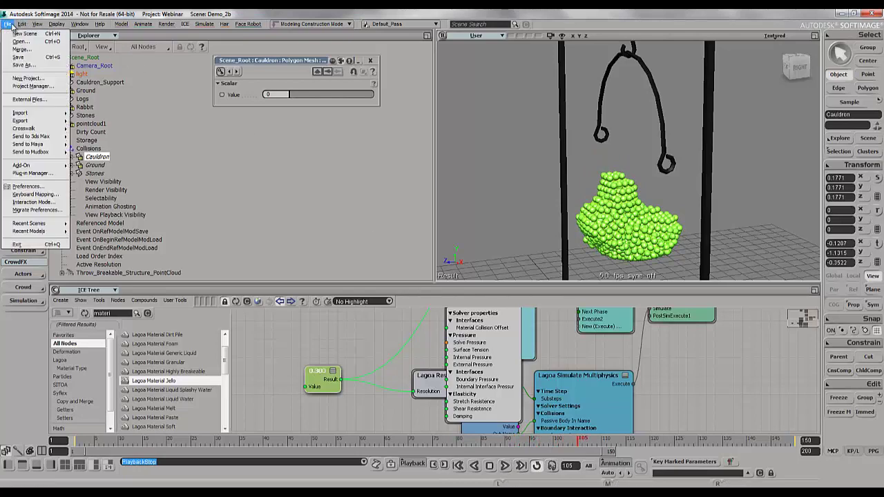
pyautogui.click(21, 42)
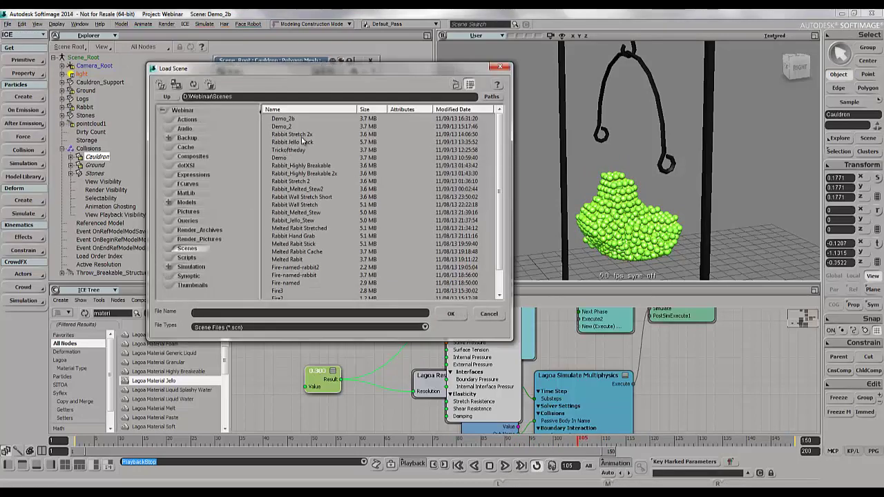
pyautogui.doubleClick(303, 141)
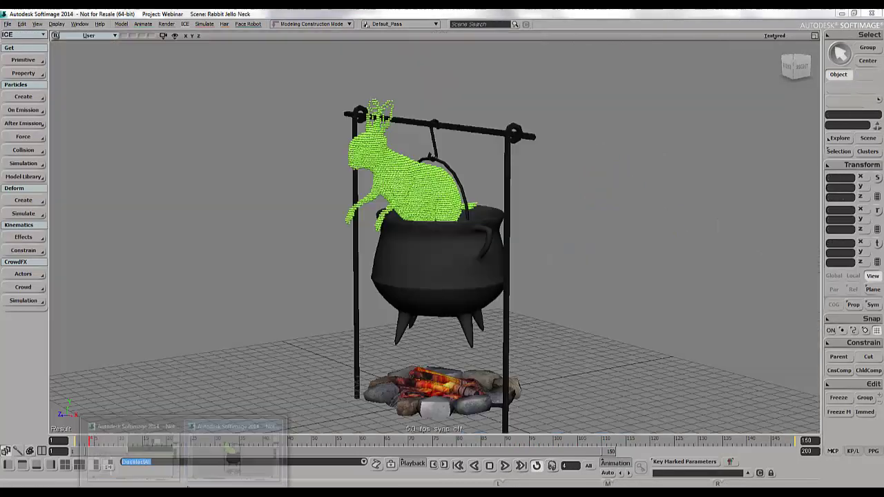
# - Play the Rabbit Jello Neck simulation from a side view and hide the Cauldron
pyautogui.click(504, 466)
pyautogui.keyDown('alt'); pyautogui.moveTo(582, 358); pyautogui.dragTo(551, 354); pyautogui.keyUp('alt')
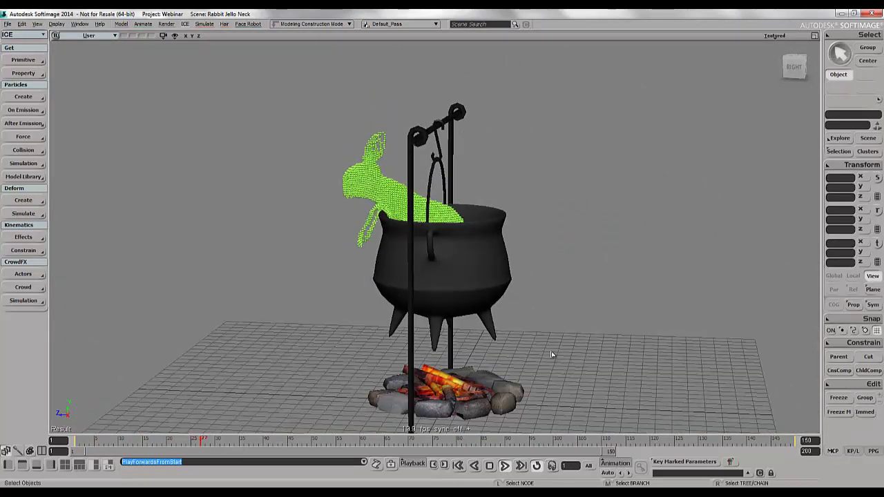
pyautogui.click(499, 295)
pyautogui.press('h')
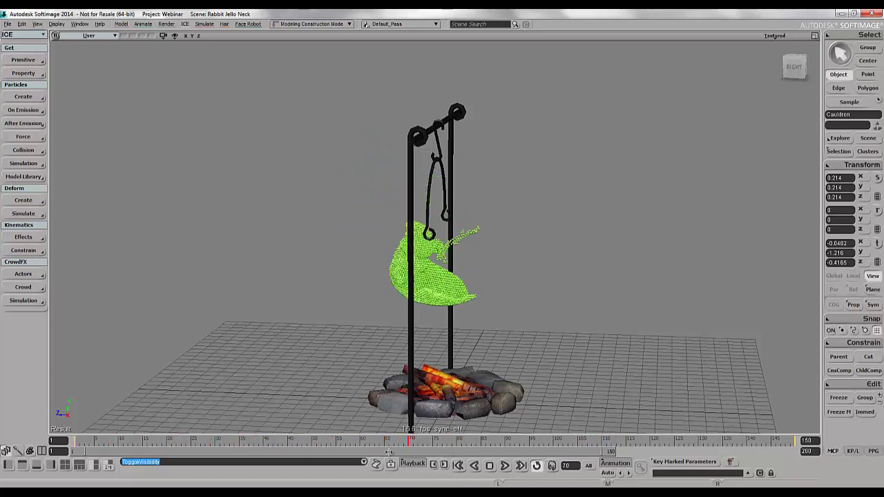
# - Examine the jello rabbit's particles up close by scrubbing to frame 80, rewind to the first frame, and scrub to frame 15
pyautogui.moveTo(528, 297); pyautogui.dragTo(489, 296, button='middle')
pyautogui.scroll(3, 489, 296)
pyautogui.moveTo(363, 440); pyautogui.dragTo(205, 429)
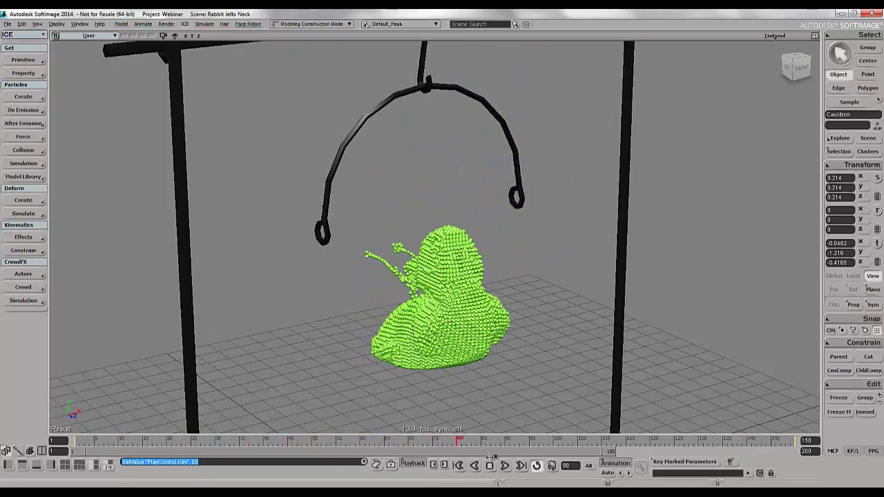
pyautogui.click(458, 464)
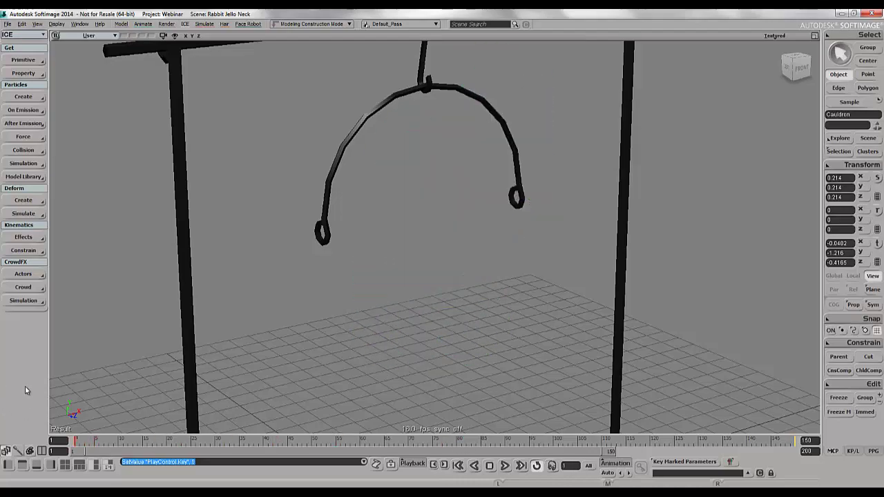
pyautogui.moveTo(444, 321)
pyautogui.mouseDown()
pyautogui.moveTo(386, 320)
pyautogui.moveTo(455, 322)
pyautogui.mouseUp()
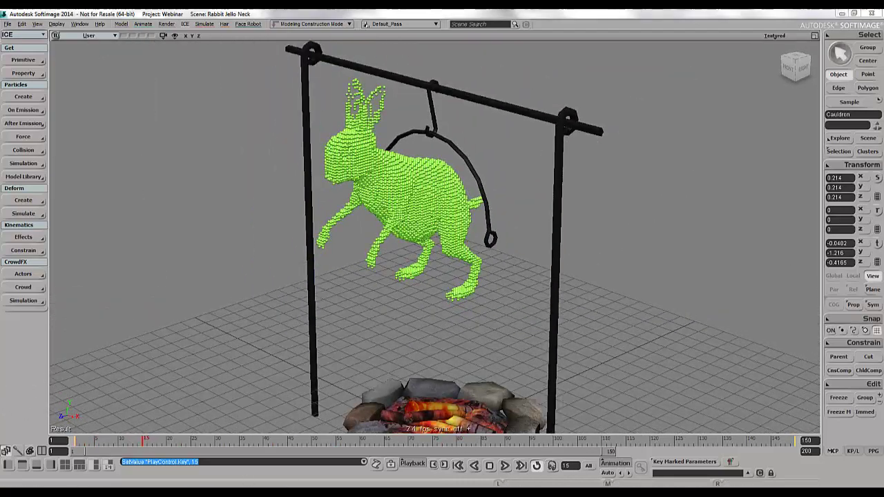
# - Switch to the Softimage window with the Rabbit Stretch 2x scene, play its simulation from a side view, and rewind to the first frame
pyautogui.click(173, 468)
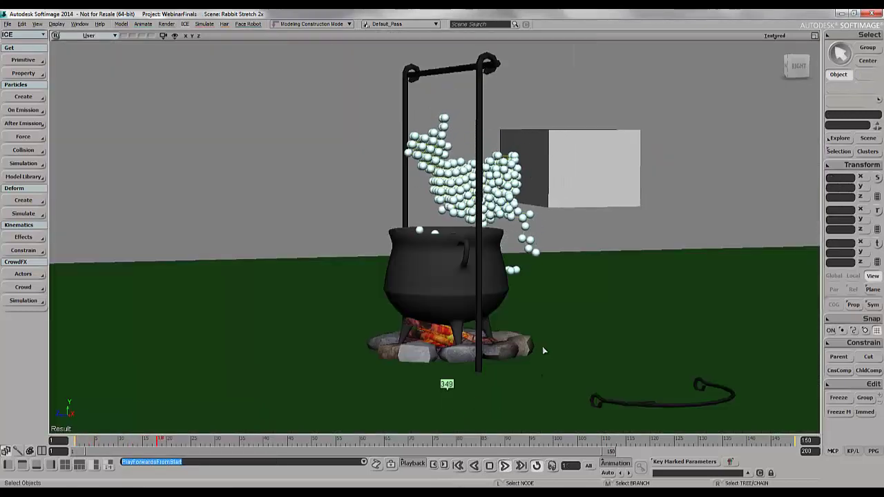
pyautogui.moveTo(544, 351)
pyautogui.mouseDown()
pyautogui.moveTo(536, 311)
pyautogui.moveTo(548, 320)
pyautogui.moveTo(561, 237)
pyautogui.moveTo(545, 214)
pyautogui.moveTo(531, 215)
pyautogui.mouseUp()
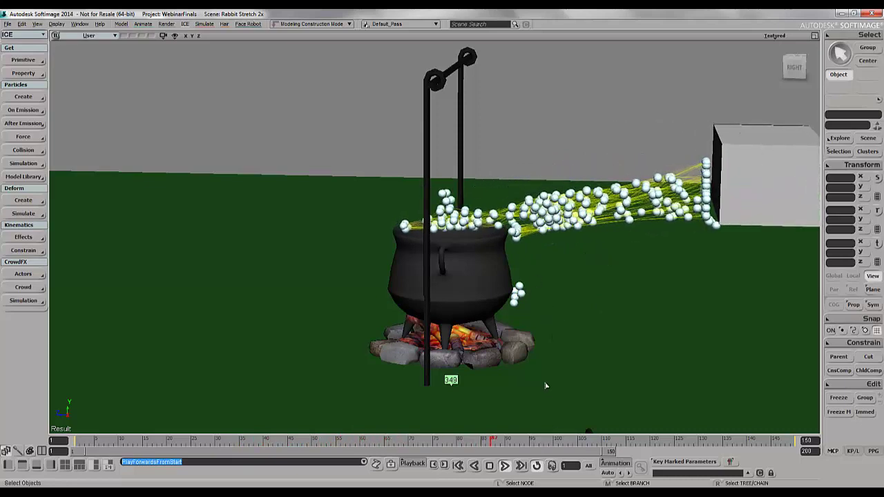
pyautogui.click(458, 465)
# - Hide Throw_Breakable_Structure_PointCloud, show its cached point cloud, and scrub the cached simulation to frame 75
pyautogui.click(867, 139)
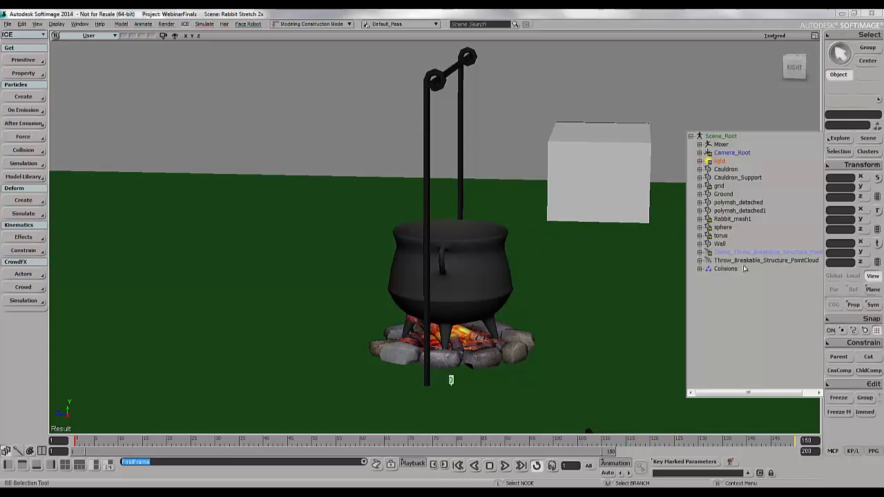
pyautogui.click(734, 262)
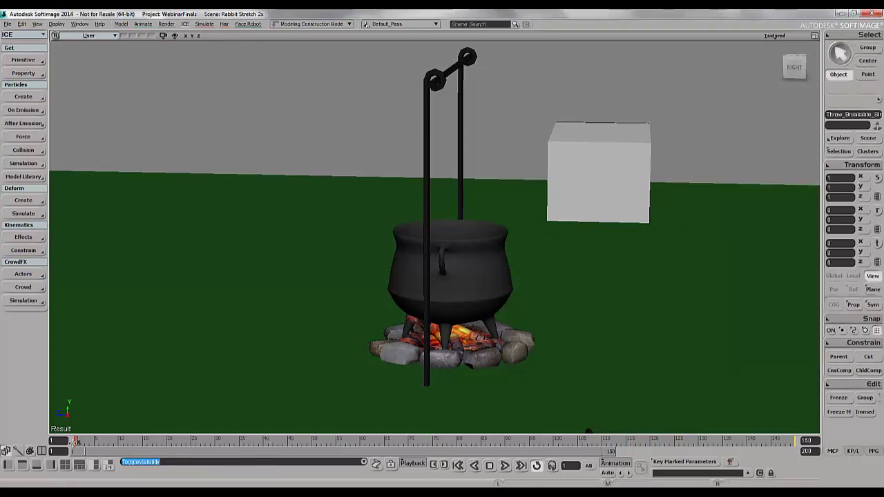
pyautogui.moveTo(76, 442); pyautogui.dragTo(160, 457)
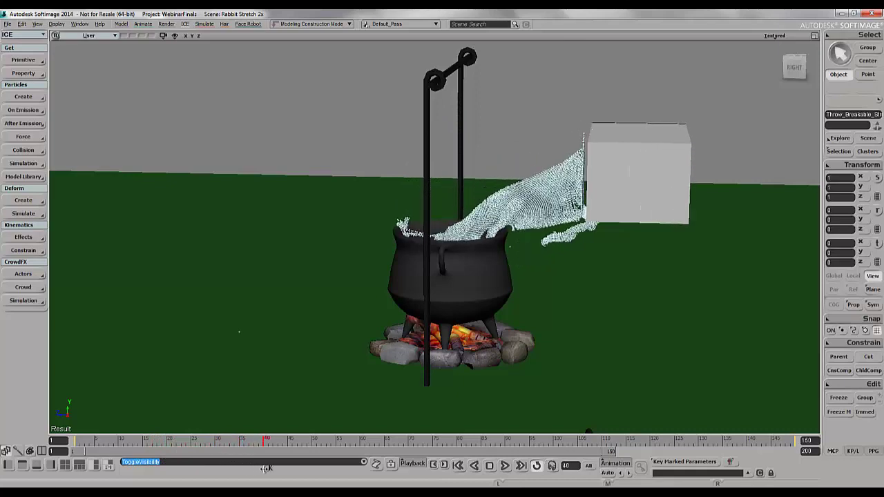
pyautogui.moveTo(266, 468); pyautogui.dragTo(435, 463)
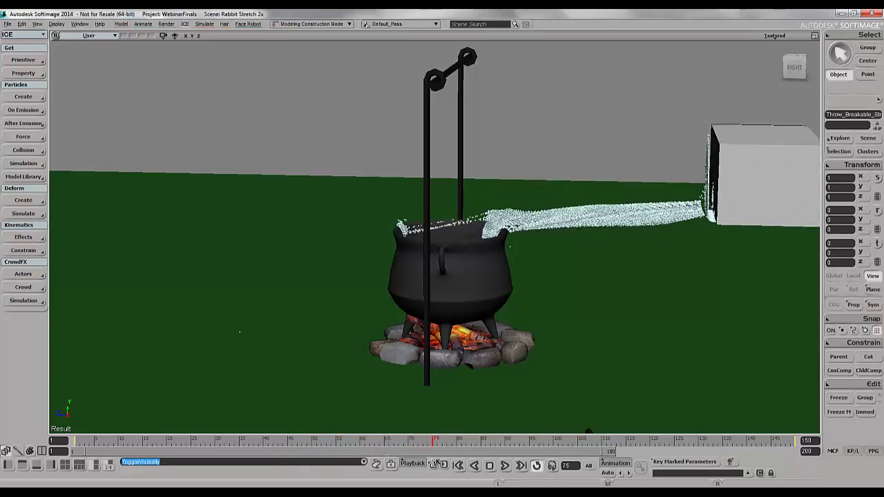
# - Examine the rabbit particles stretched between cauldron and wall at frame 75, and scrub back to frame 55 for a side view
pyautogui.moveTo(601, 373); pyautogui.dragTo(639, 346, button='middle')
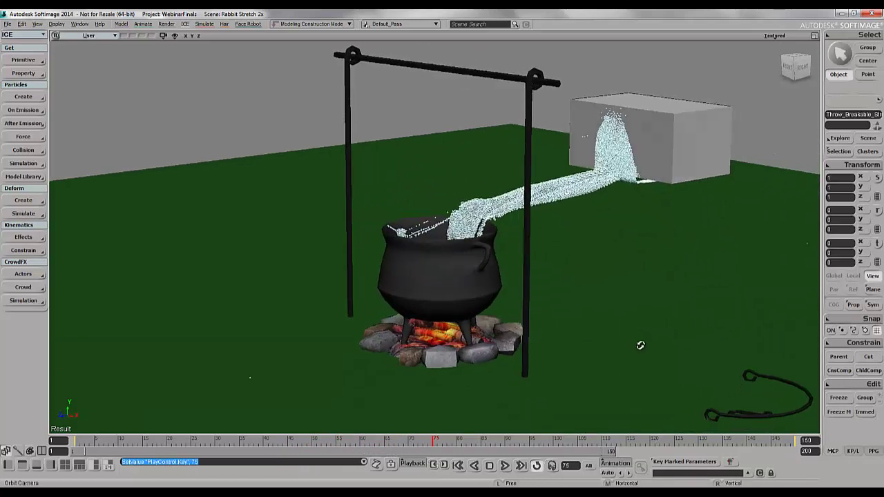
pyautogui.scroll(5, 632, 337)
pyautogui.moveTo(659, 311); pyautogui.dragTo(565, 401, button='middle')
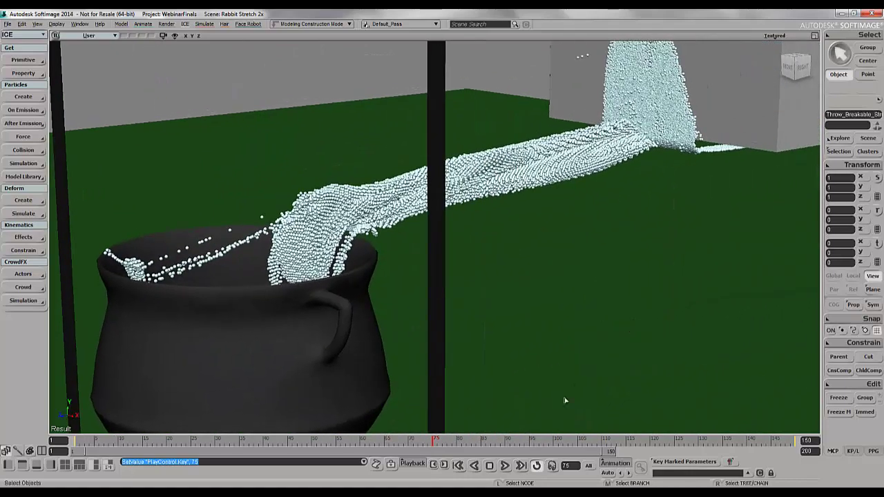
pyautogui.moveTo(437, 442); pyautogui.dragTo(379, 406)
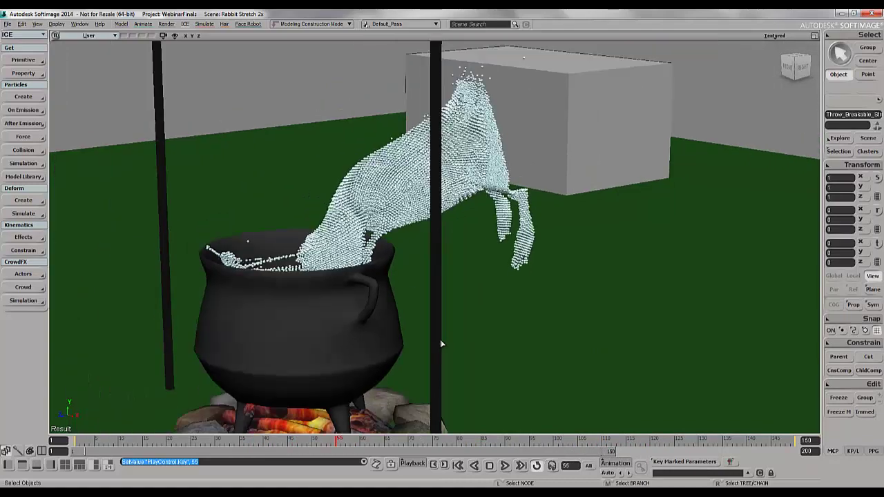
pyautogui.moveTo(494, 330); pyautogui.dragTo(107, 356)
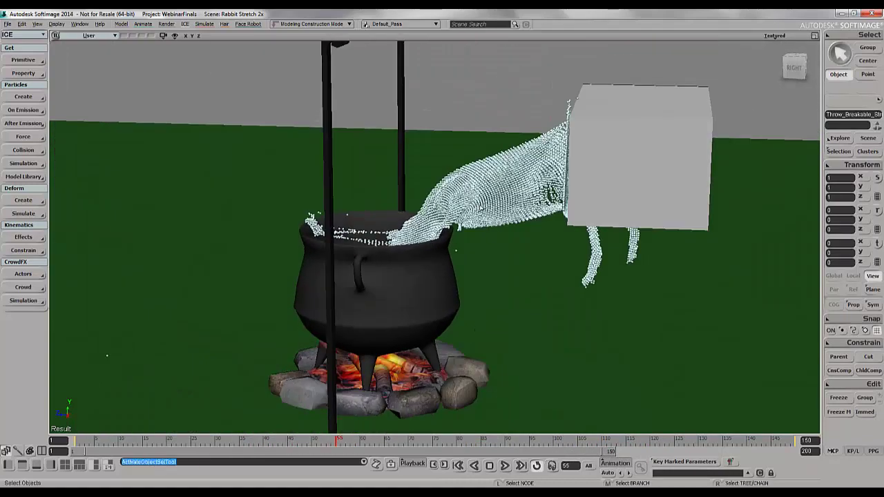
# - Delete Cache_Throw_Breakable_Structure_PointCloud and make Throw_Breakable_Structure_PointCloud visible again
pyautogui.press('Delete')
pyautogui.click(868, 139)
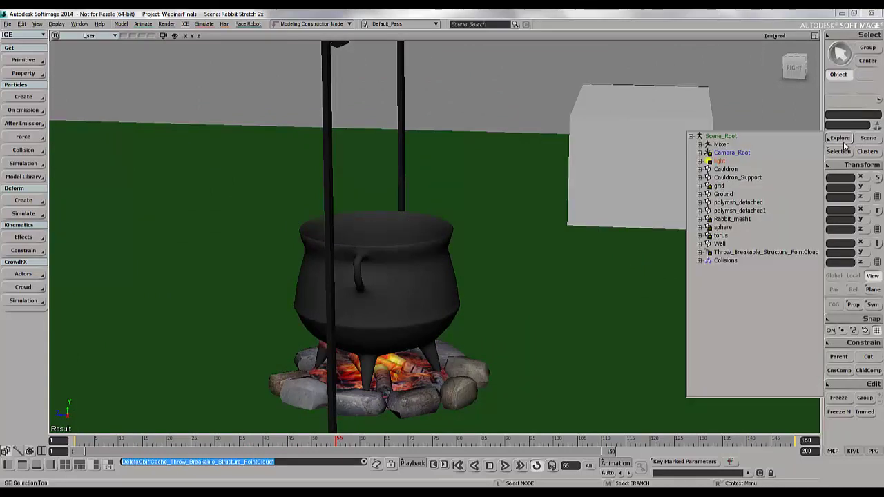
pyautogui.click(868, 138)
pyautogui.click(874, 139)
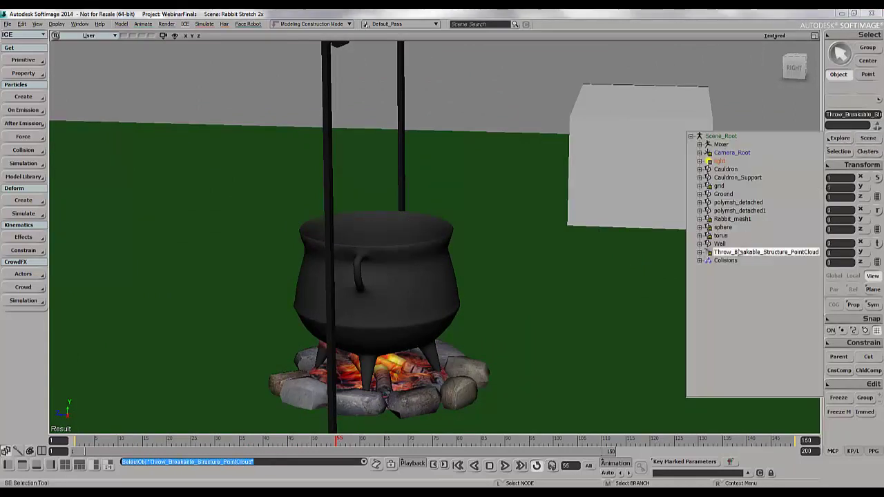
pyautogui.press('h')
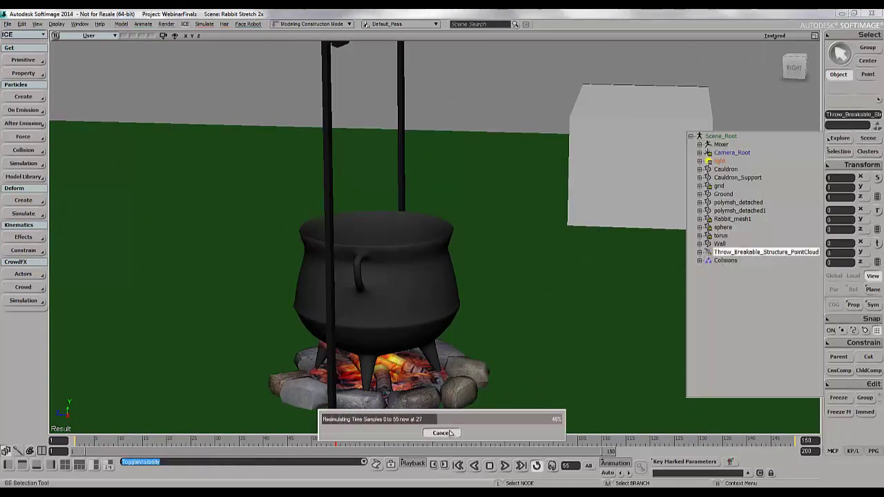
# - Remove the translation animation from the Wall block
pyautogui.click(649, 188)
pyautogui.click(624, 464)
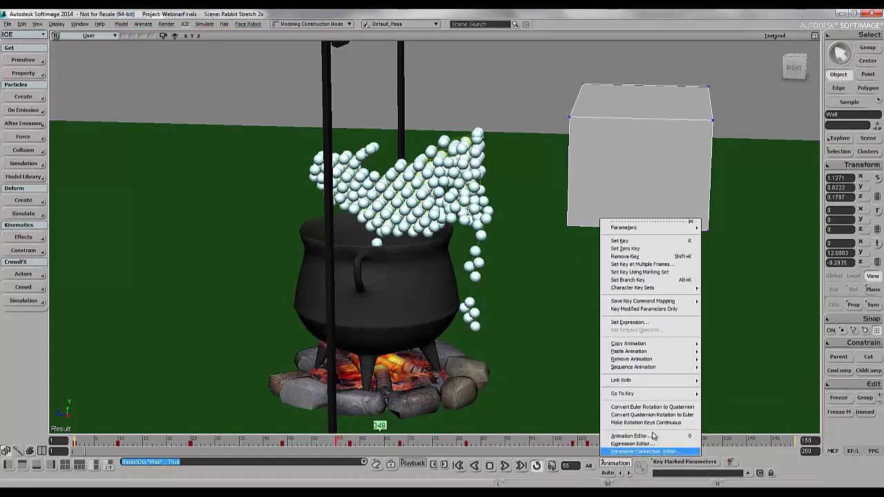
pyautogui.moveTo(642, 360)
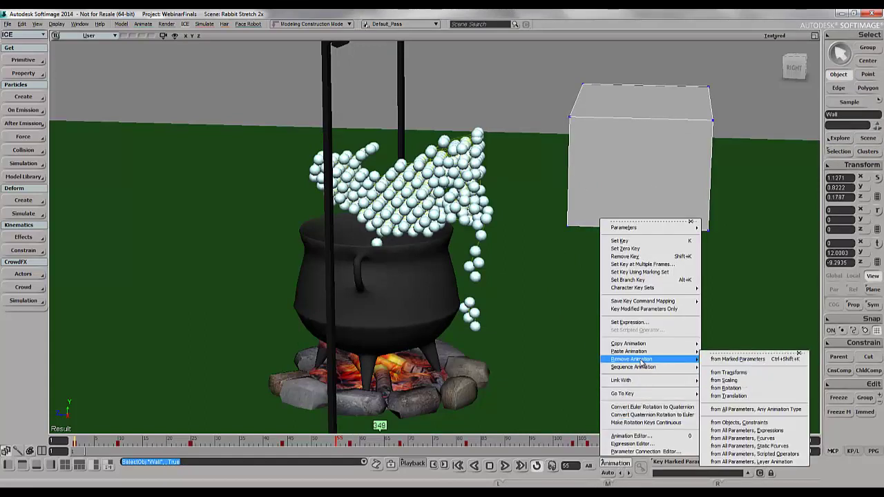
pyautogui.click(733, 397)
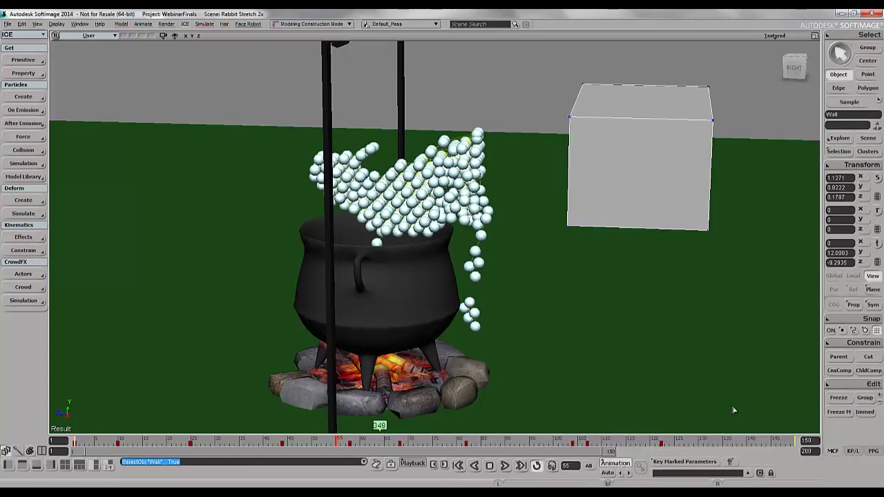
# - Play the simulation and move the Wall interactively in several directions to pull and stretch the rabbit particles
pyautogui.click(504, 466)
pyautogui.press('v')
pyautogui.moveTo(546, 177); pyautogui.dragTo(732, 200)
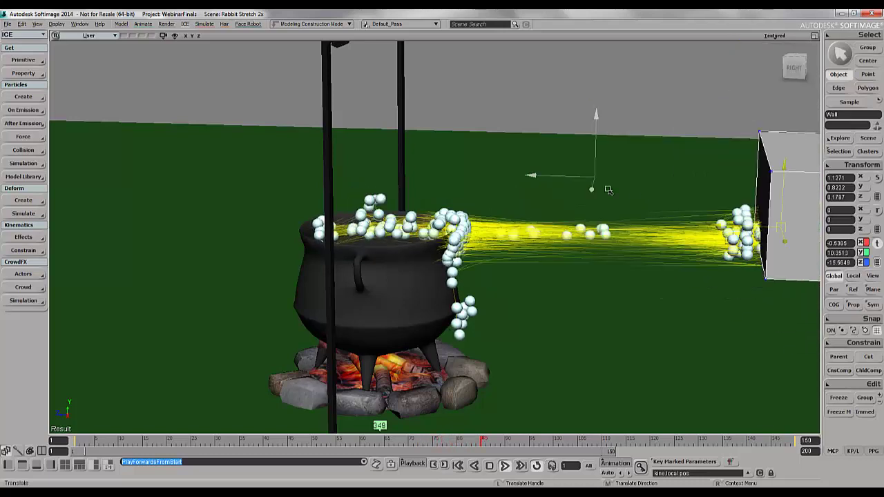
pyautogui.moveTo(607, 189); pyautogui.dragTo(692, 170)
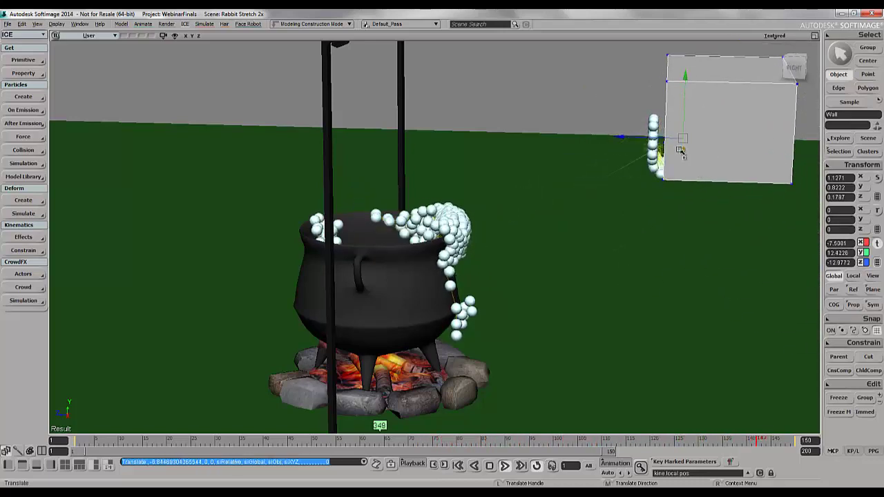
pyautogui.moveTo(614, 275); pyautogui.dragTo(745, 154)
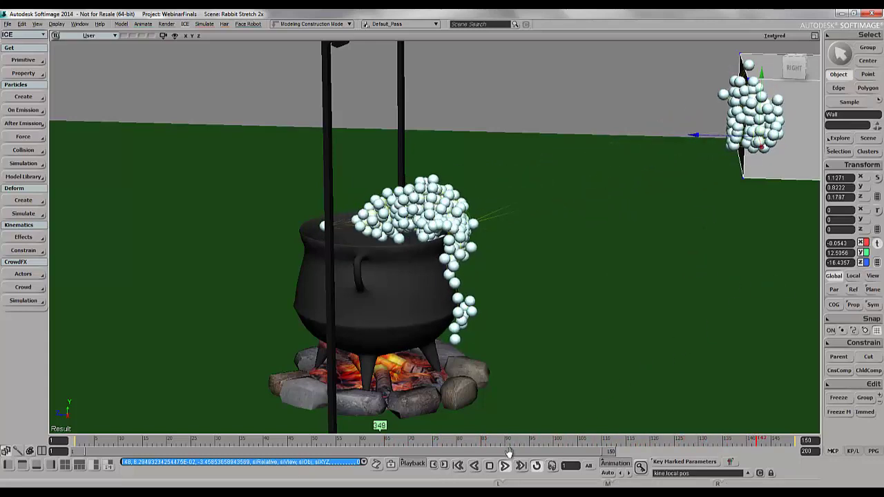
pyautogui.moveTo(611, 235); pyautogui.dragTo(564, 108)
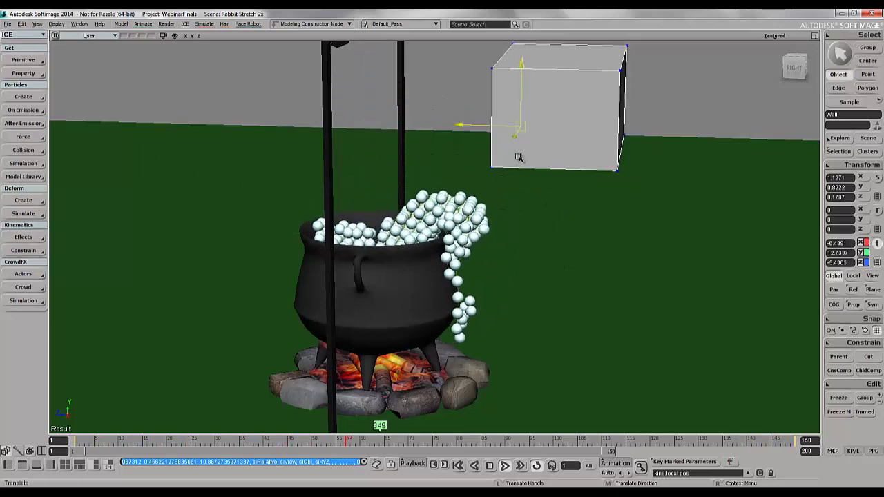
pyautogui.moveTo(518, 157); pyautogui.dragTo(476, 144)
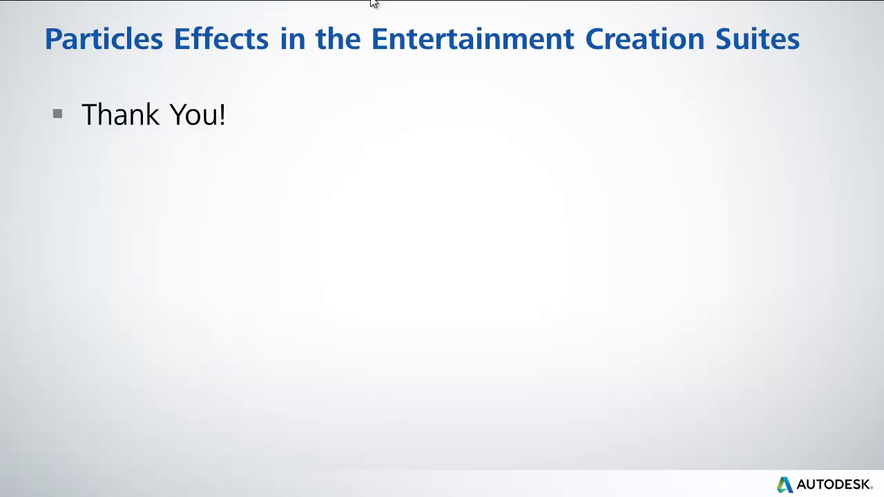
pyautogui.press('Right')
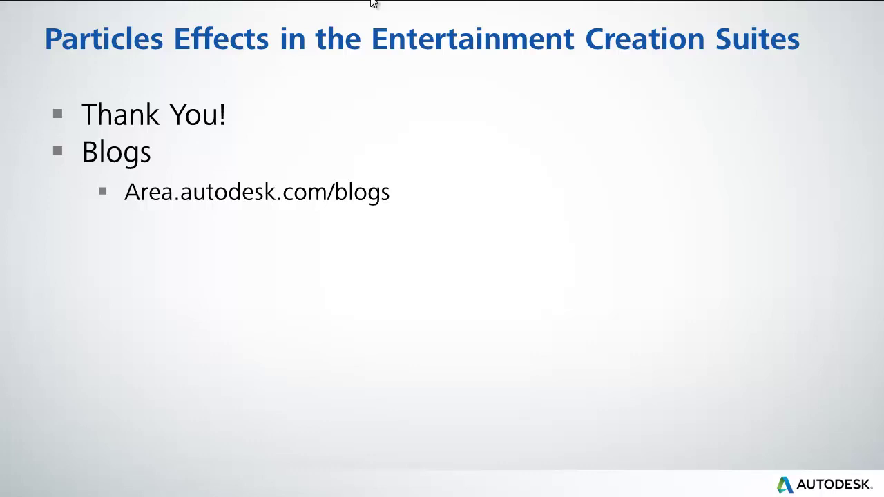
pyautogui.press('Right')
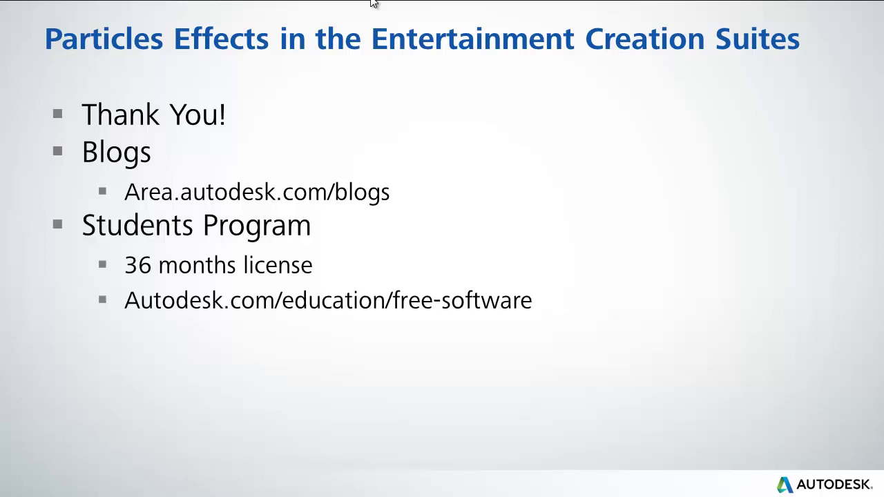